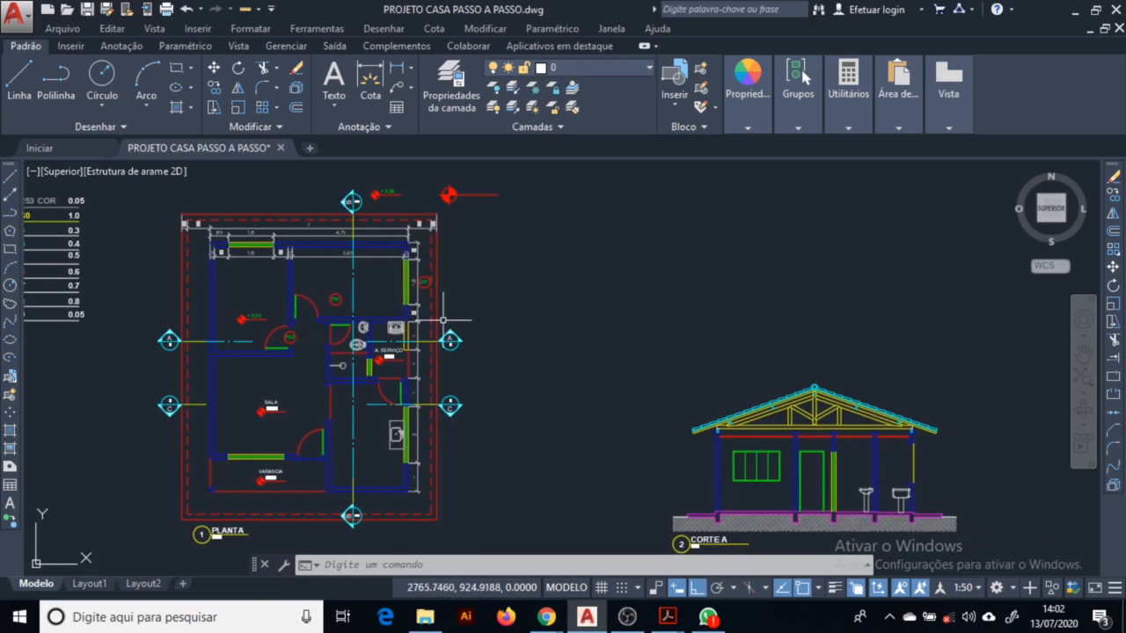
# Look over the floor plan, sections and elevations in model space and open Layout1.
pyautogui.moveTo(345, 402); pyautogui.dragTo(466, 398, button='middle')
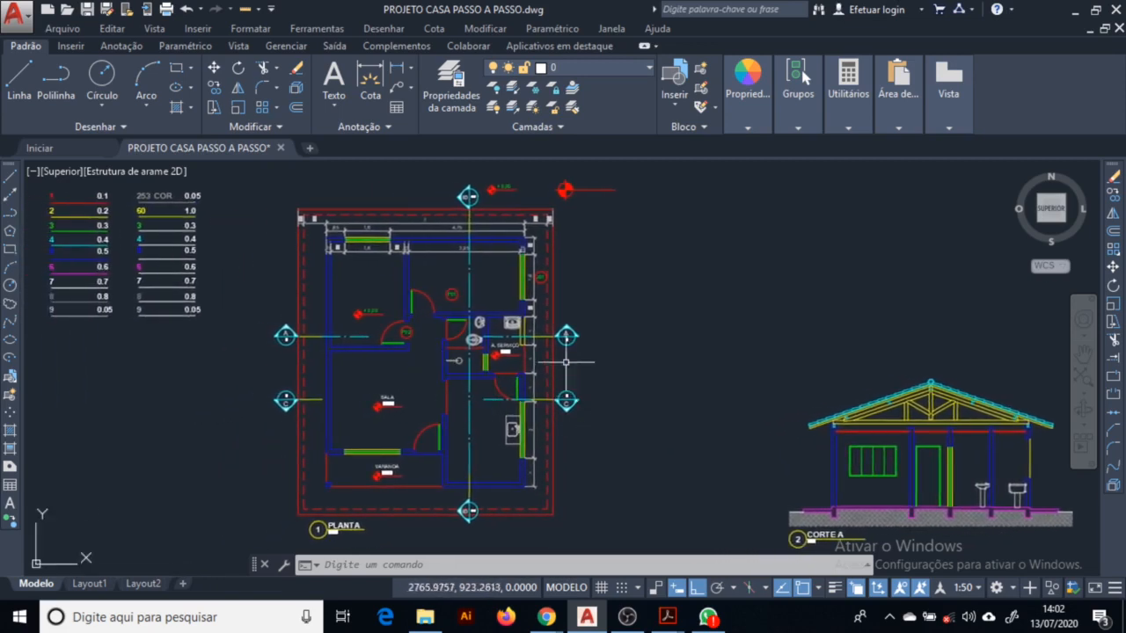
pyautogui.scroll(-4, 278, 290)
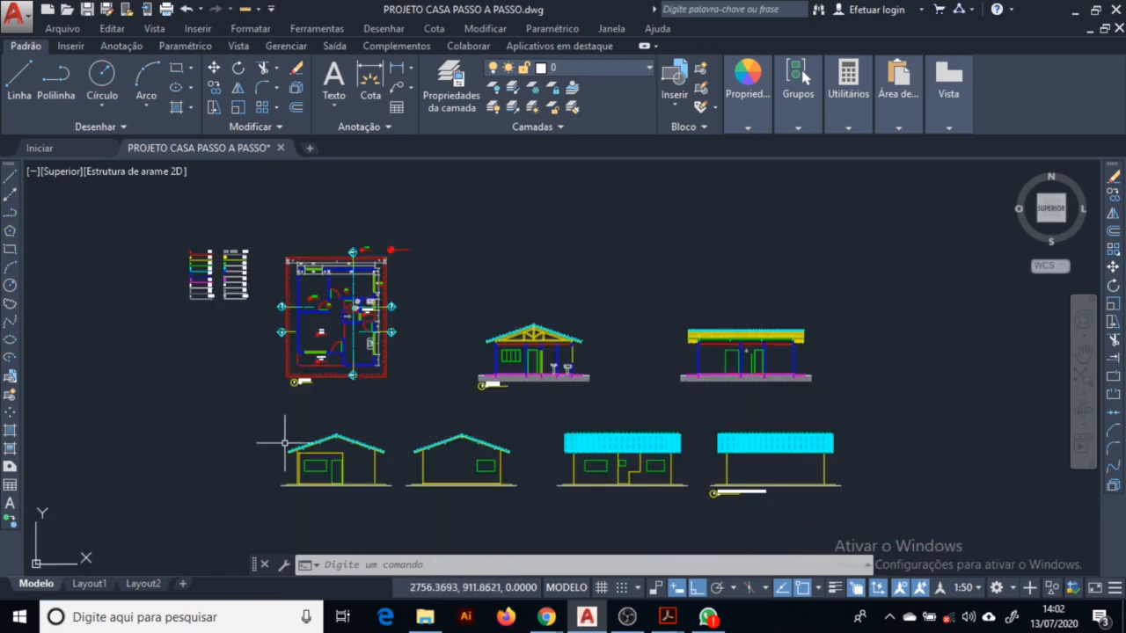
pyautogui.moveTo(248, 426); pyautogui.dragTo(300, 430, button='middle')
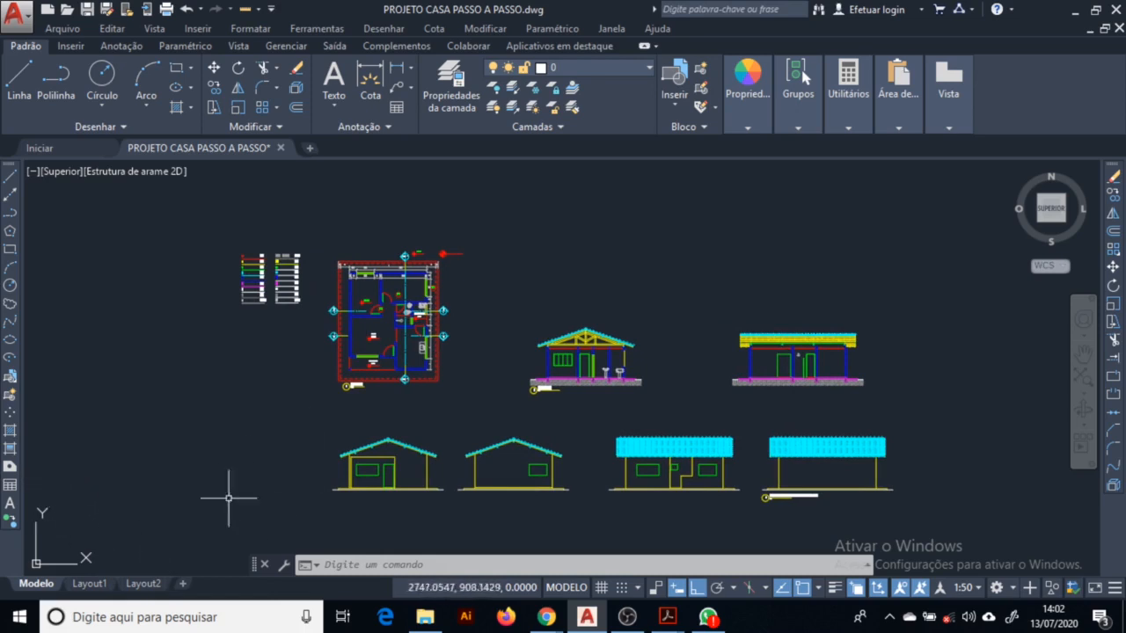
pyautogui.click(88, 585)
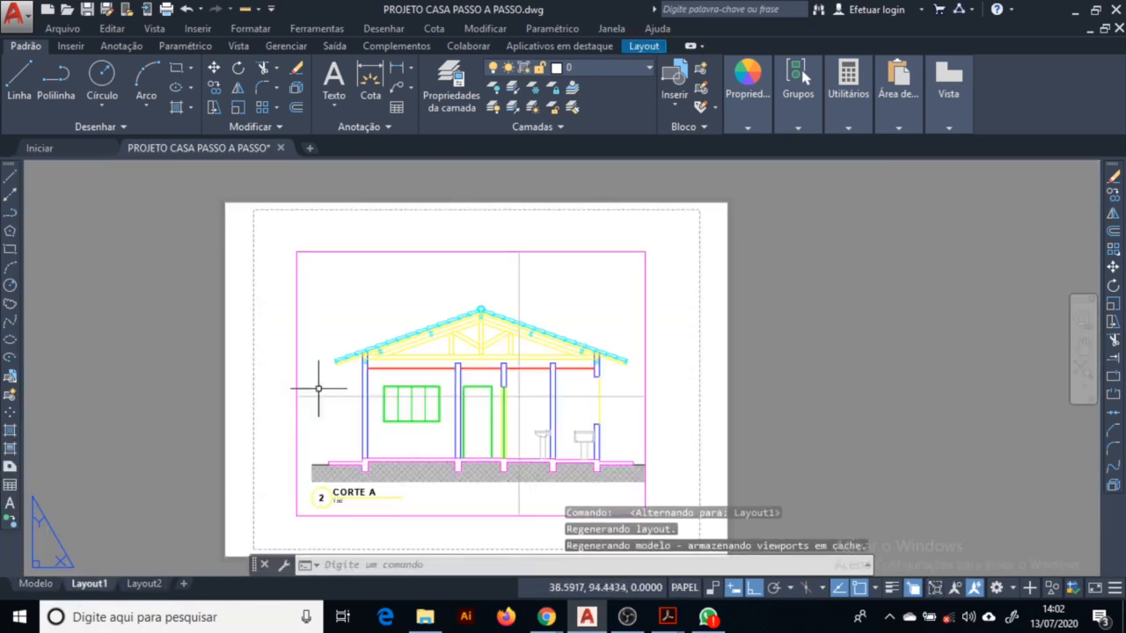
pyautogui.moveTo(808, 379); pyautogui.dragTo(844, 355, button='middle')
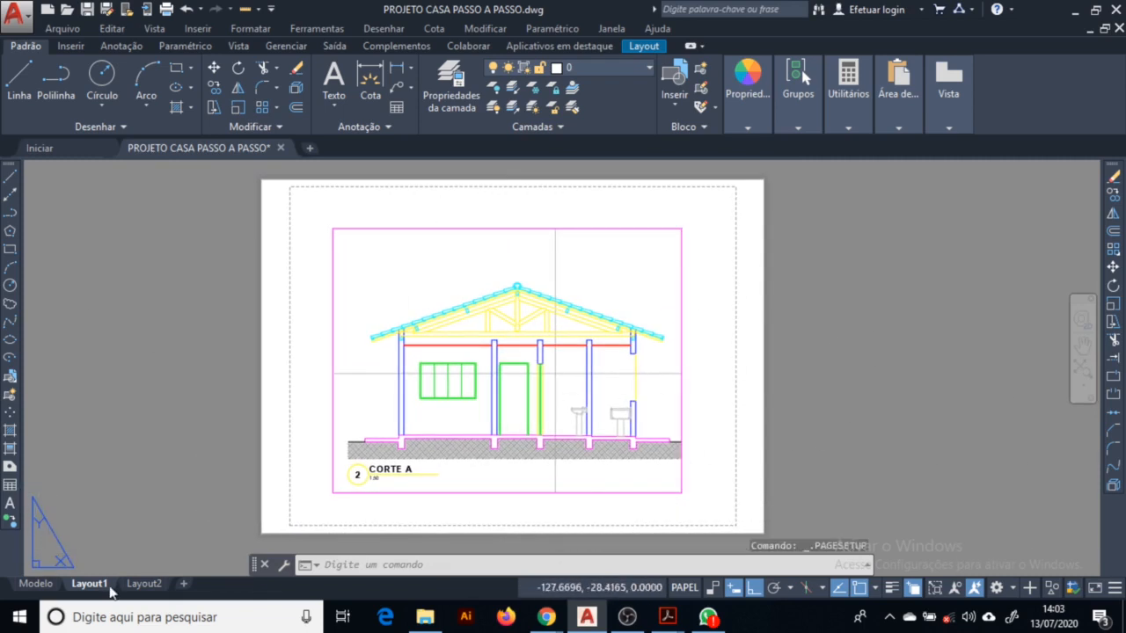
pyautogui.rightClick(103, 588)
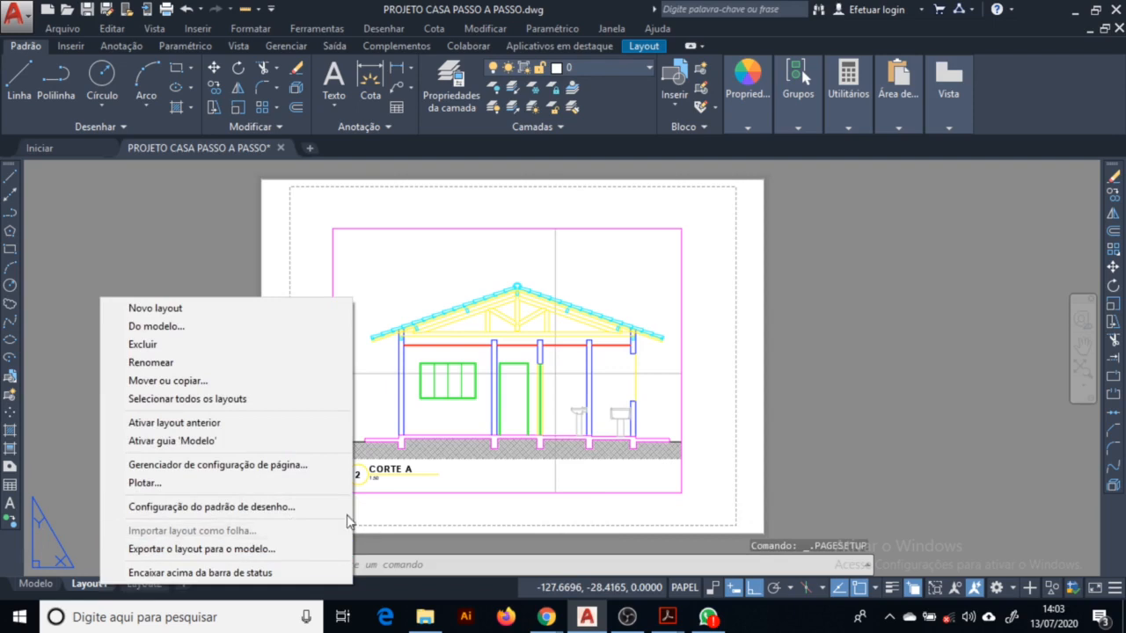
pyautogui.click(290, 483)
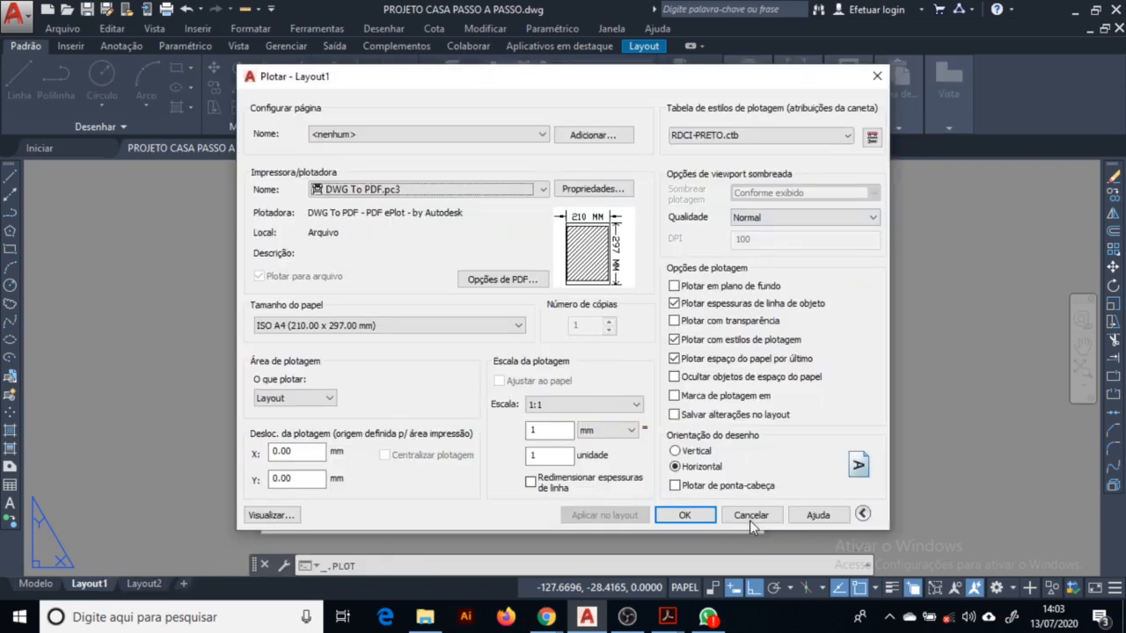
pyautogui.click(750, 516)
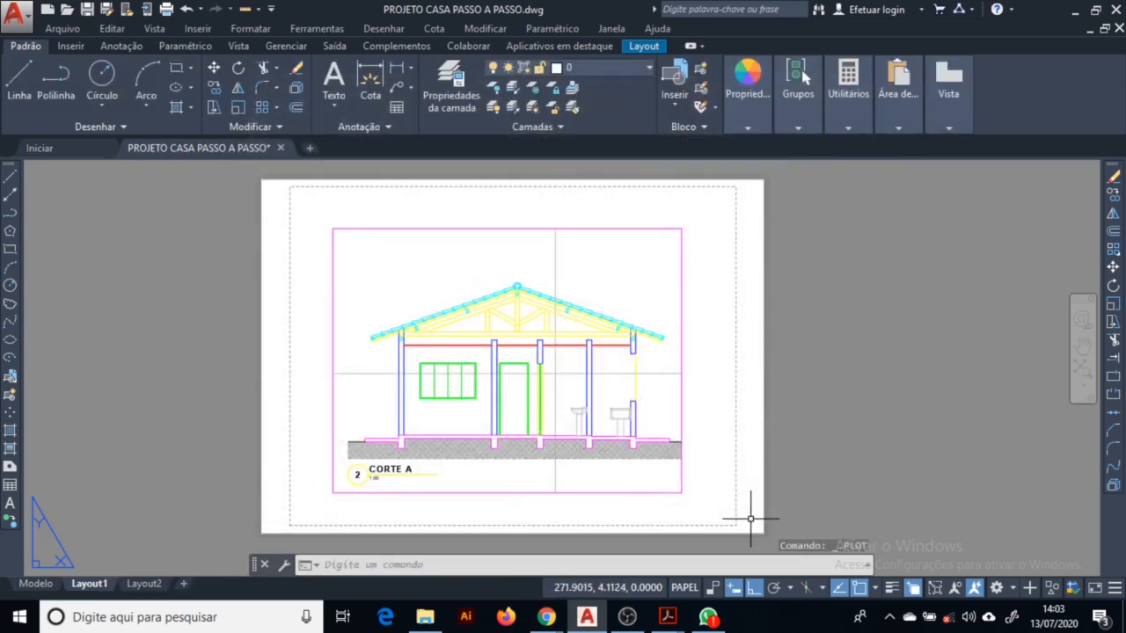
# Set Layout1's plot paper size to ISO full bleed A3 (420.00 x 297.00 mm) and define the plot area by a window.
pyautogui.hotkey('ctrl', 'p')
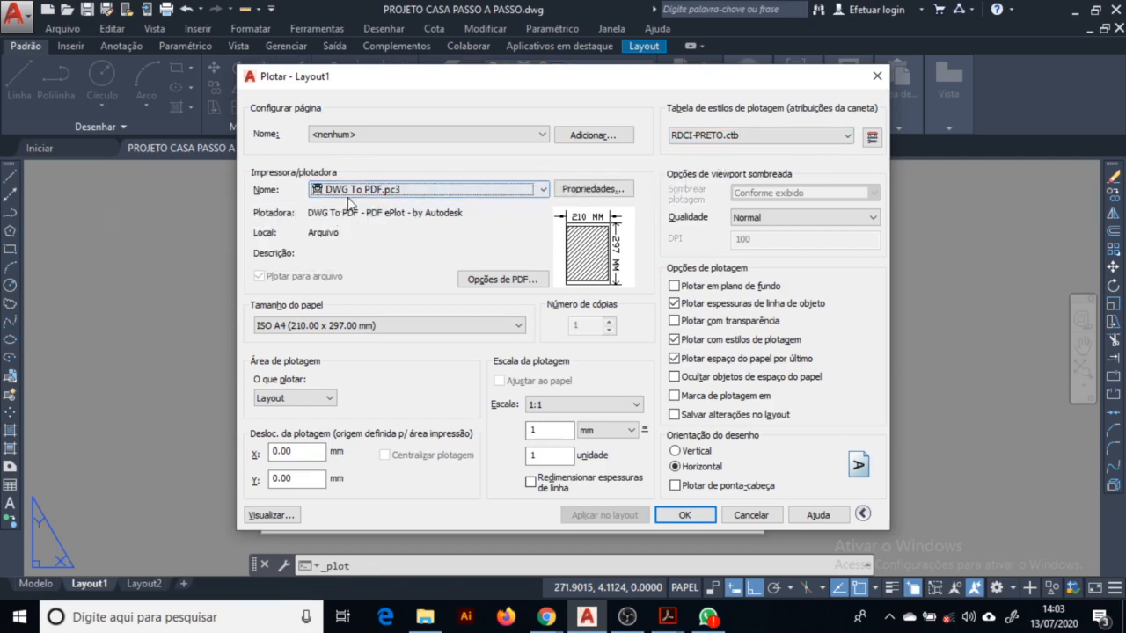
pyautogui.click(290, 326)
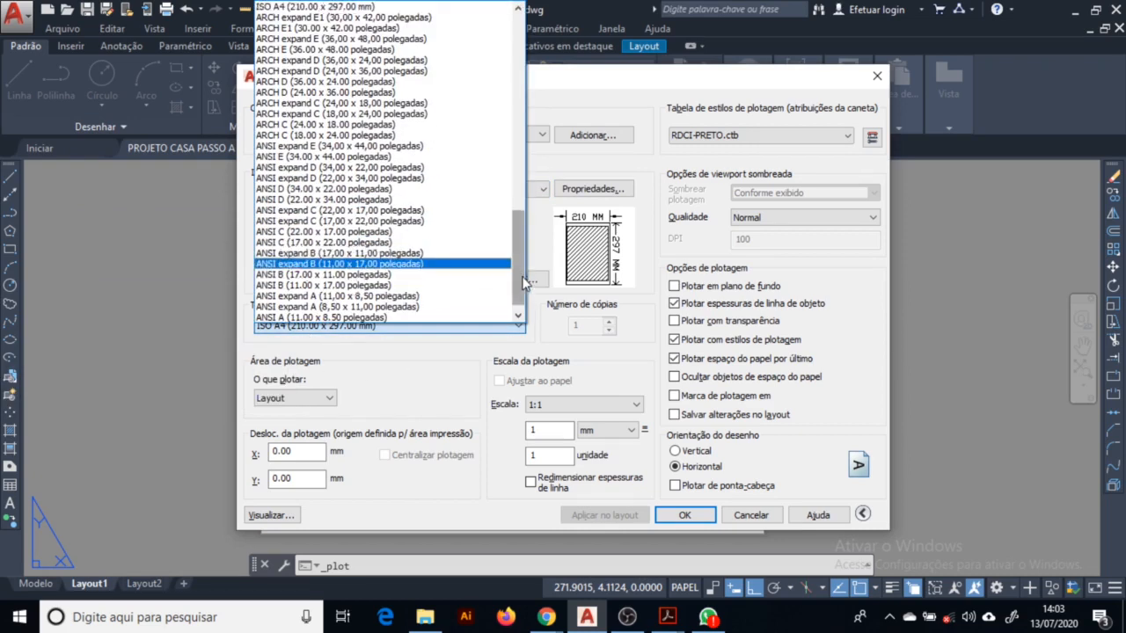
pyautogui.scroll(20, 381, 217)
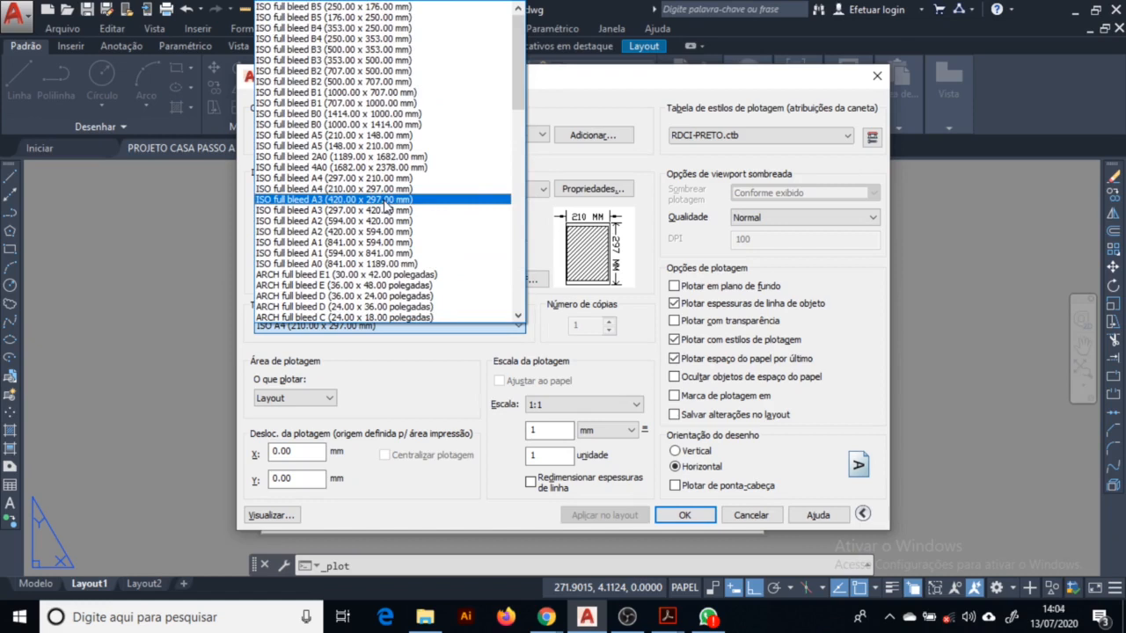
pyautogui.click(387, 200)
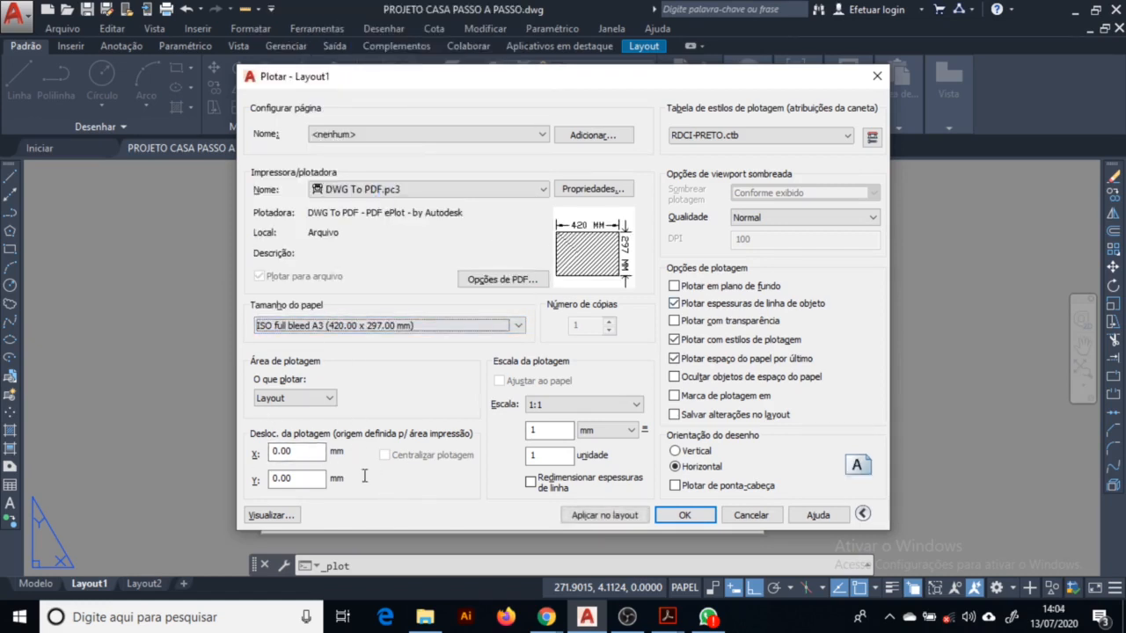
pyautogui.click(266, 400)
pyautogui.click(303, 434)
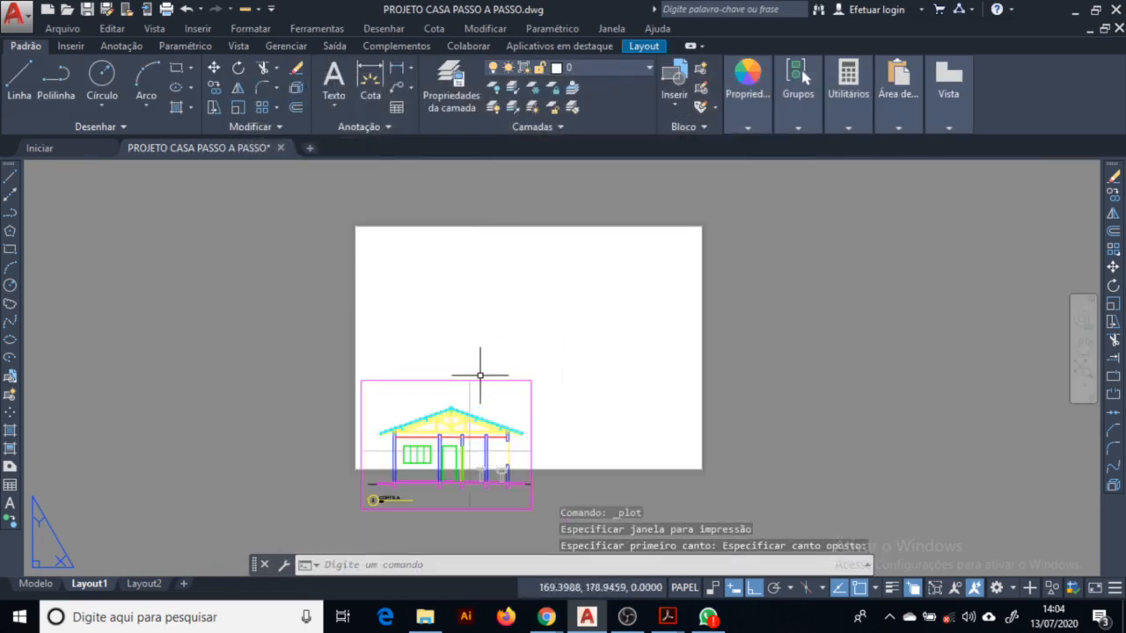
# Move the Corte A viewport diagonally up into the middle area of the A3 sheet, with ortho mode off.
pyautogui.scroll(2, 387, 238)
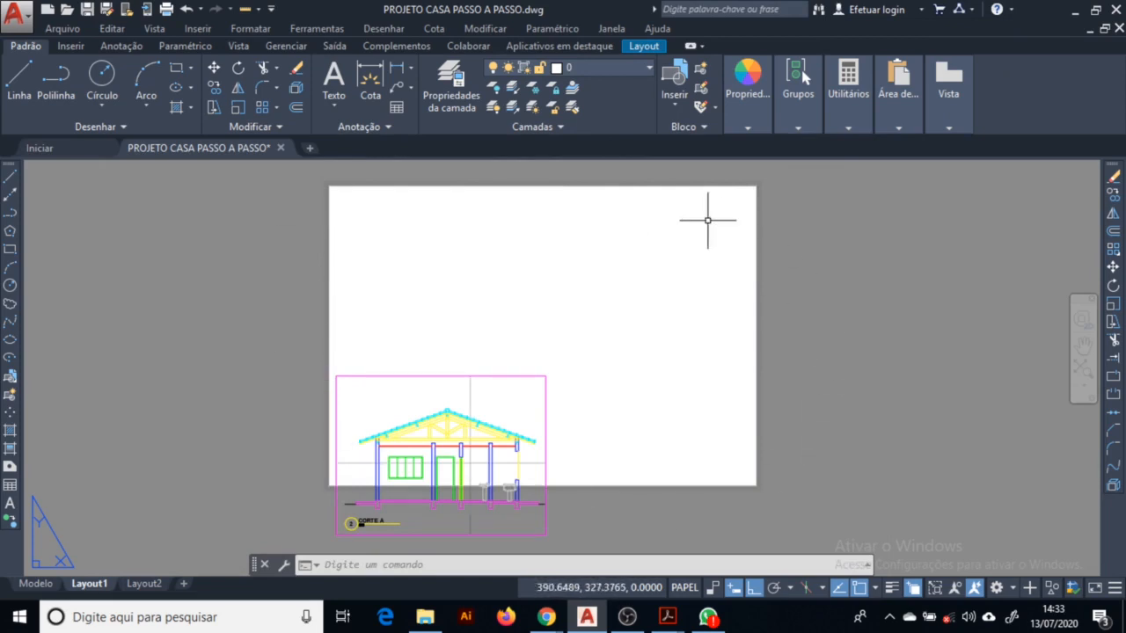
pyautogui.click(664, 336)
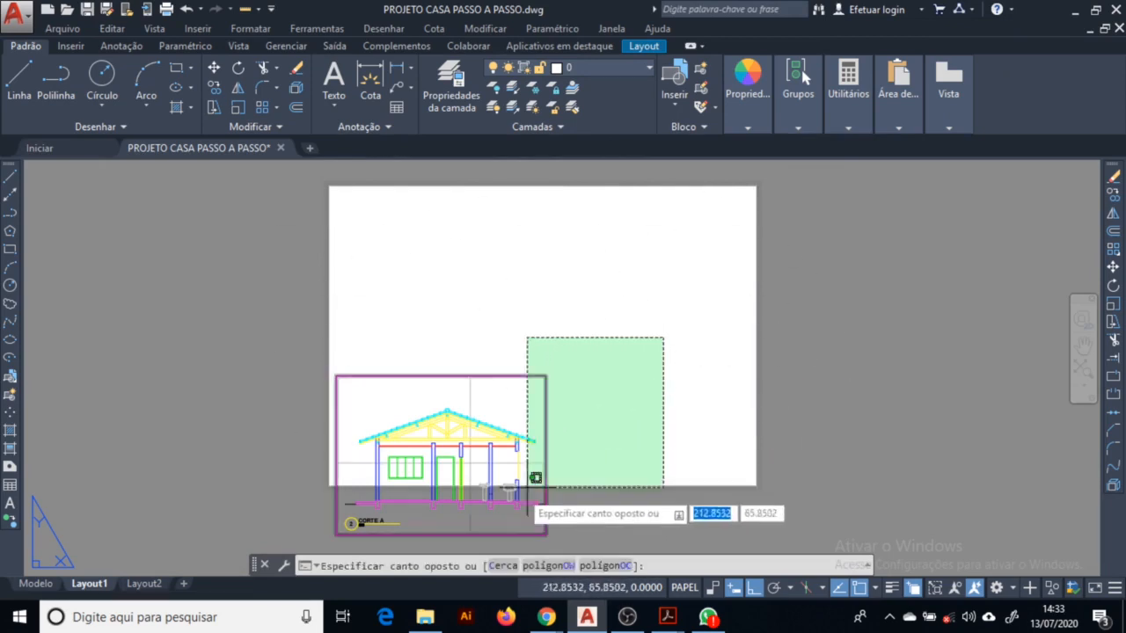
pyautogui.click(419, 497)
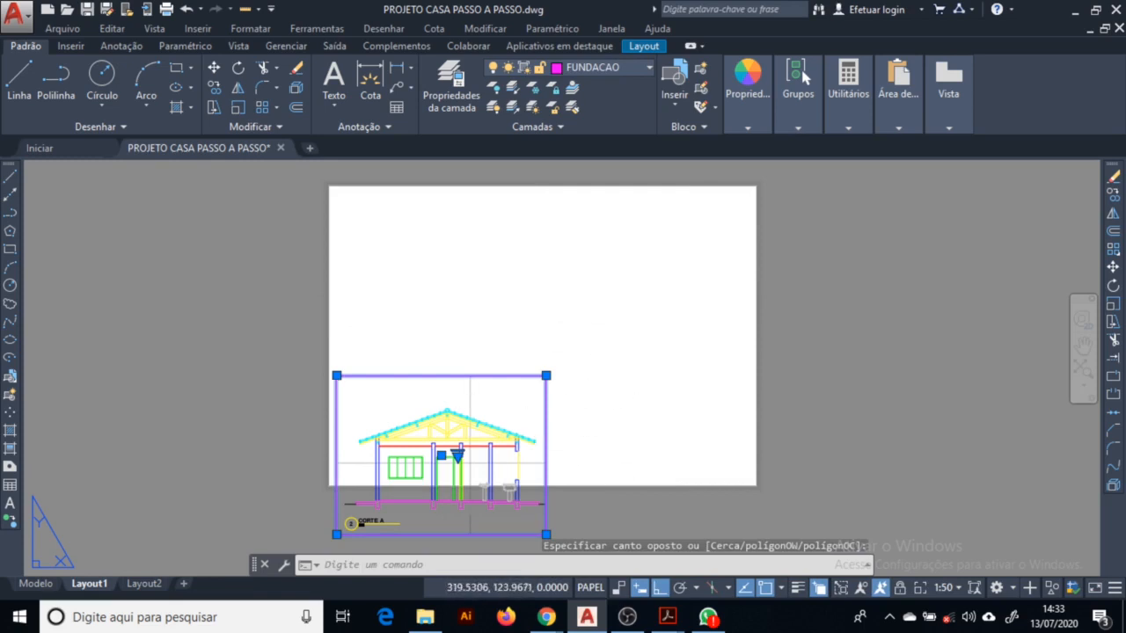
pyautogui.write('m')
pyautogui.press('Return')
pyautogui.click(629, 434)
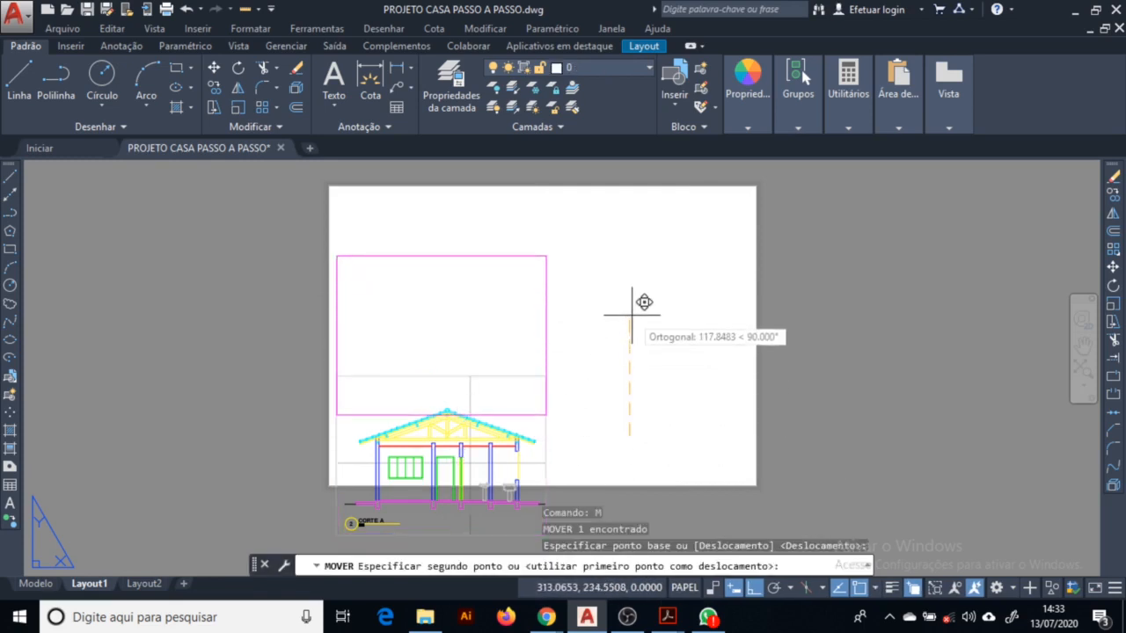
pyautogui.press('F8')
pyautogui.click(694, 292)
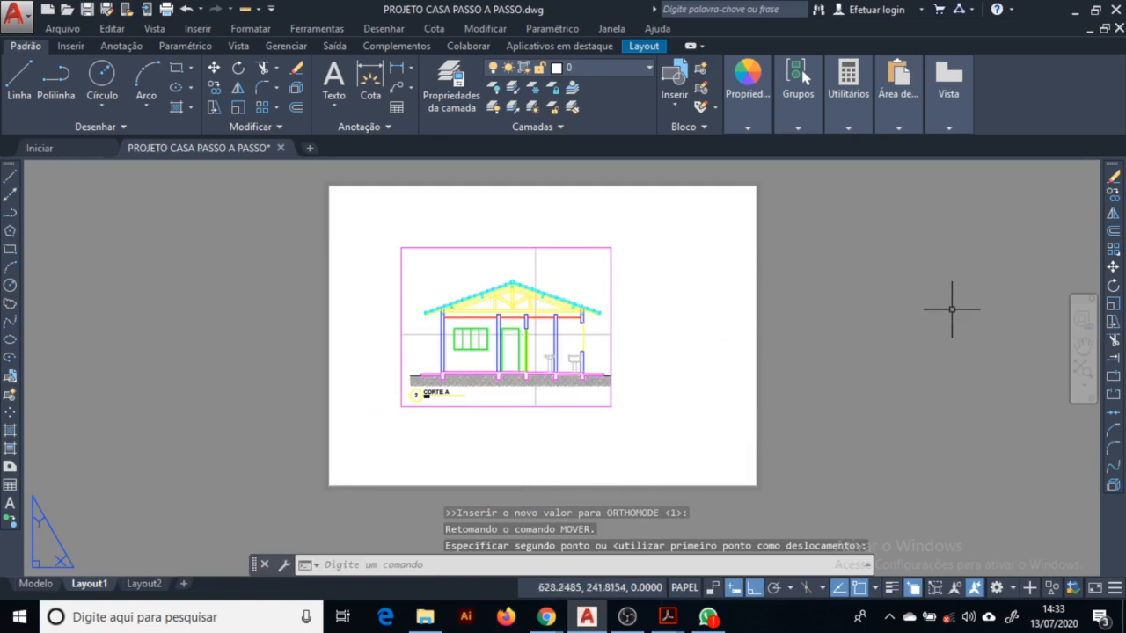
pyautogui.press('Escape')
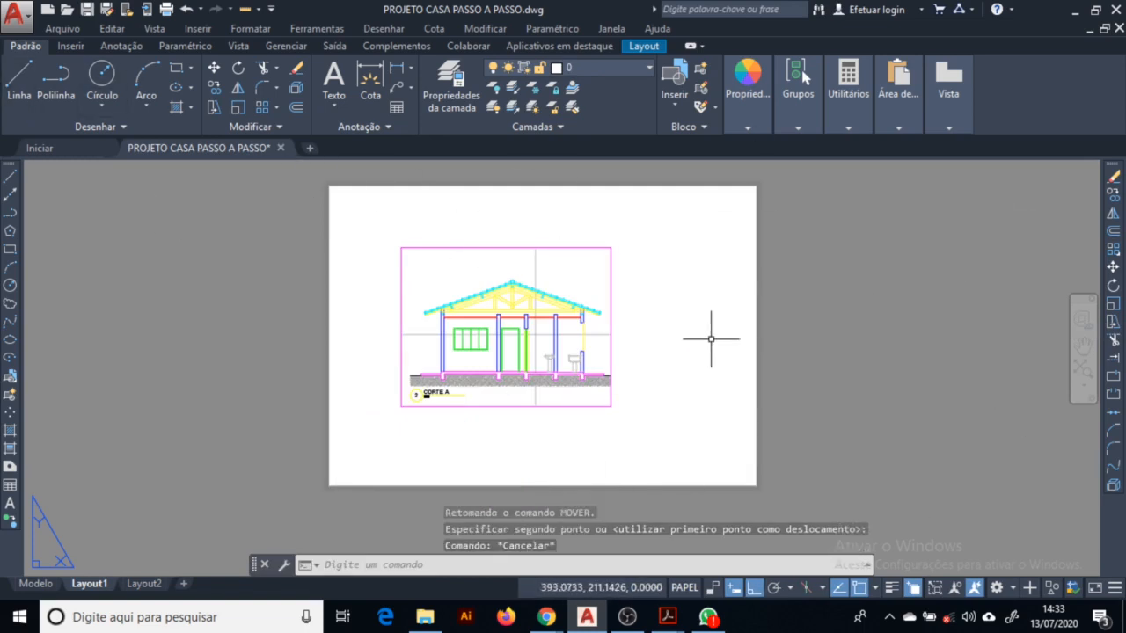
# Switch to Adobe Acrobat and examine the A-series sheet formats and orientation figures in the NBR 10068 standard.
pyautogui.hotkey('alt', 'Tab')
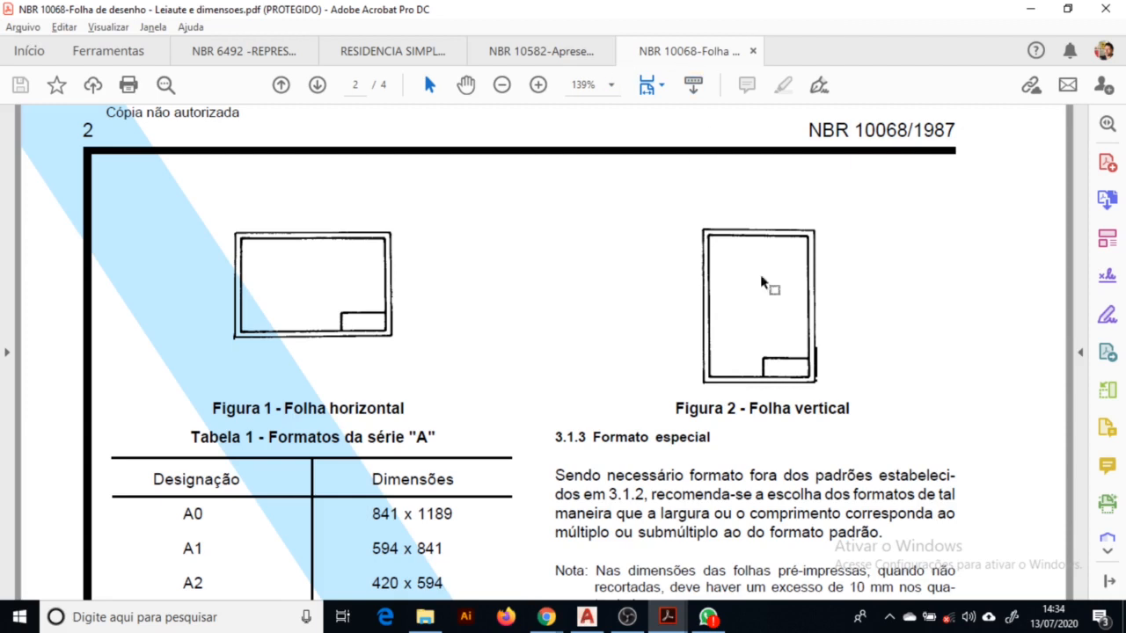
pyautogui.scroll(15, 658, 292)
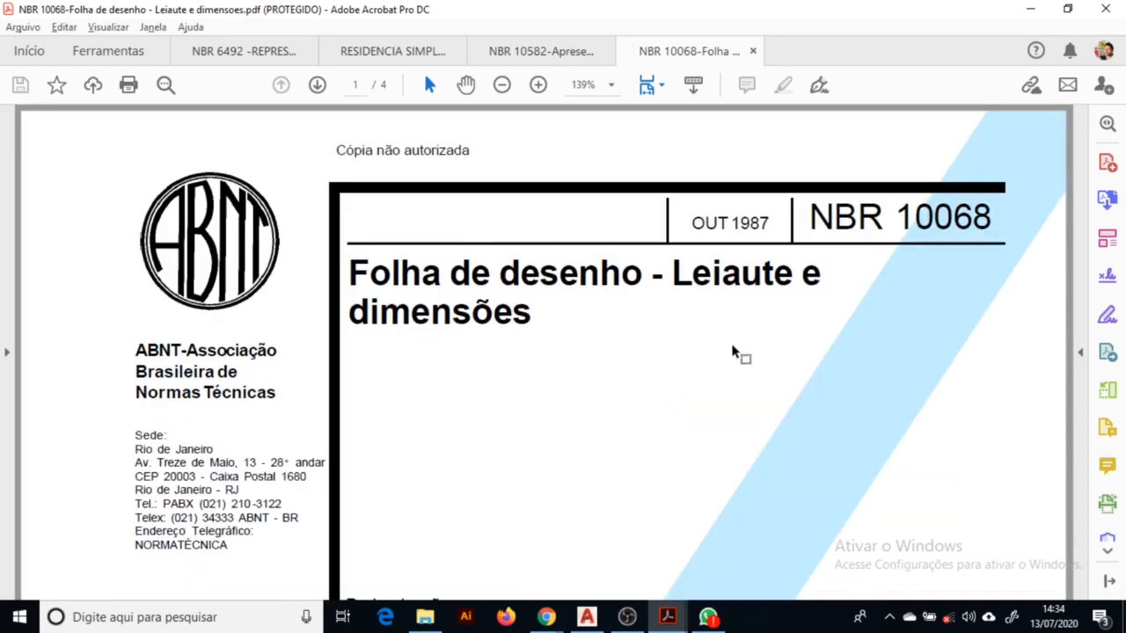
pyautogui.scroll(-20, 733, 348)
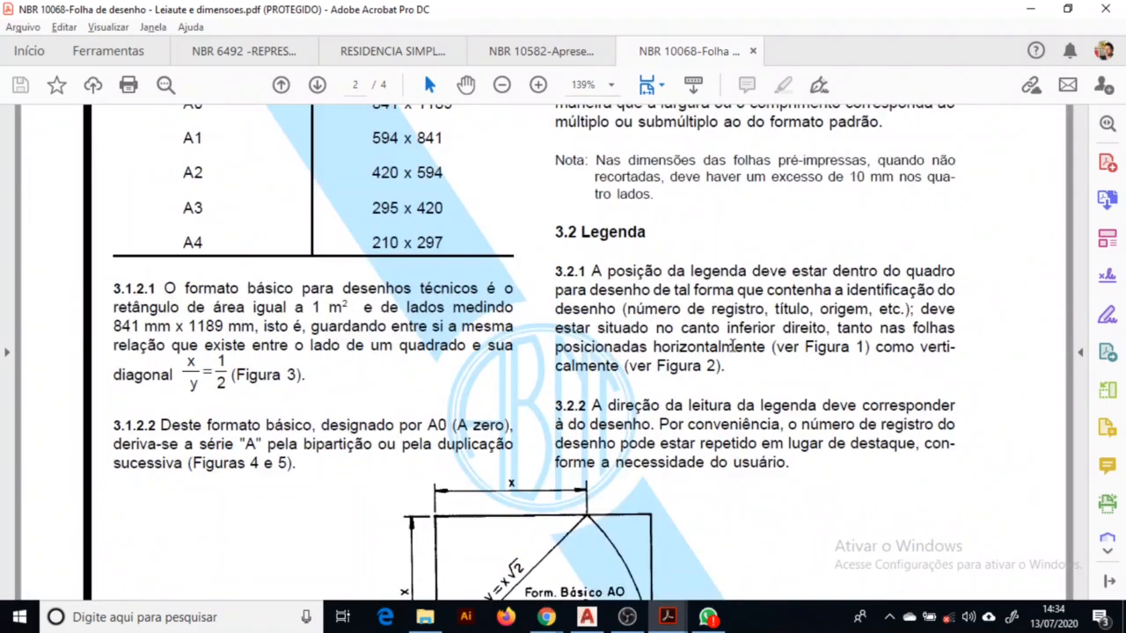
pyautogui.scroll(4, 547, 346)
pyautogui.scroll(-2, 717, 408)
pyautogui.scroll(2, 538, 309)
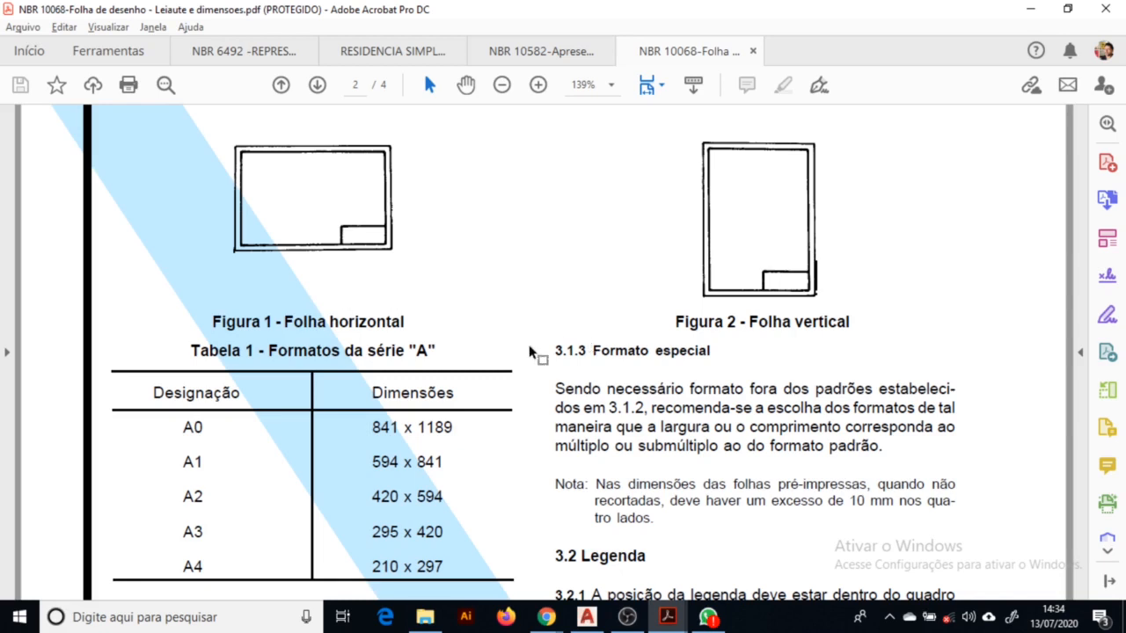
pyautogui.scroll(-3, 771, 383)
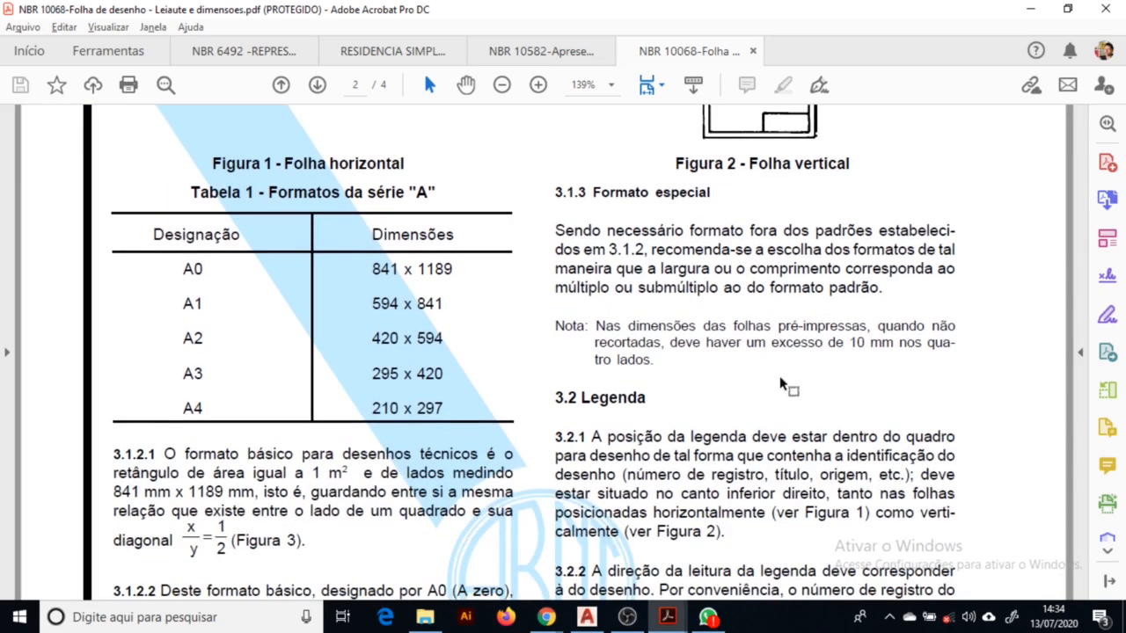
# Examine the margins figure and Table 2 in NBR 10068 for the A3 margins and frame line width.
pyautogui.scroll(-6, 779, 379)
pyautogui.scroll(-20, 593, 379)
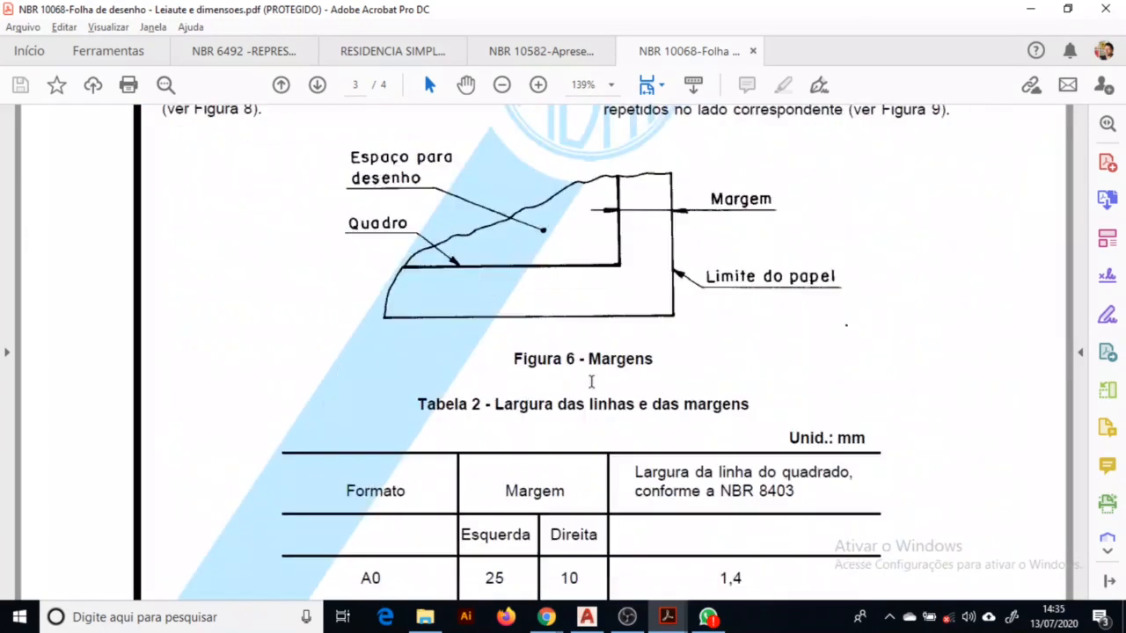
pyautogui.scroll(2, 593, 380)
pyautogui.scroll(-1, 607, 303)
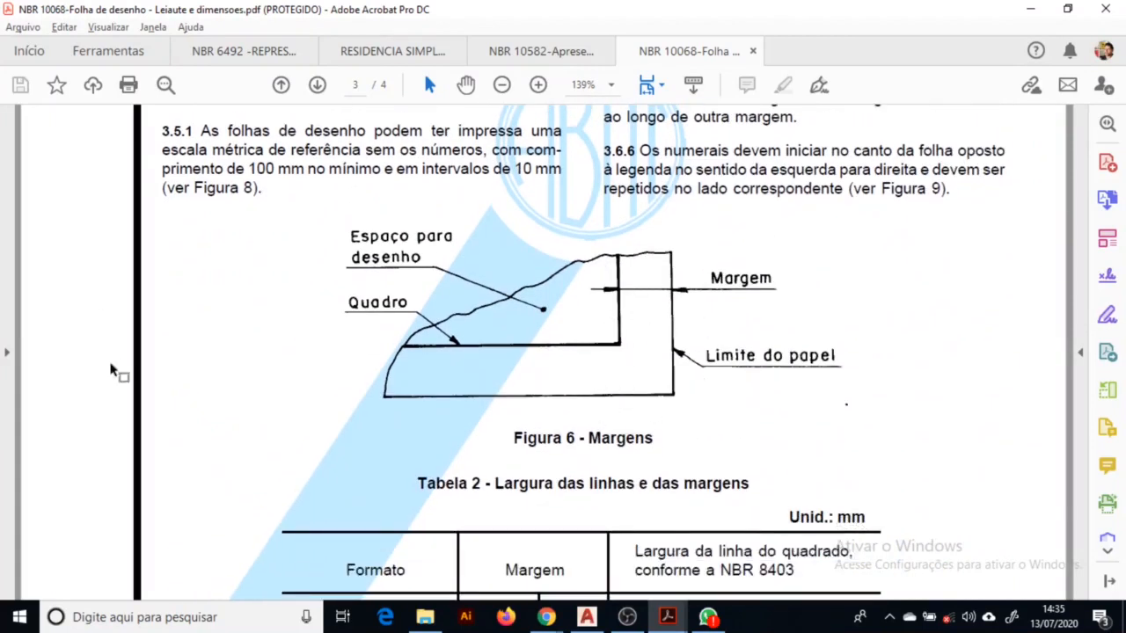
pyautogui.scroll(-5, 535, 344)
pyautogui.scroll(-1, 466, 406)
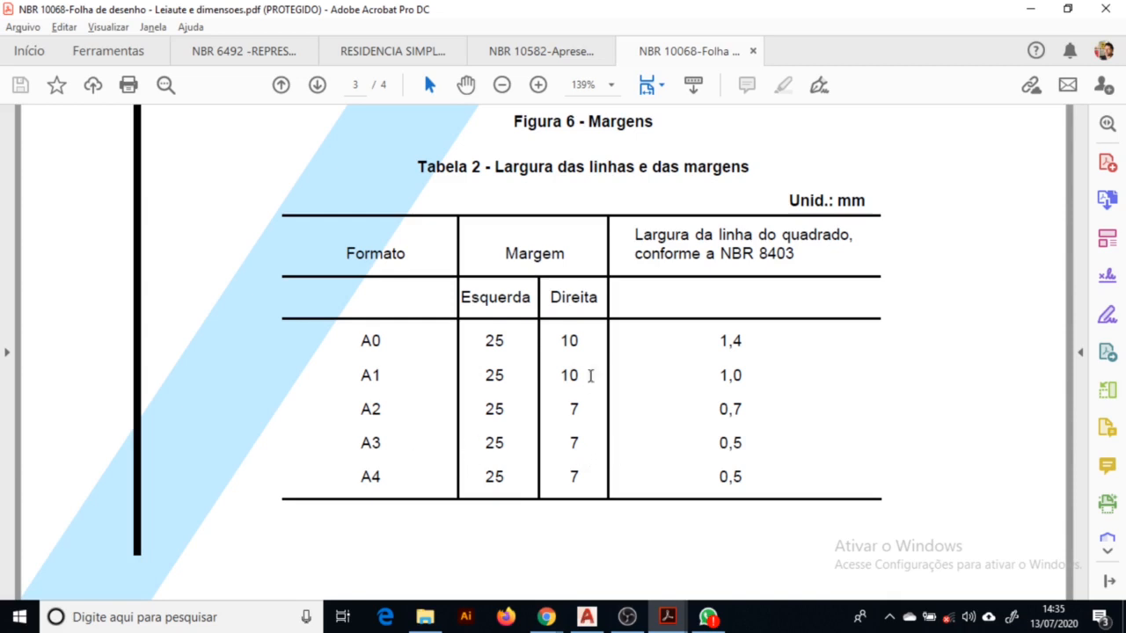
pyautogui.scroll(5, 598, 296)
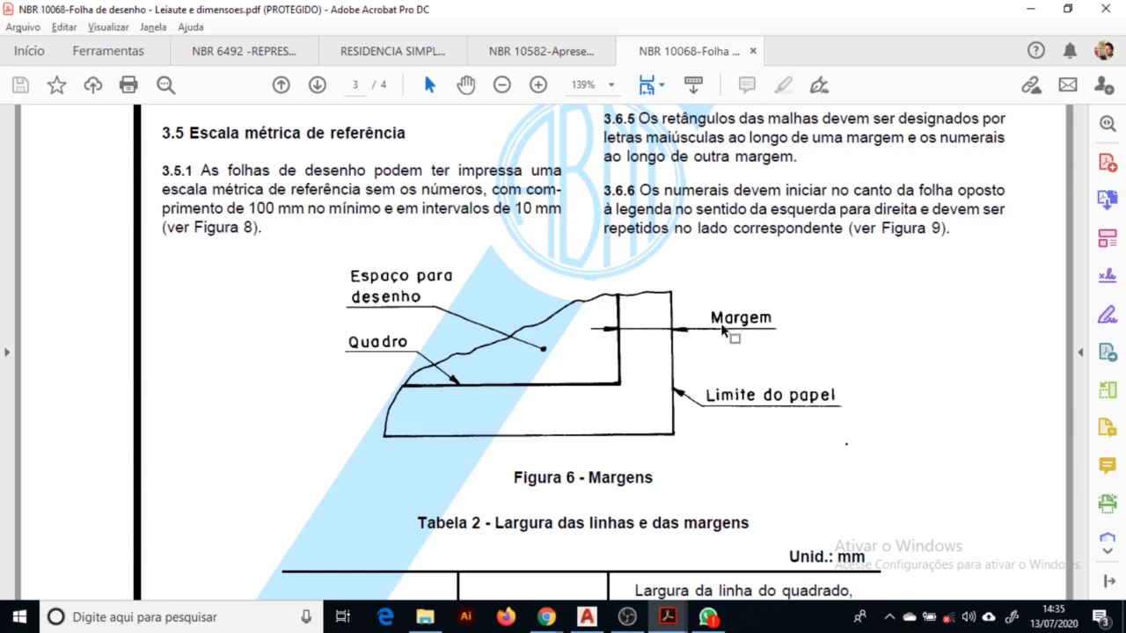
pyautogui.scroll(-5, 704, 413)
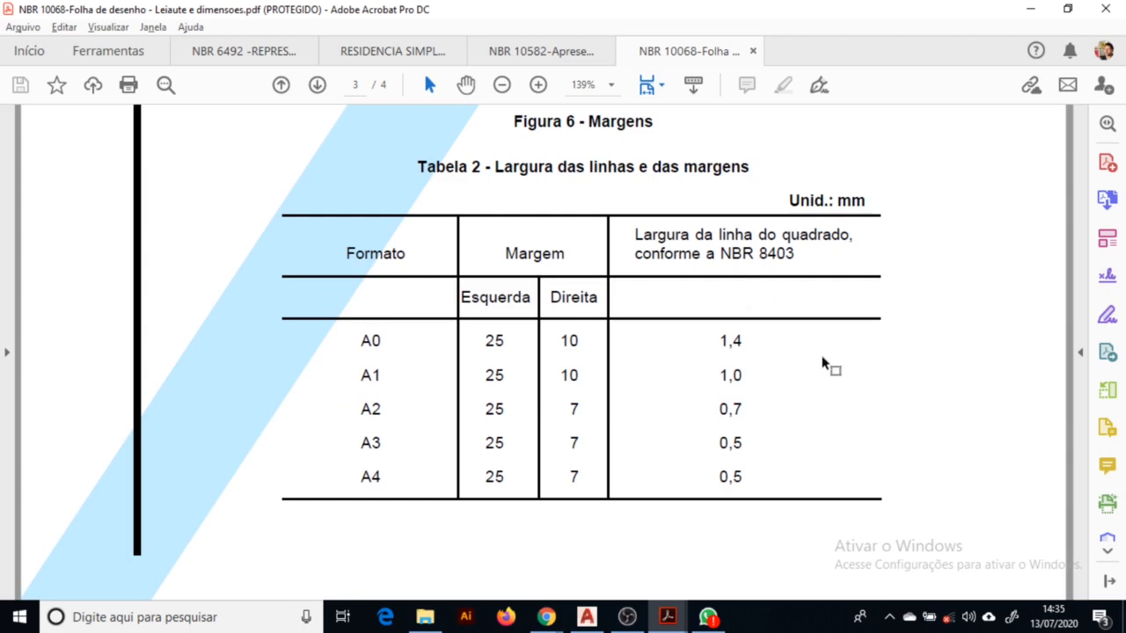
pyautogui.doubleClick(732, 442)
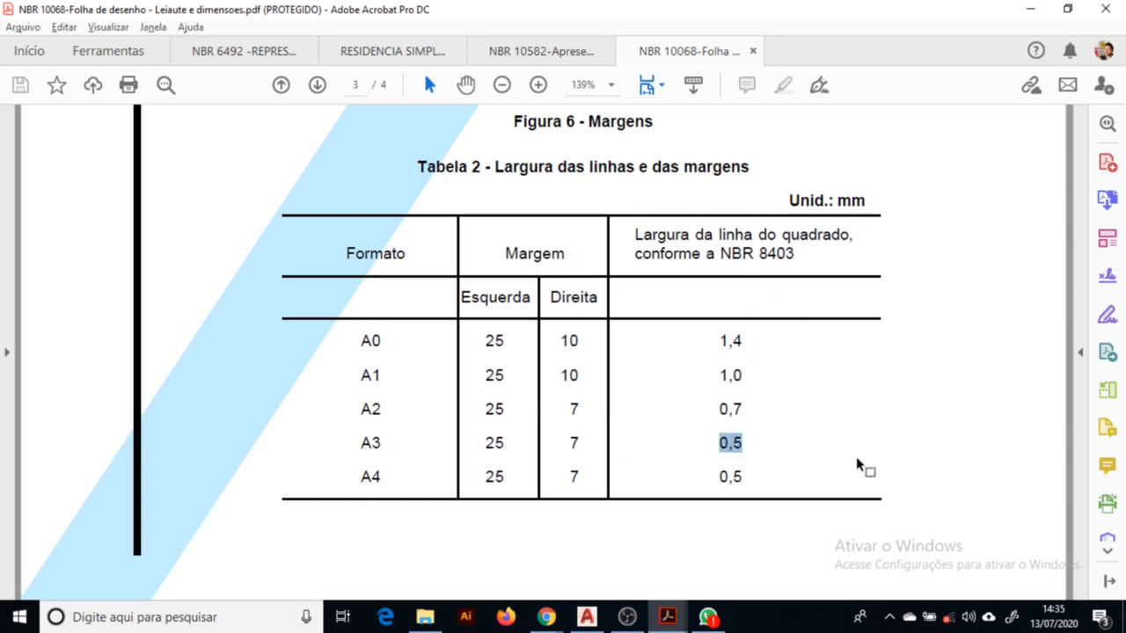
# Open the NBR 10582 document and examine its figures for the drawing space, text space and legend placement.
pyautogui.hotkey('ctrl', 'shift', 'Tab')
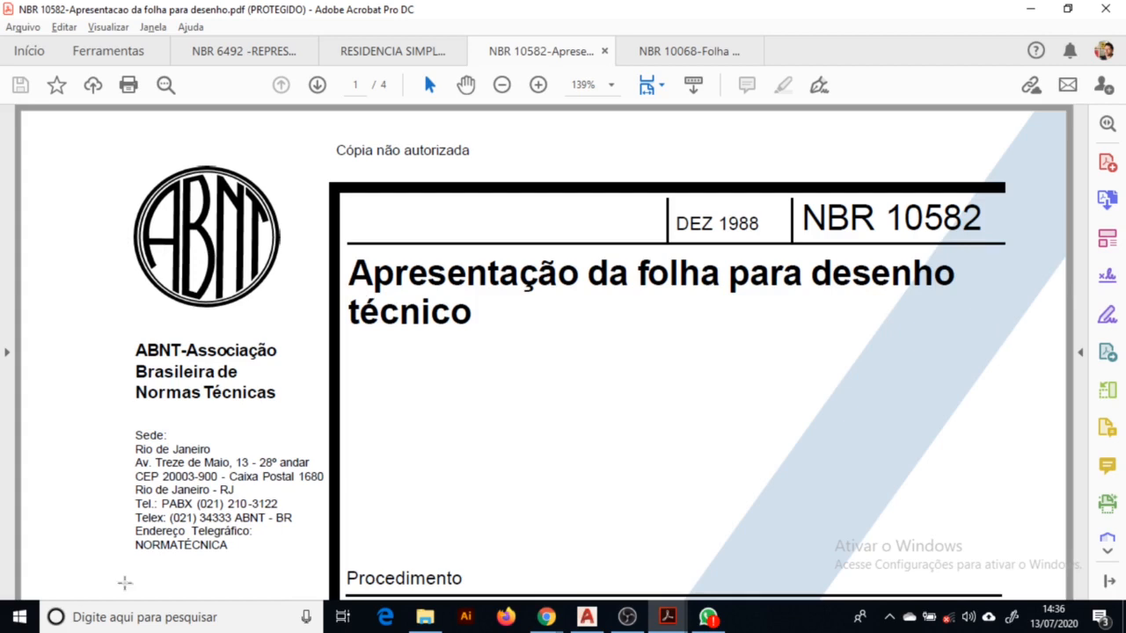
pyautogui.scroll(-10, 384, 370)
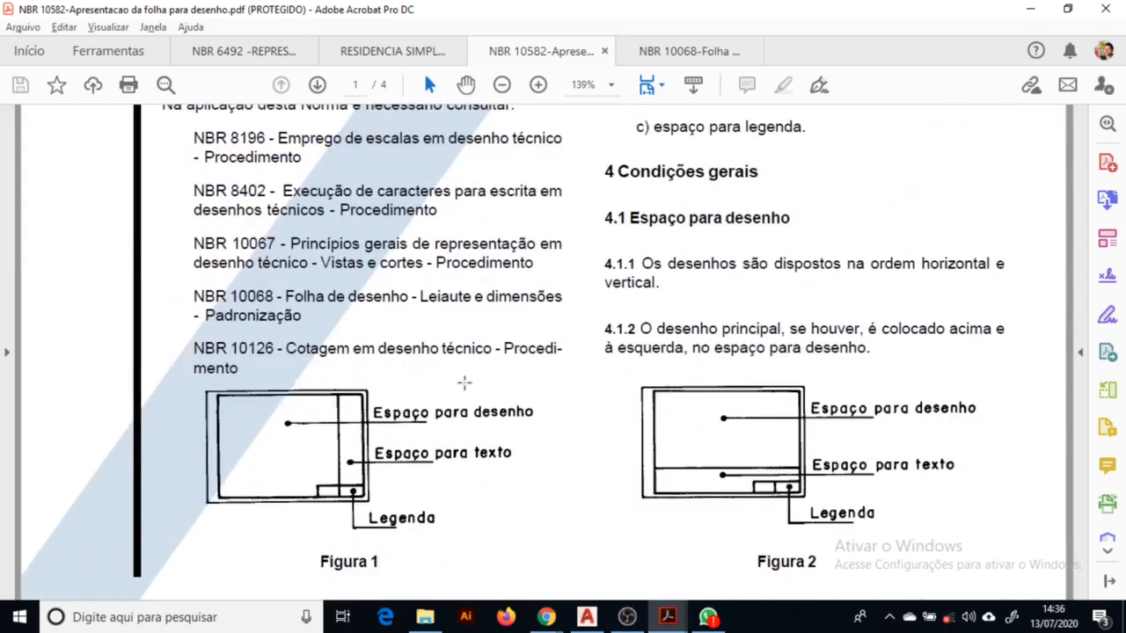
pyautogui.scroll(-2, 461, 384)
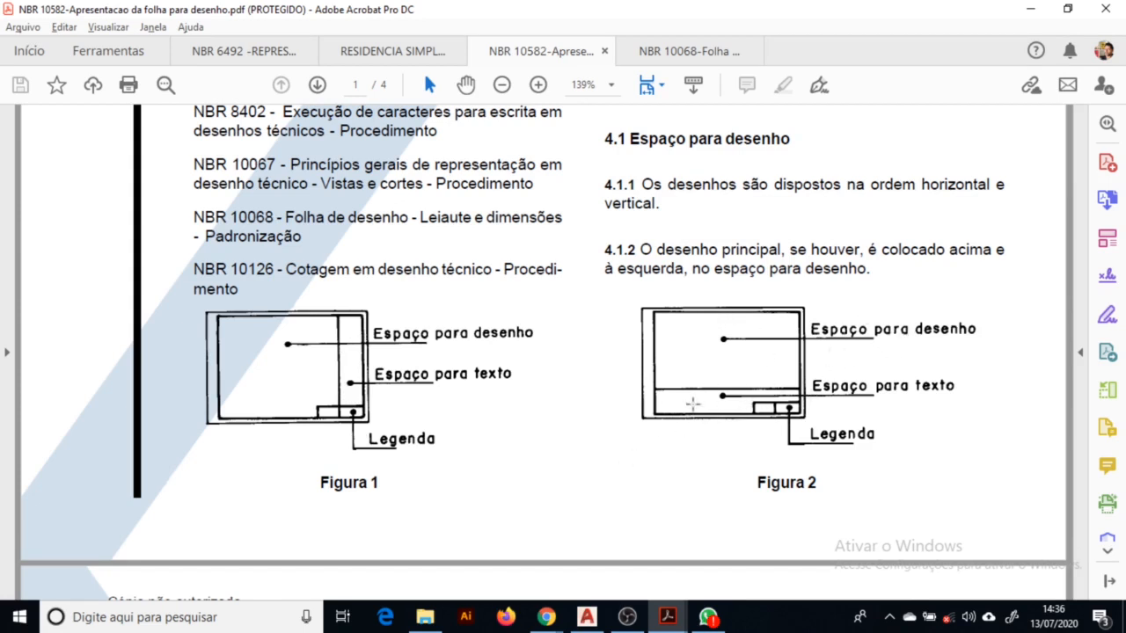
pyautogui.scroll(-15, 738, 405)
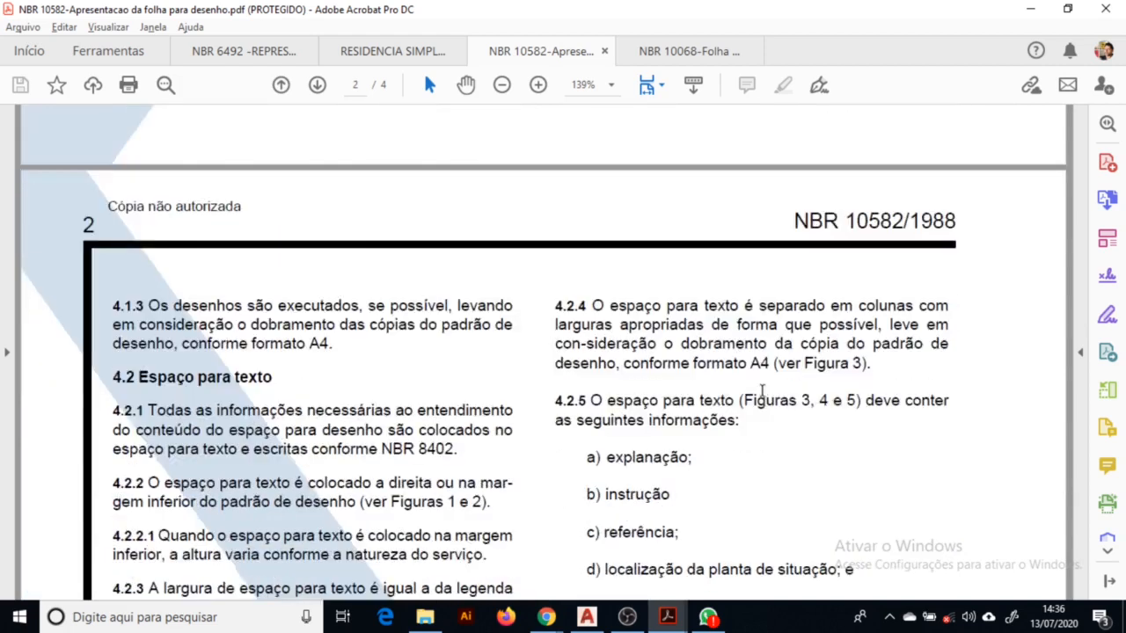
pyautogui.scroll(-1, 830, 317)
pyautogui.scroll(1, 830, 316)
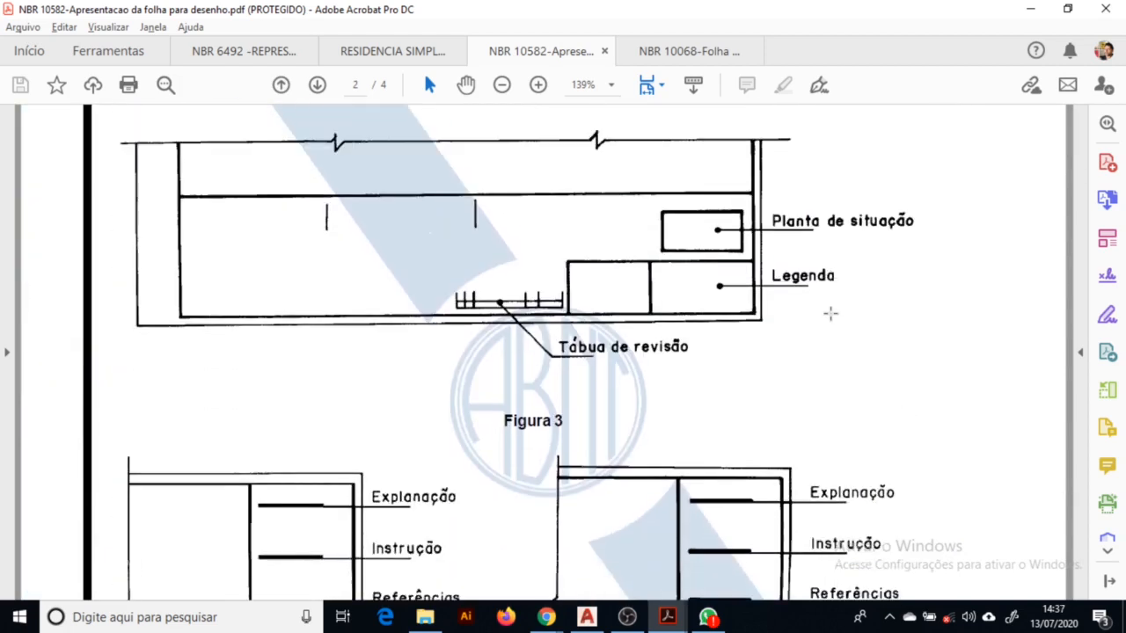
# Examine the legend, situation plan and revision table placement in Figure 3 and the figures after it in NBR 10582.
pyautogui.scroll(-5, 830, 315)
pyautogui.scroll(-1, 831, 312)
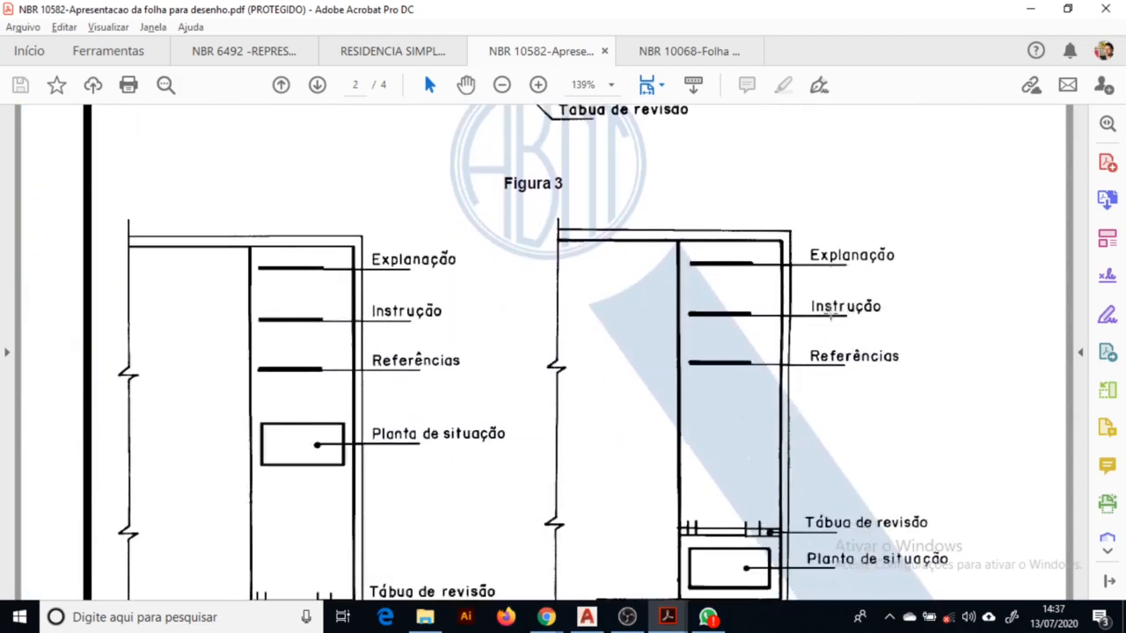
pyautogui.scroll(-2, 534, 164)
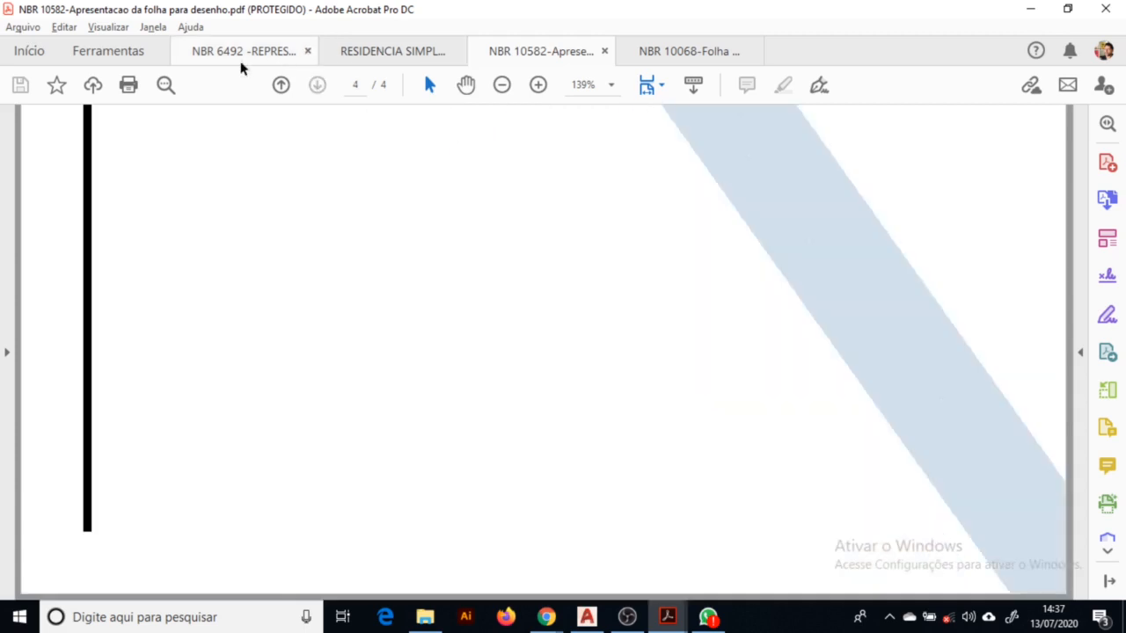
# Open the NBR 6492 document and examine the A4 legend figure and the folding figures from A0 to A3.
pyautogui.click(246, 51)
pyautogui.scroll(5, 774, 302)
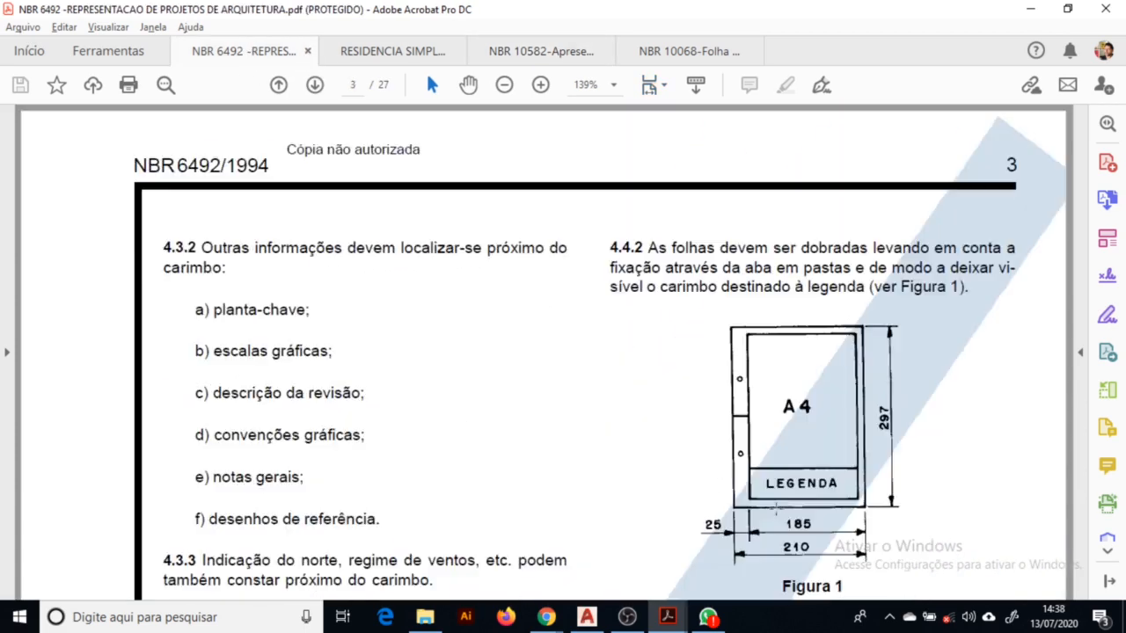
pyautogui.scroll(-1, 817, 472)
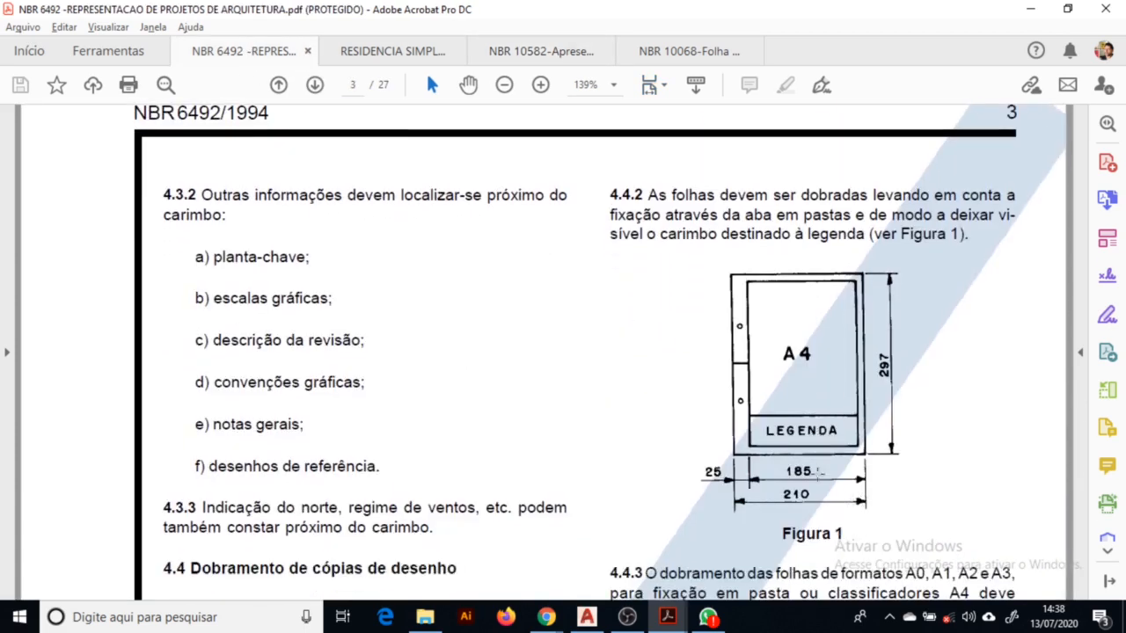
pyautogui.scroll(-1, 757, 503)
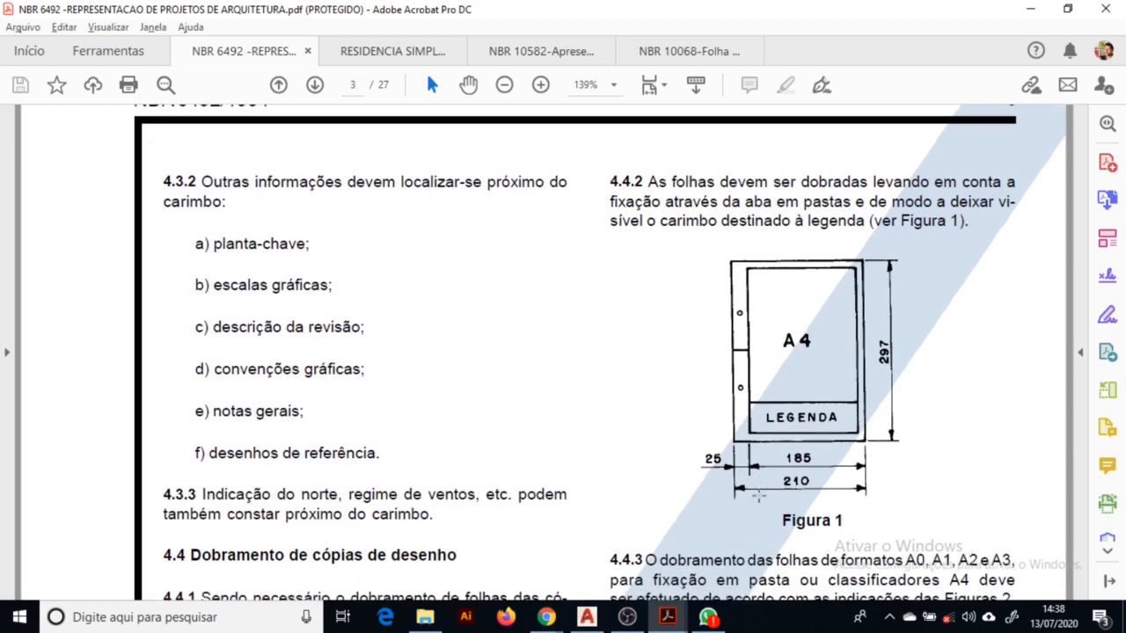
pyautogui.scroll(-2, 840, 406)
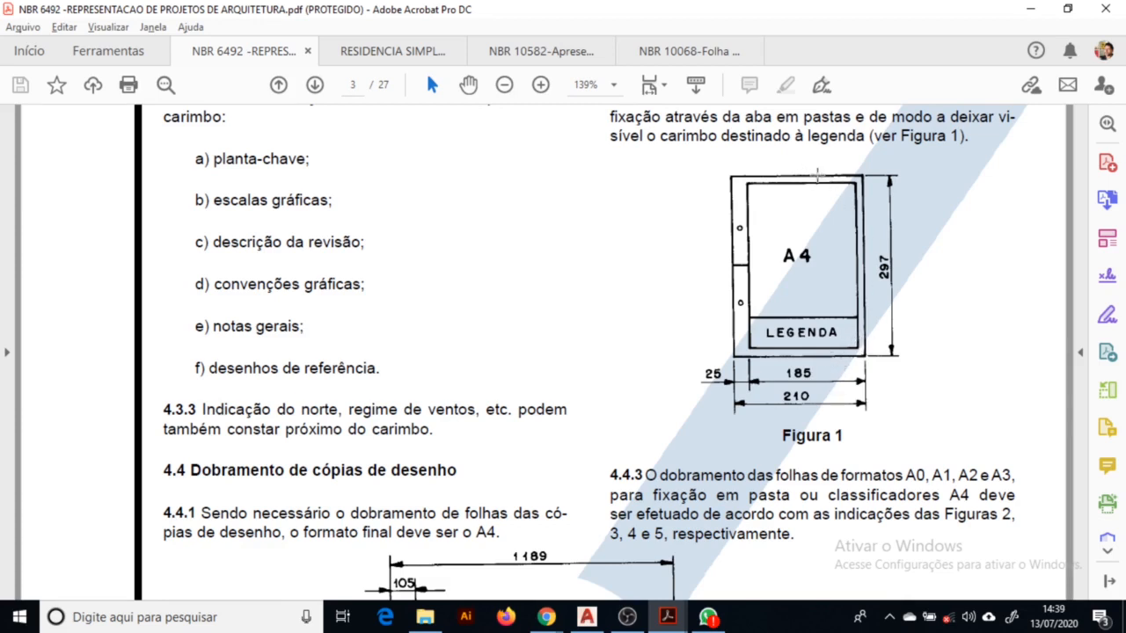
pyautogui.scroll(-4, 834, 392)
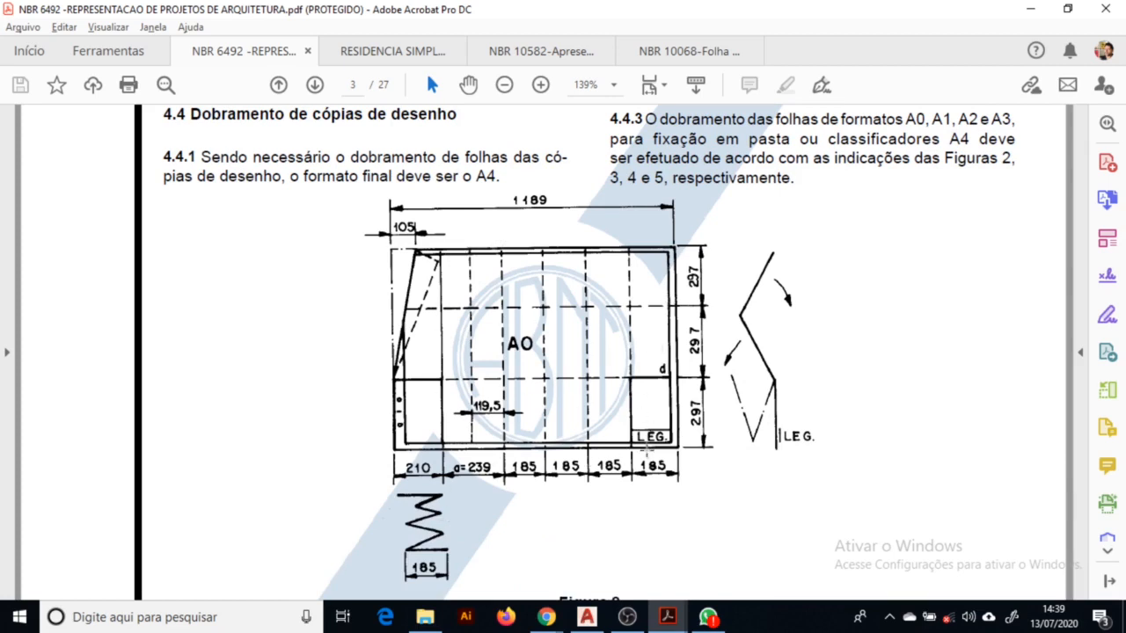
pyautogui.scroll(-3, 691, 384)
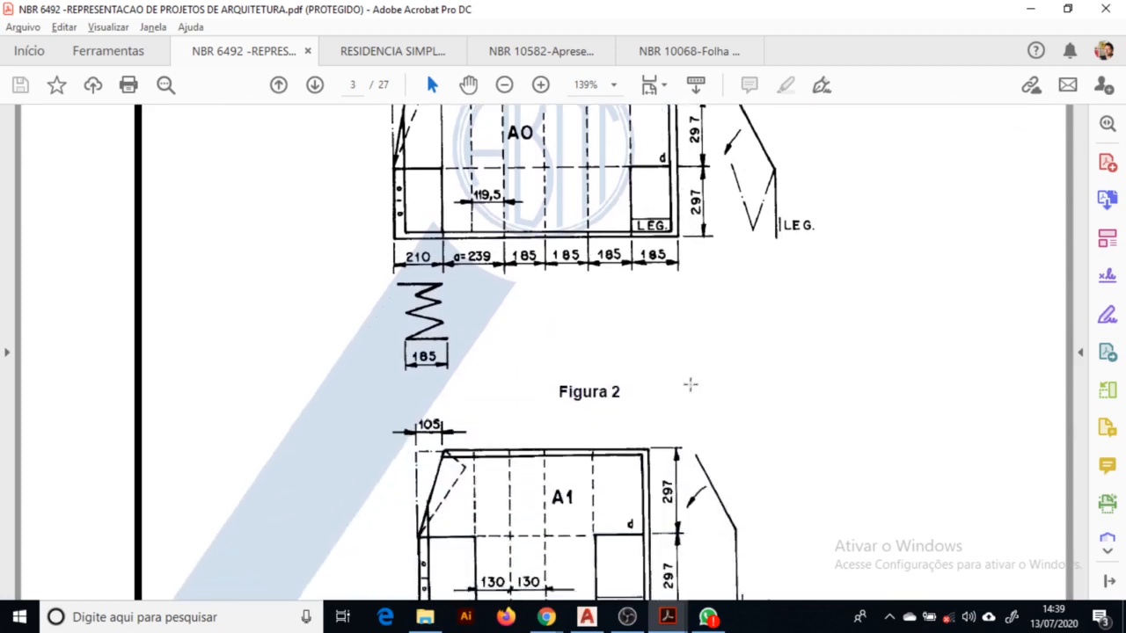
pyautogui.scroll(-12, 567, 322)
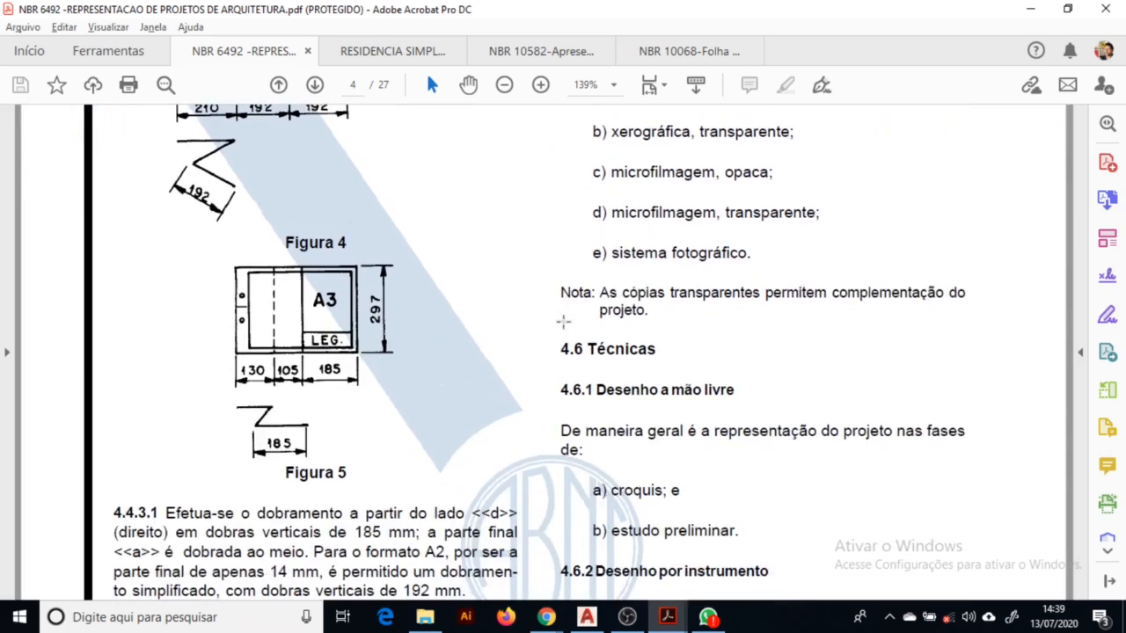
pyautogui.keyDown('ctrl'); pyautogui.scroll(2, 228, 229); pyautogui.keyUp('ctrl')
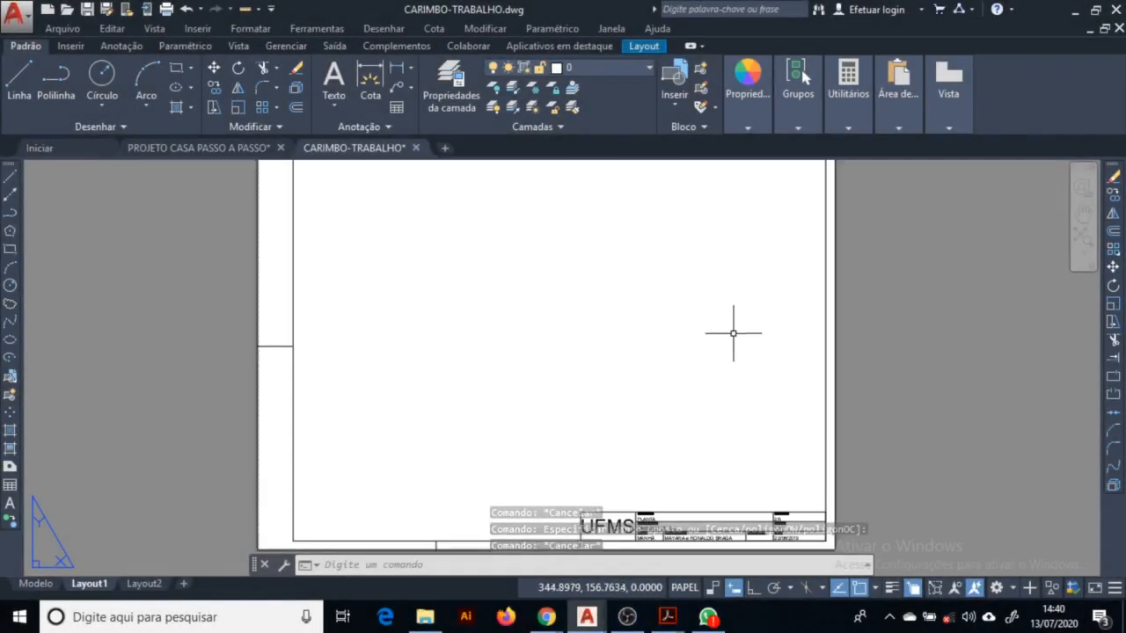
# Switch to AutoCAD and examine the sheet frame and title block in Layout1 of the CARIMBO-TRABALHO drawing.
pyautogui.middleClick(604, 359)
pyautogui.middleClick(604, 359)
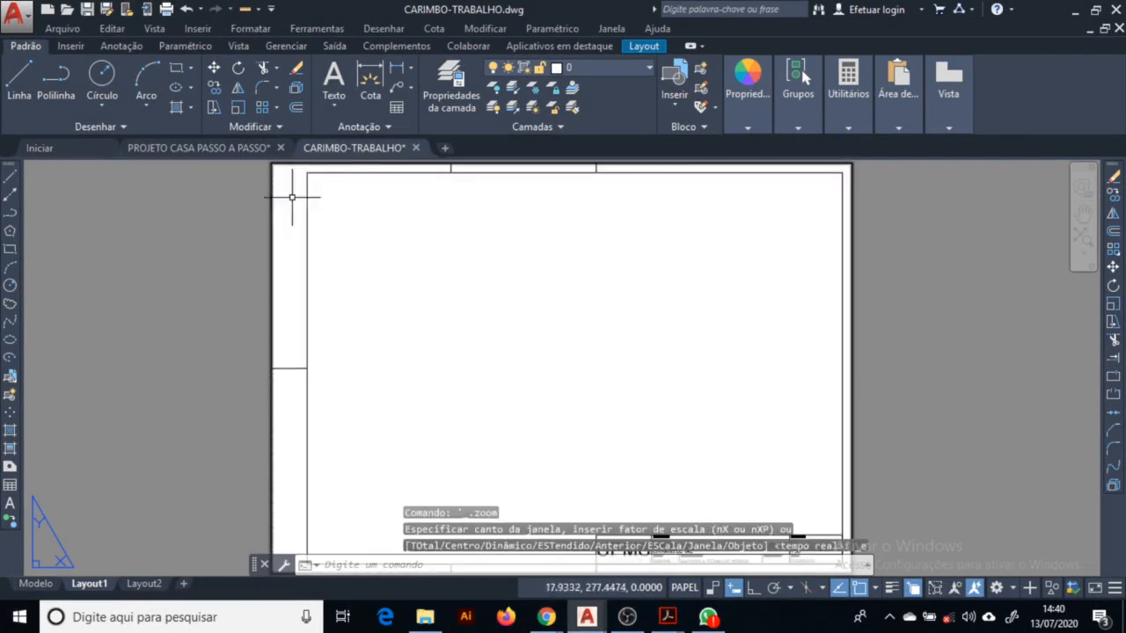
pyautogui.moveTo(575, 432); pyautogui.dragTo(493, 272, button='middle')
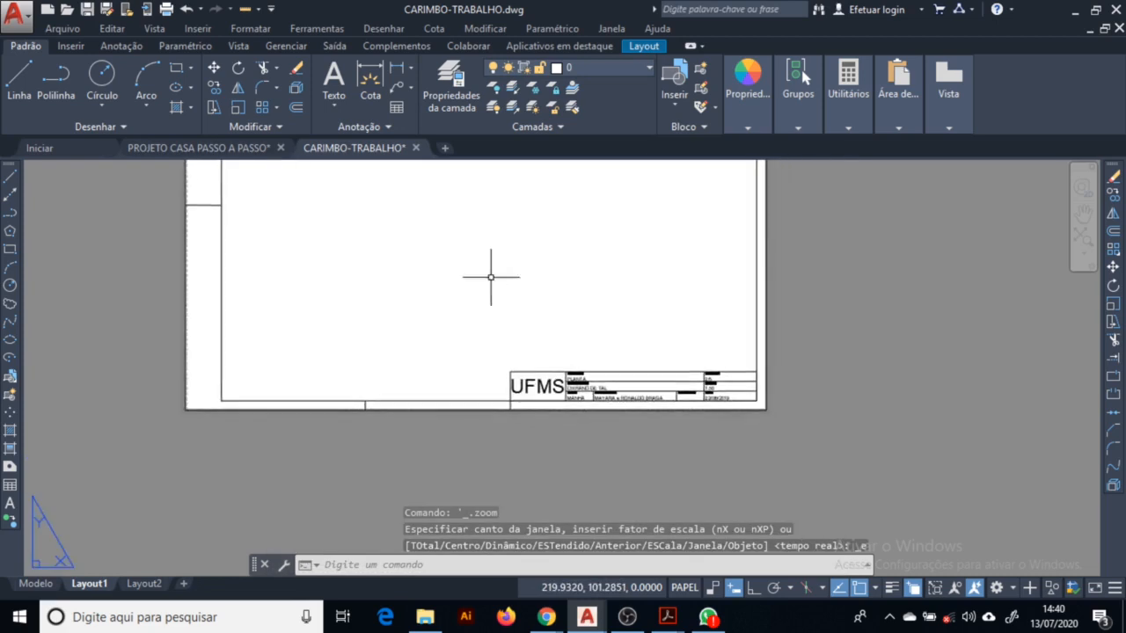
pyautogui.scroll(1, 544, 363)
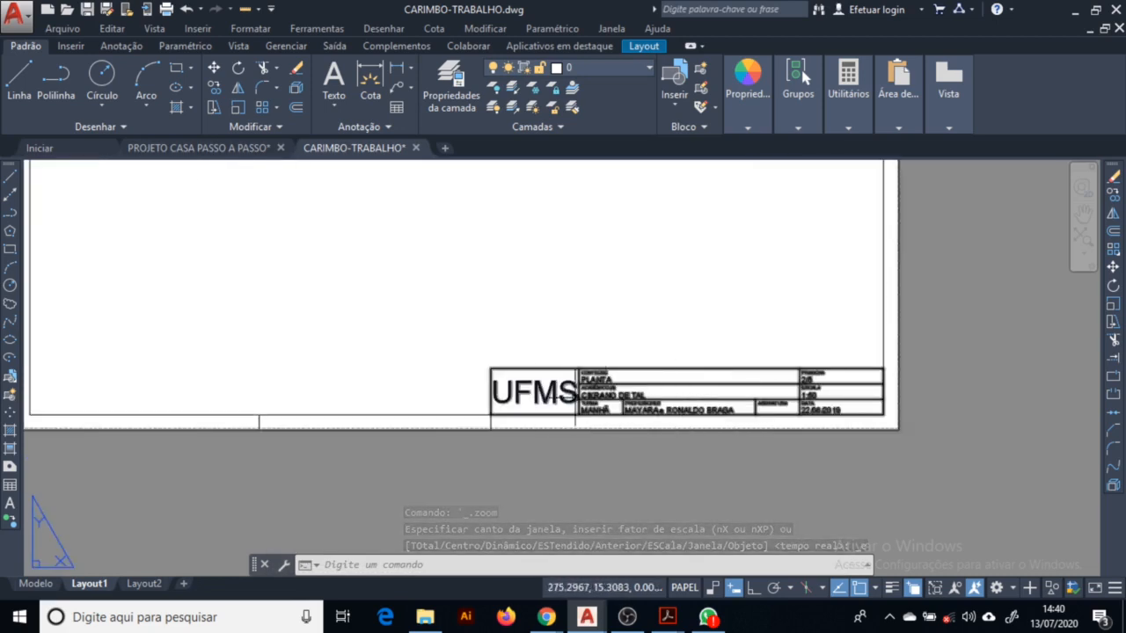
pyautogui.scroll(2, 658, 389)
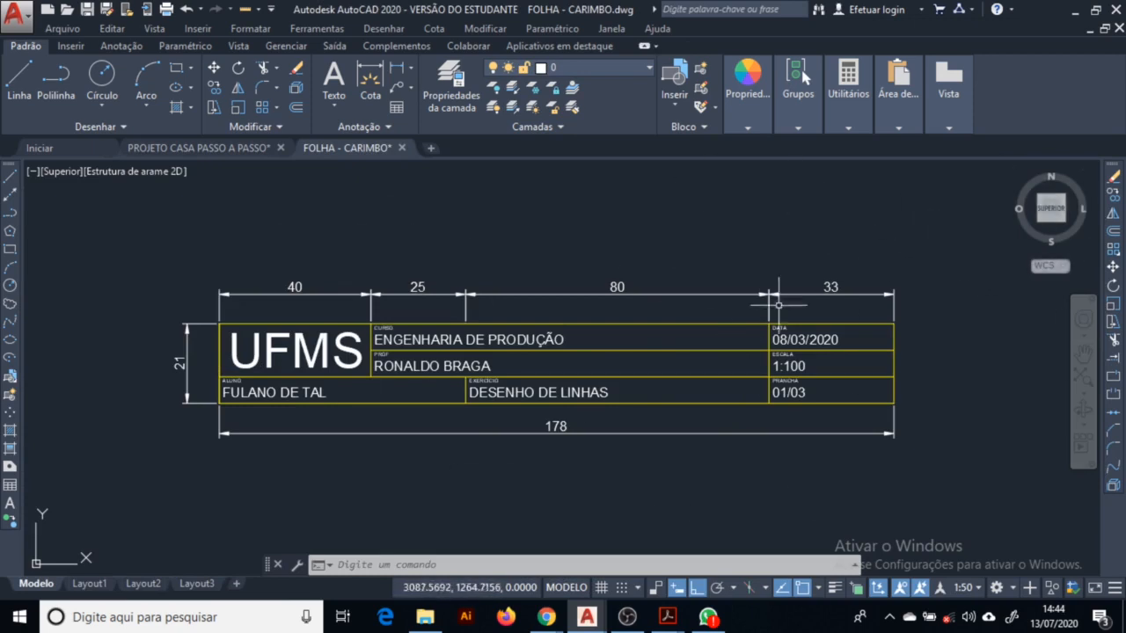
# Select the complete UFMS title block with its dimensions in the FOLHA - CARIMBO drawing for copying.
pyautogui.click(959, 239)
pyautogui.click(815, 236)
pyautogui.press('Escape')
pyautogui.press('Escape')
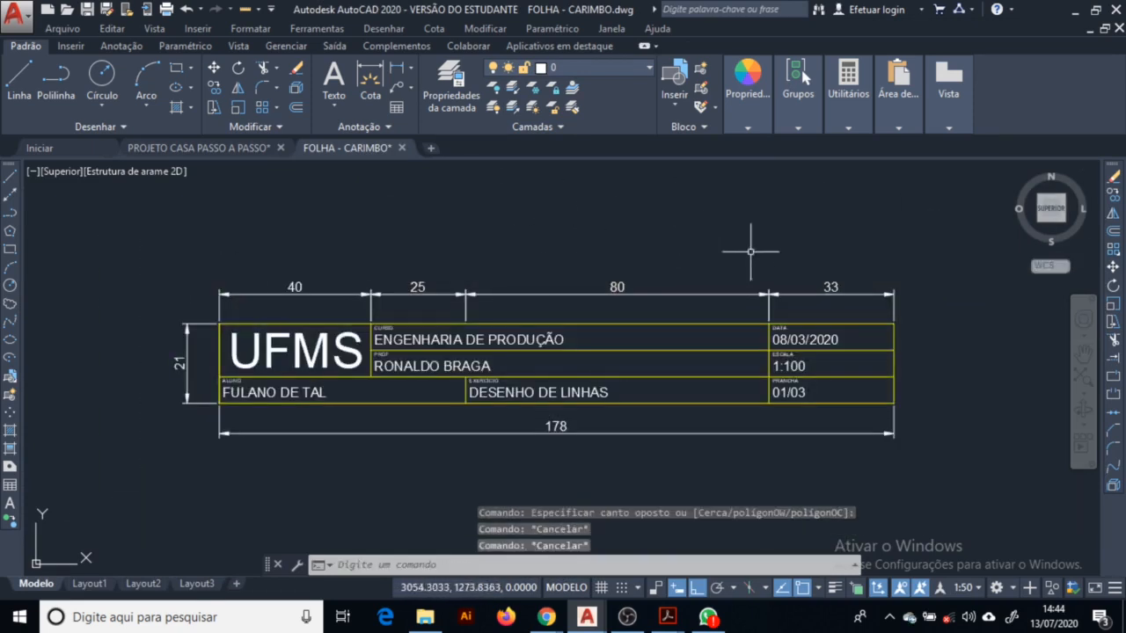
pyautogui.click(922, 255)
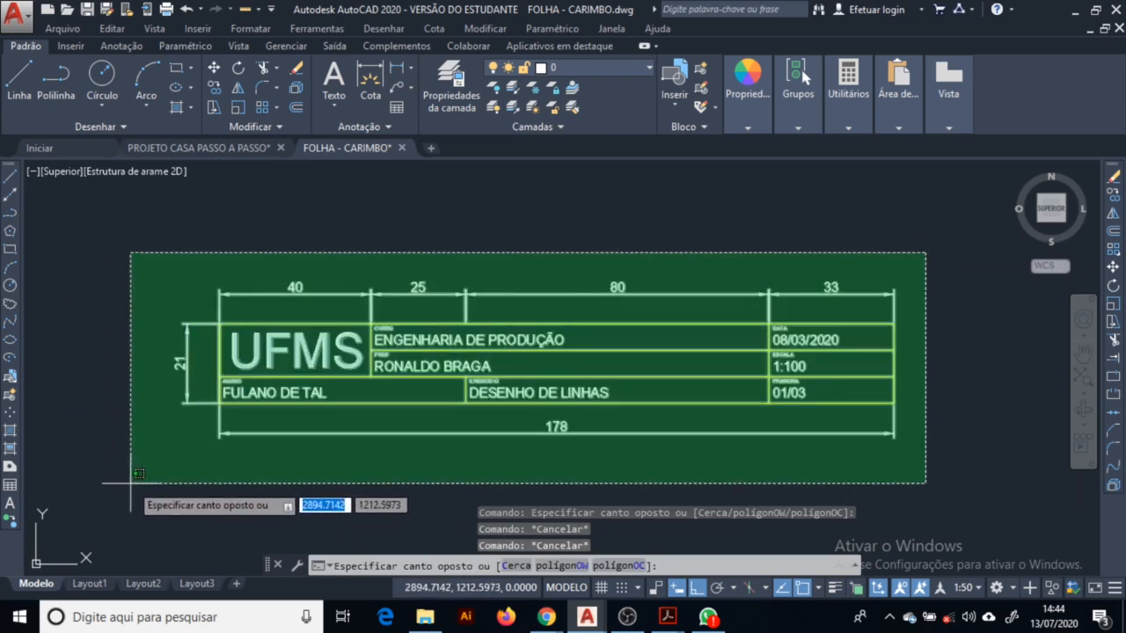
pyautogui.click(105, 497)
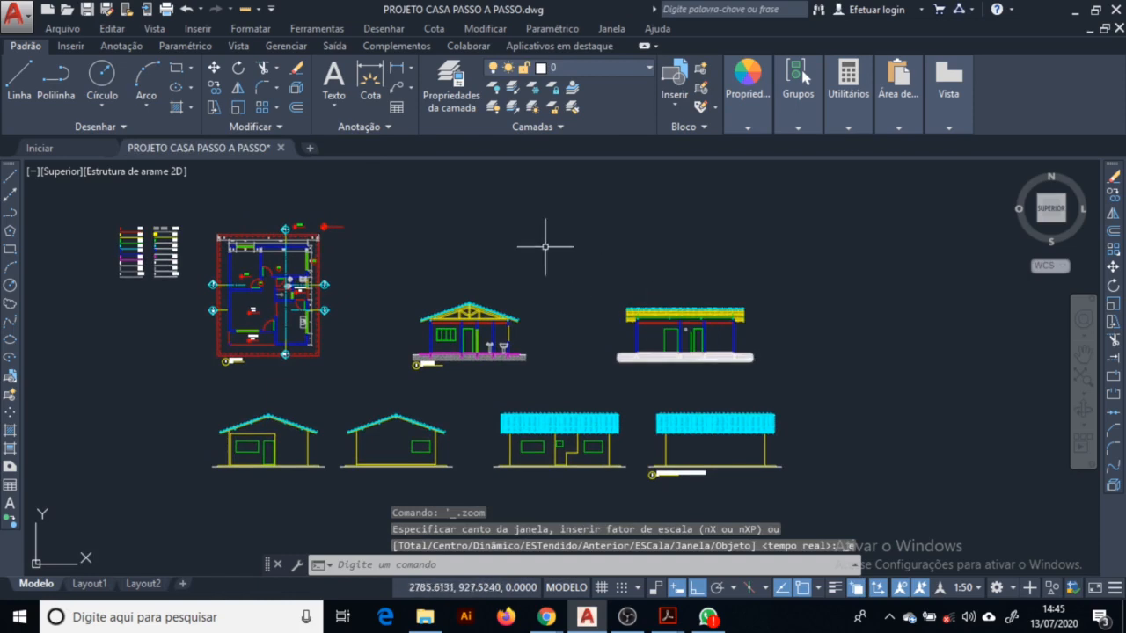
# Paste the copied title block into Layout1 of PROJETO CASA PASSO A PASSO, below the Corte A viewport near the sheet's lower edge.
pyautogui.click(95, 584)
pyautogui.hotkey('ctrl', 'v')
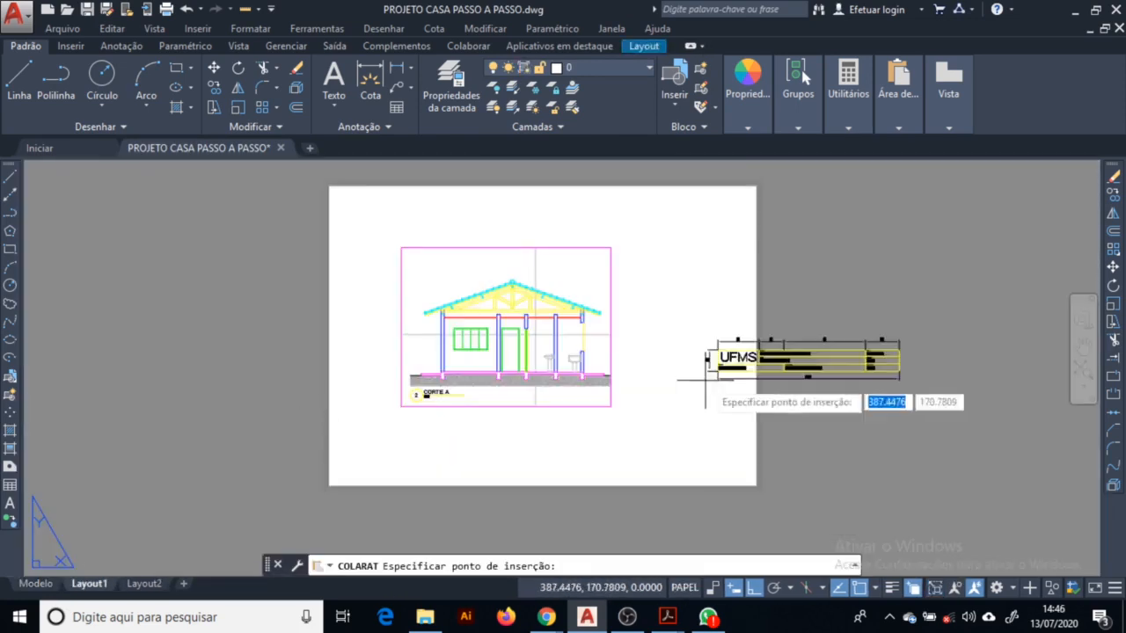
pyautogui.click(547, 464)
pyautogui.scroll(6, 642, 486)
pyautogui.press('Escape')
pyautogui.press('Escape')
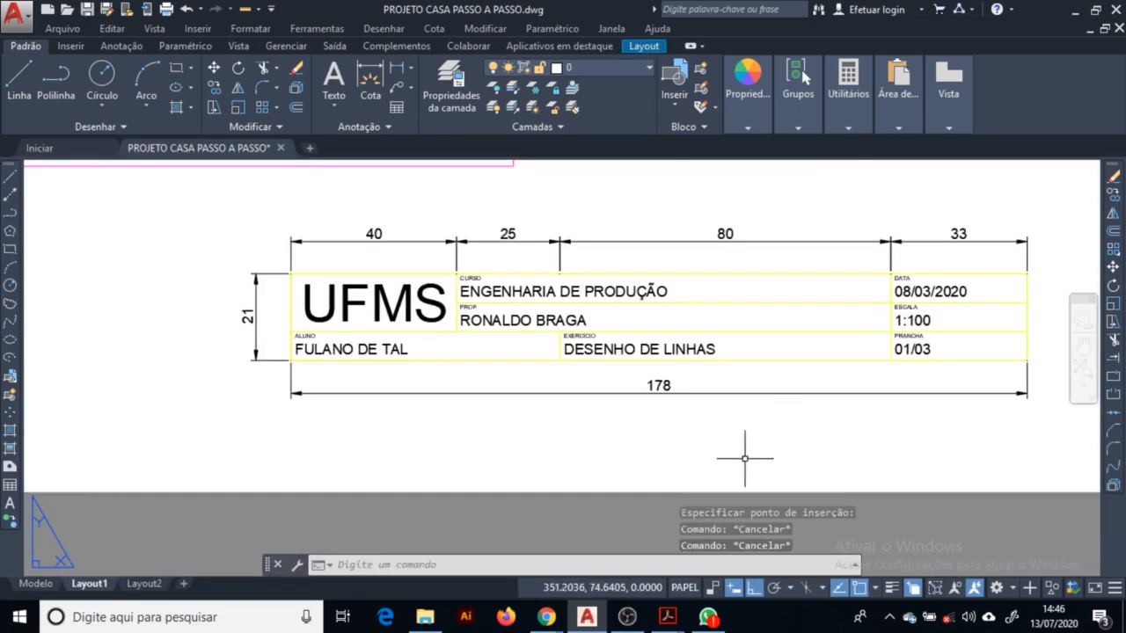
# Delete all the dimensions above, below and beside the pasted title block.
pyautogui.click(824, 432)
pyautogui.click(553, 379)
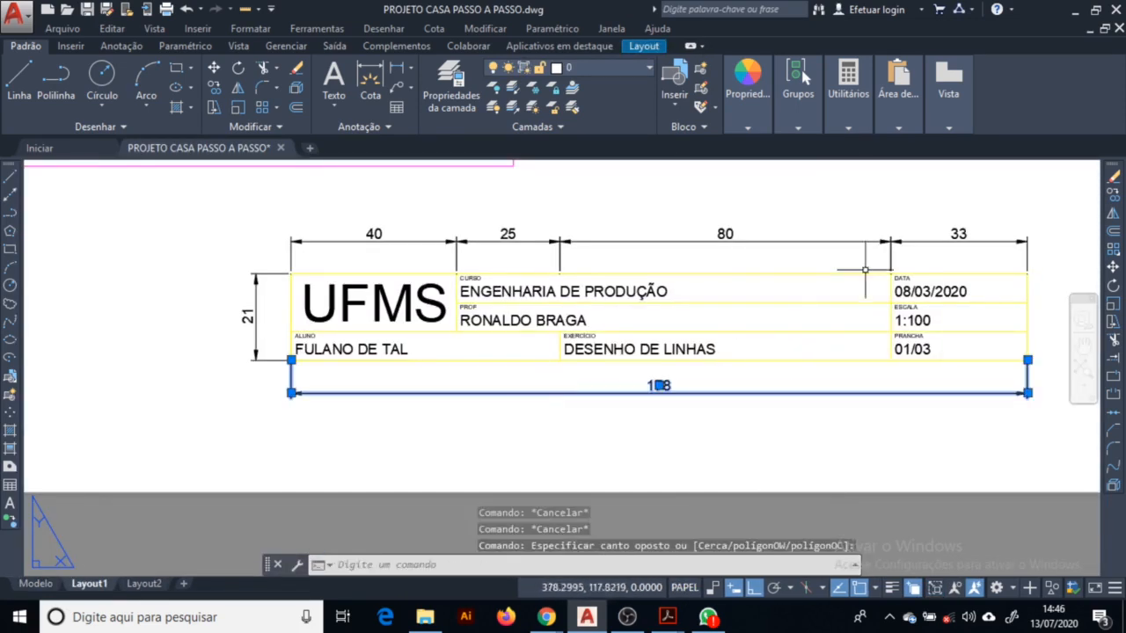
pyautogui.click(986, 221)
pyautogui.click(440, 214)
pyautogui.press('Delete')
pyautogui.click(275, 254)
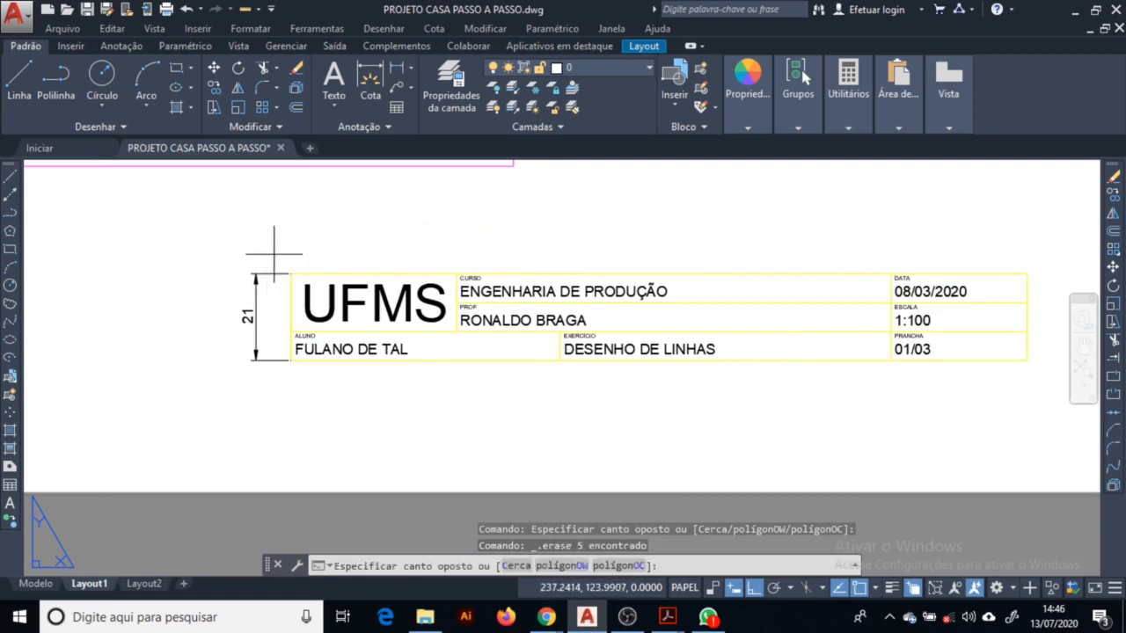
pyautogui.click(194, 389)
pyautogui.press('Delete')
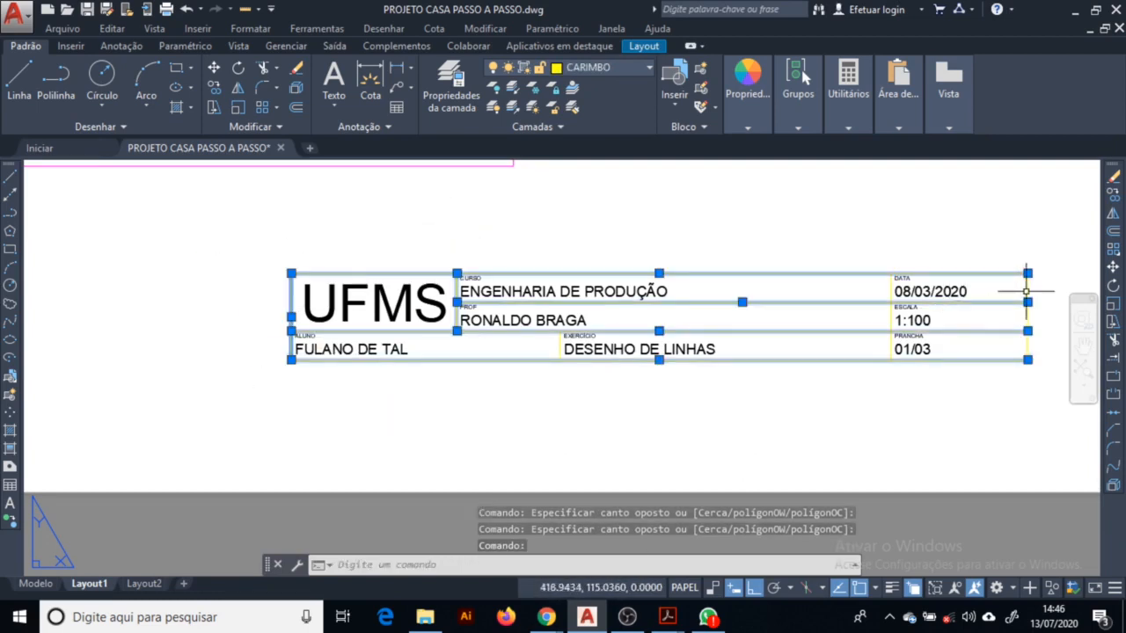
# Complete the selection of the title block's lines and check their colour and layer settings.
pyautogui.click(1026, 290)
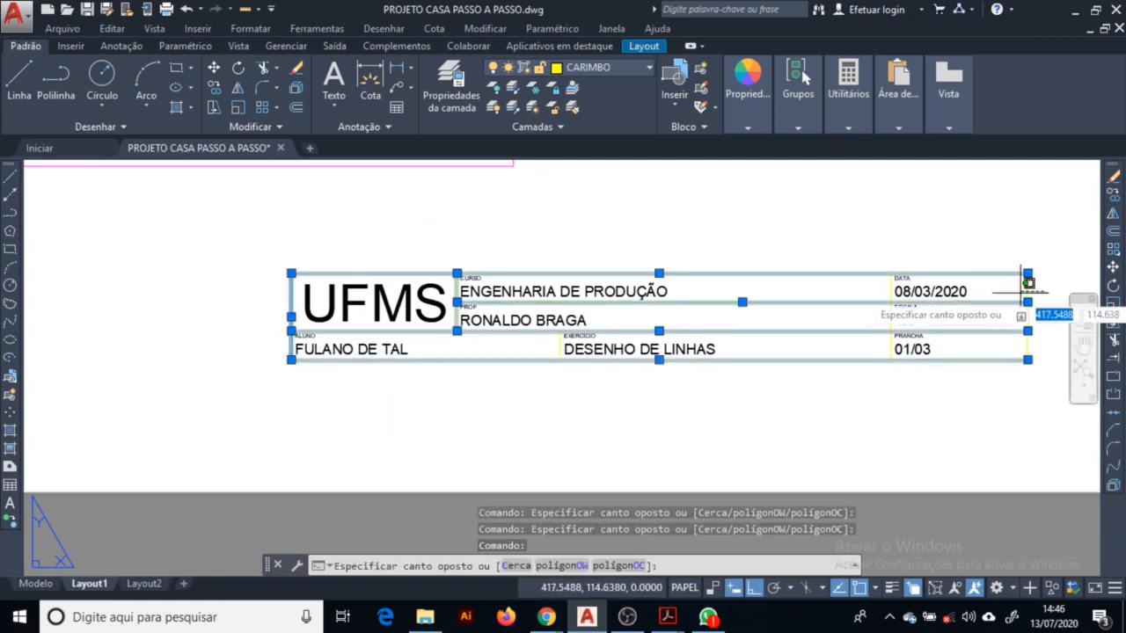
pyautogui.click(891, 288)
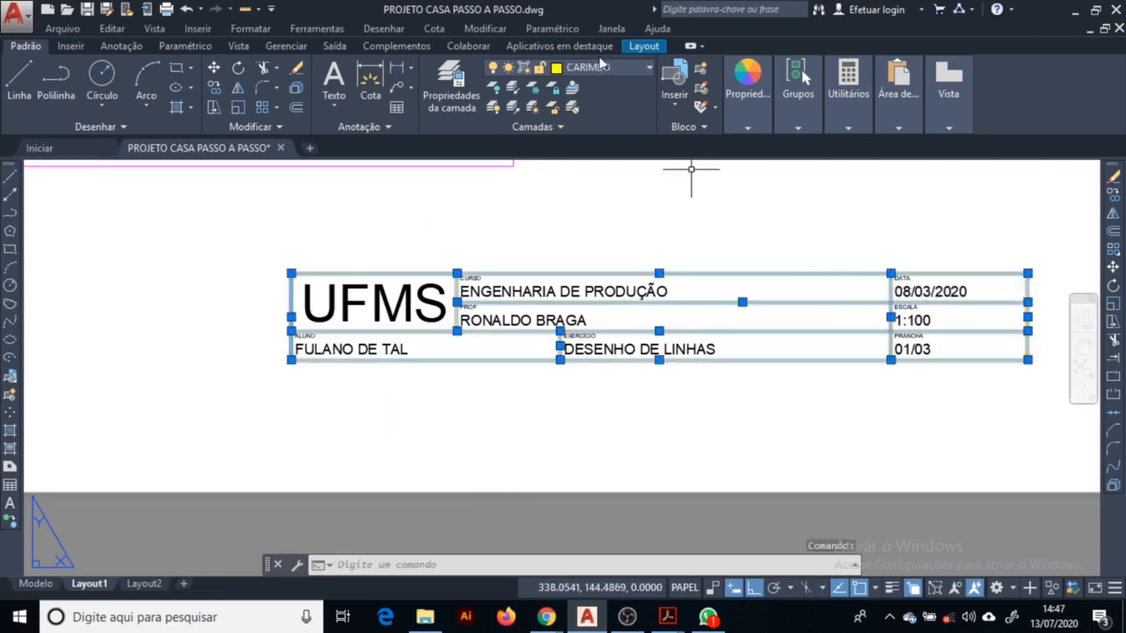
pyautogui.click(750, 123)
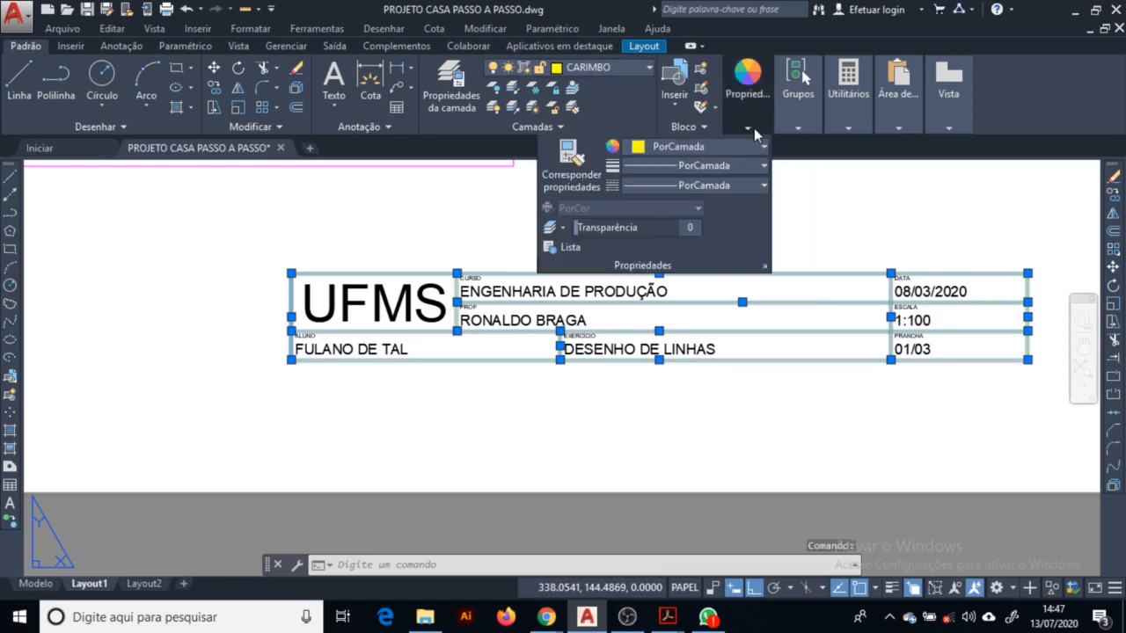
pyautogui.click(723, 149)
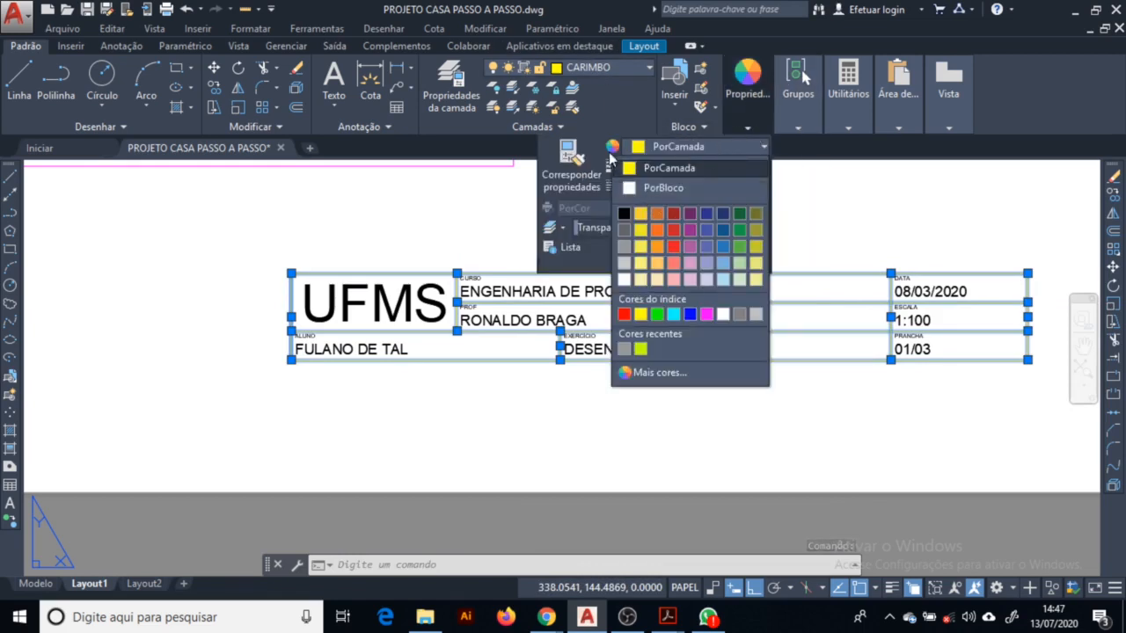
pyautogui.click(618, 68)
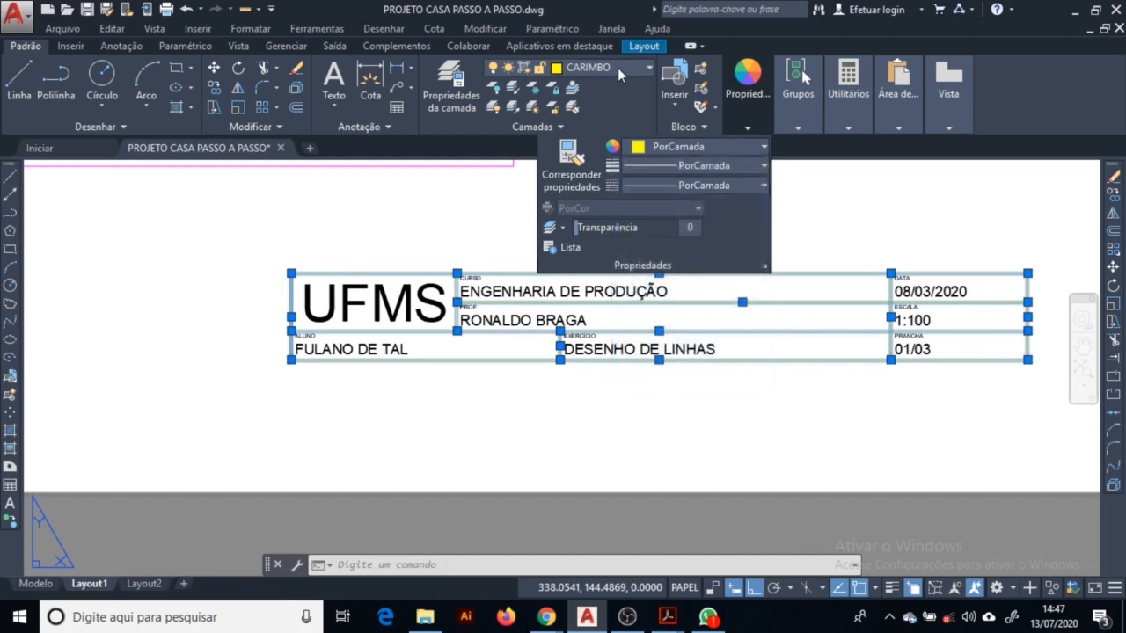
pyautogui.click(624, 67)
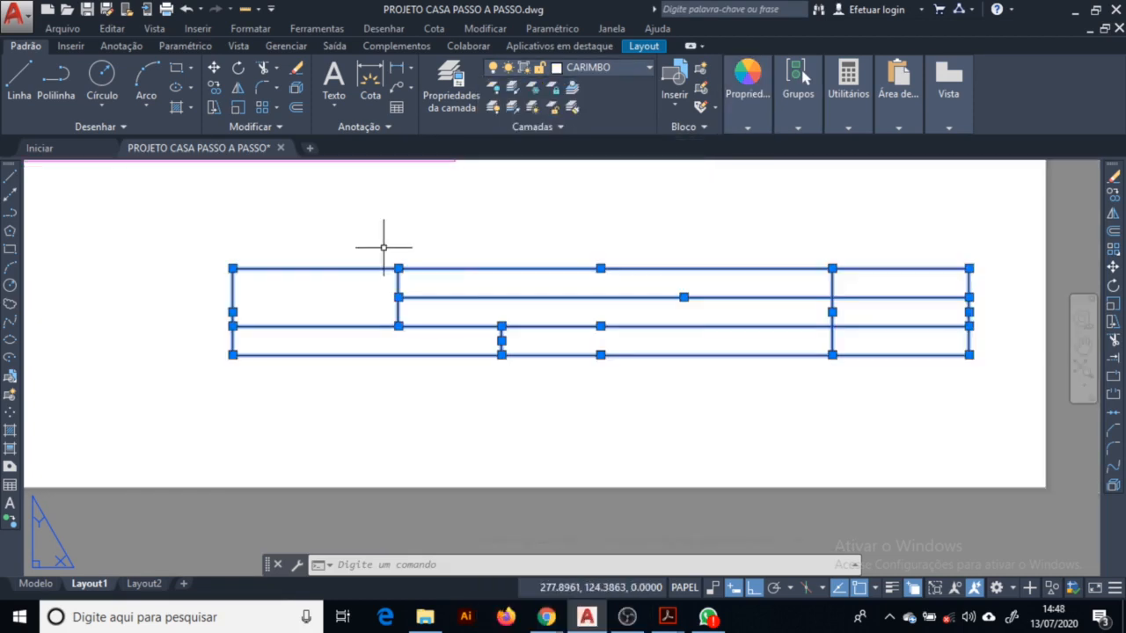
# Override the colour of all the title block lines with yellow (Amarelo).
pyautogui.click(759, 132)
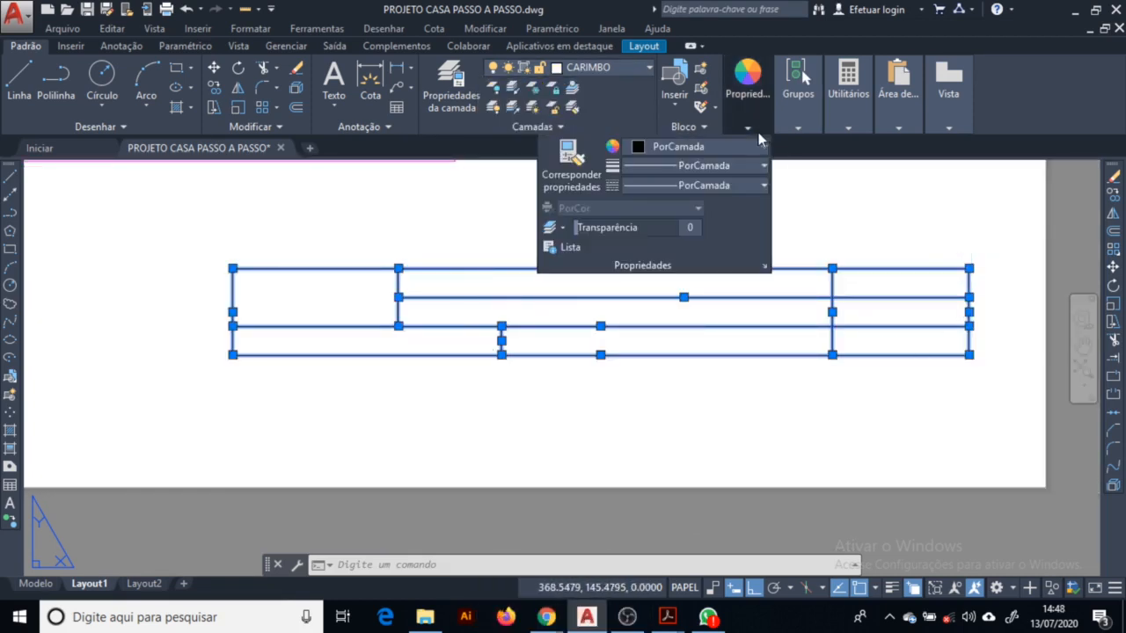
pyautogui.click(706, 147)
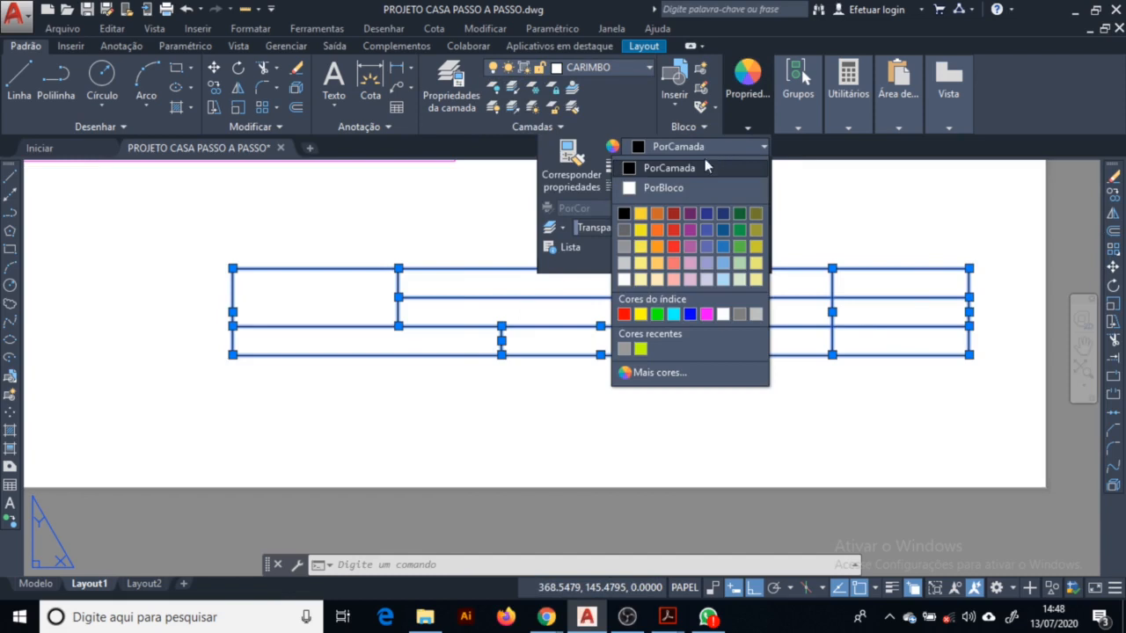
pyautogui.click(641, 314)
pyautogui.press('Escape')
pyautogui.press('Escape')
# Change the colour of the title block's four outer border lines to magenta.
pyautogui.click(661, 266)
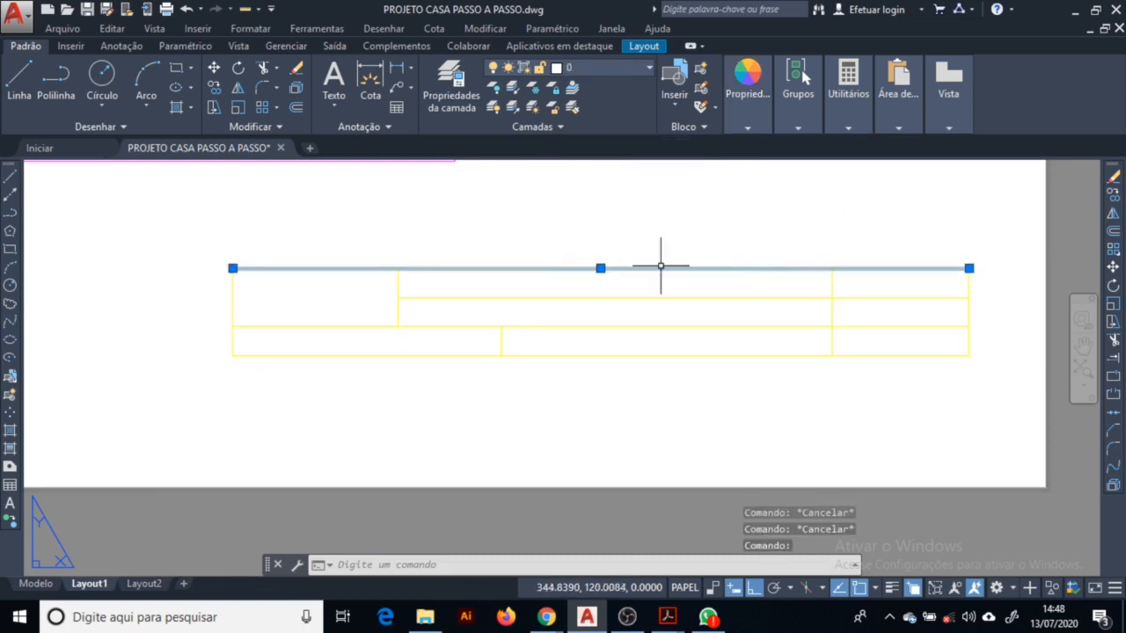
pyautogui.click(232, 302)
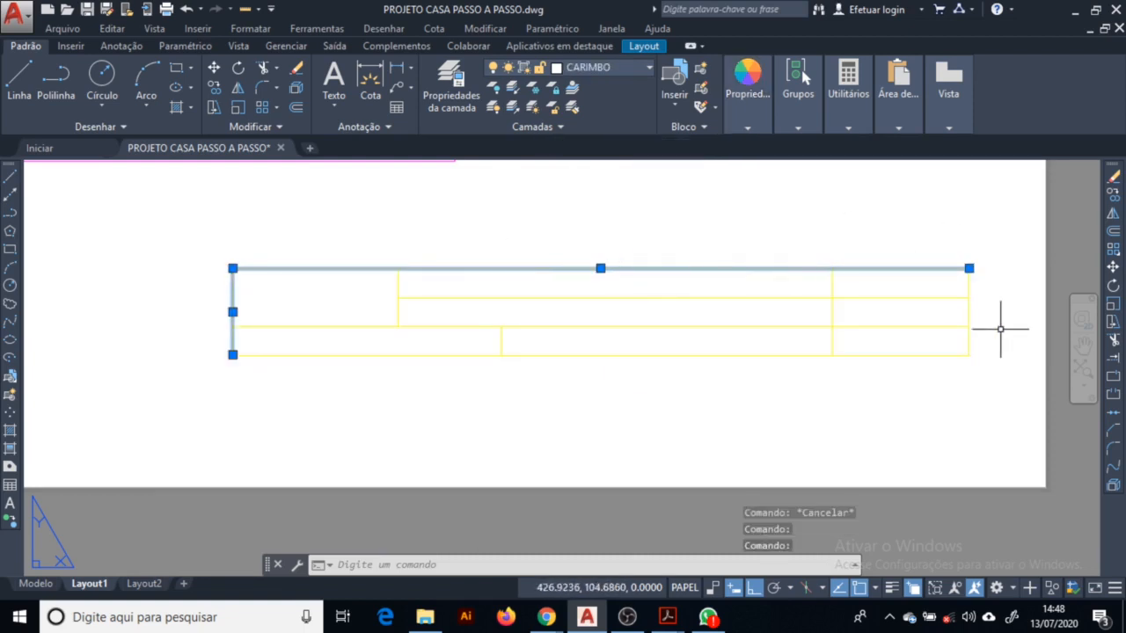
pyautogui.click(971, 310)
pyautogui.click(810, 353)
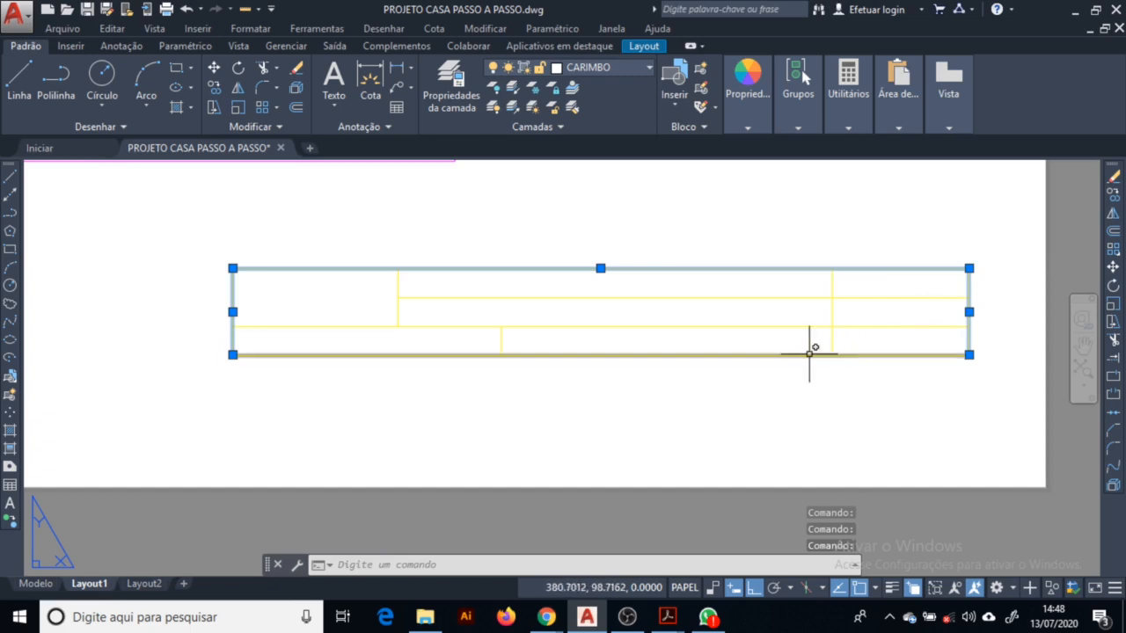
pyautogui.click(747, 81)
pyautogui.click(695, 147)
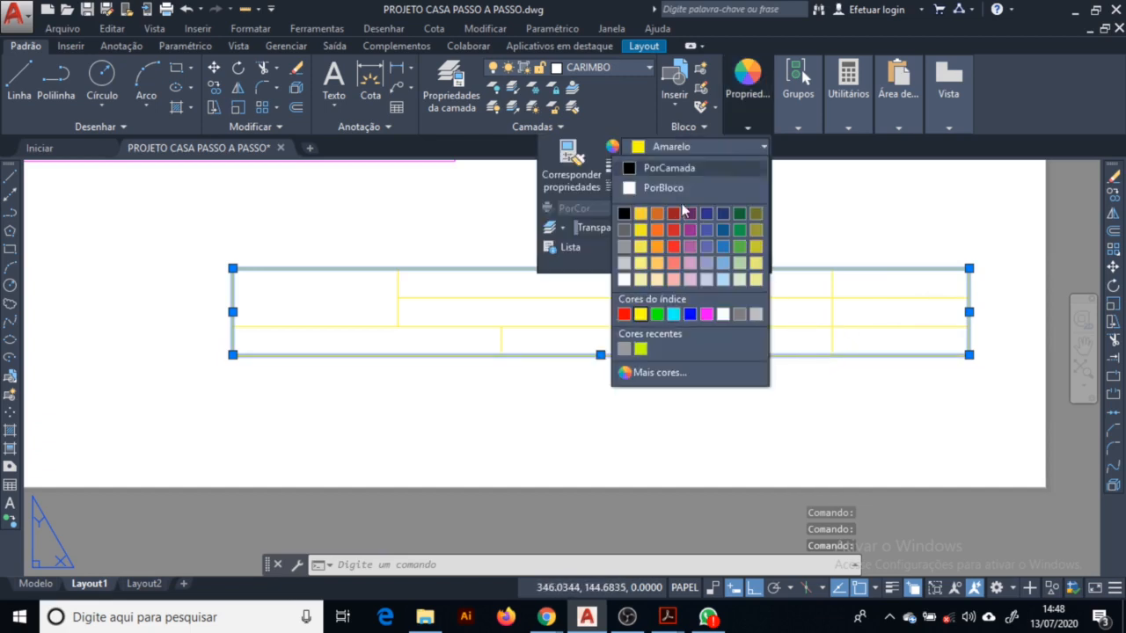
pyautogui.click(706, 314)
pyautogui.press('Escape')
pyautogui.press('Escape')
pyautogui.scroll(1, 692, 325)
pyautogui.scroll(-1, 625, 455)
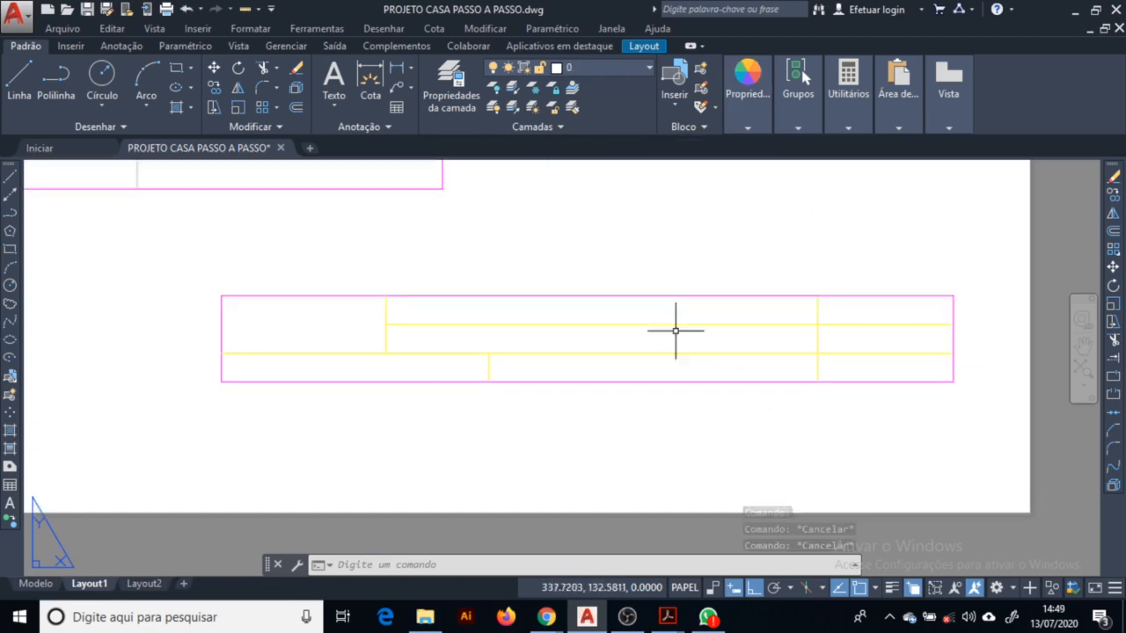
# Bring the title block's texts back into view and set the colour of all of them to white (Branco).
pyautogui.click(593, 74)
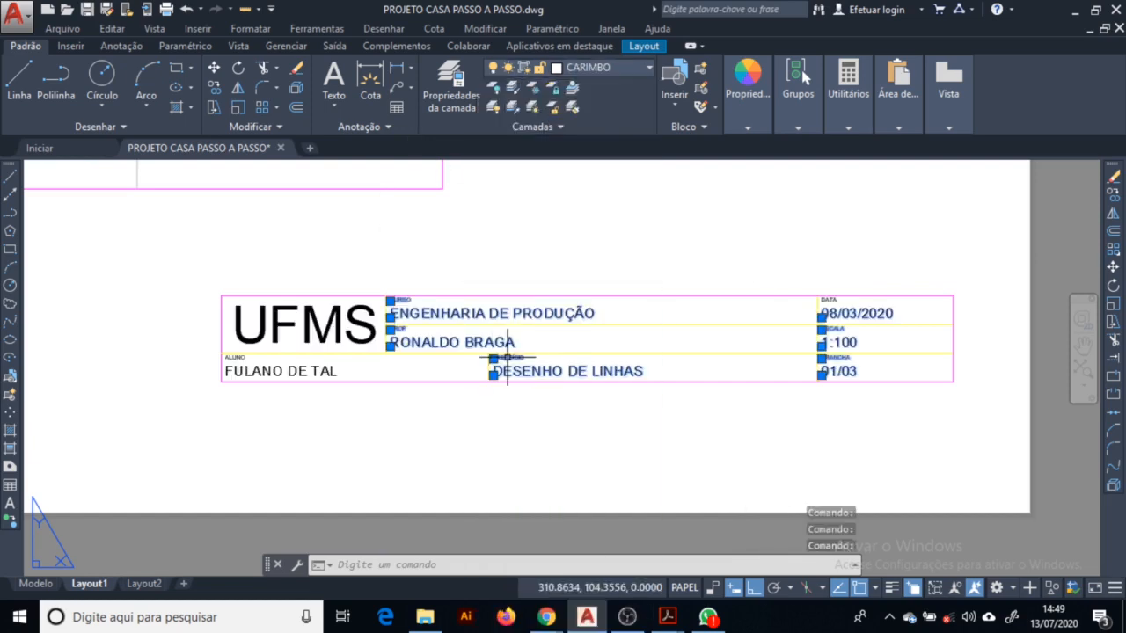
pyautogui.click(261, 369)
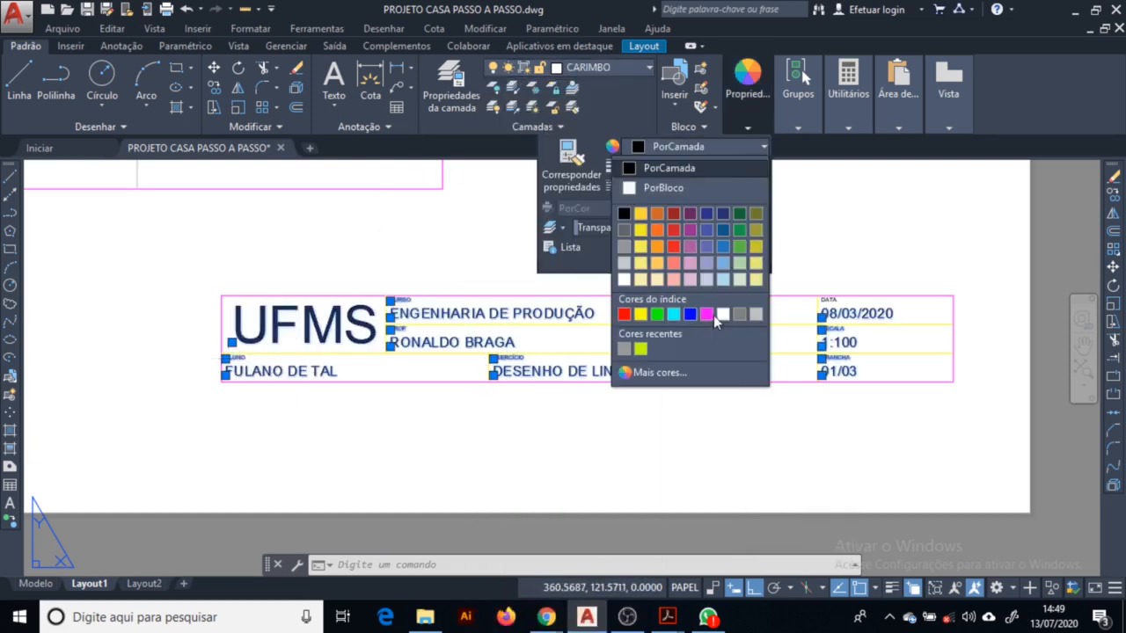
pyautogui.click(709, 257)
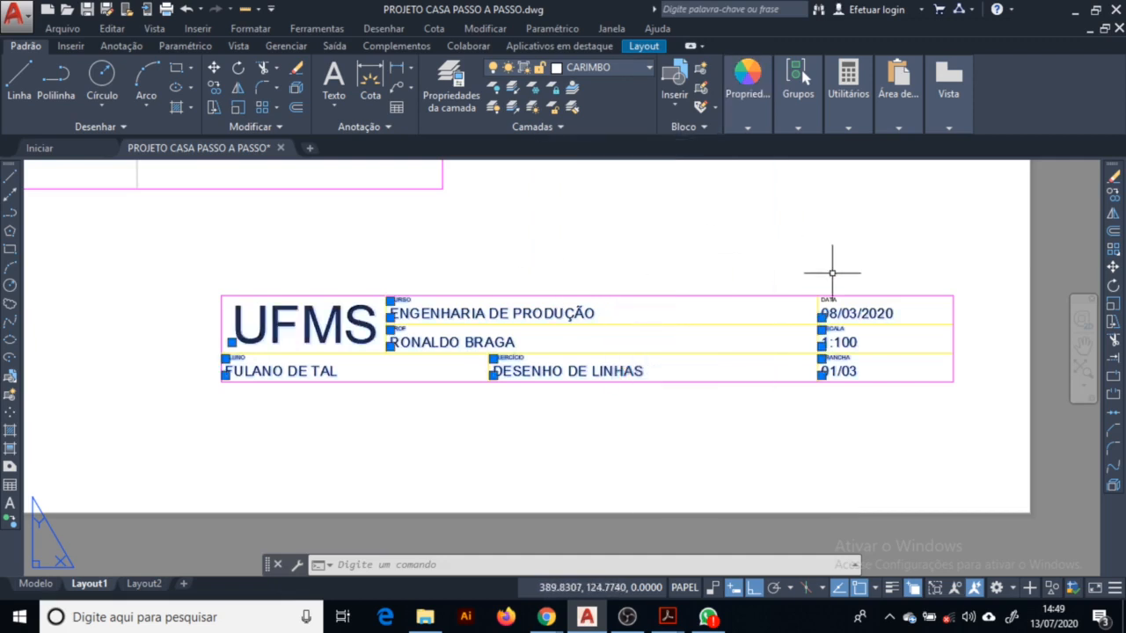
pyautogui.press('Escape')
pyautogui.press('Escape')
pyautogui.scroll(2, 236, 324)
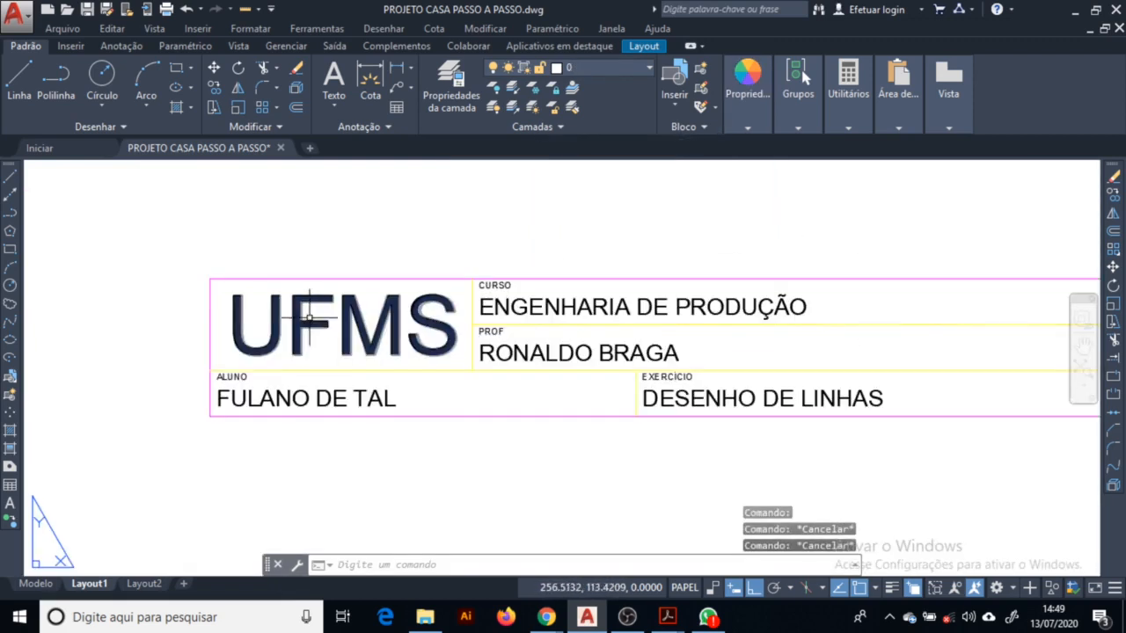
# Examine the title block's texts, from the UFMS heading to the course, exercise, date, scale and sheet fields.
pyautogui.click(296, 321)
pyautogui.click(295, 319)
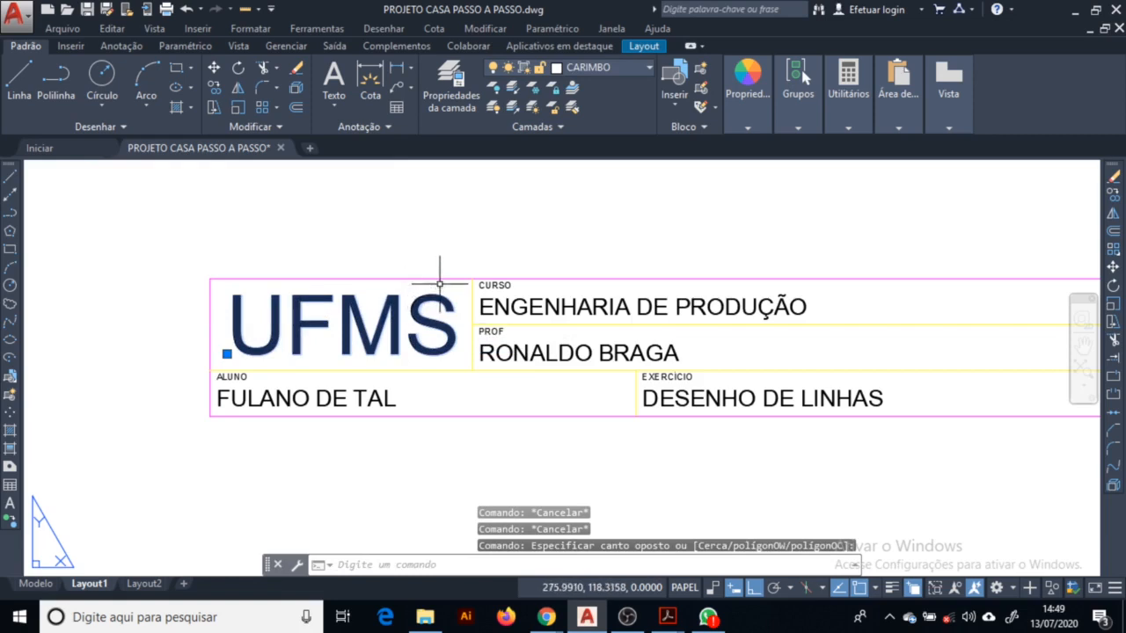
pyautogui.press('Escape')
pyautogui.moveTo(536, 286); pyautogui.dragTo(462, 263, button='middle')
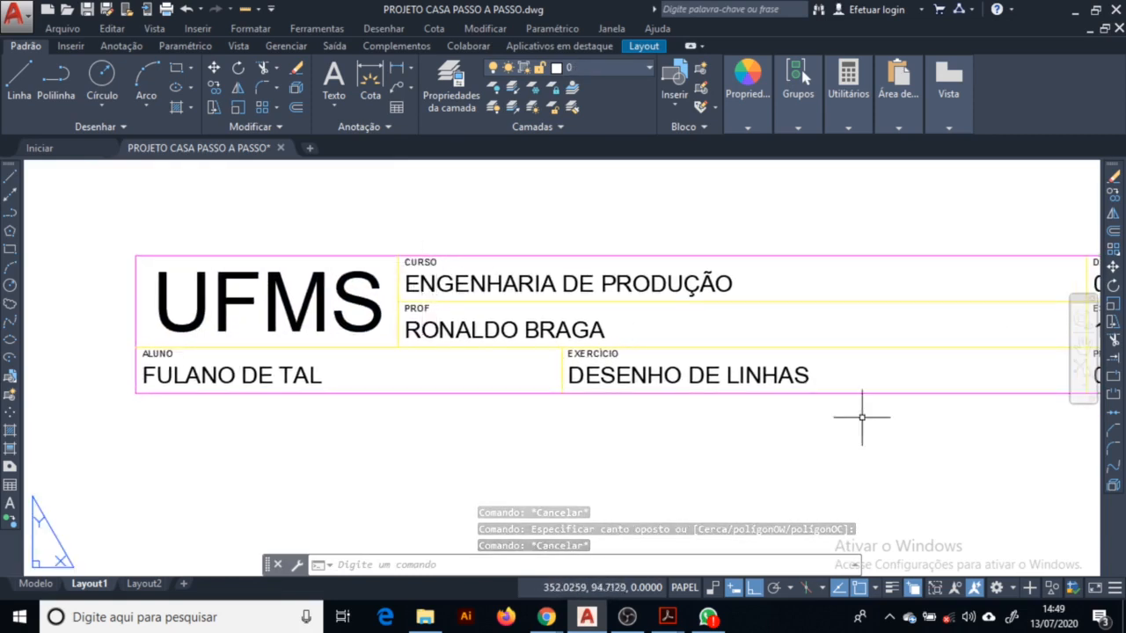
pyautogui.moveTo(862, 418); pyautogui.dragTo(672, 433, button='middle')
pyautogui.scroll(-2, 530, 334)
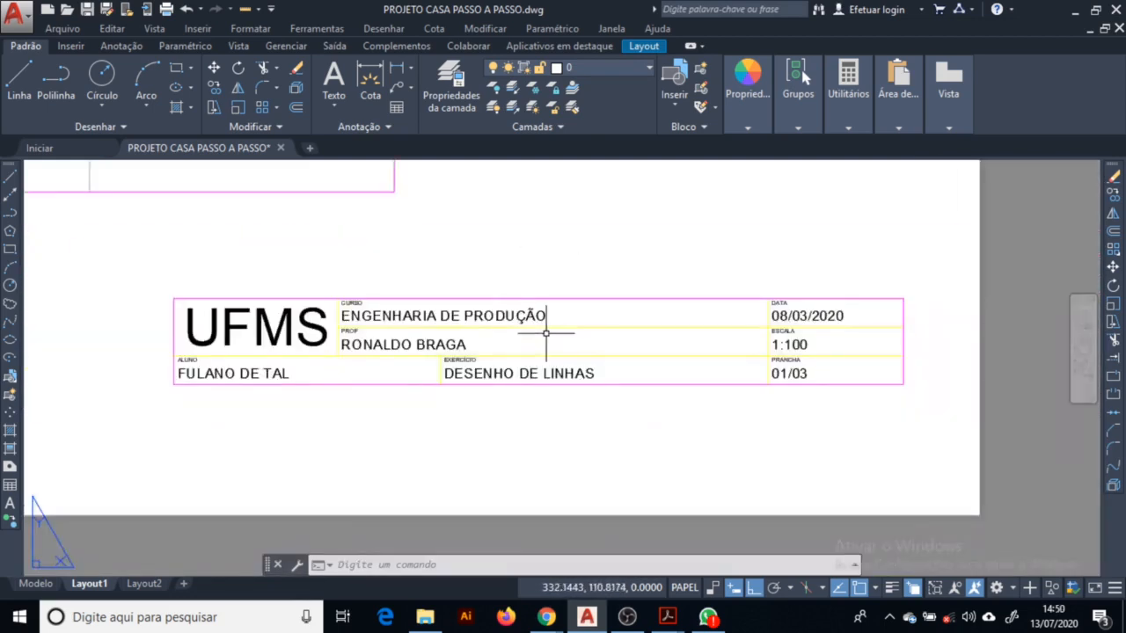
pyautogui.scroll(2, 444, 312)
pyautogui.moveTo(325, 318); pyautogui.dragTo(470, 306, button='middle')
pyautogui.click(470, 304)
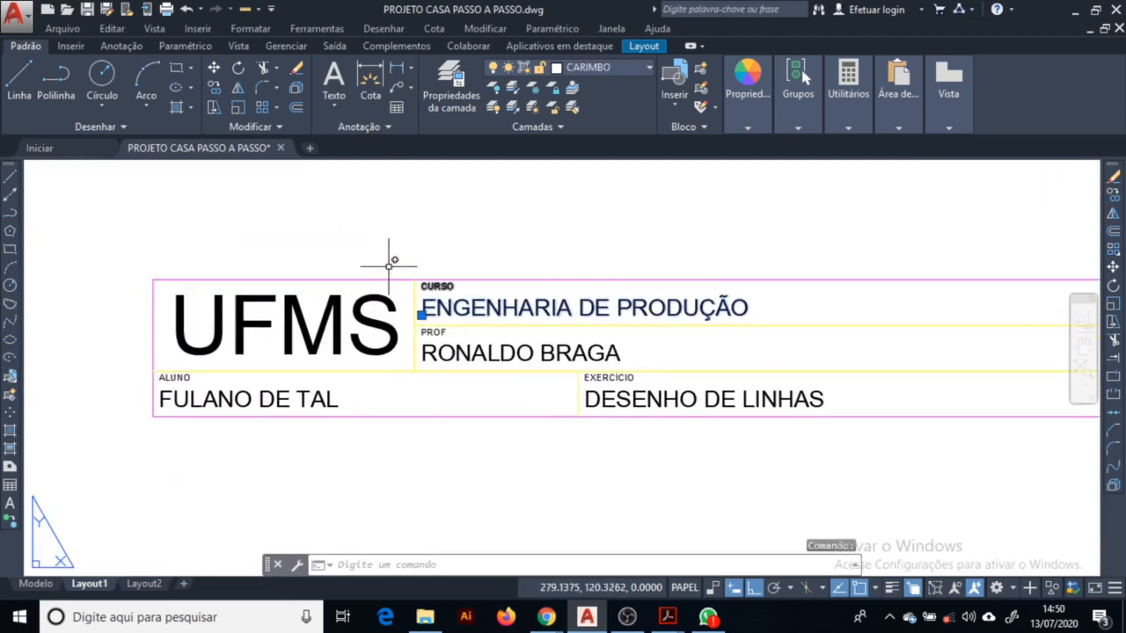
pyautogui.press('Escape')
pyautogui.press('Escape')
# Change the justification of the UFMS text to Meio central in its properties.
pyautogui.scroll(2, 201, 272)
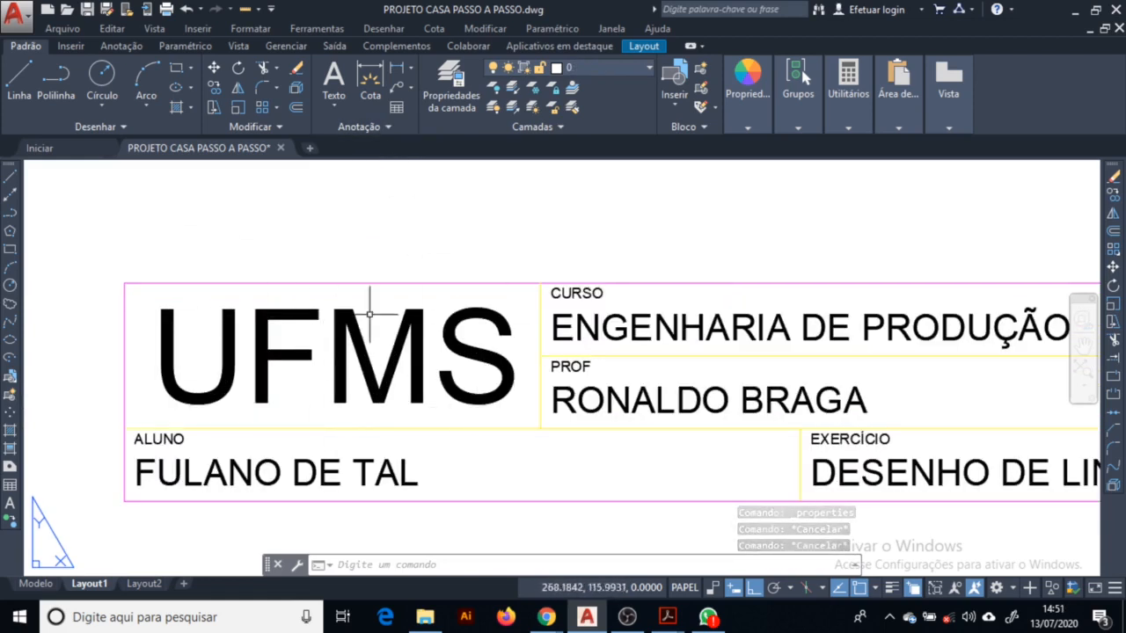
pyautogui.click(352, 373)
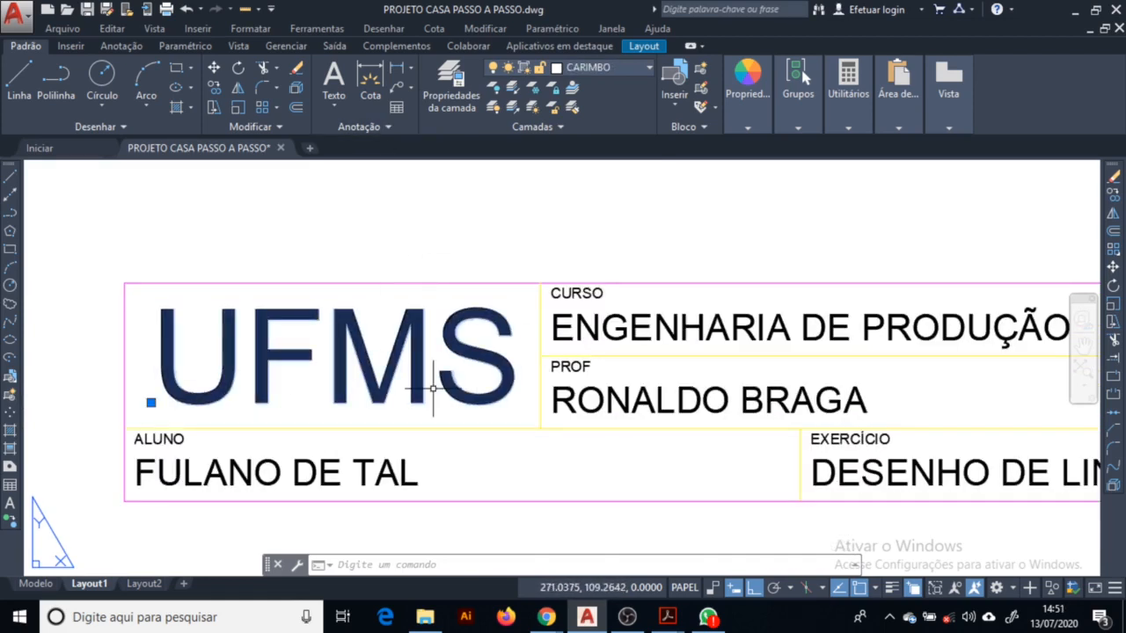
pyautogui.rightClick(422, 361)
pyautogui.click(466, 569)
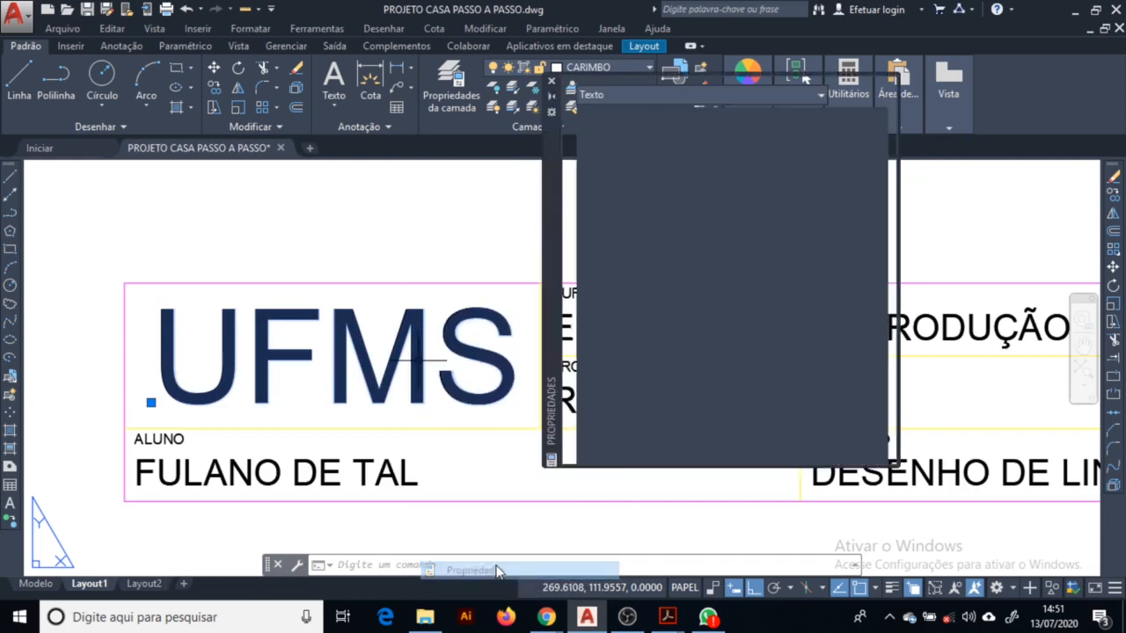
pyautogui.click(845, 375)
pyautogui.click(879, 373)
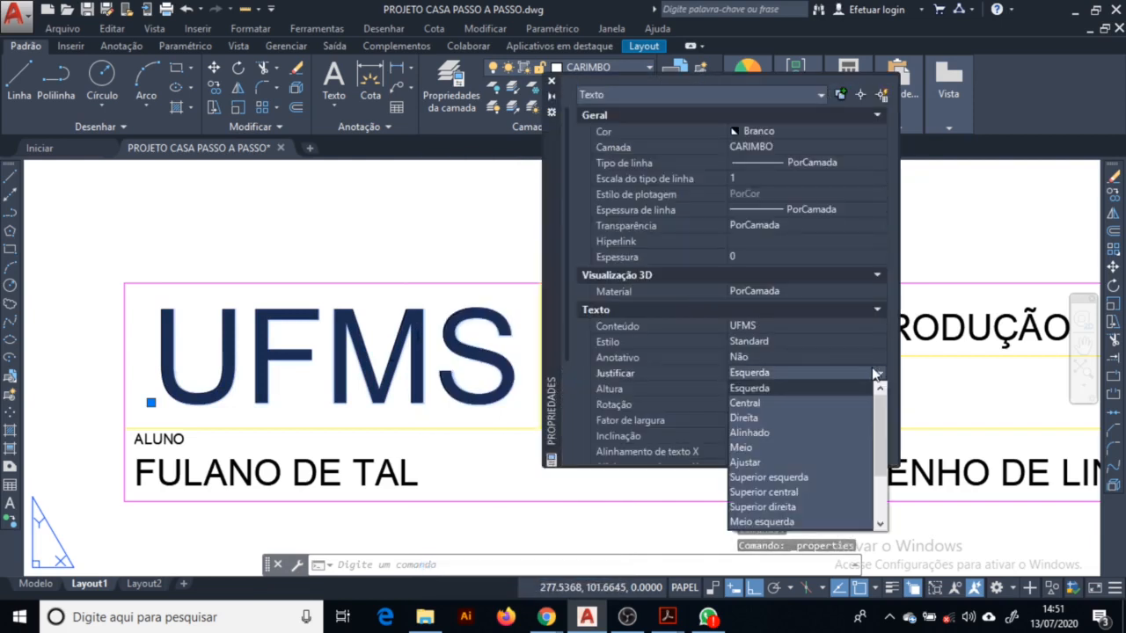
pyautogui.moveTo(884, 451); pyautogui.dragTo(885, 493)
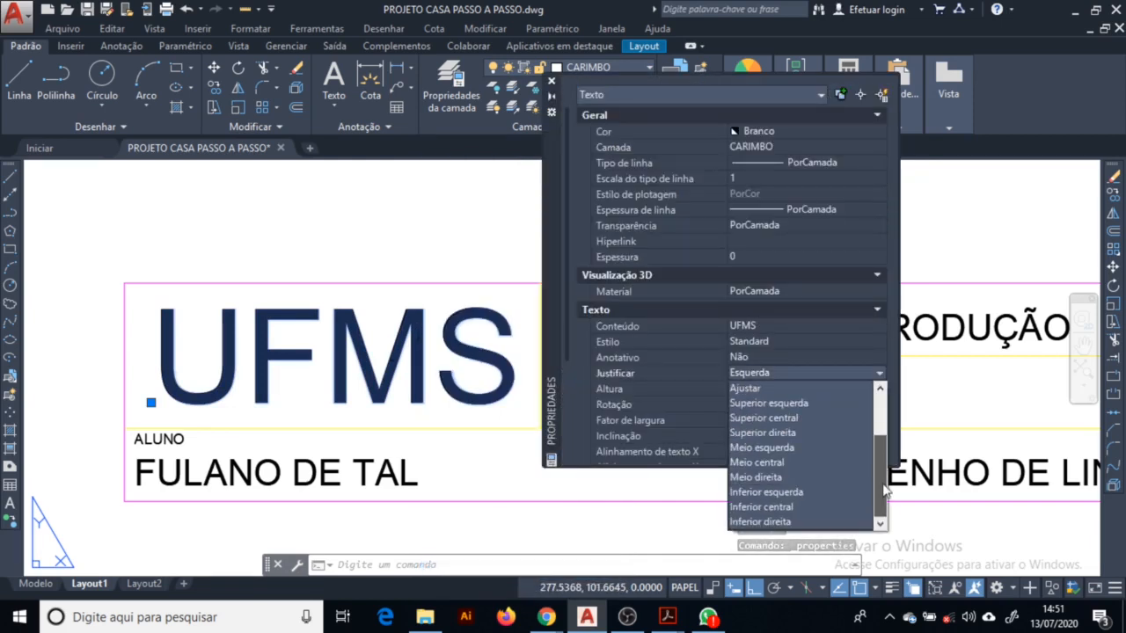
pyautogui.click(783, 464)
pyautogui.hotkey('ctrl', '1')
pyautogui.write('m')
pyautogui.press('Return')
pyautogui.press('Escape')
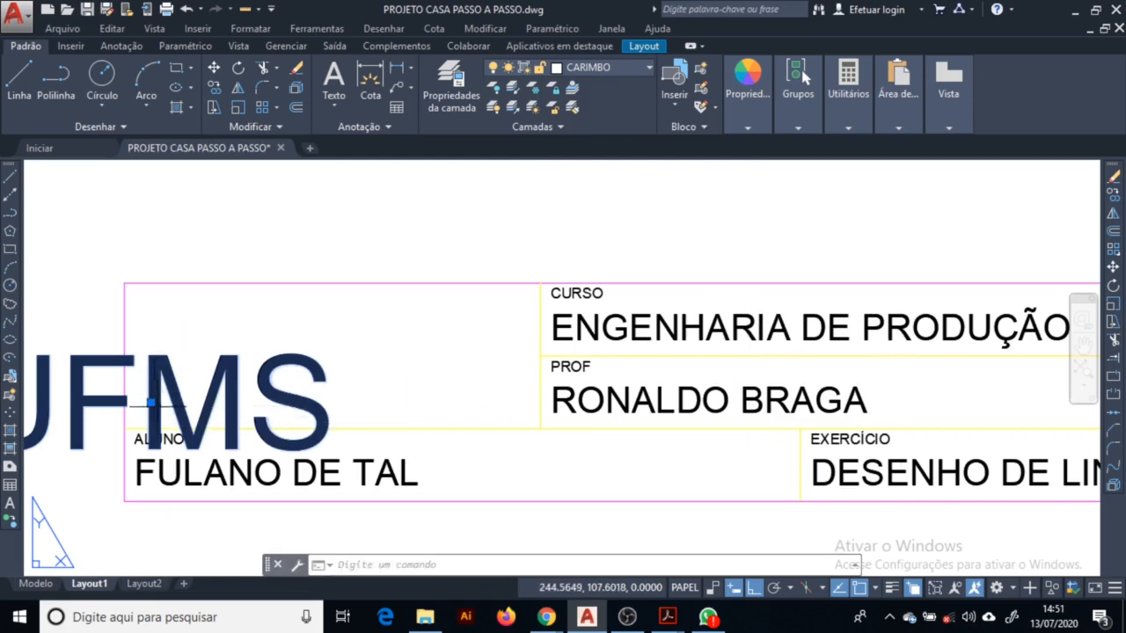
# Centre the UFMS text in its cell, moving its middle grip to the midpoint between two opposite cell corners.
pyautogui.click(150, 402)
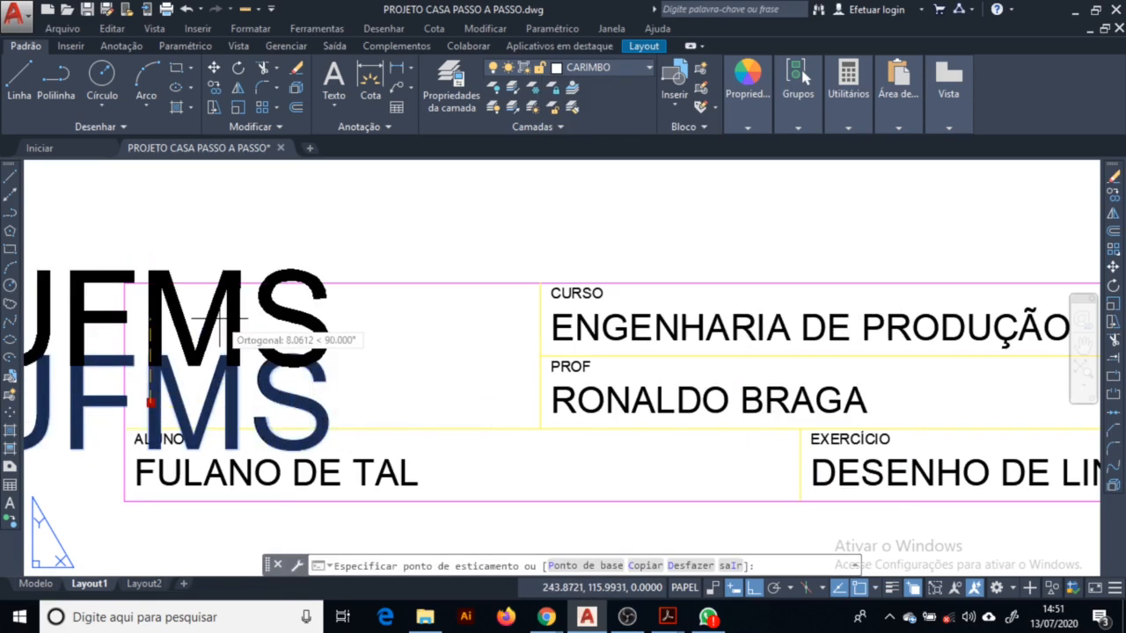
pyautogui.keyDown('shift'); pyautogui.rightClick(222, 326); pyautogui.keyUp('shift')
pyautogui.click(284, 233)
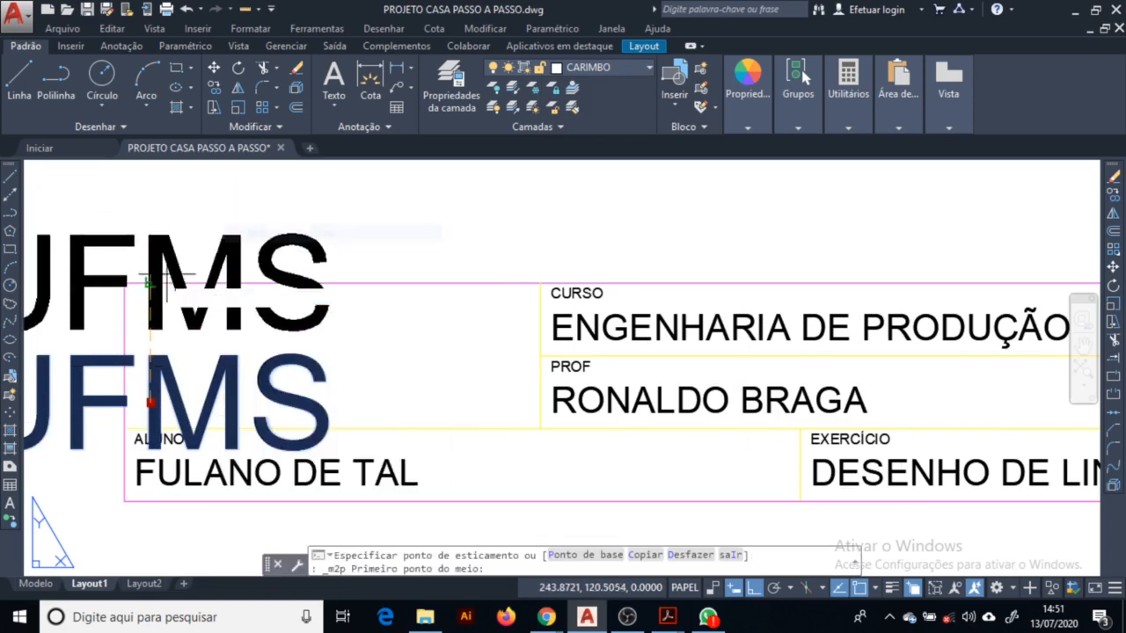
pyautogui.click(150, 402)
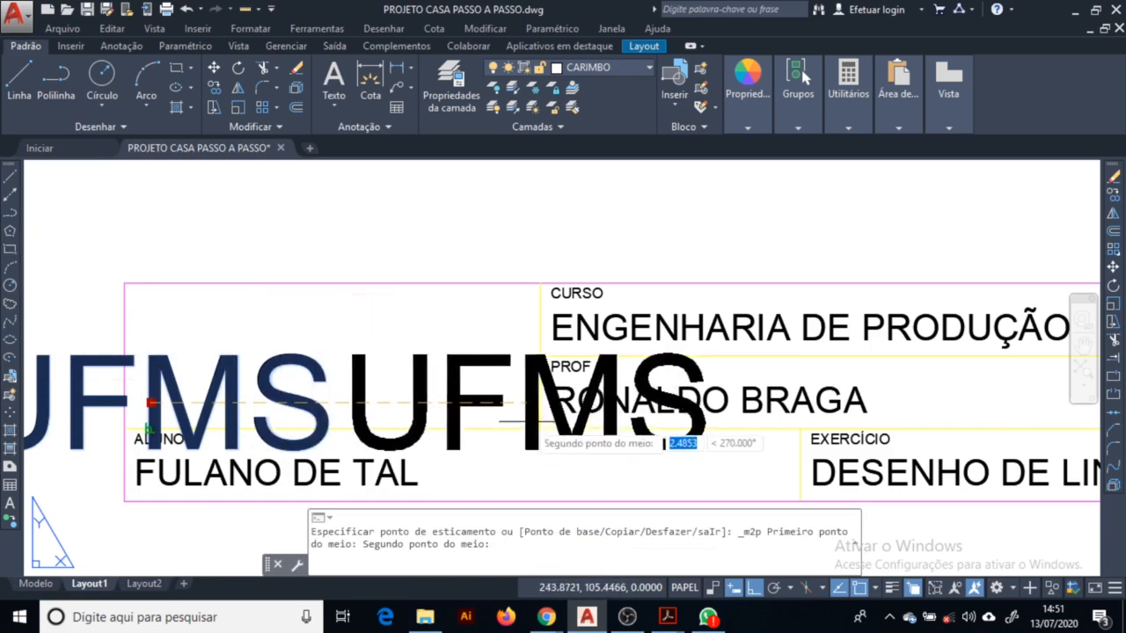
pyautogui.click(540, 429)
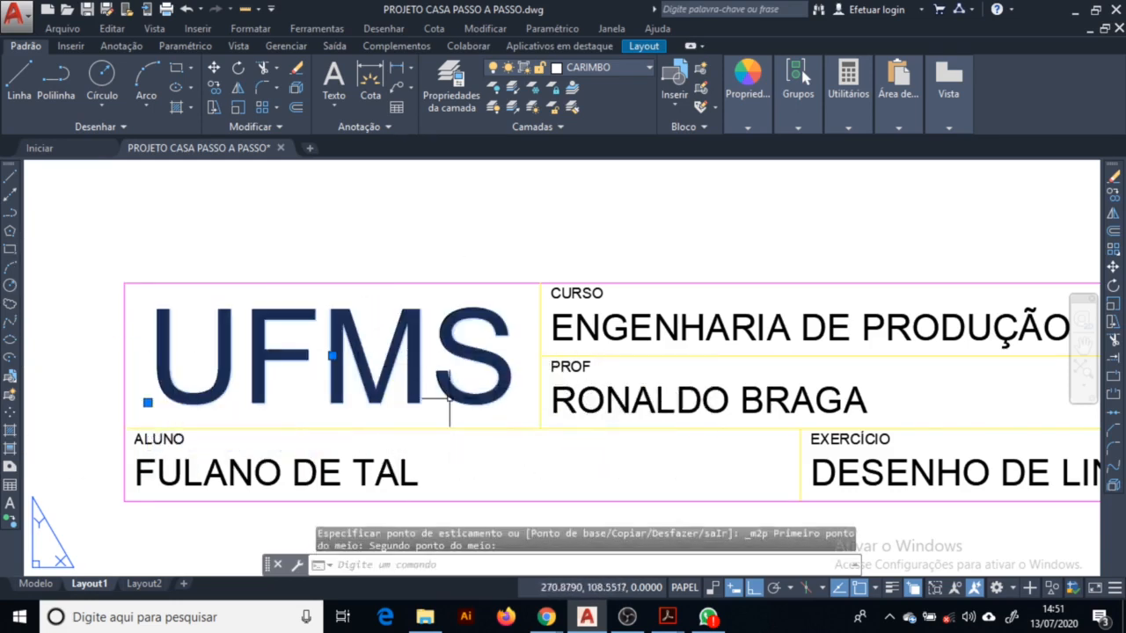
pyautogui.press('Escape')
pyautogui.press('Escape')
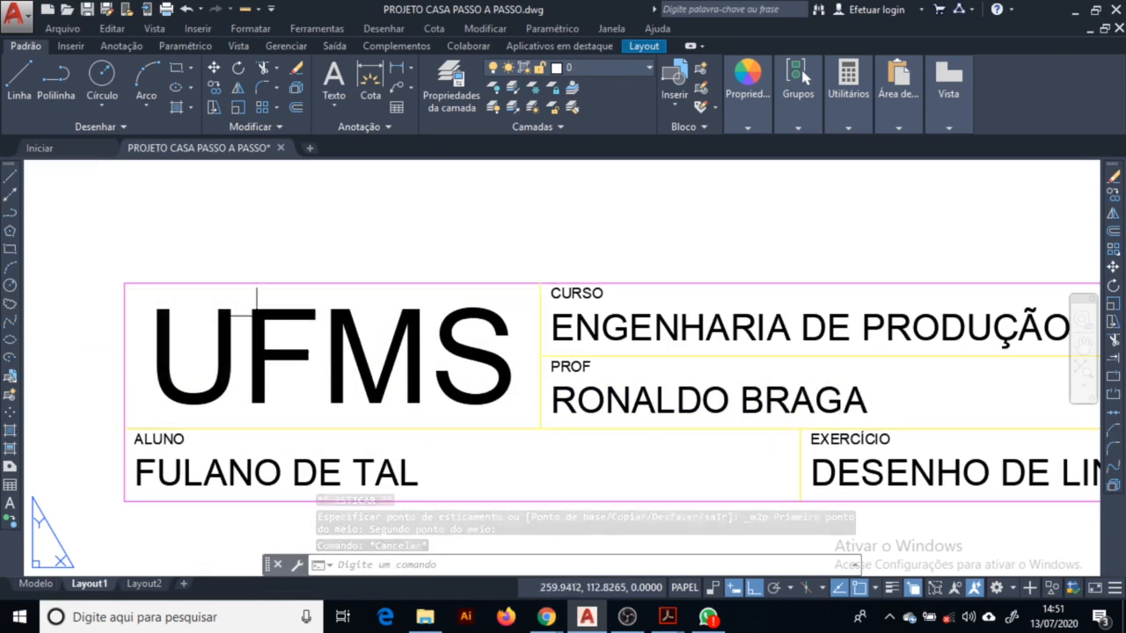
# Examine the course name text next to the UFMS heading in the title block.
pyautogui.click(598, 441)
pyautogui.moveTo(598, 442); pyautogui.dragTo(520, 399, button='middle')
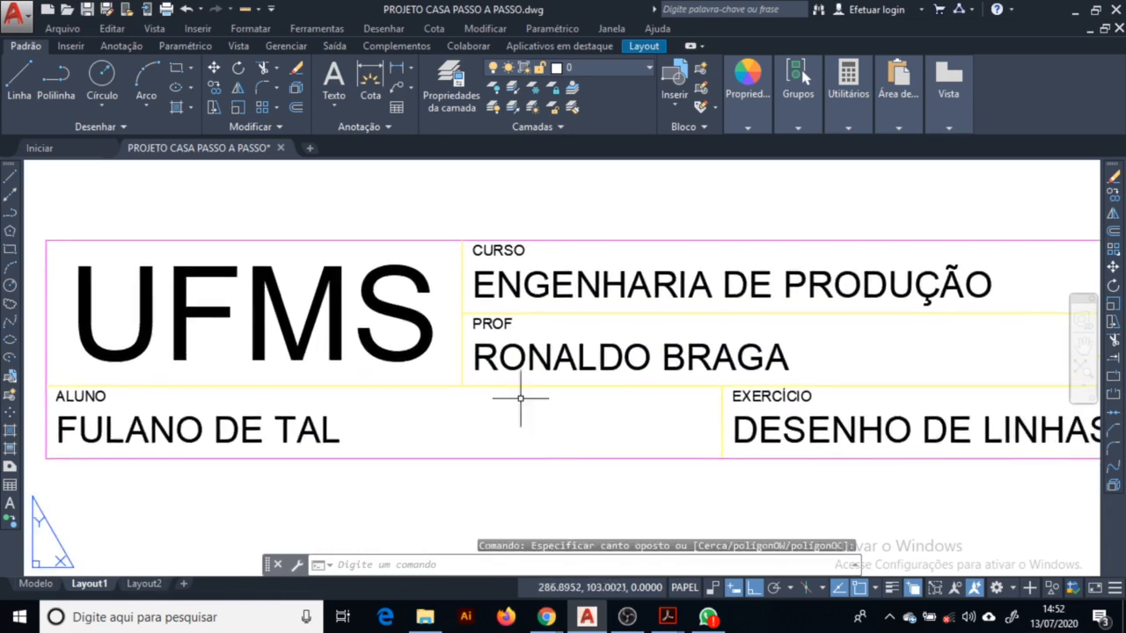
pyautogui.scroll(-3, 543, 318)
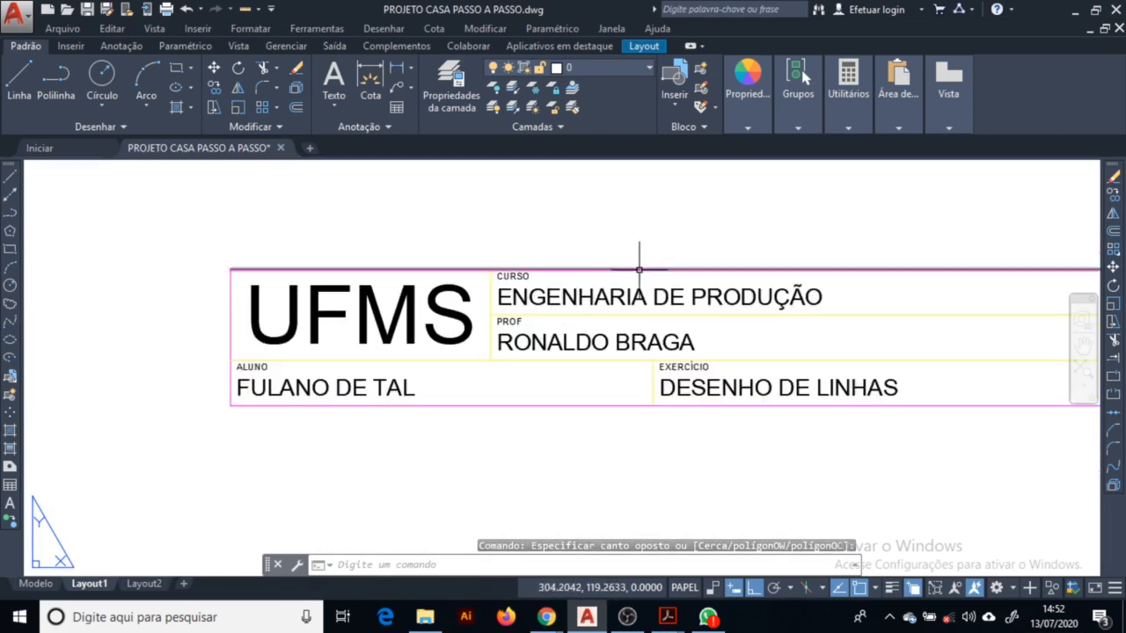
pyautogui.click(583, 284)
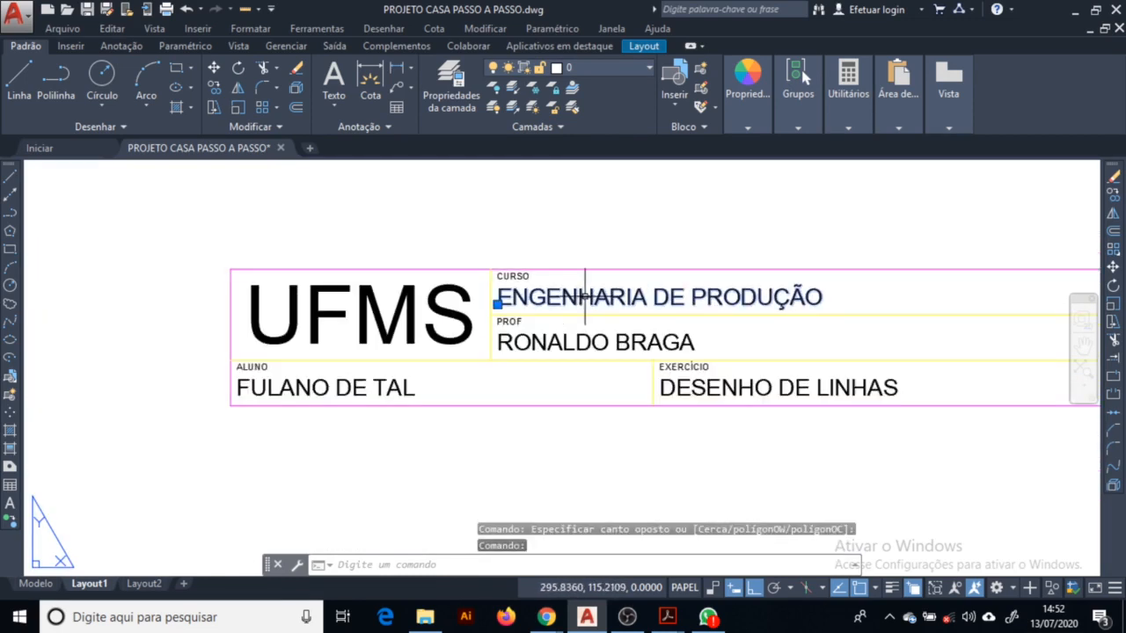
pyautogui.click(385, 131)
pyautogui.press('Escape')
pyautogui.press('Escape')
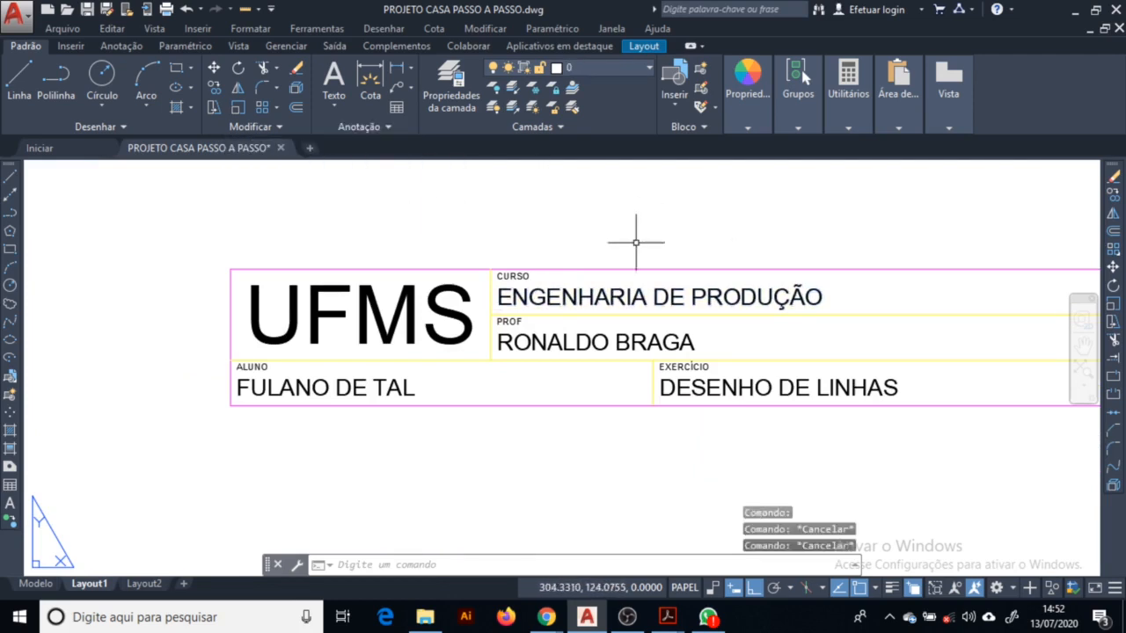
# Define an attribute with tag CAR-CURSO, prompt "Qual é a faculdade?" and default value ARQUITETURA E URBANISMO.
pyautogui.scroll(-2, 480, 249)
pyautogui.click(691, 128)
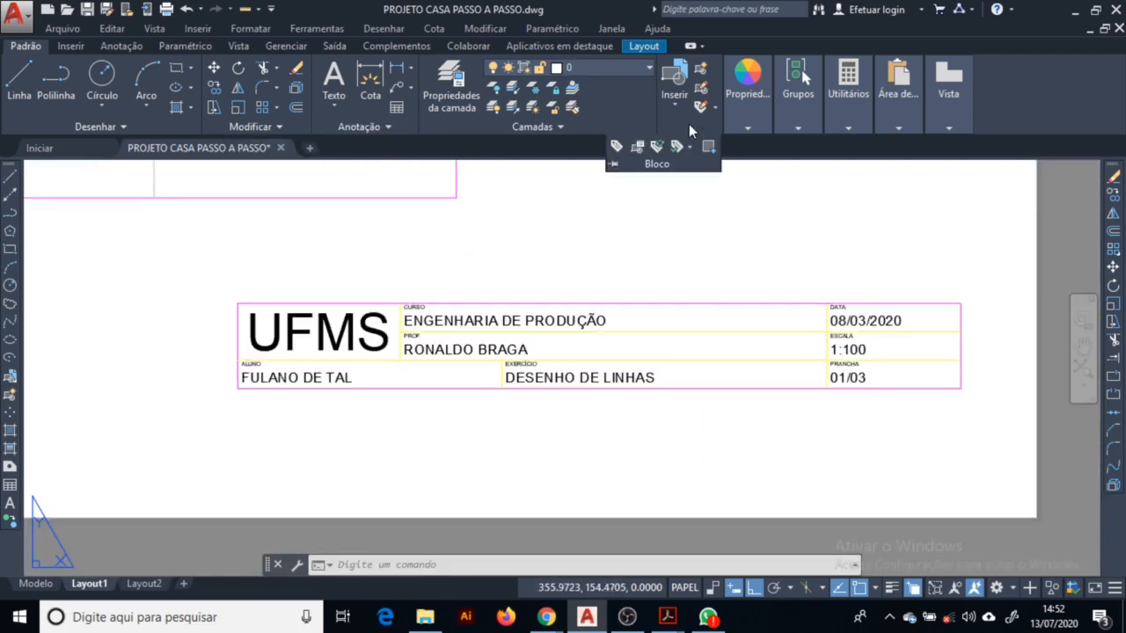
pyautogui.click(618, 146)
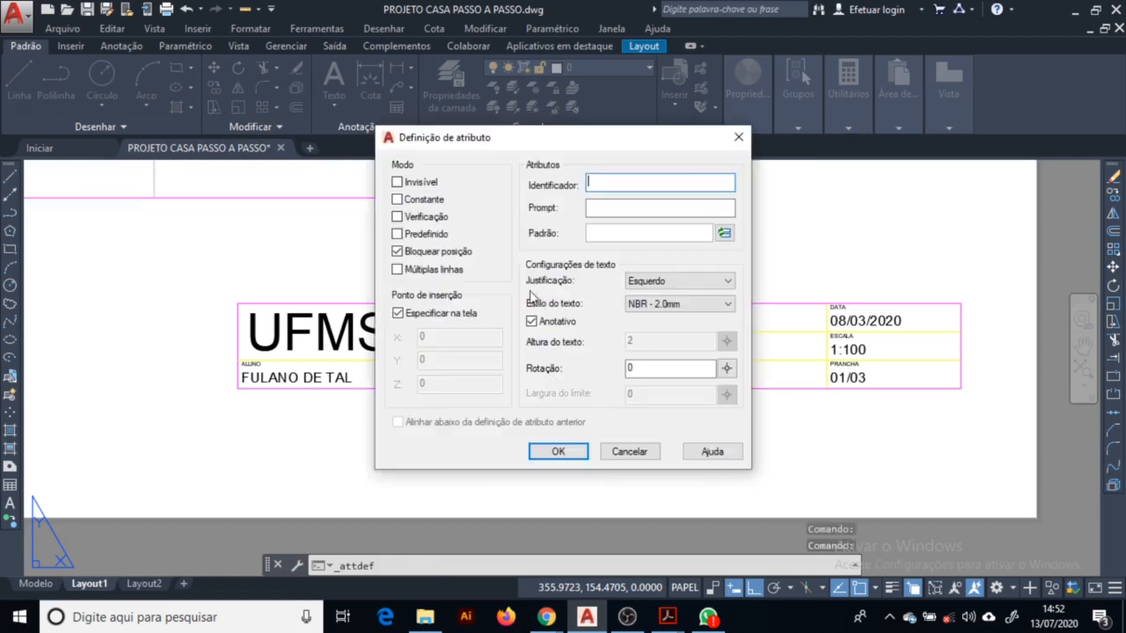
pyautogui.moveTo(473, 150); pyautogui.dragTo(756, 123)
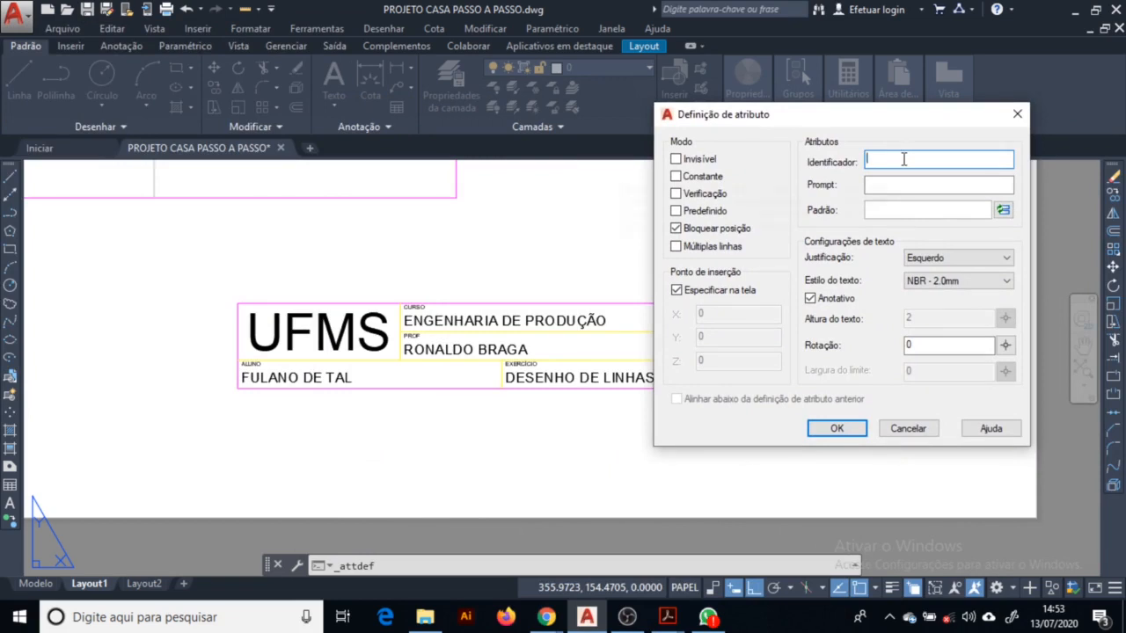
pyautogui.write('CAR-')
pyautogui.write('Qual é o curso')
pyautogui.click(939, 183)
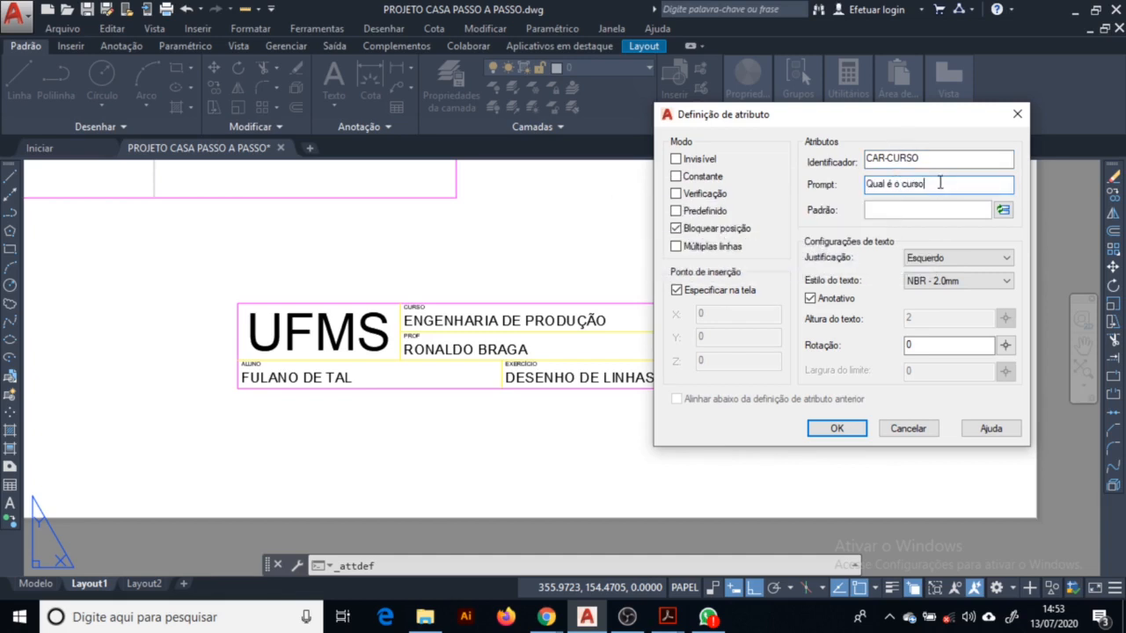
pyautogui.moveTo(900, 183); pyautogui.dragTo(894, 184)
pyautogui.write('a faculdade?')
pyautogui.click(919, 210)
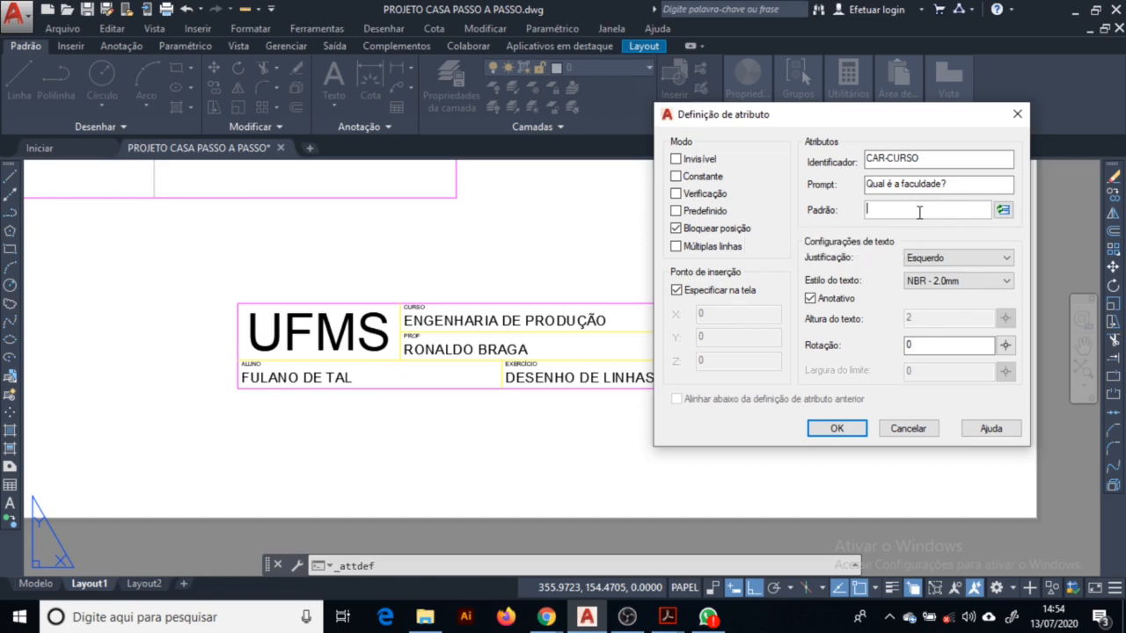
pyautogui.write('ARQUITETURA E URBANISMO')
# Set the attribute's justification to Inferior esquerdo and its text style to NBR - 2.5mm.
pyautogui.click(947, 258)
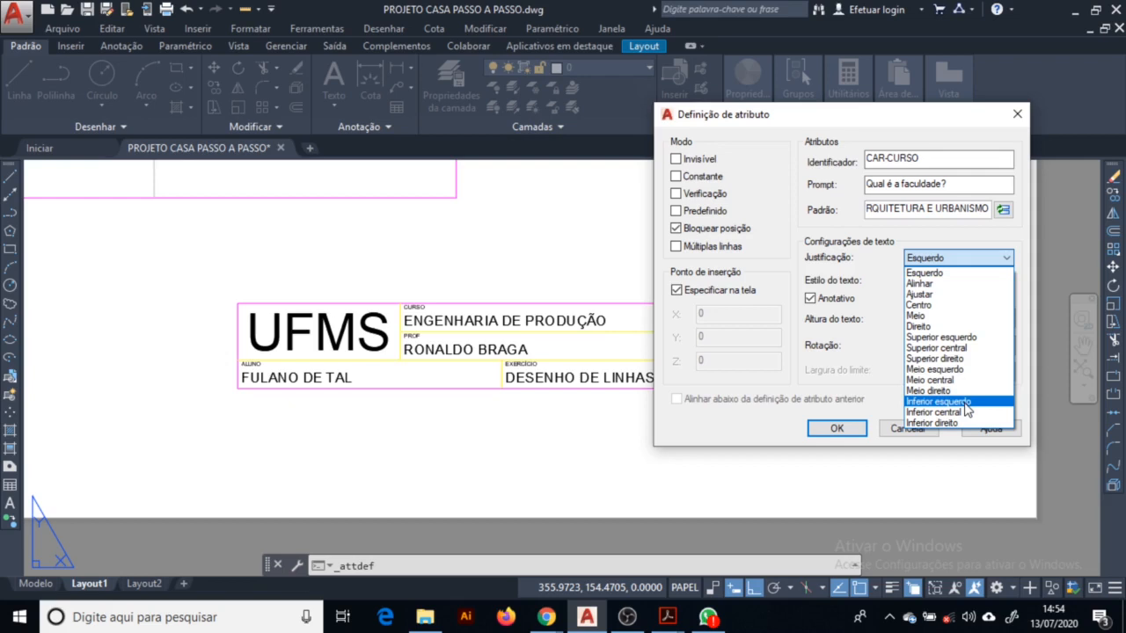
pyautogui.click(939, 402)
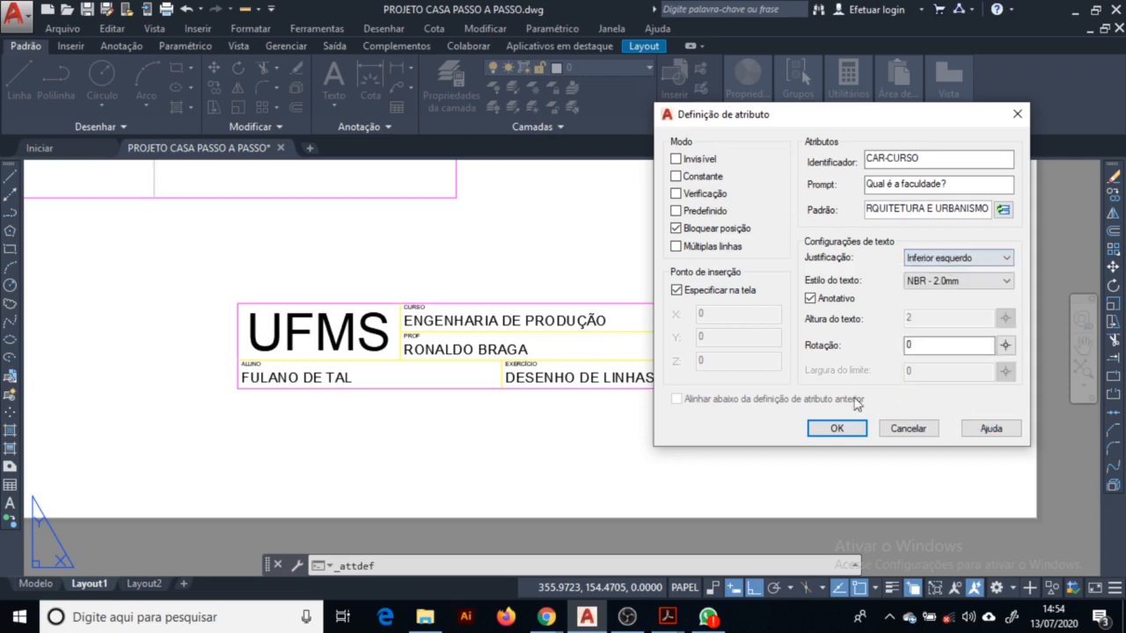
pyautogui.click(953, 290)
pyautogui.click(963, 325)
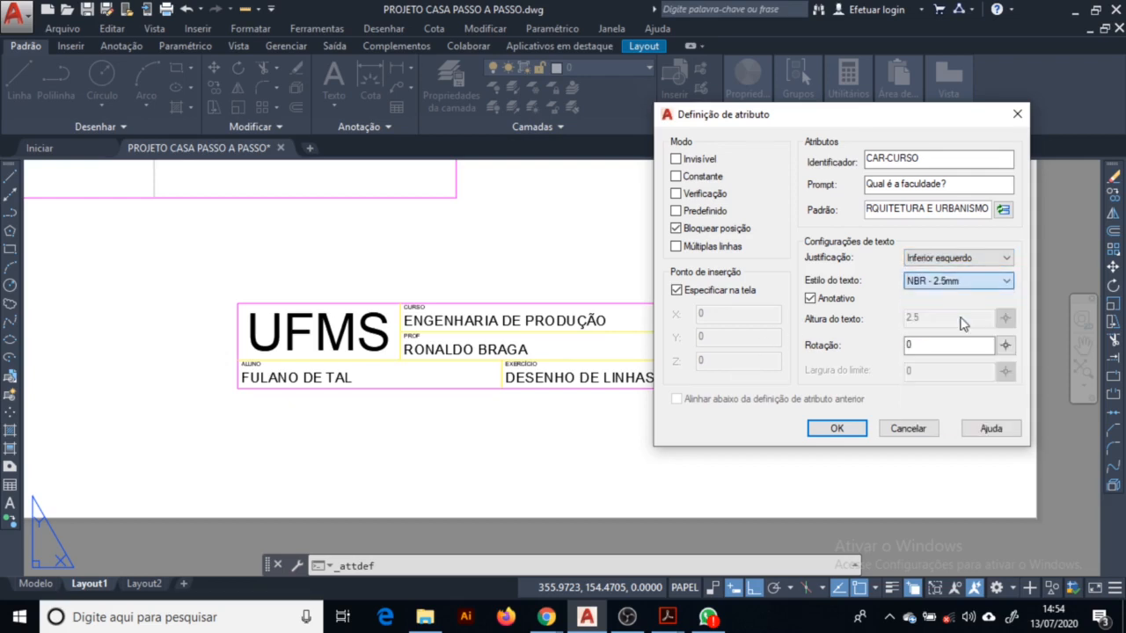
# Place the CAR-CURSO attribute in the title block's CURSO cell, starting at the cell's left edge.
pyautogui.click(836, 429)
pyautogui.scroll(8, 479, 321)
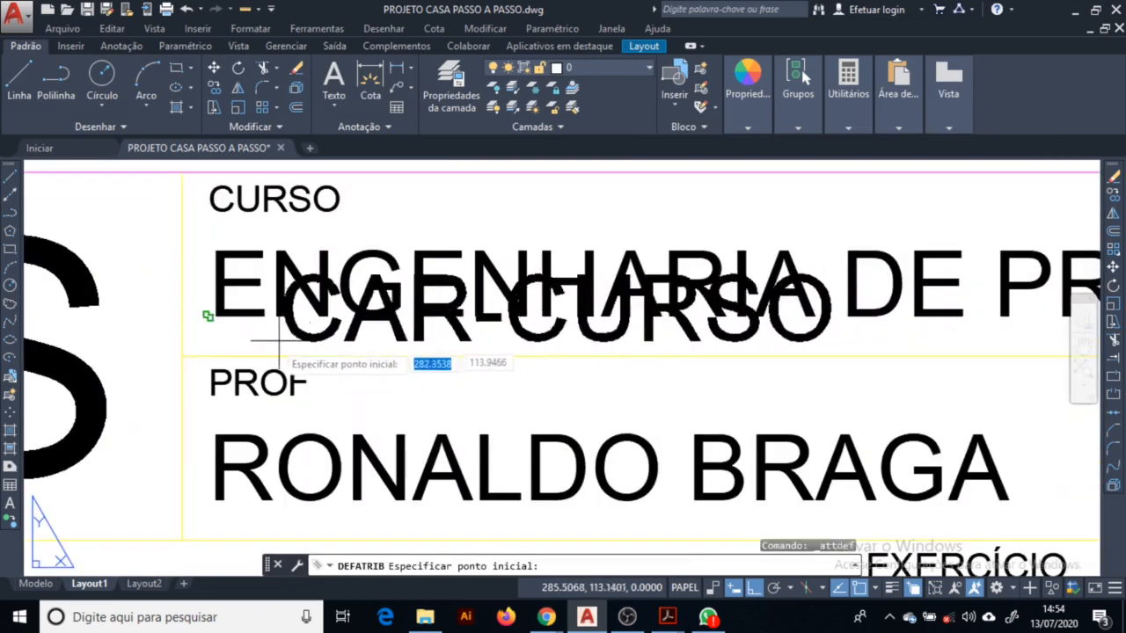
pyautogui.click(187, 342)
pyautogui.press('Escape')
pyautogui.press('Escape')
# Delete the old ENGENHARIA DE PRODUÇÃO text overlapping the new attribute in the CURSO cell.
pyautogui.scroll(-2, 592, 320)
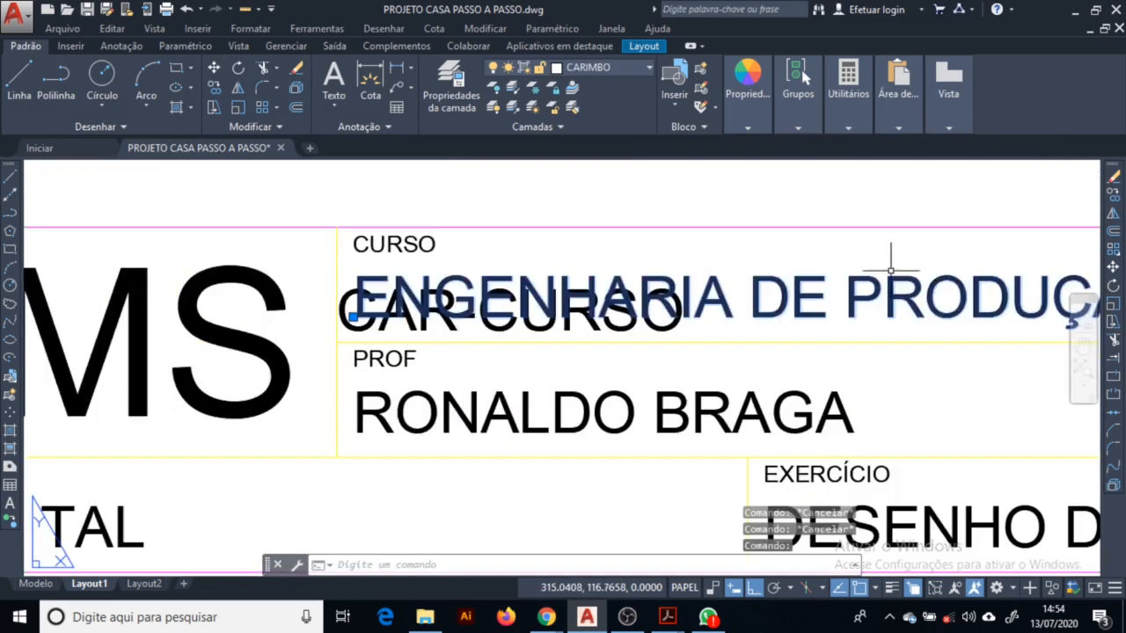
pyautogui.press('Delete')
pyautogui.scroll(-4, 636, 257)
pyautogui.moveTo(596, 319); pyautogui.dragTo(515, 345, button='middle')
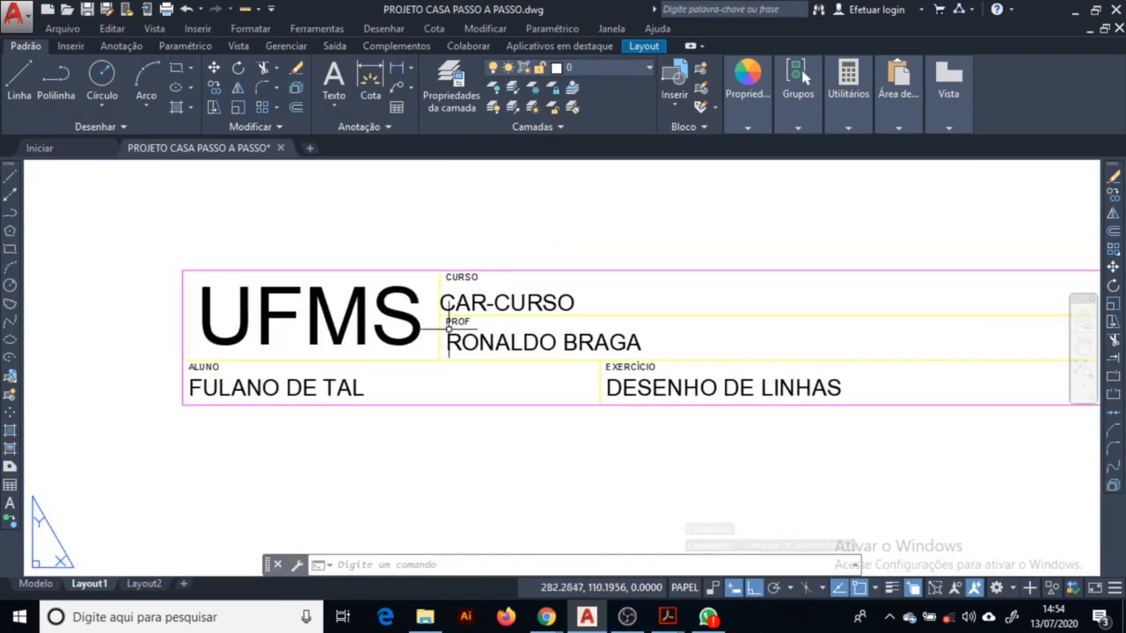
# Define an attribute with tag CAR-PROF-CURSO, prompt "Qual é o professor da disciplina?" and the professor's name as default value.
pyautogui.click(695, 129)
pyautogui.click(384, 28)
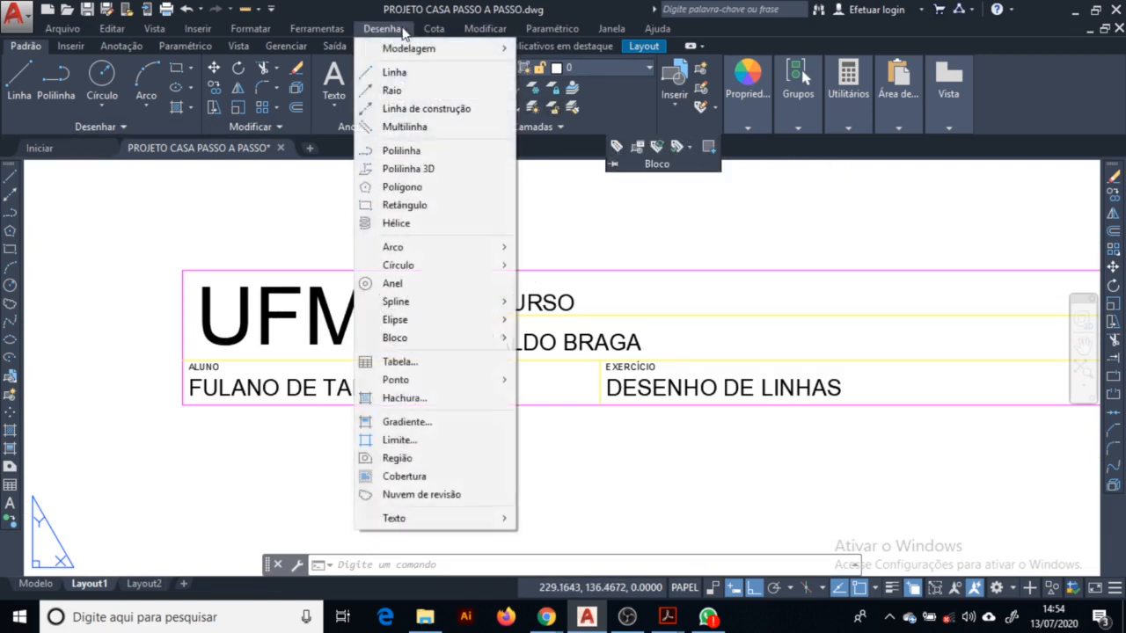
pyautogui.moveTo(443, 350)
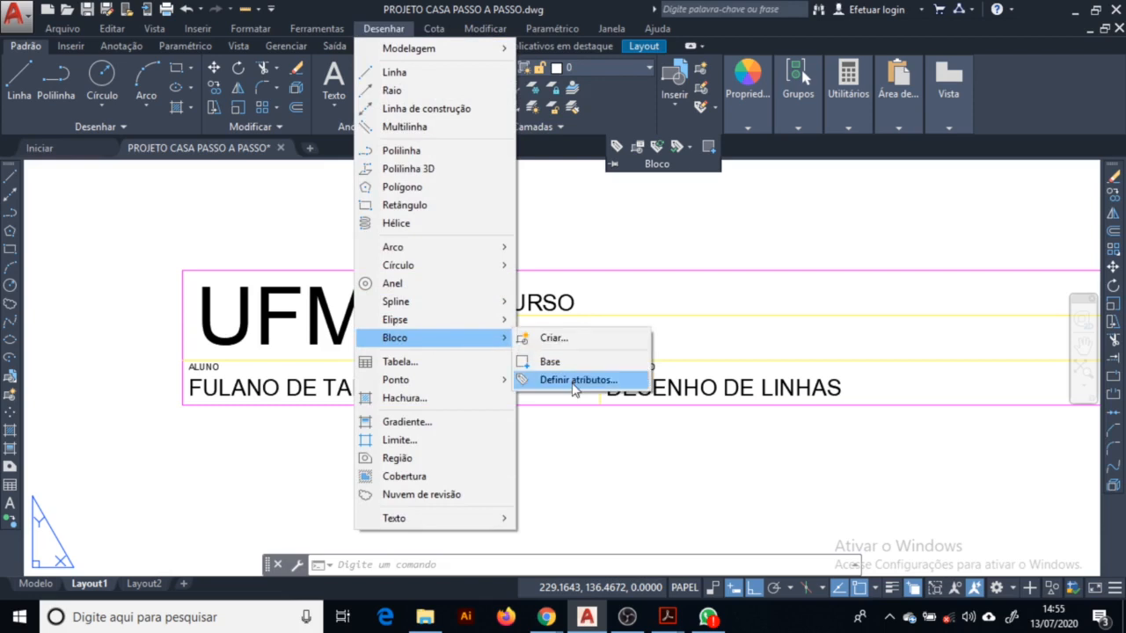
pyautogui.click(572, 380)
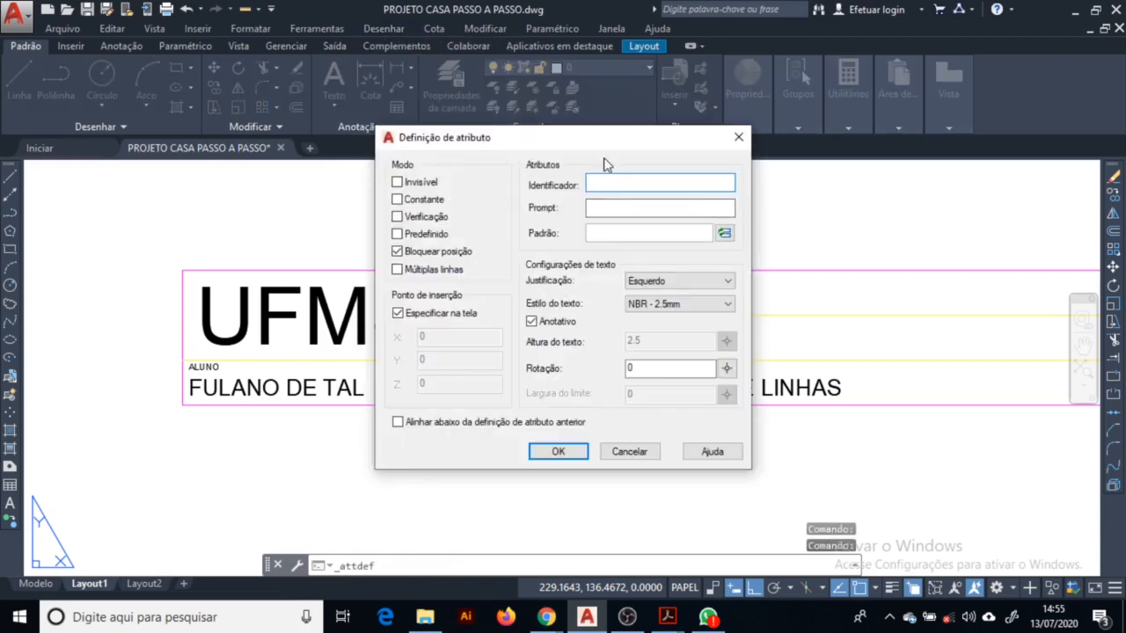
pyautogui.moveTo(591, 139); pyautogui.dragTo(861, 138)
pyautogui.write('CAR-PRO')
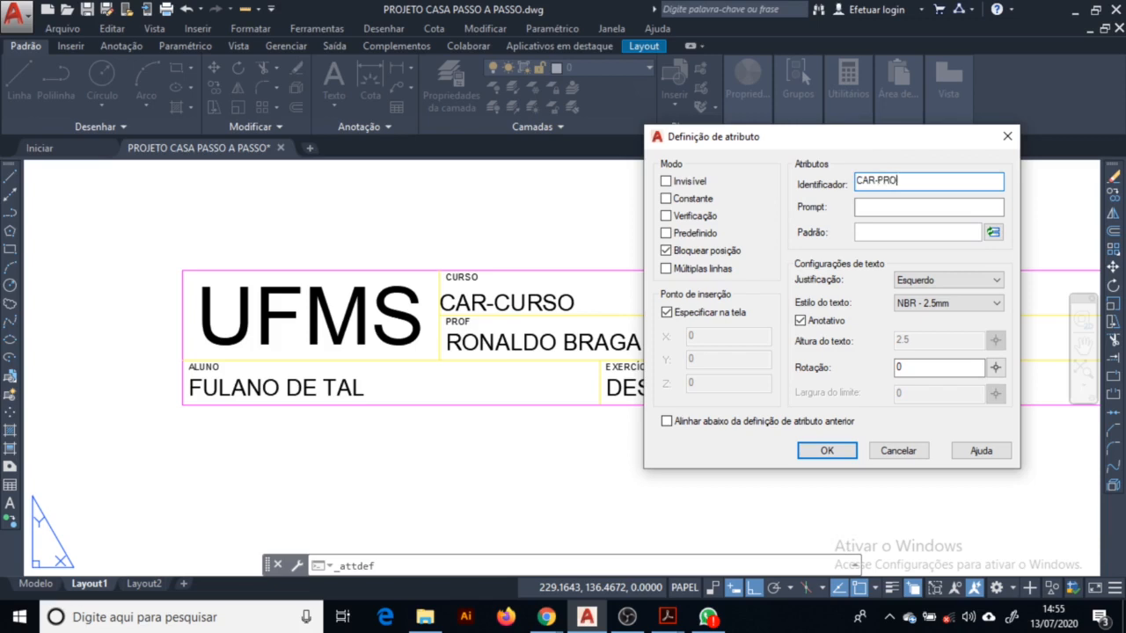
pyautogui.write('F-CURSO')
pyautogui.click(904, 214)
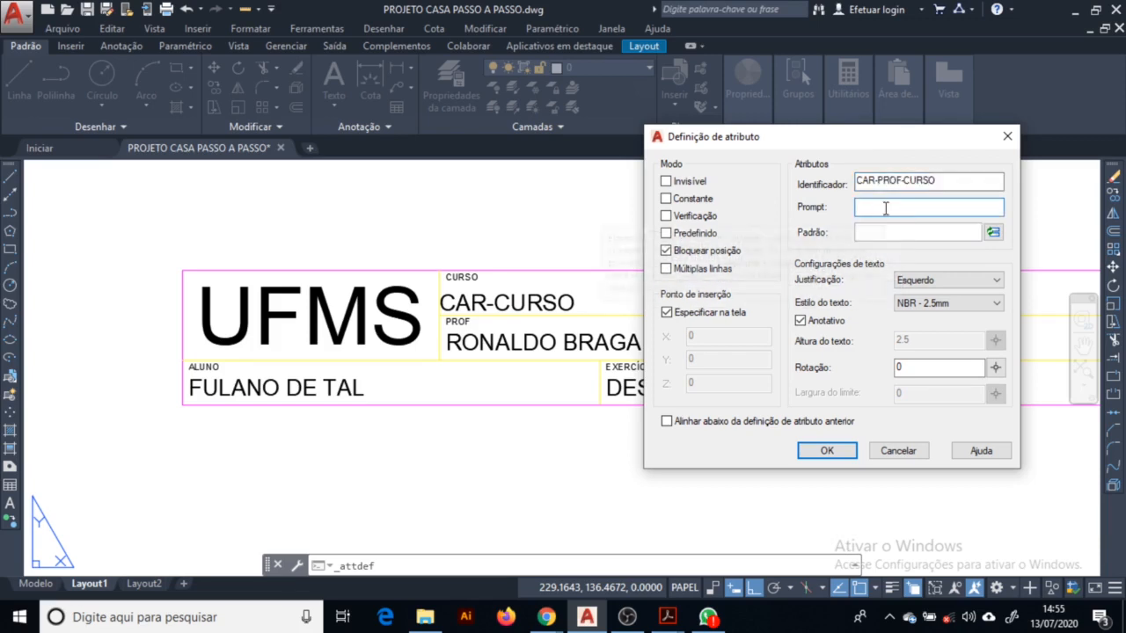
pyautogui.click(883, 232)
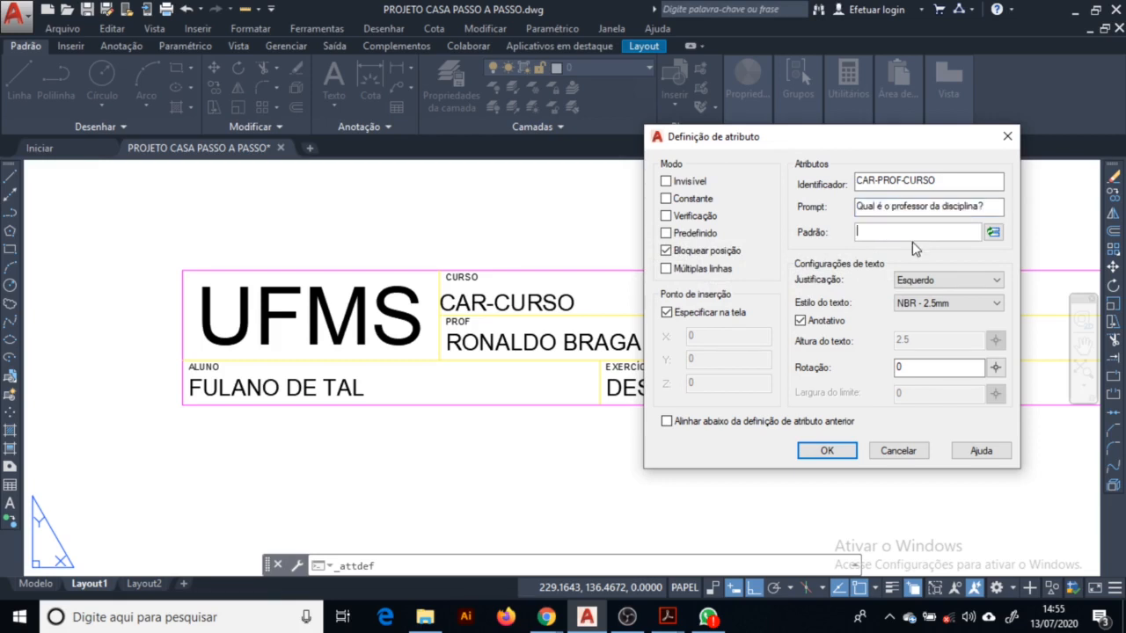
pyautogui.write('ronaldo')
# Justify the CAR-PROF-CURSO attribute as Inferior esquerdo and place it at the lower-left corner of the title block's PROF cell.
pyautogui.click(949, 280)
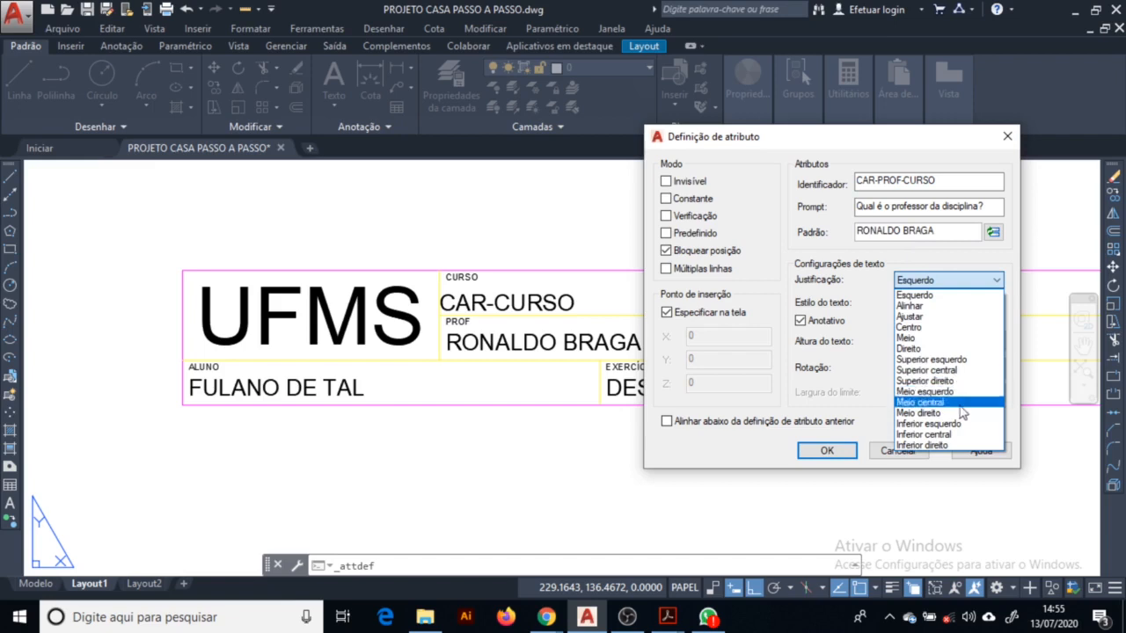
pyautogui.click(965, 427)
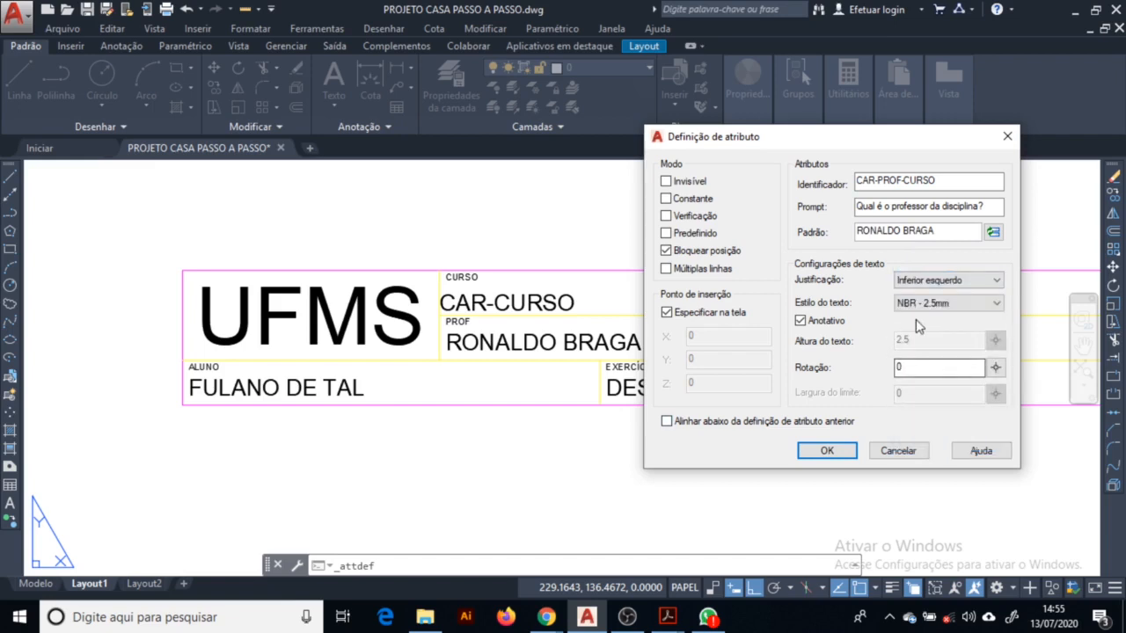
pyautogui.click(827, 450)
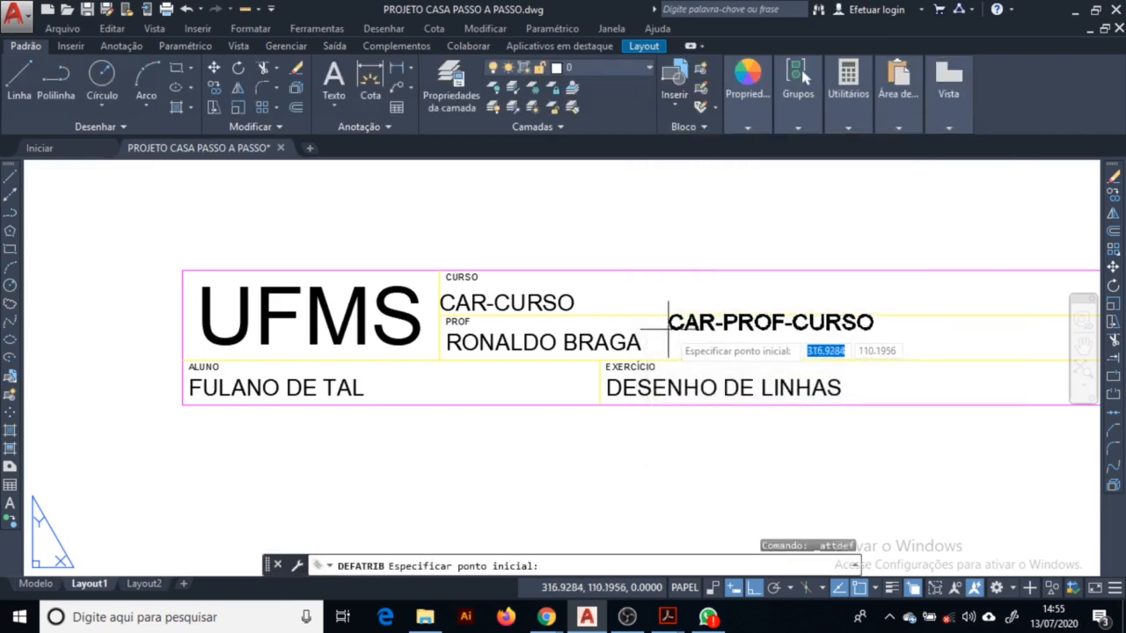
pyautogui.click(440, 356)
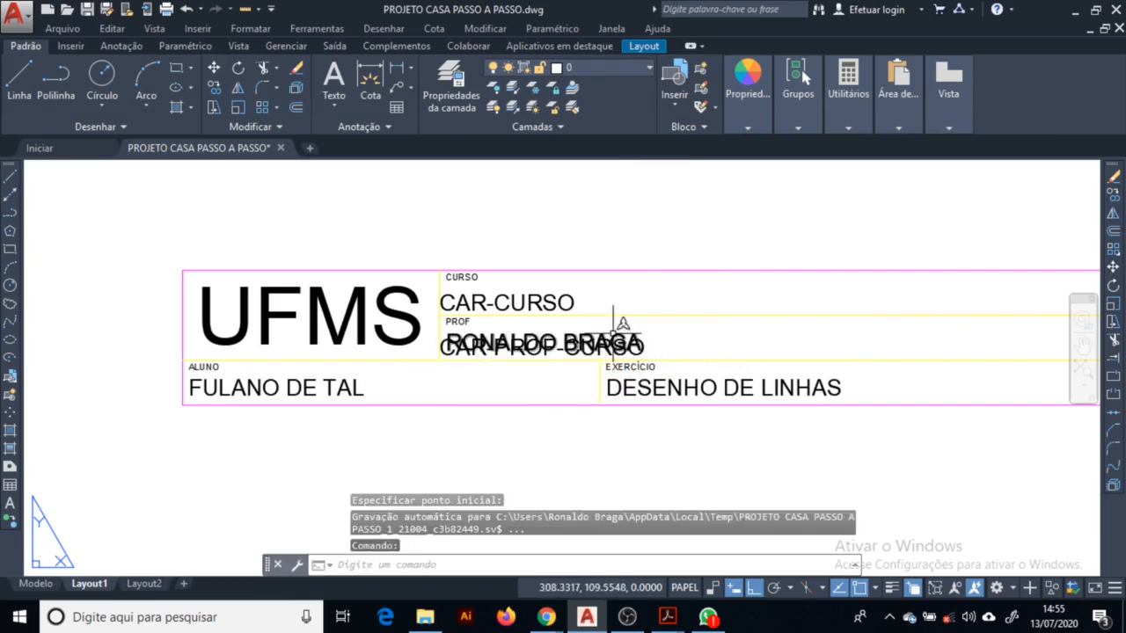
# Delete the old professor-name text overlapping the new attribute in the PROF cell.
pyautogui.press('Escape')
pyautogui.click(572, 334)
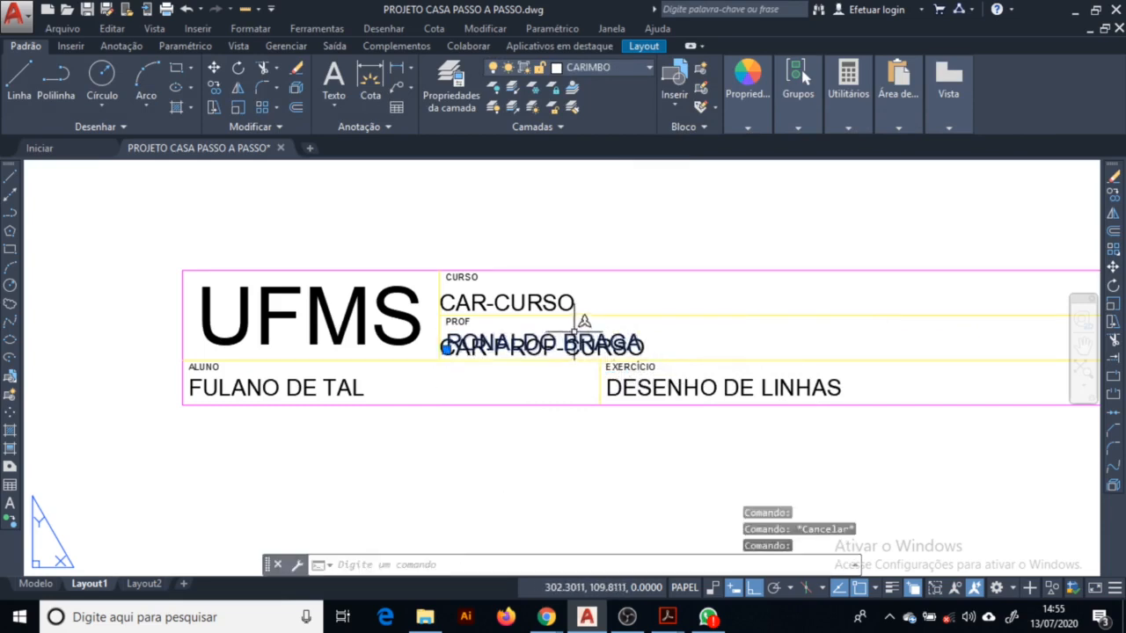
pyautogui.press('Delete')
# Define an attribute with tag CAR-DATA, prompt "Informe a data do exercício" and default value 13/07/2020.
pyautogui.moveTo(269, 425); pyautogui.dragTo(210, 392, button='middle')
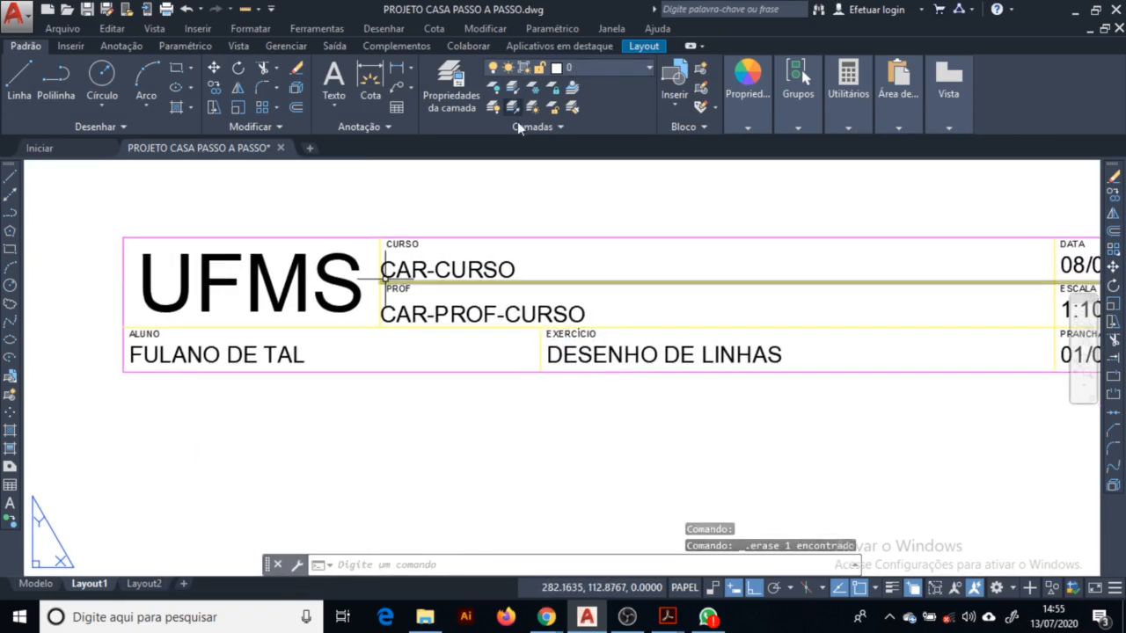
pyautogui.click(685, 126)
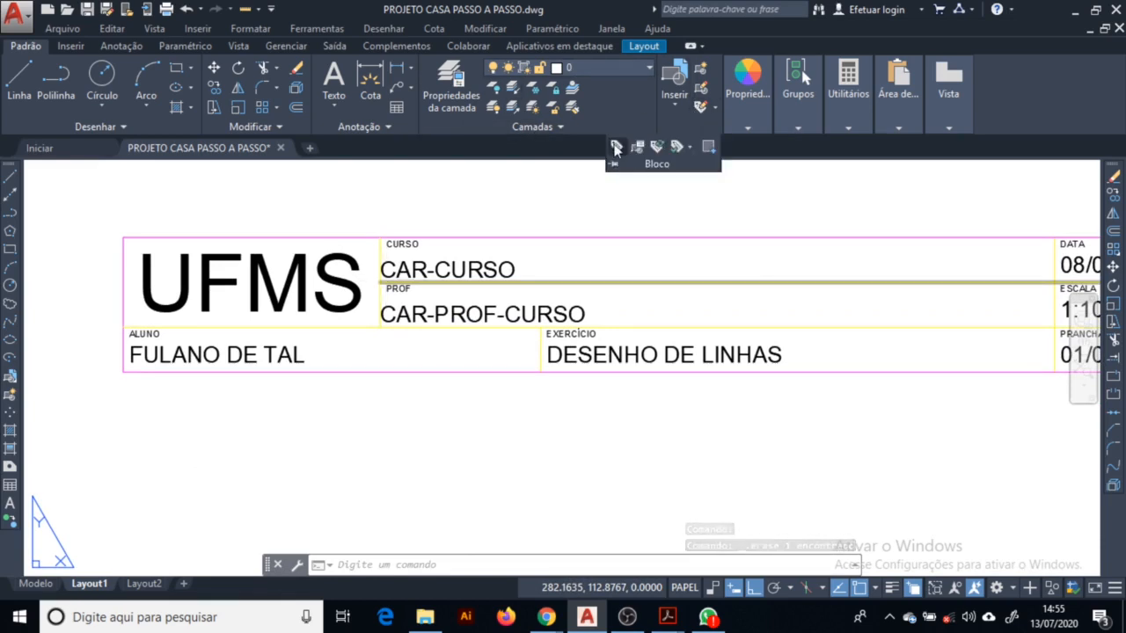
pyautogui.click(617, 146)
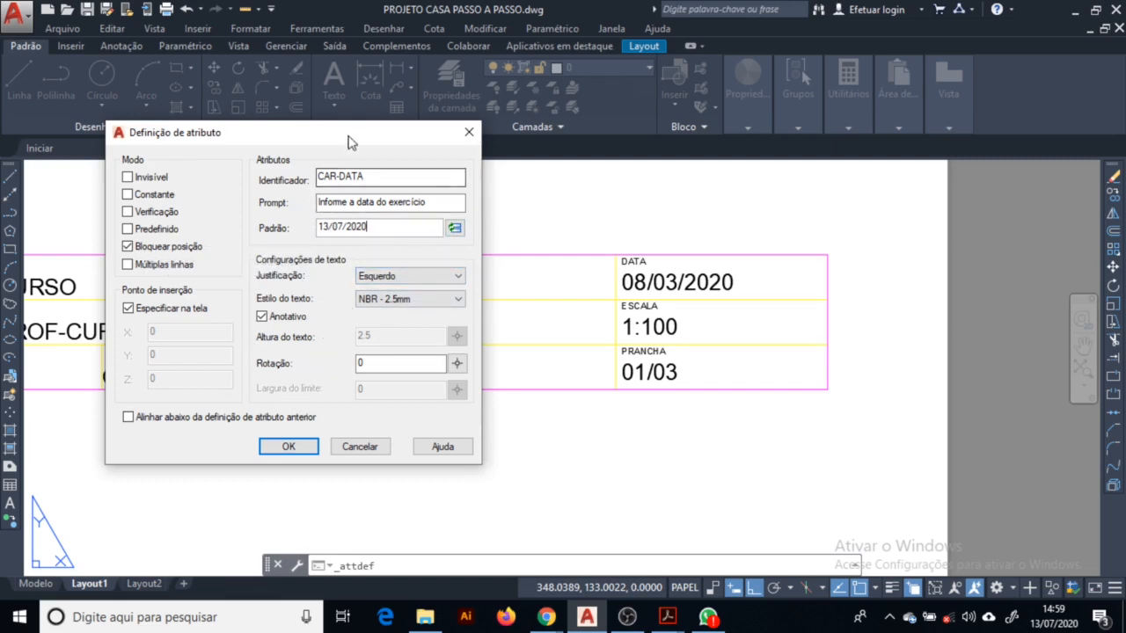
pyautogui.moveTo(350, 142)
pyautogui.mouseDown()
pyautogui.moveTo(463, 172)
pyautogui.moveTo(486, 189)
pyautogui.mouseUp()
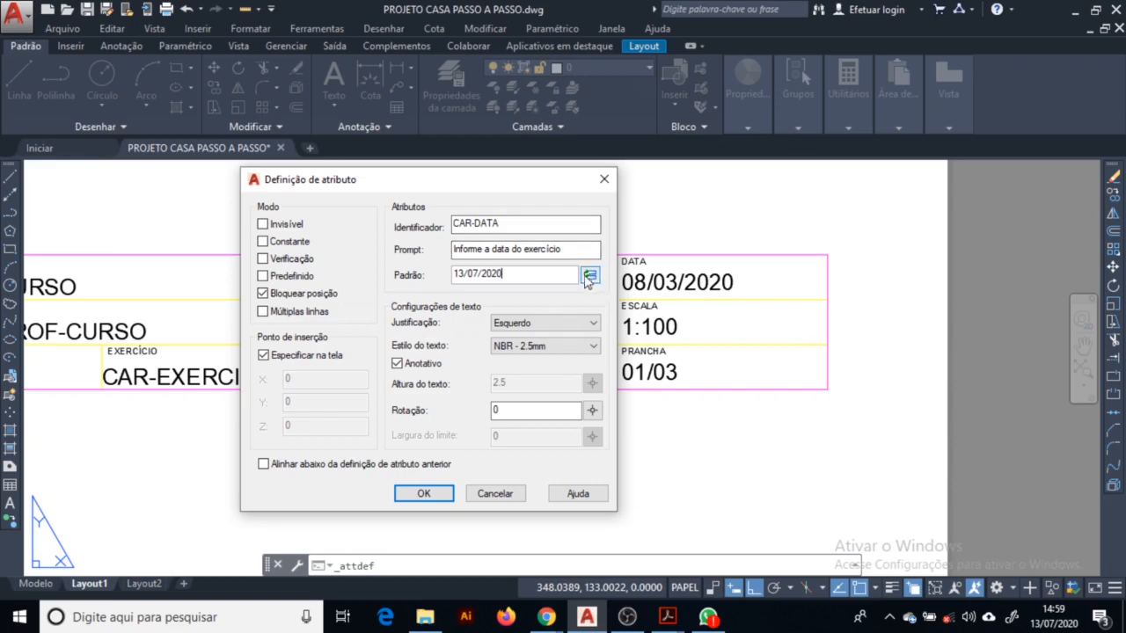
pyautogui.click(561, 331)
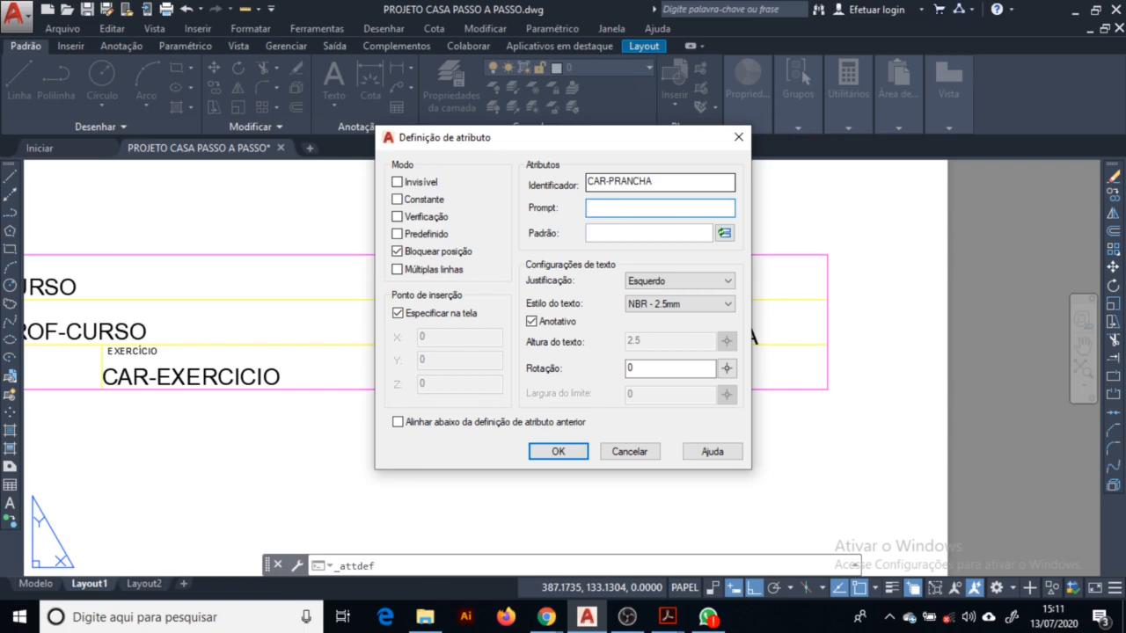
# Define the CAR-PRANCHA attribute (prompt "Qual é o número desta prancha?", default 3/1) in the PRANCHA cell and delete the old 01/03 text.
pyautogui.write('Qual é o número desta prancha?')
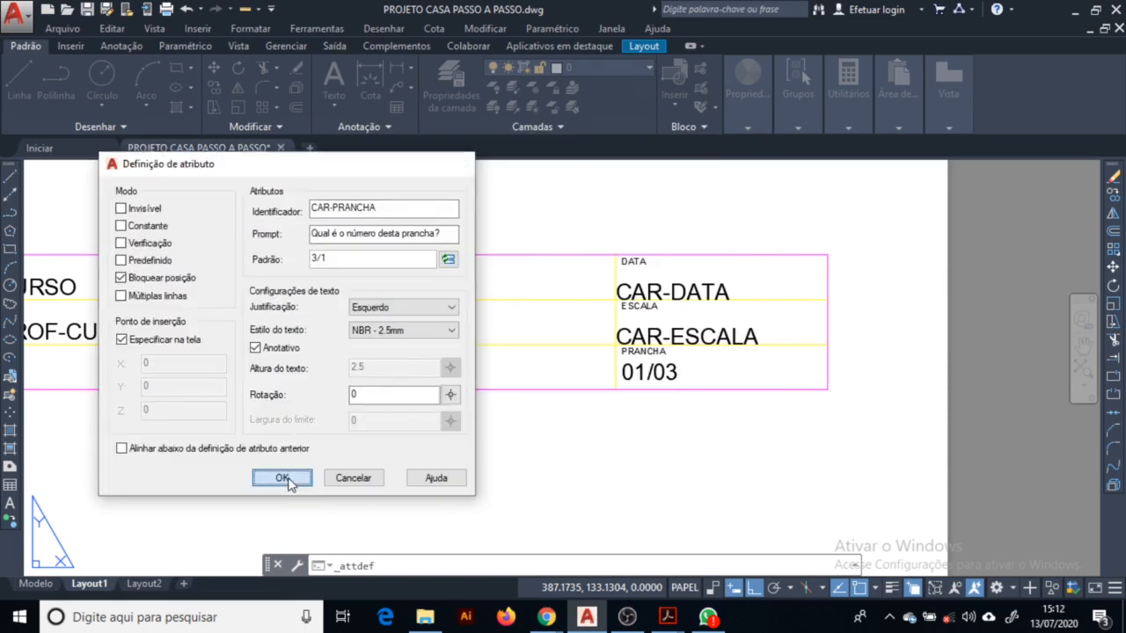
pyautogui.click(289, 477)
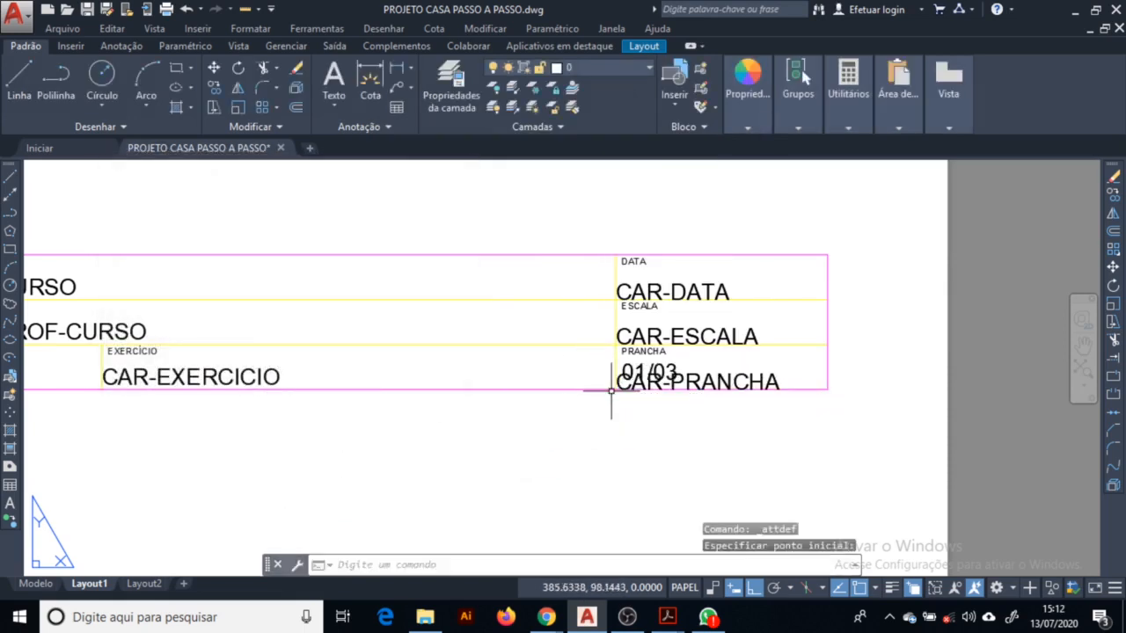
pyautogui.press('Escape')
pyautogui.click(662, 367)
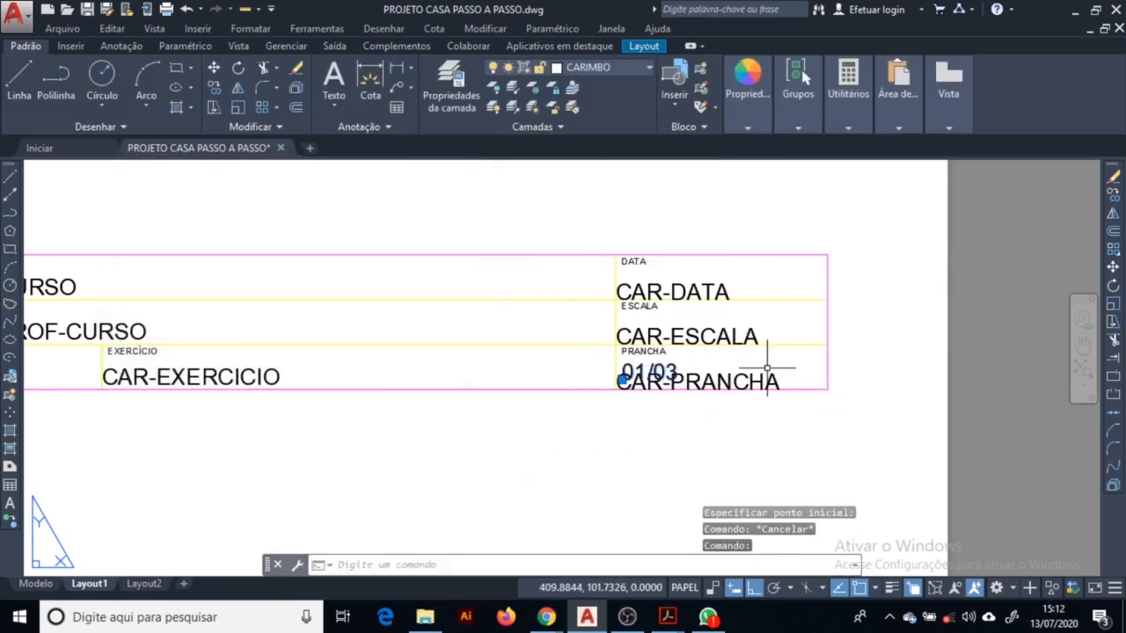
pyautogui.press('Delete')
# Move all seven title block attributes together by a relative displacement of 1,1 away from their cell corners.
pyautogui.scroll(-2, 786, 372)
pyautogui.click(743, 334)
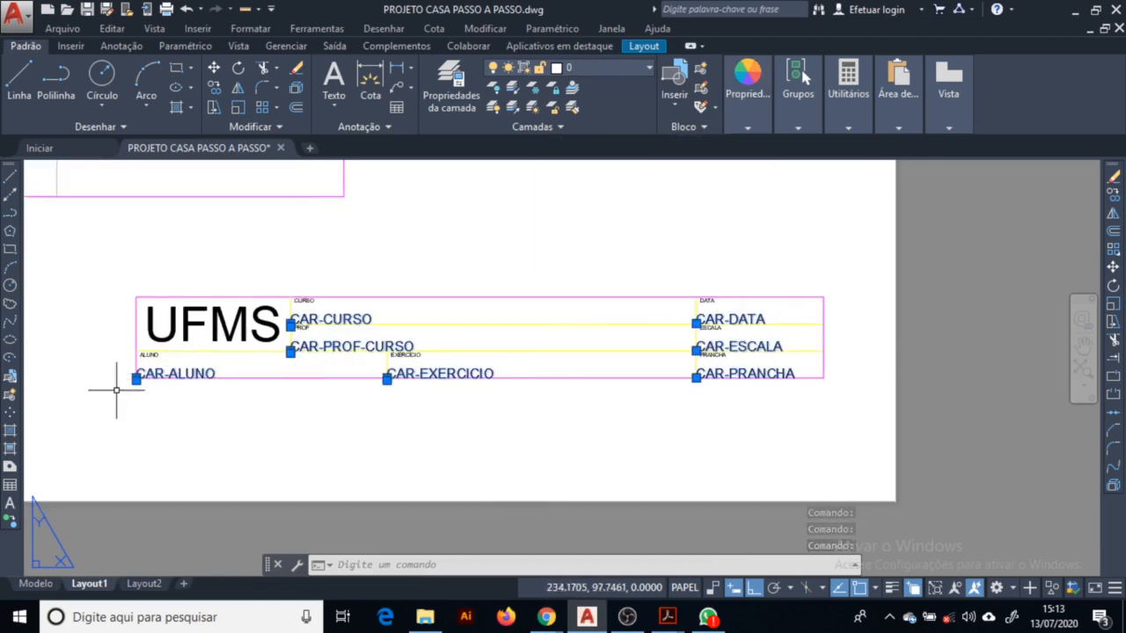
pyautogui.scroll(6, 117, 390)
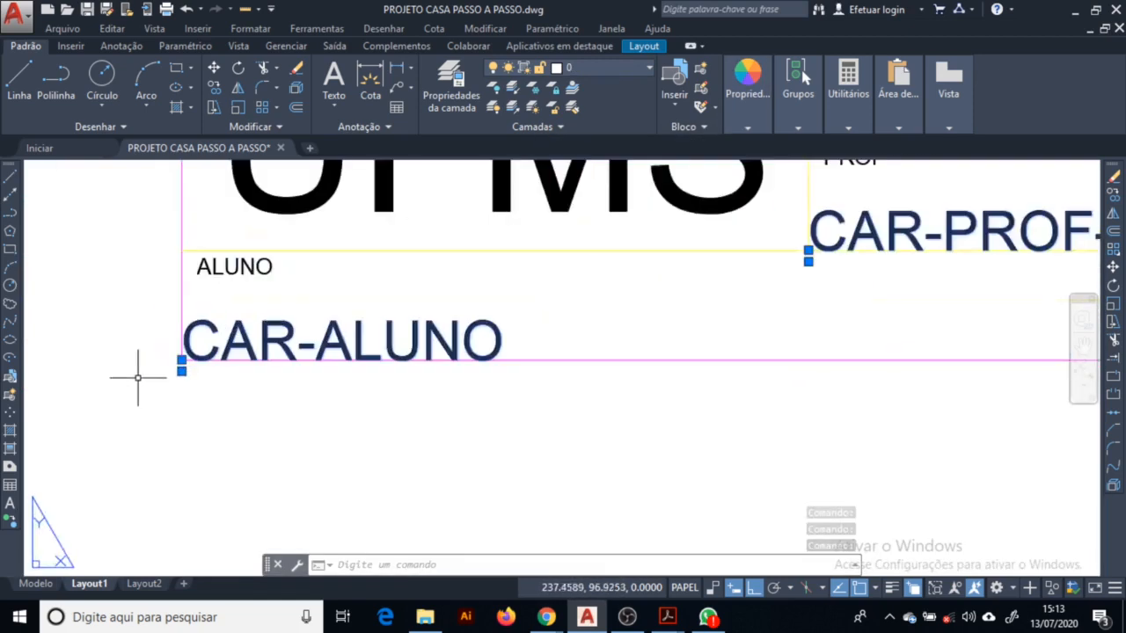
pyautogui.write('m')
pyautogui.press('Return')
pyautogui.click(347, 444)
pyautogui.write('1,1')
pyautogui.press('Return')
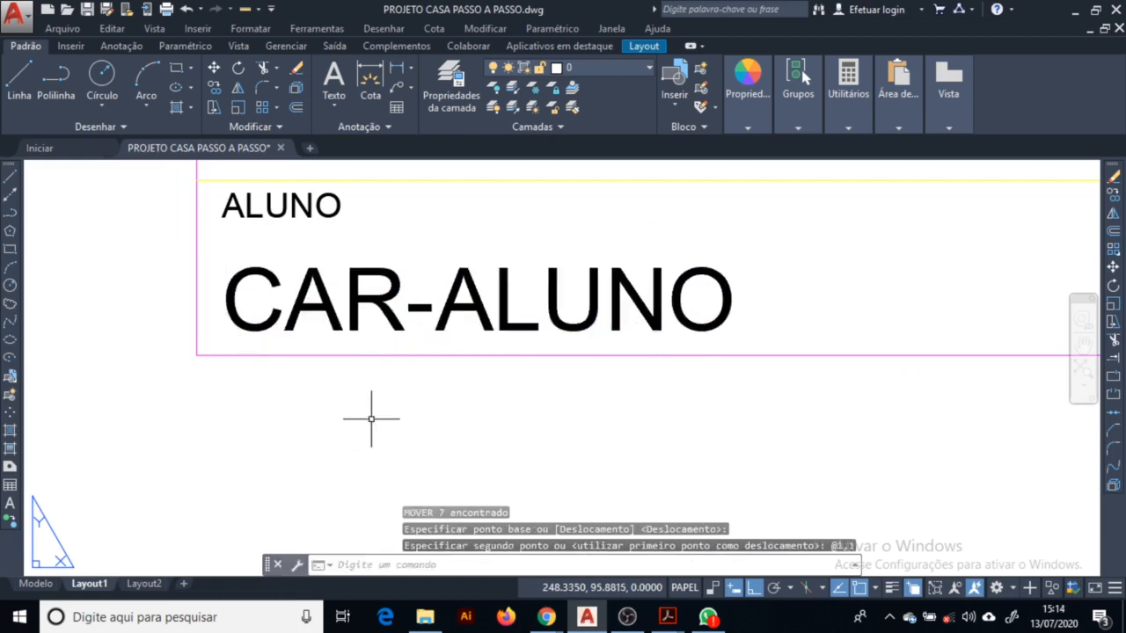
# Start a block definition named CARIMBO-ARQ with its base point at the title block's lower-right corner.
pyautogui.scroll(-8, 490, 407)
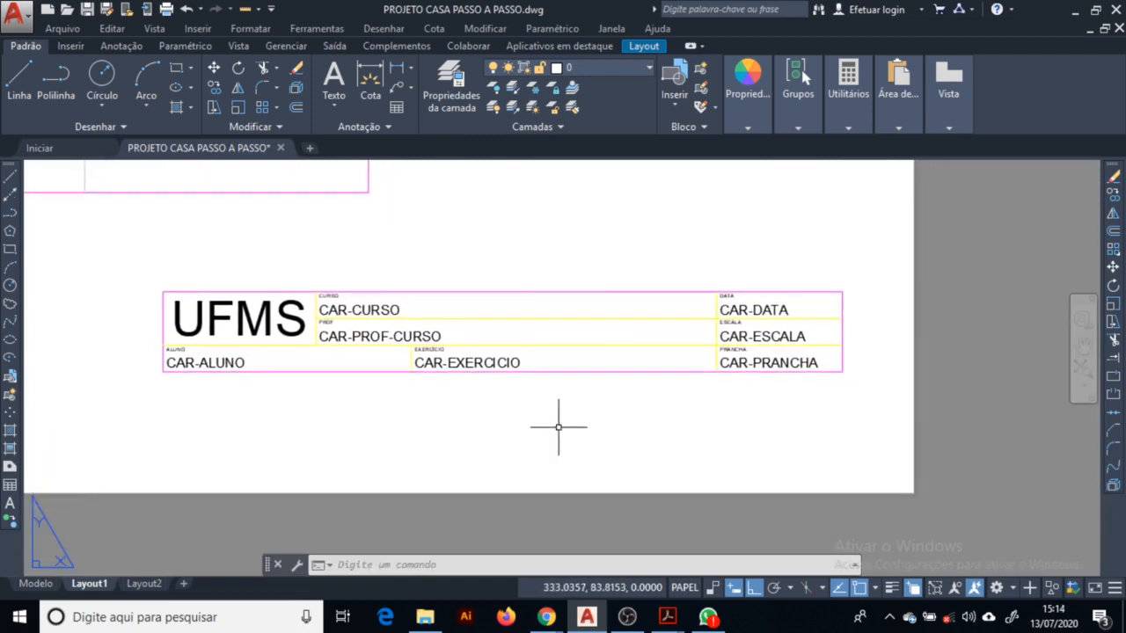
pyautogui.click(799, 452)
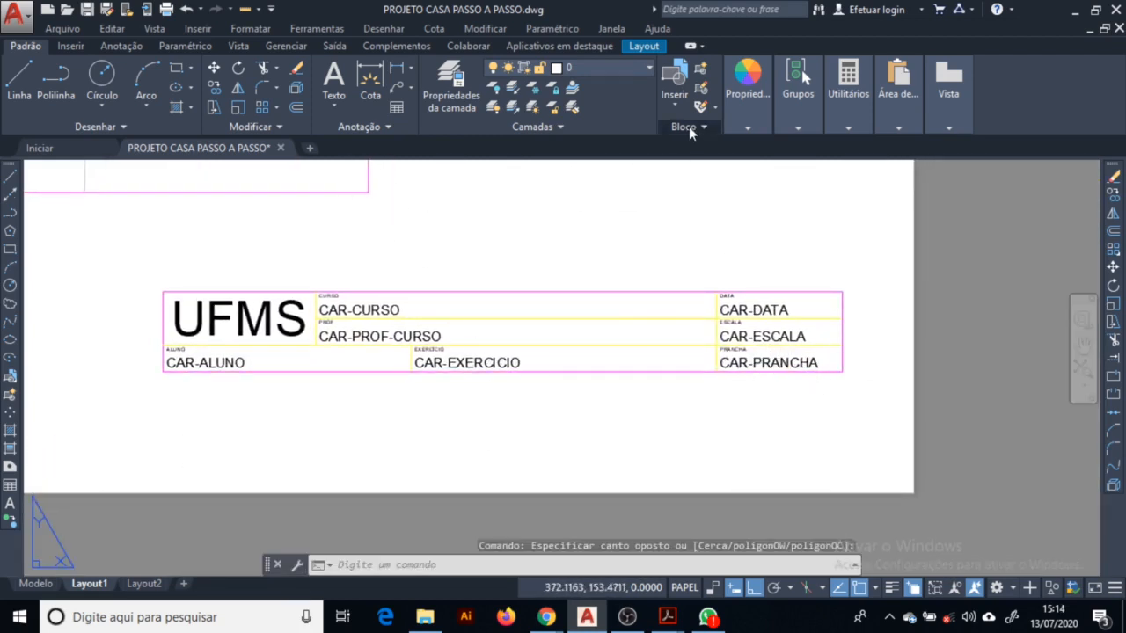
pyautogui.click(701, 71)
pyautogui.write('CARIMBO-ARQ')
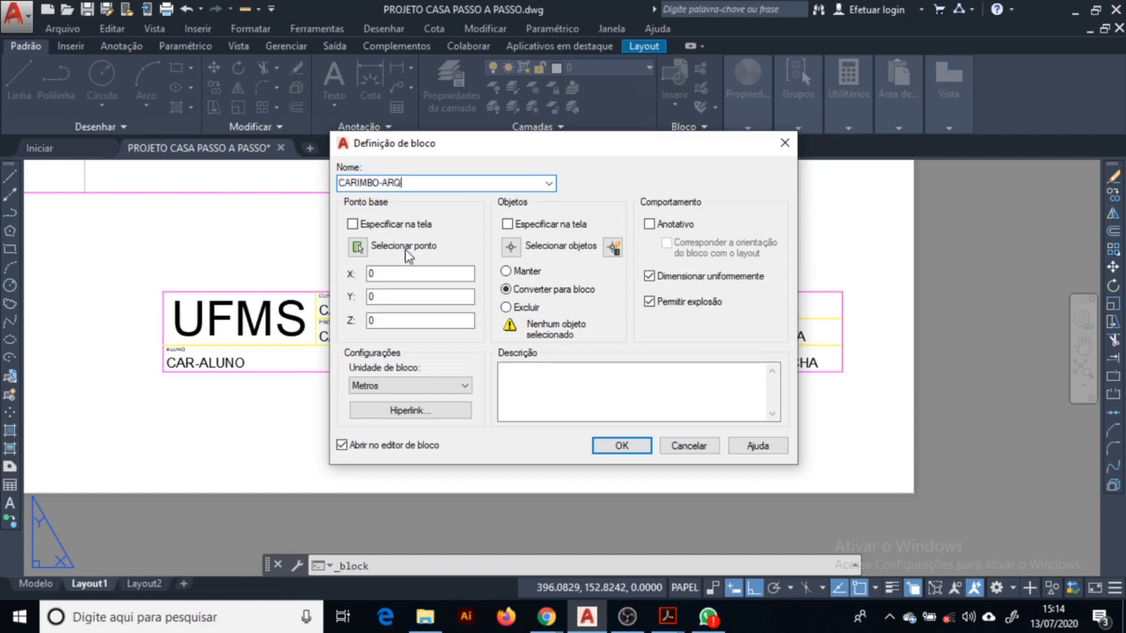
pyautogui.click(357, 248)
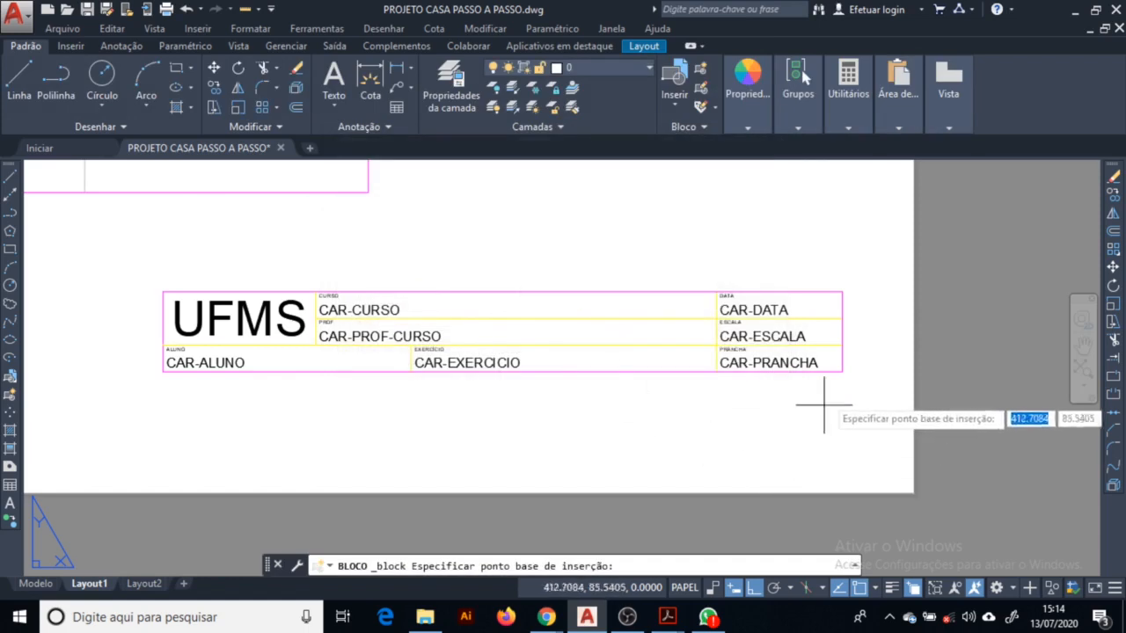
pyautogui.click(843, 370)
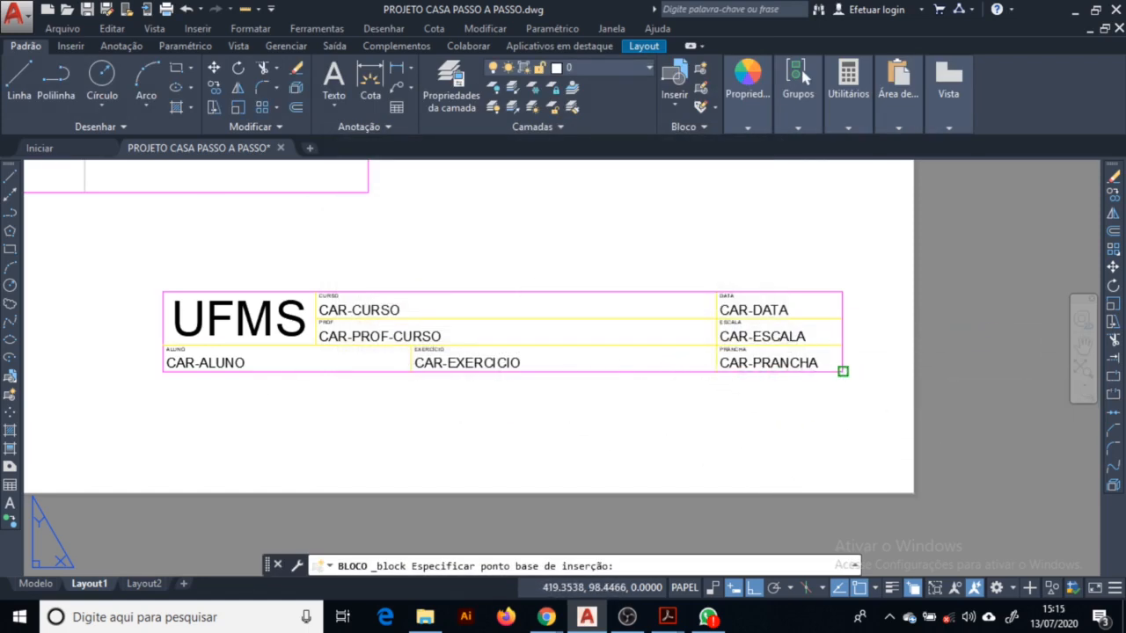
# Select the whole title block as the block's objects, make the block annotative and create it.
pyautogui.click(511, 248)
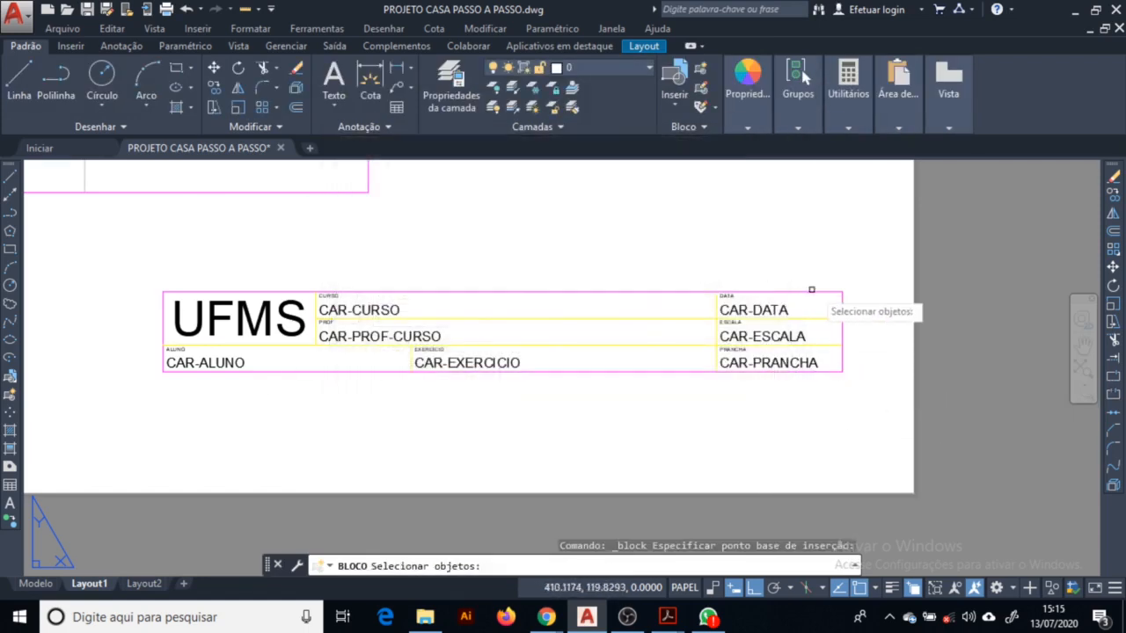
pyautogui.click(859, 276)
pyautogui.click(149, 403)
pyautogui.press('Return')
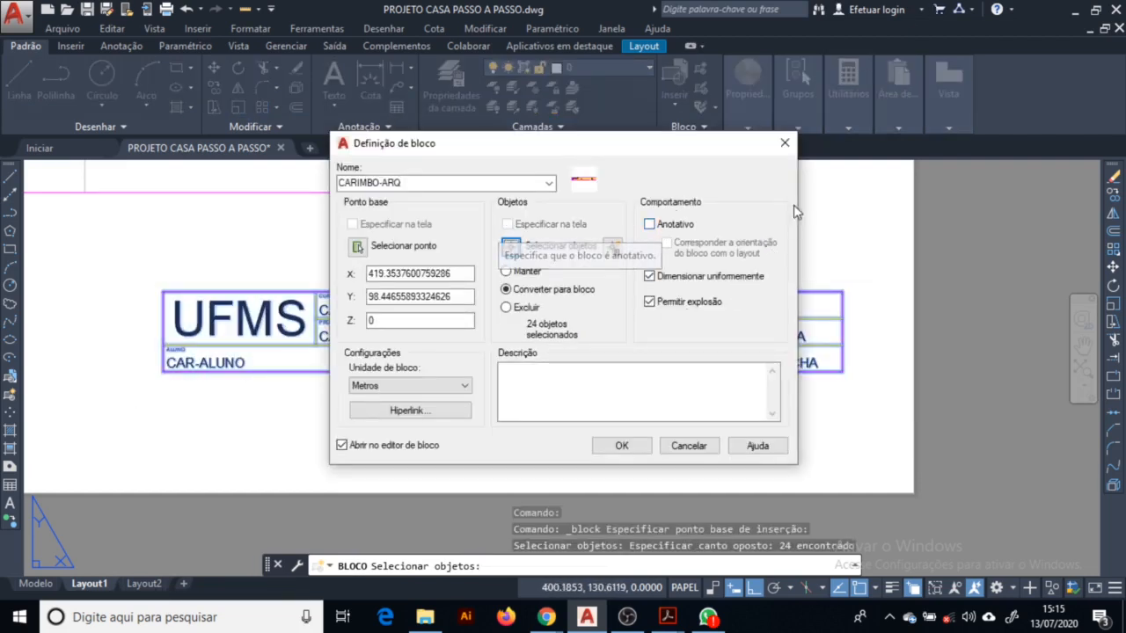
pyautogui.click(651, 225)
pyautogui.click(550, 400)
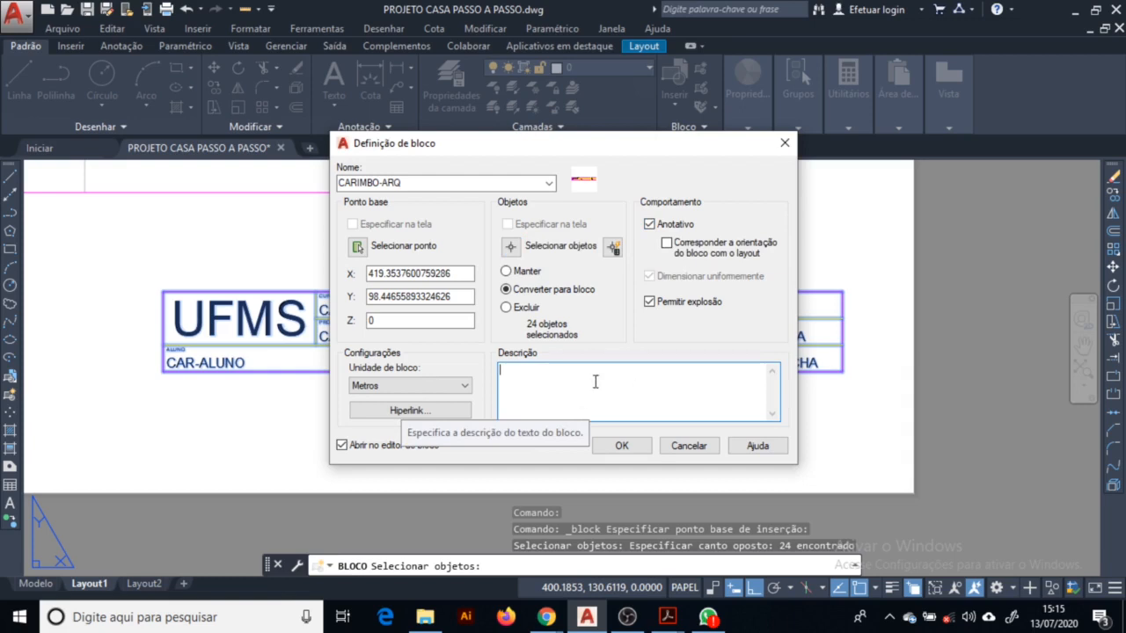
pyautogui.click(622, 446)
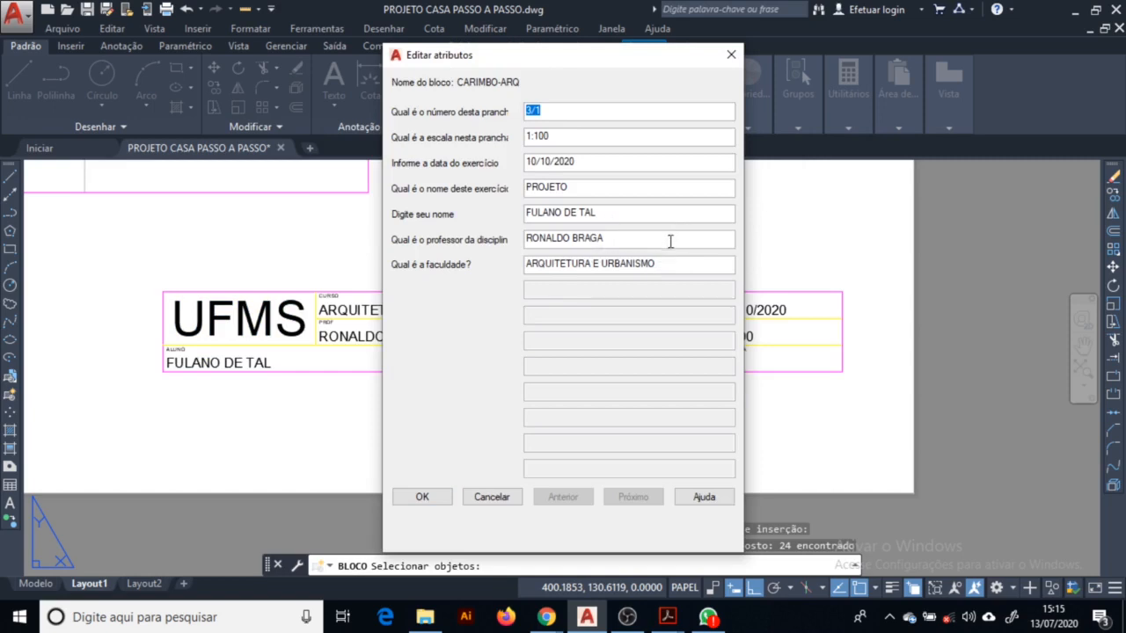
# Accept the default attribute values and erase the CARIMBO-ARQ block from the sheet.
pyautogui.press('Return')
pyautogui.press('Delete')
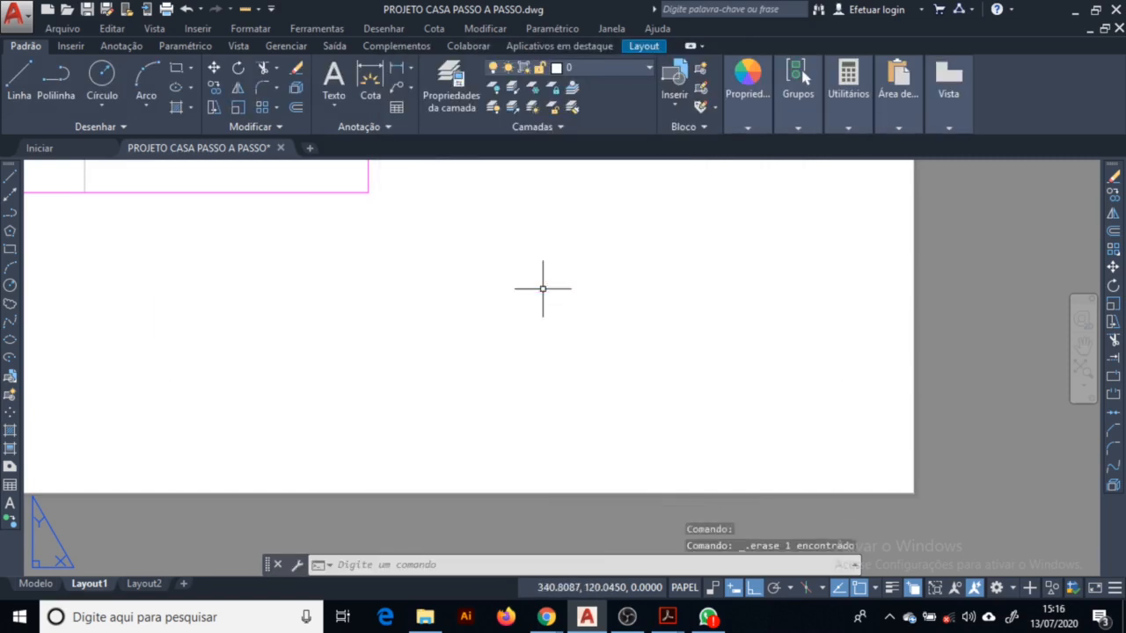
# Draw a 420 by 297 mm rectangle on the layout sheet, starting near the paper's lower-left corner.
pyautogui.scroll(-4, 677, 419)
pyautogui.moveTo(578, 286); pyautogui.dragTo(684, 357, button='middle')
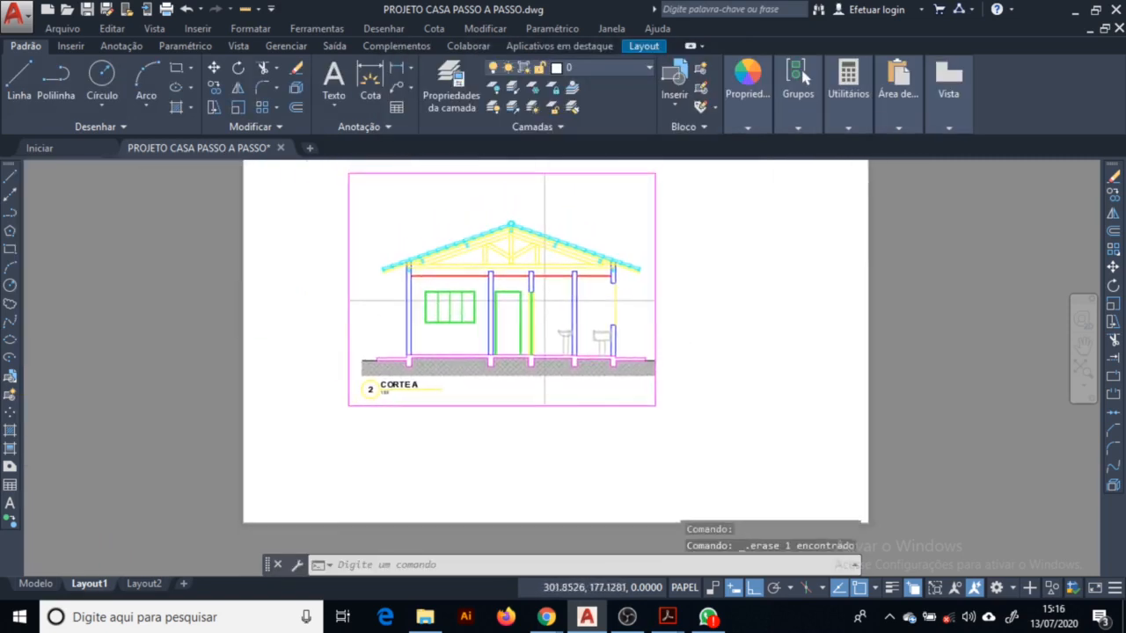
pyautogui.scroll(-2, 616, 357)
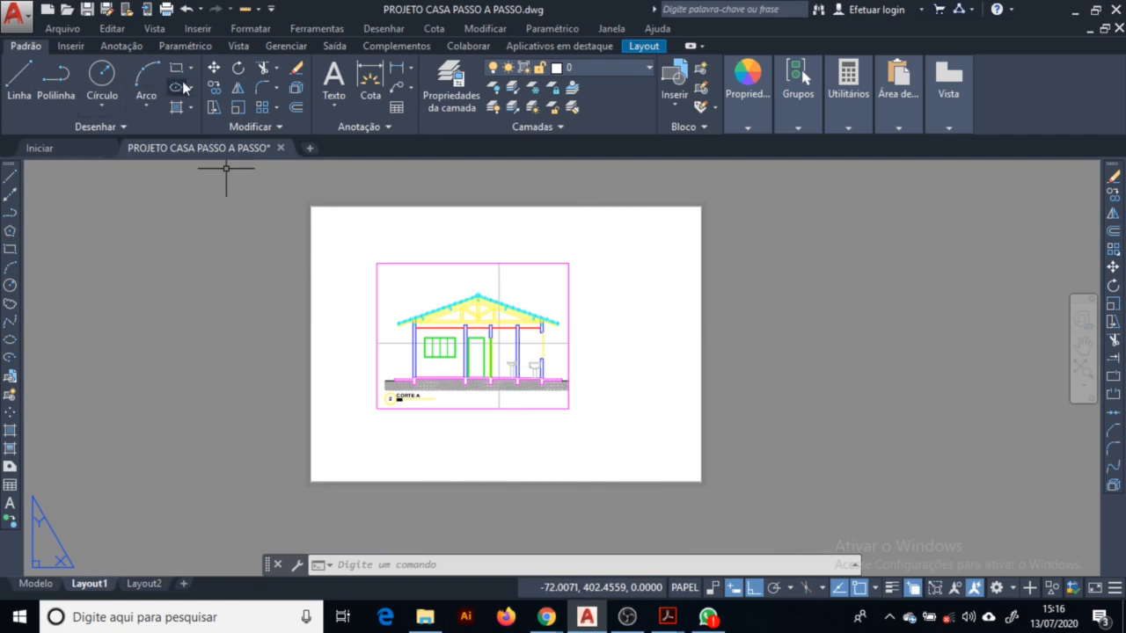
pyautogui.click(341, 475)
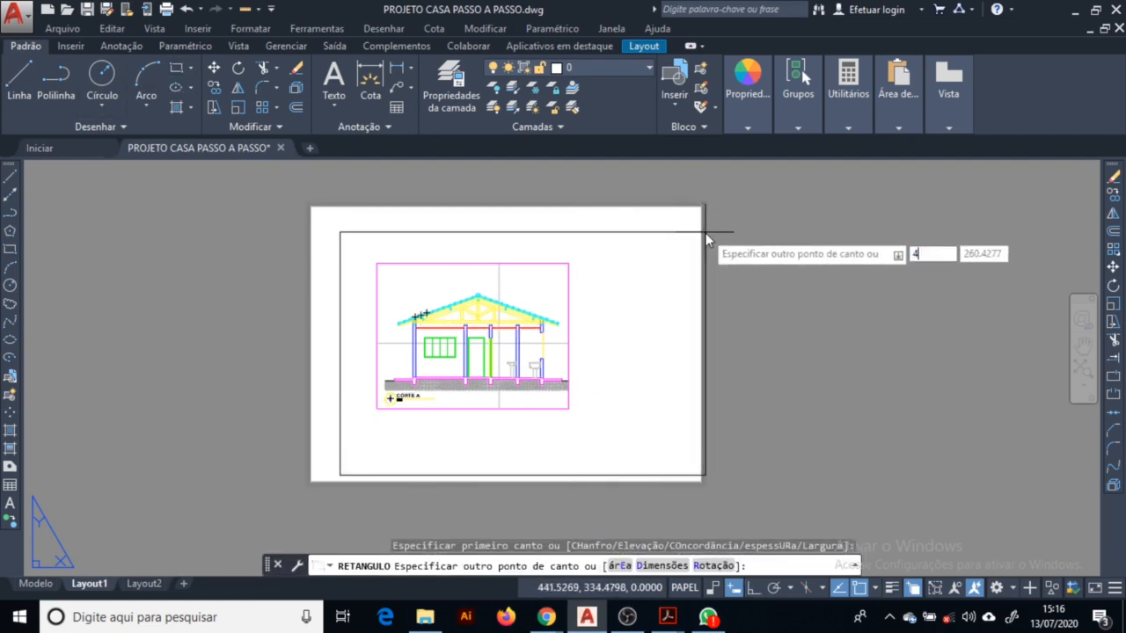
pyautogui.write('420')
pyautogui.press('Tab')
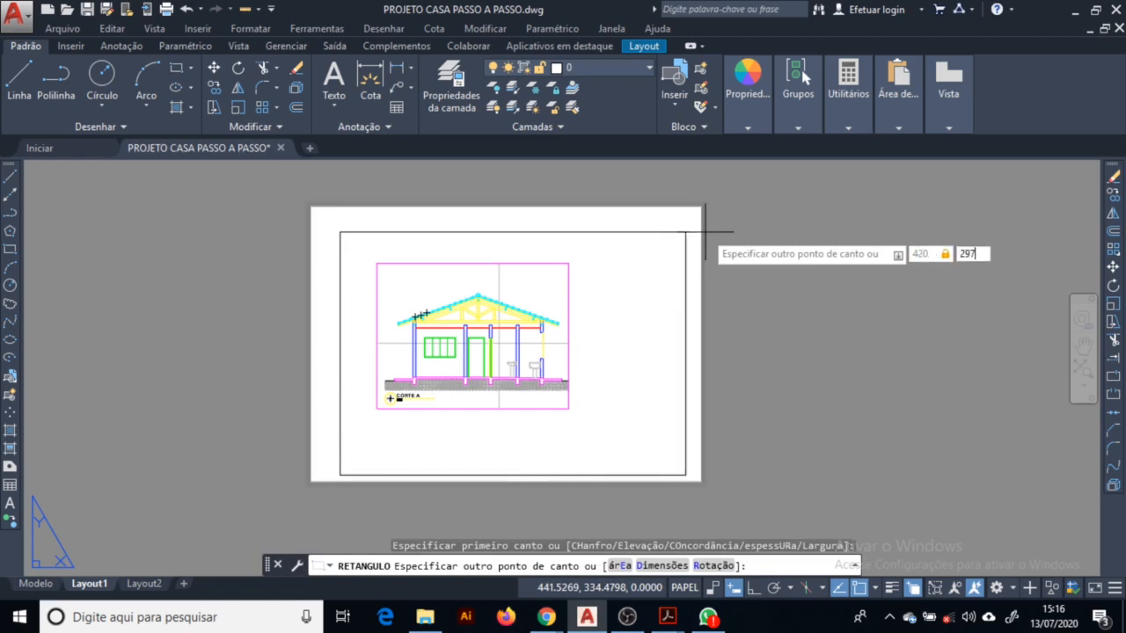
pyautogui.write('297')
pyautogui.press('Return')
# Offset the A3 rectangle 7 mm inward to form the inner frame.
pyautogui.click(491, 198)
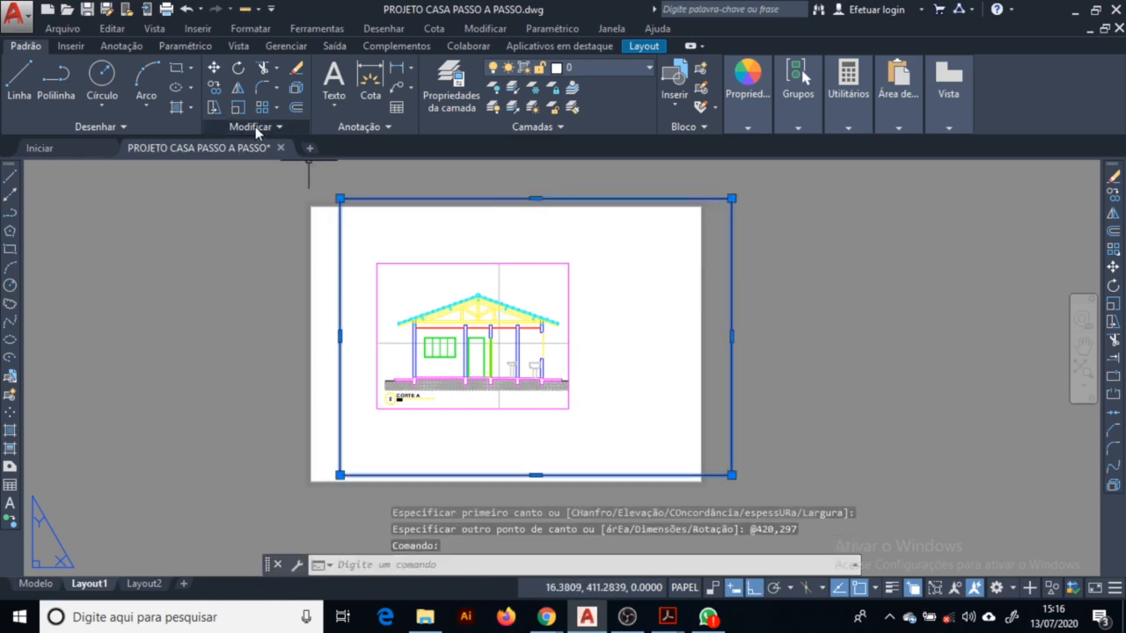
pyautogui.click(298, 106)
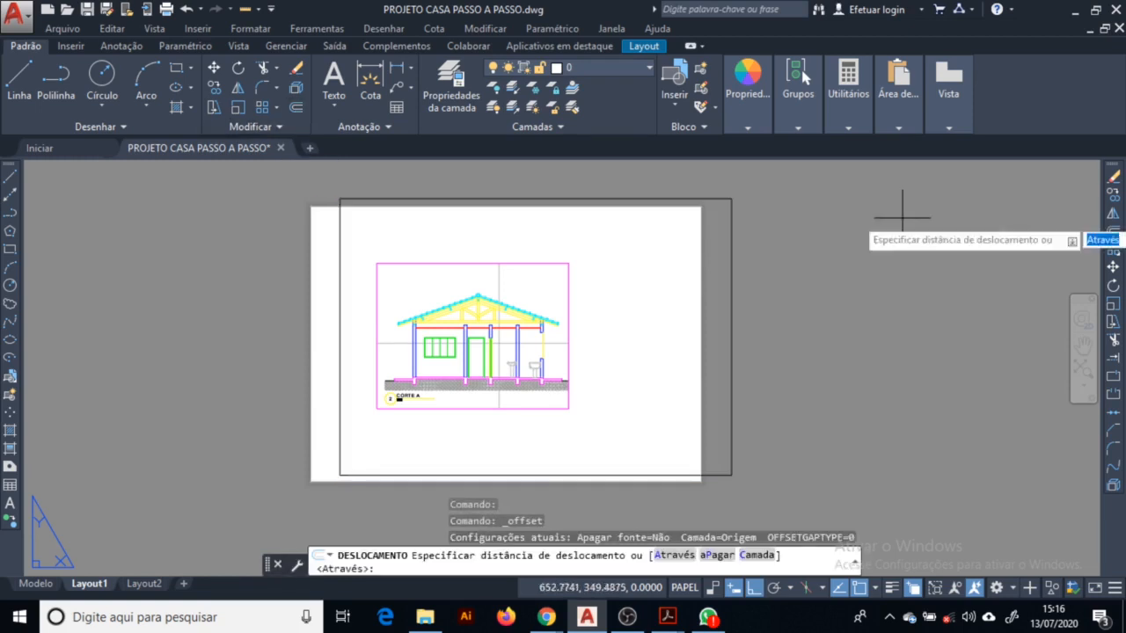
pyautogui.write('7')
pyautogui.press('Return')
pyautogui.click(731, 257)
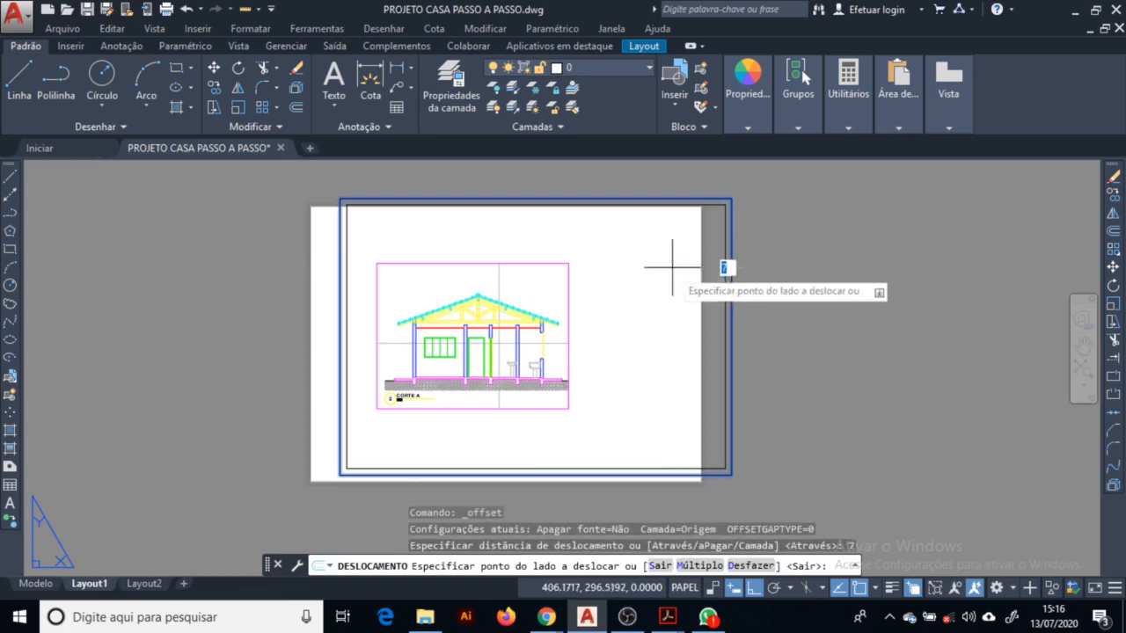
pyautogui.click(674, 258)
pyautogui.press('Escape')
# Stretch the inner frame's left edge onto the outer rectangle's left edge, then 25 mm inward to form the binding margin.
pyautogui.scroll(3, 304, 291)
pyautogui.moveTo(305, 292); pyautogui.dragTo(160, 238, button='middle')
pyautogui.scroll(-1, 315, 327)
pyautogui.scroll(-2, 320, 328)
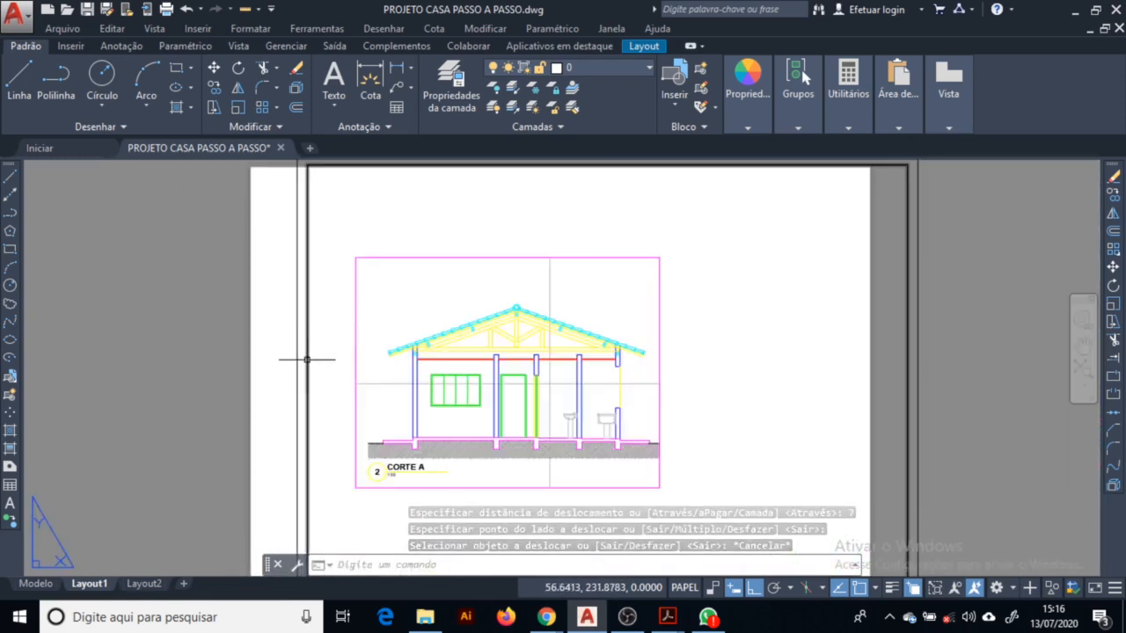
pyautogui.click(307, 359)
pyautogui.click(307, 374)
pyautogui.click(297, 374)
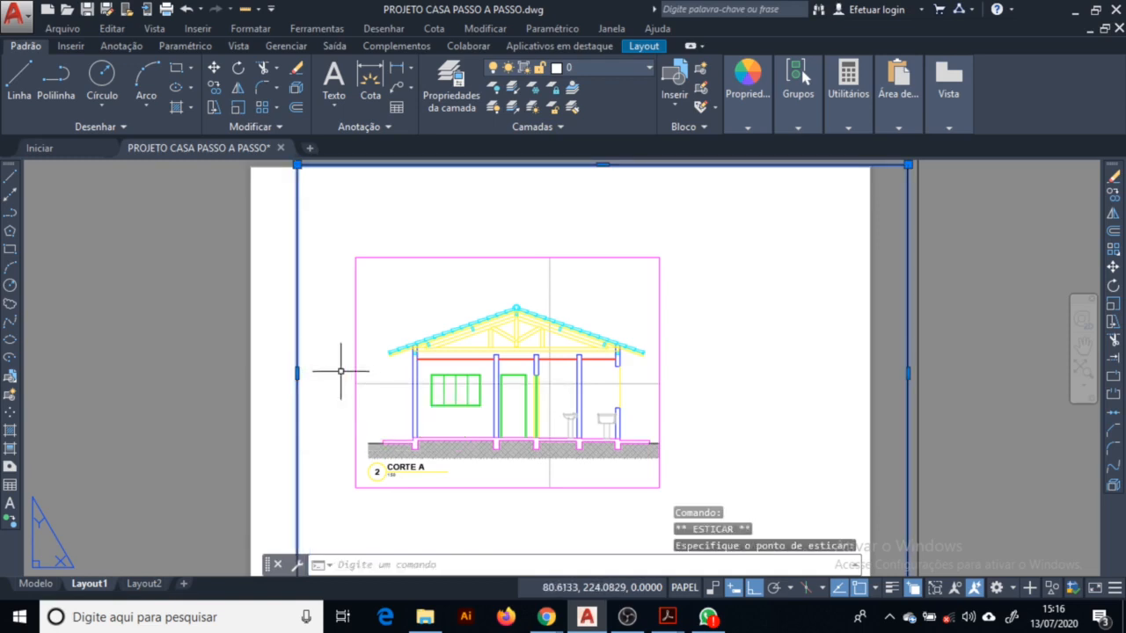
pyautogui.click(297, 373)
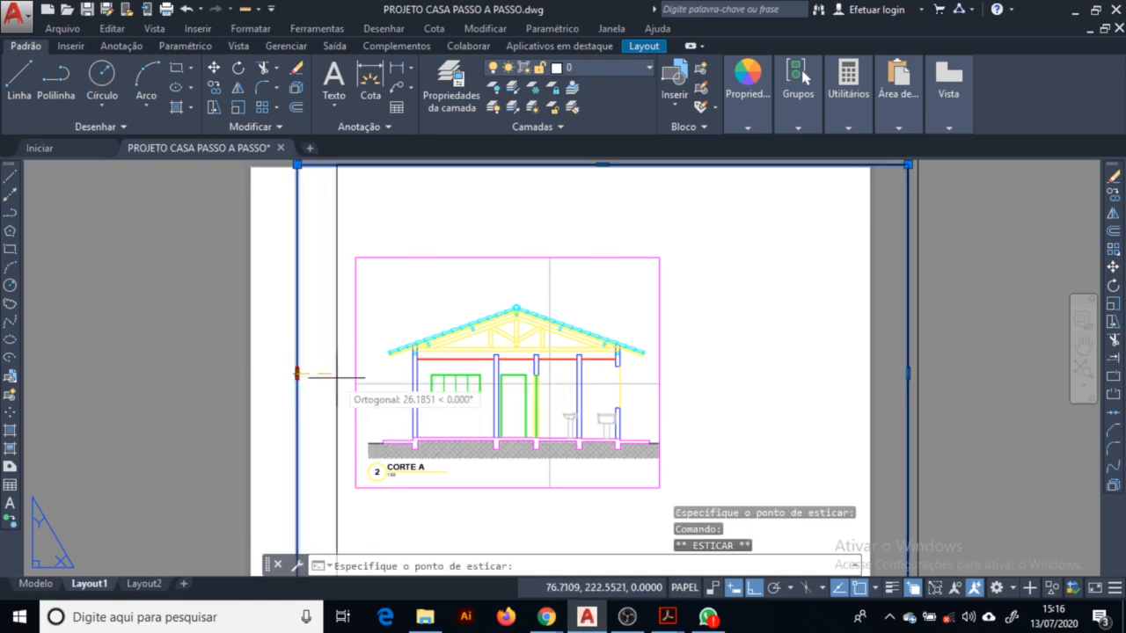
pyautogui.write('25')
pyautogui.press('Return')
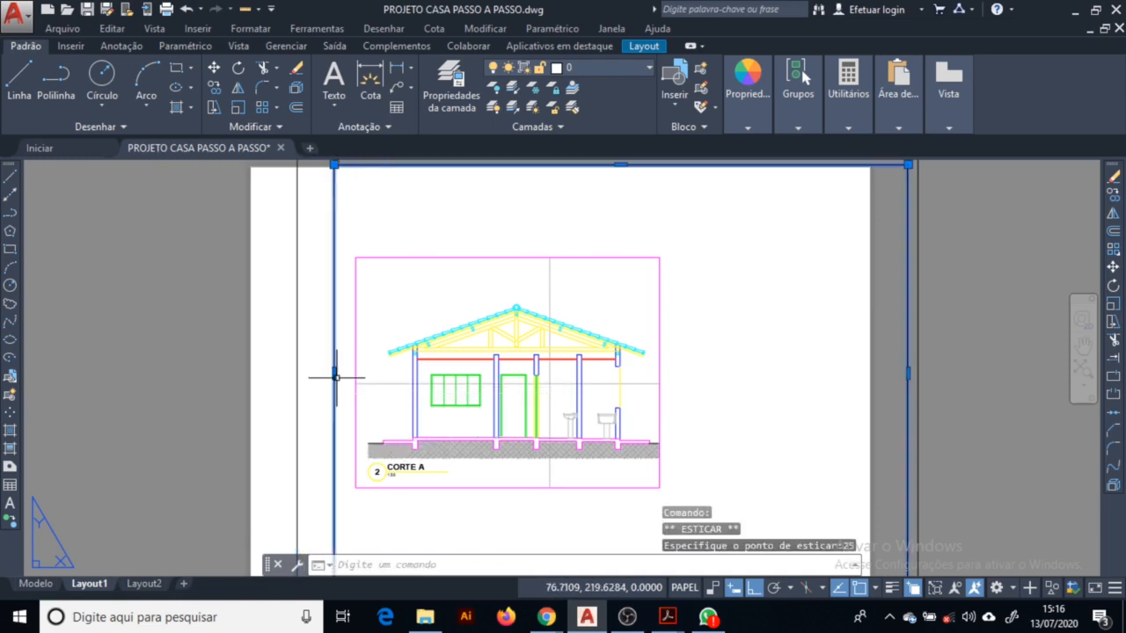
pyautogui.press('Escape')
# Change the outer A3 rectangle's colour to the recently used grey.
pyautogui.scroll(-2, 653, 252)
pyautogui.scroll(3, 654, 214)
pyautogui.click(679, 190)
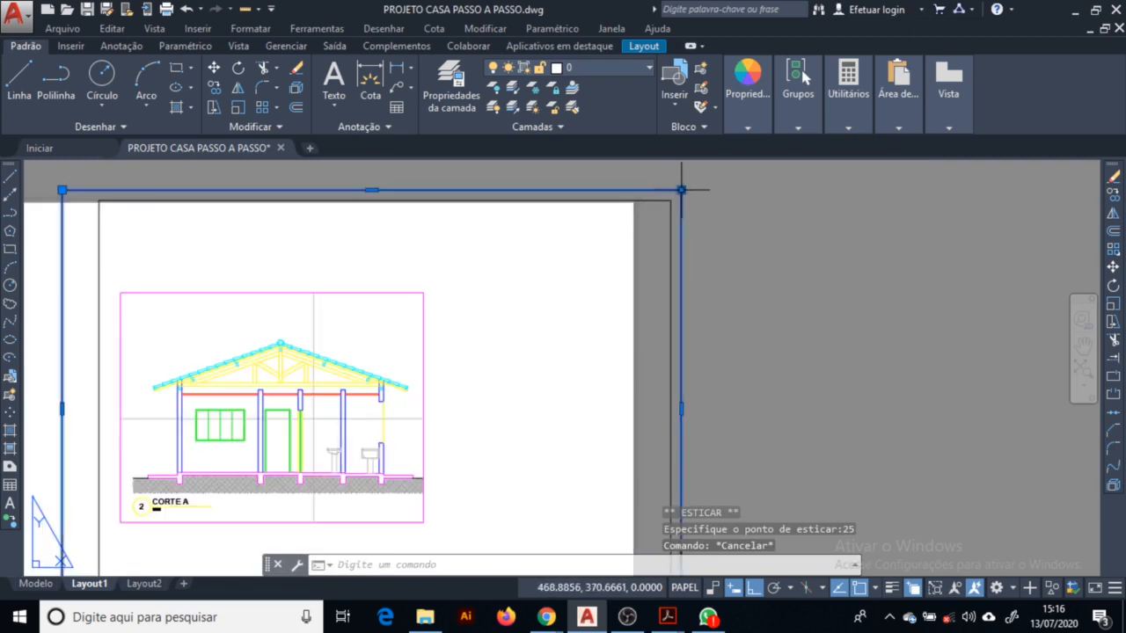
pyautogui.moveTo(749, 131)
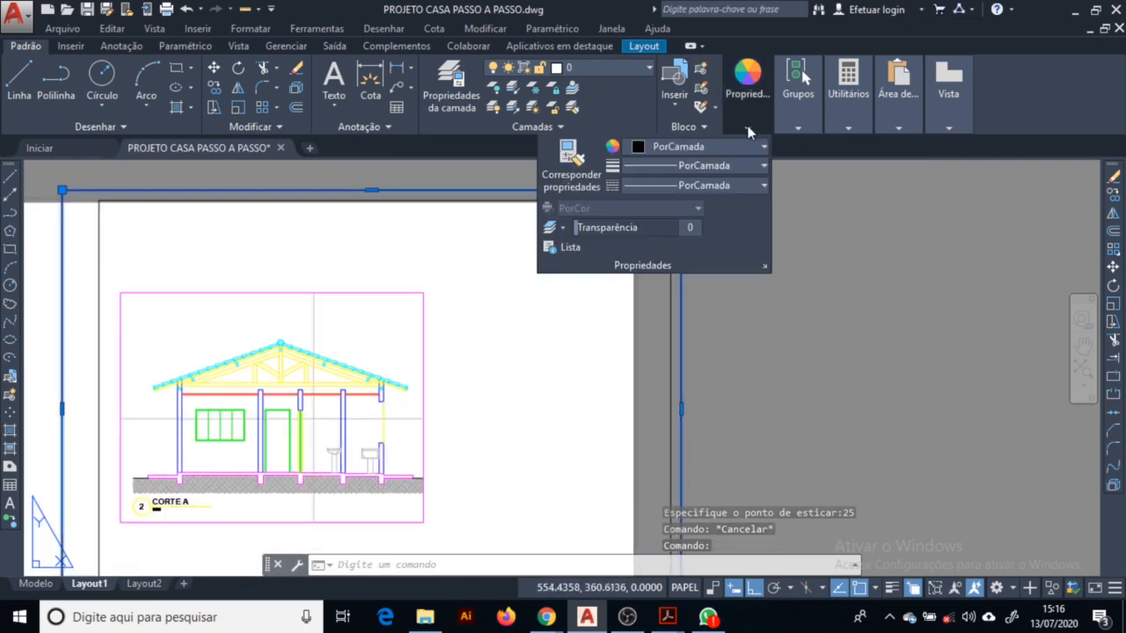
pyautogui.click(720, 147)
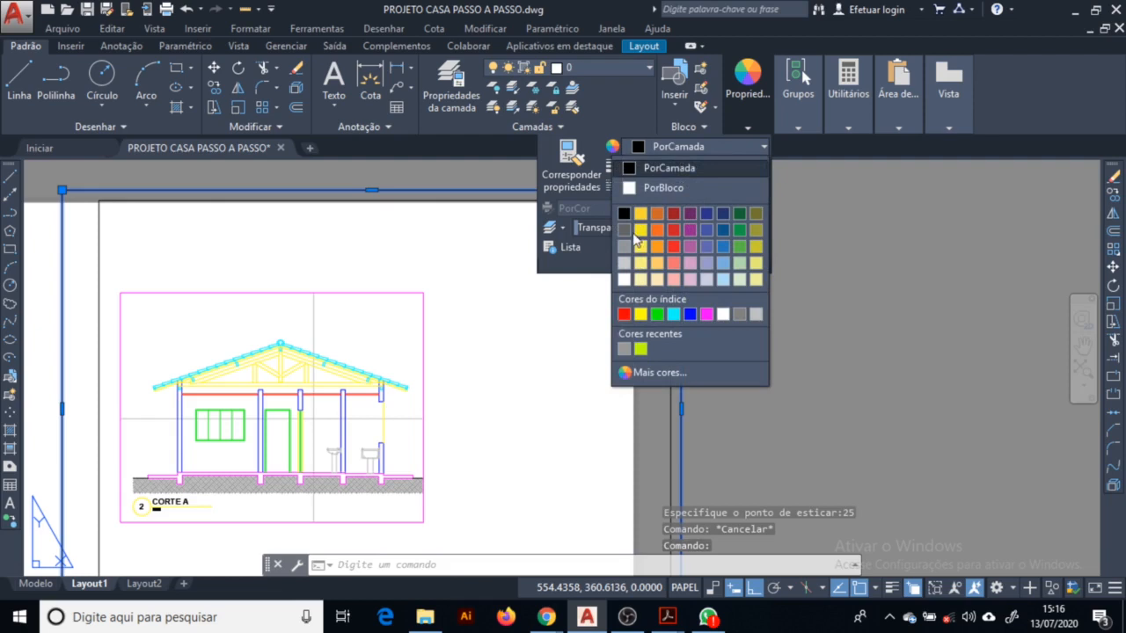
pyautogui.click(624, 349)
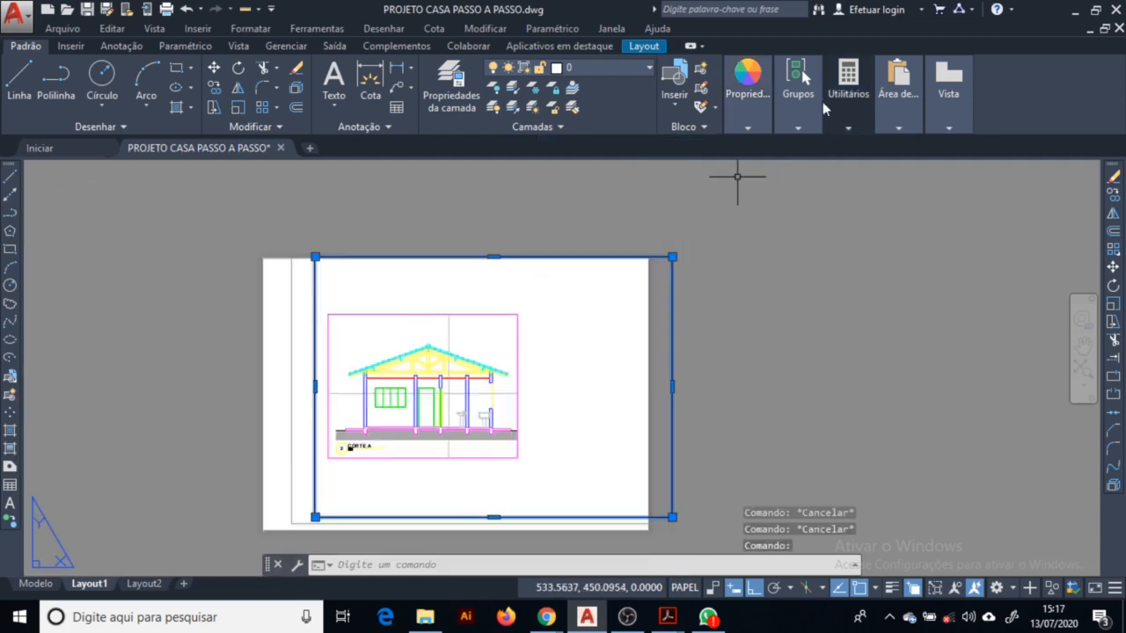
# Change the inner frame's colour to magenta.
pyautogui.moveTo(739, 123)
pyautogui.click(746, 147)
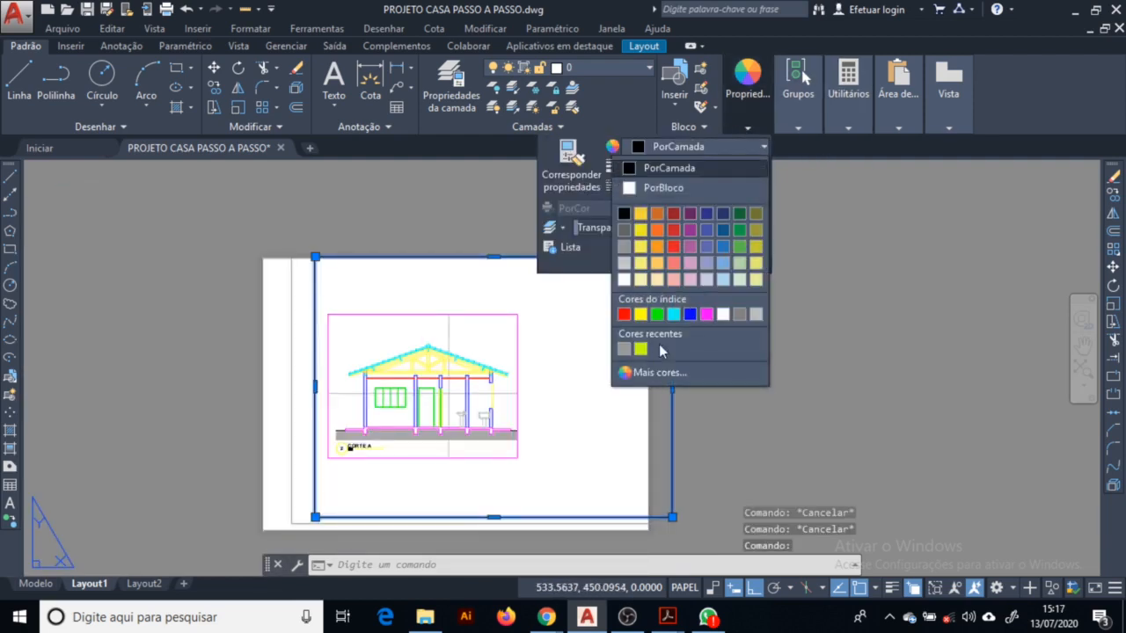
pyautogui.click(707, 315)
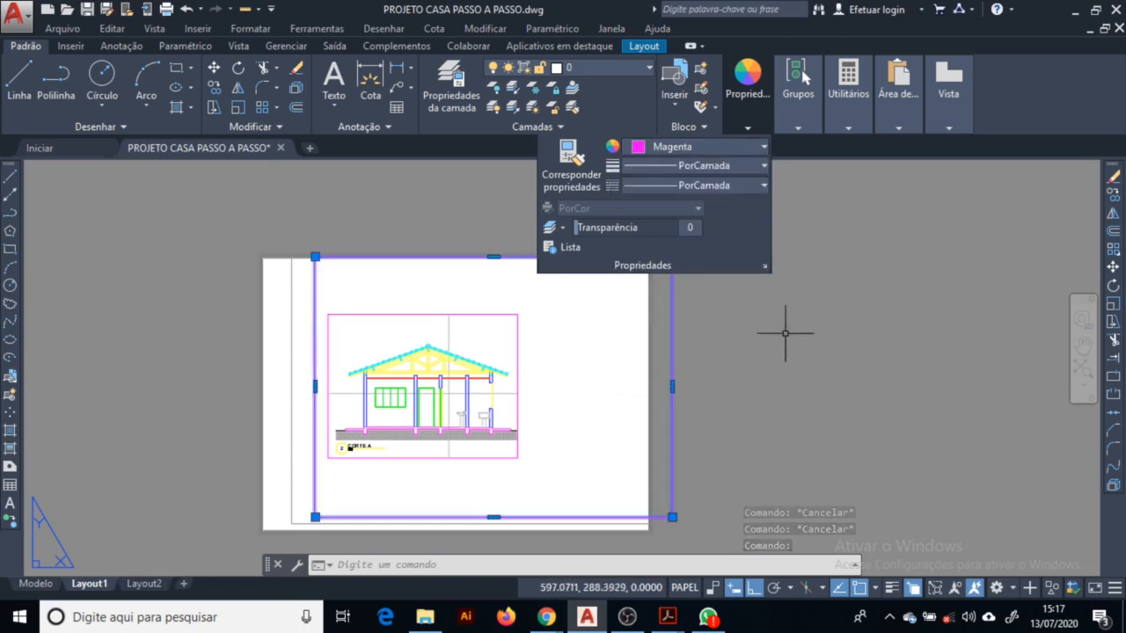
# Move both rectangles and the viewport from the outer rectangle's lower-left corner to the paper's lower-left corner, with ortho off.
pyautogui.scroll(2, 549, 376)
pyautogui.click(549, 376)
pyautogui.scroll(4, 549, 375)
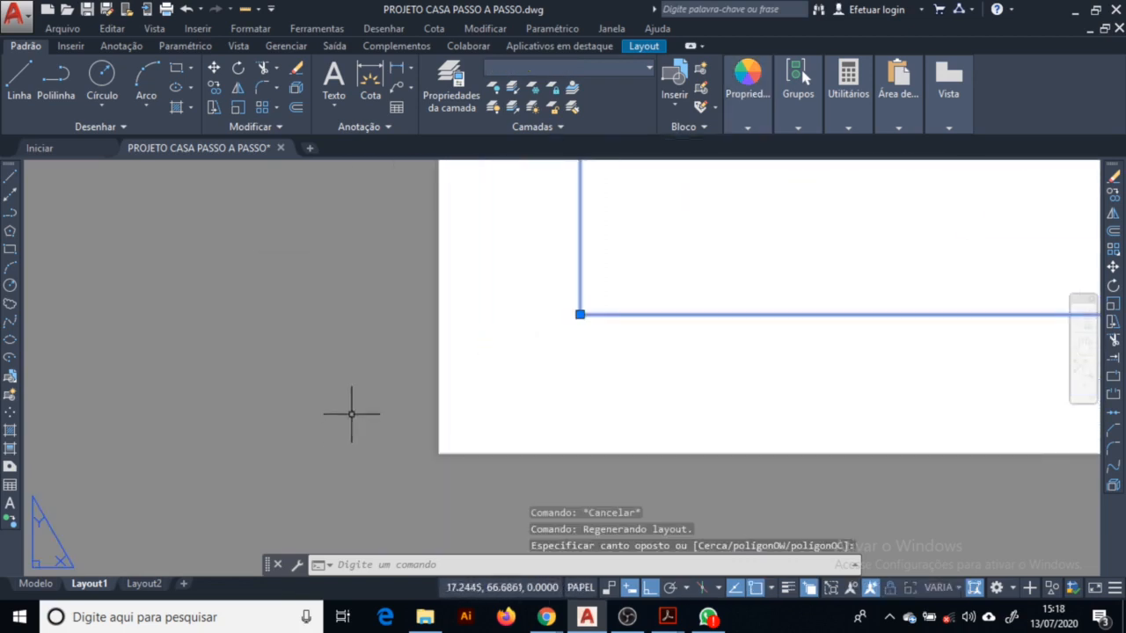
pyautogui.write('m')
pyautogui.press('Return')
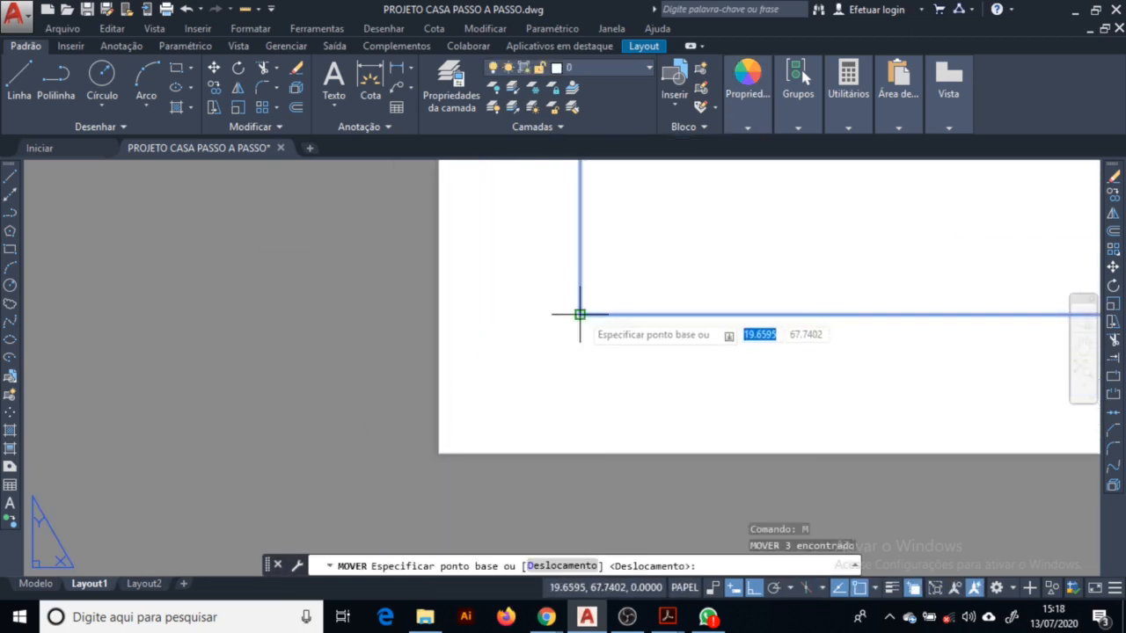
pyautogui.click(581, 315)
pyautogui.press('F8')
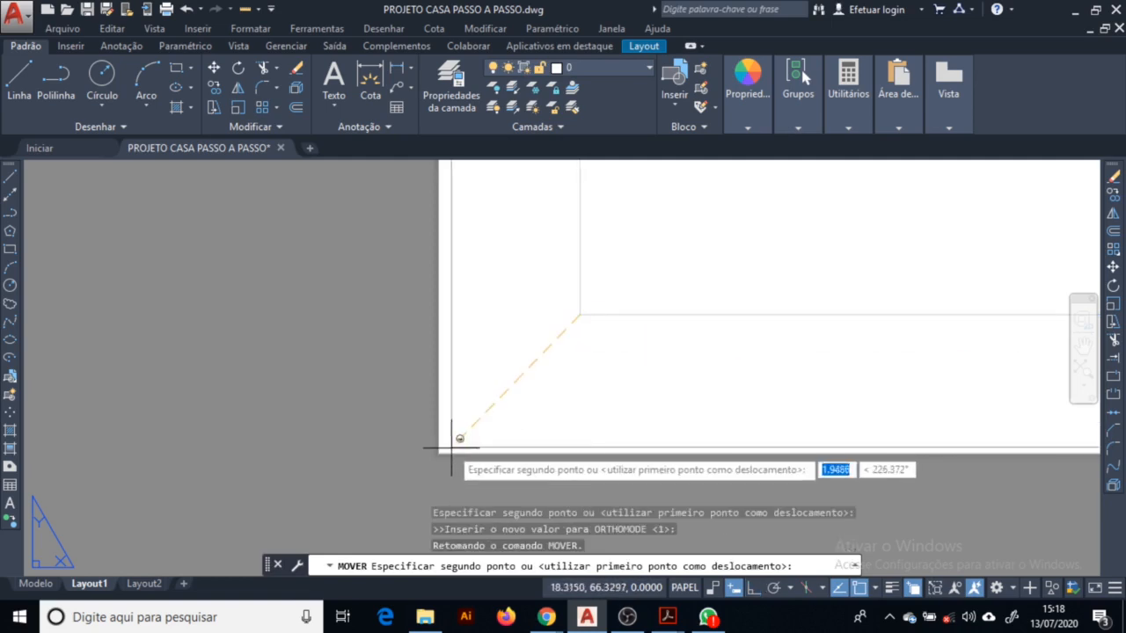
pyautogui.click(437, 451)
pyautogui.scroll(-6, 334, 382)
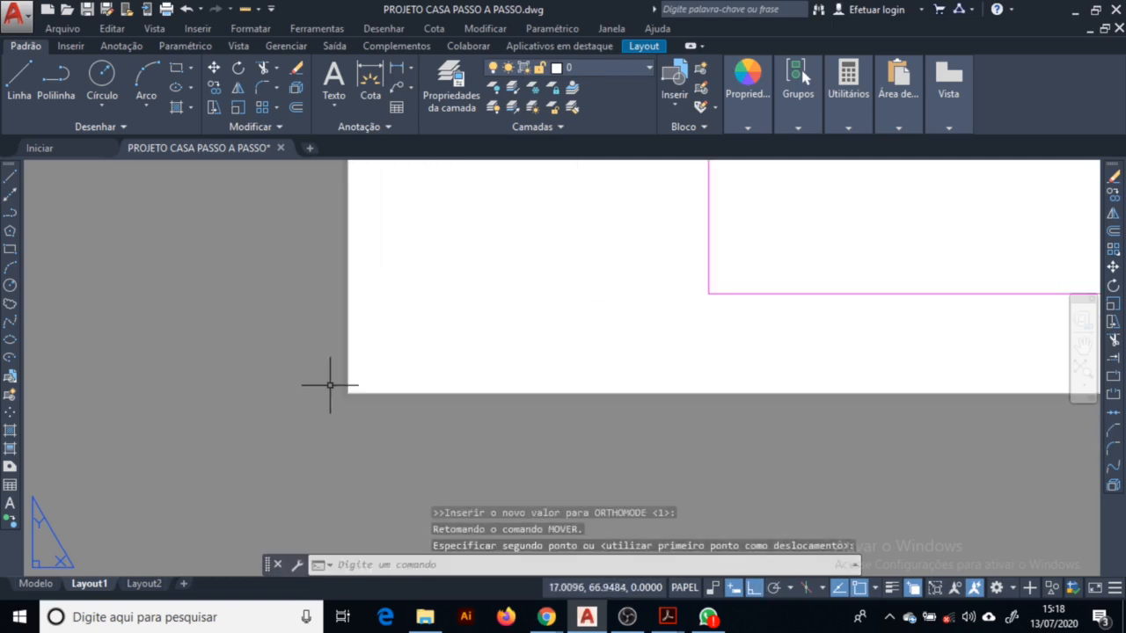
# Move both rectangles and the viewport together off the paper into the empty area beside the sheet.
pyautogui.scroll(5, 361, 376)
pyautogui.moveTo(484, 284); pyautogui.dragTo(537, 282, button='middle')
pyautogui.click(604, 207)
pyautogui.click(409, 403)
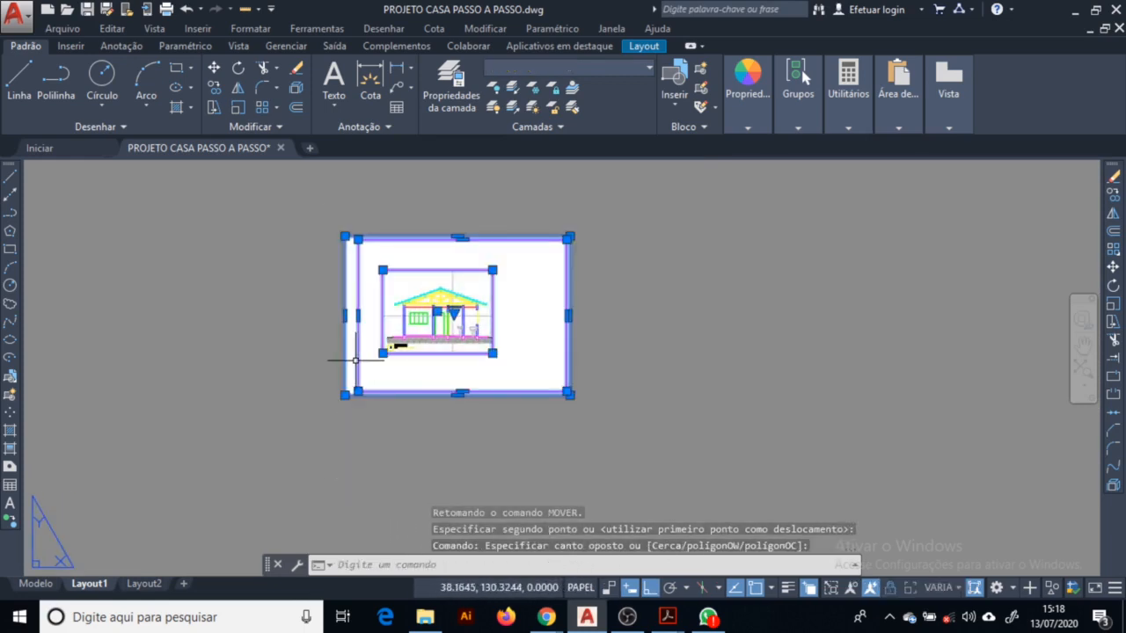
pyautogui.write('m')
pyautogui.press('Return')
pyautogui.click(462, 371)
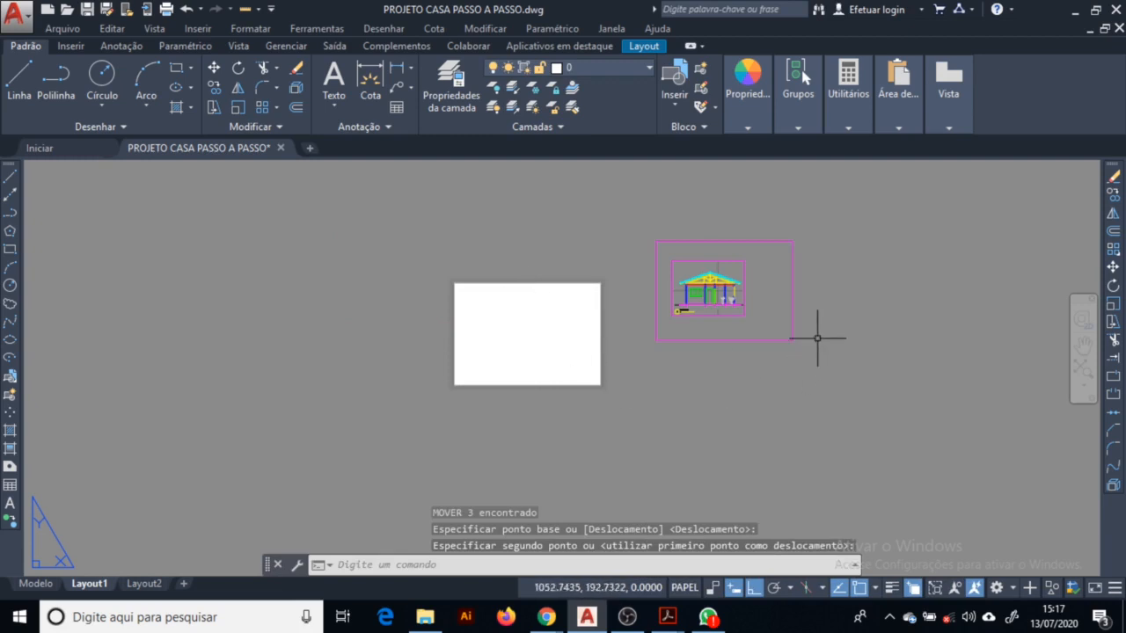
pyautogui.press('Escape')
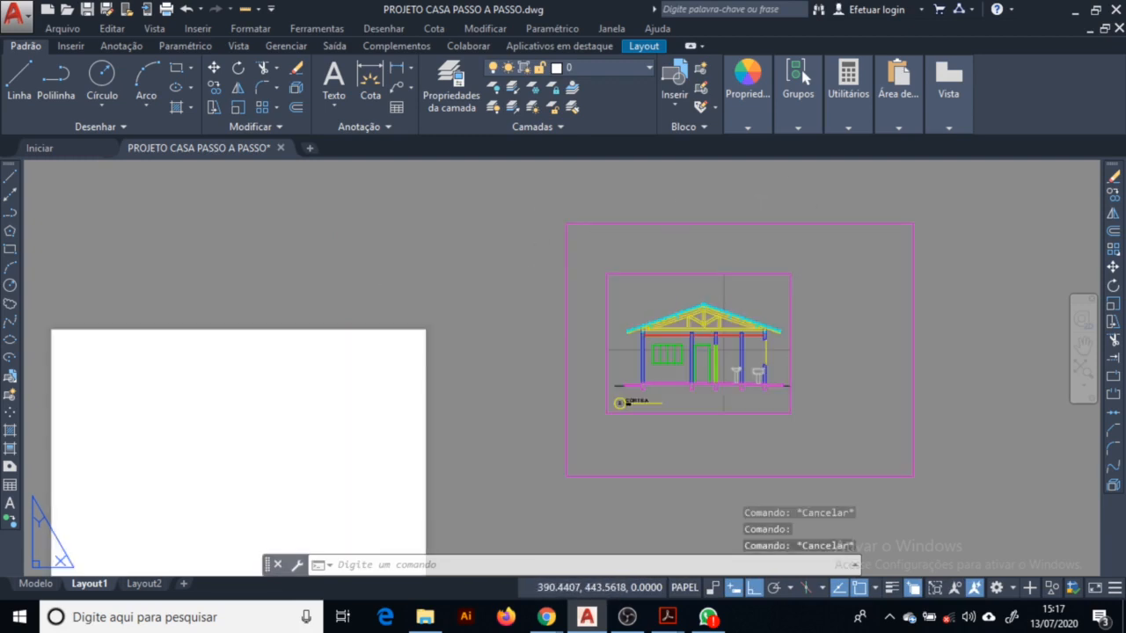
# Set Layout1's plot area to a window picked on the outer rectangle's opposite corners and apply it to the layout.
pyautogui.hotkey('ctrl', 'p')
pyautogui.click(295, 399)
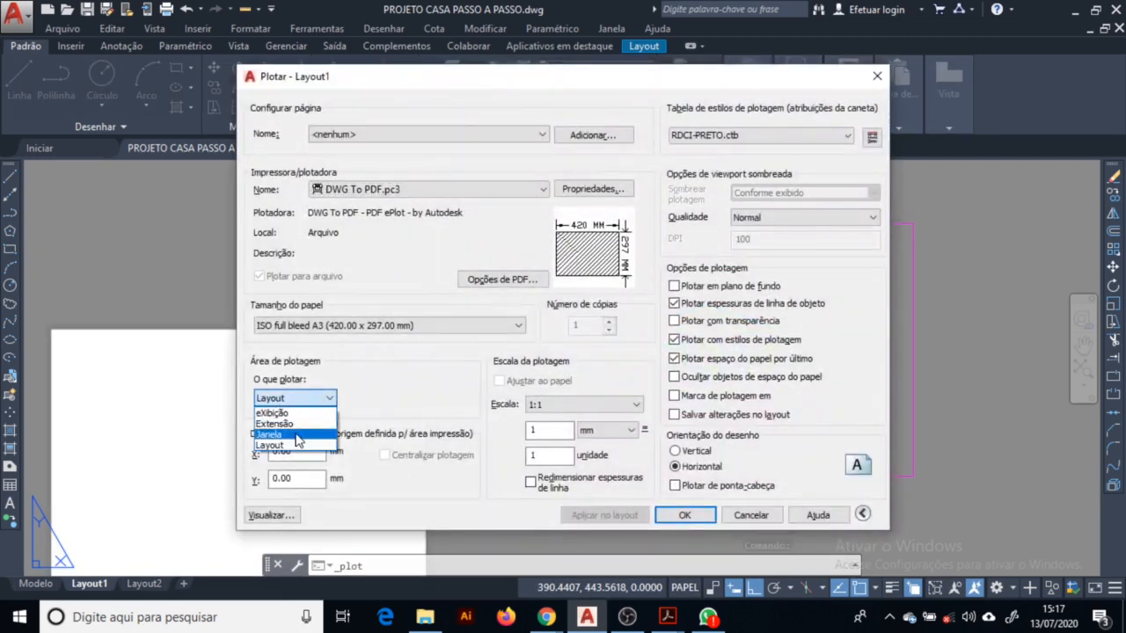
pyautogui.click(298, 434)
pyautogui.click(400, 398)
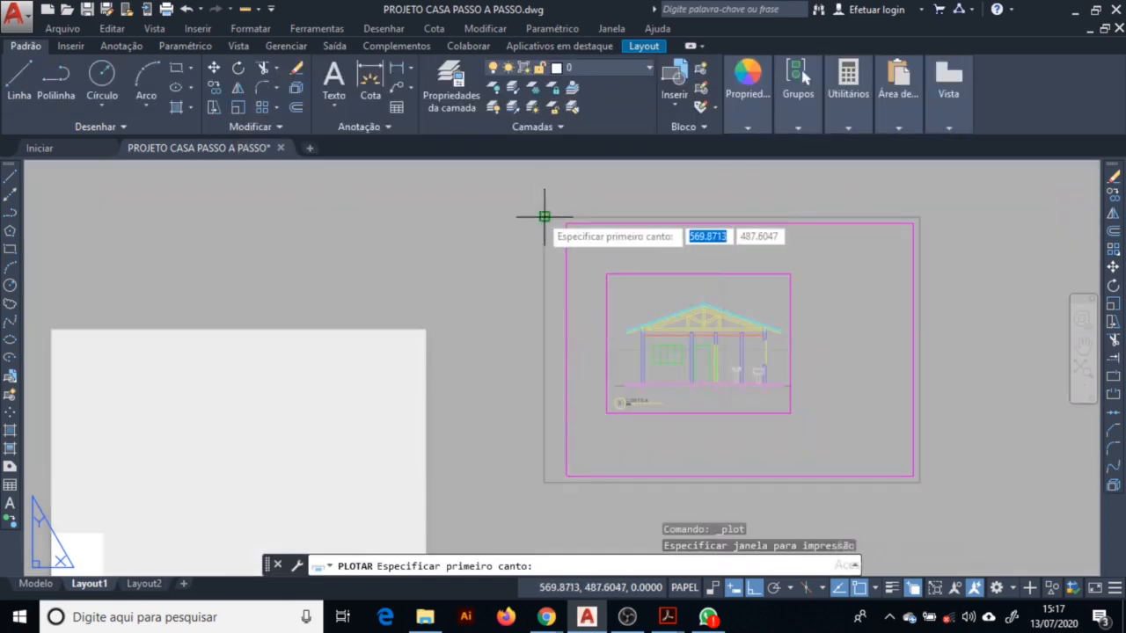
pyautogui.click(544, 217)
pyautogui.click(924, 476)
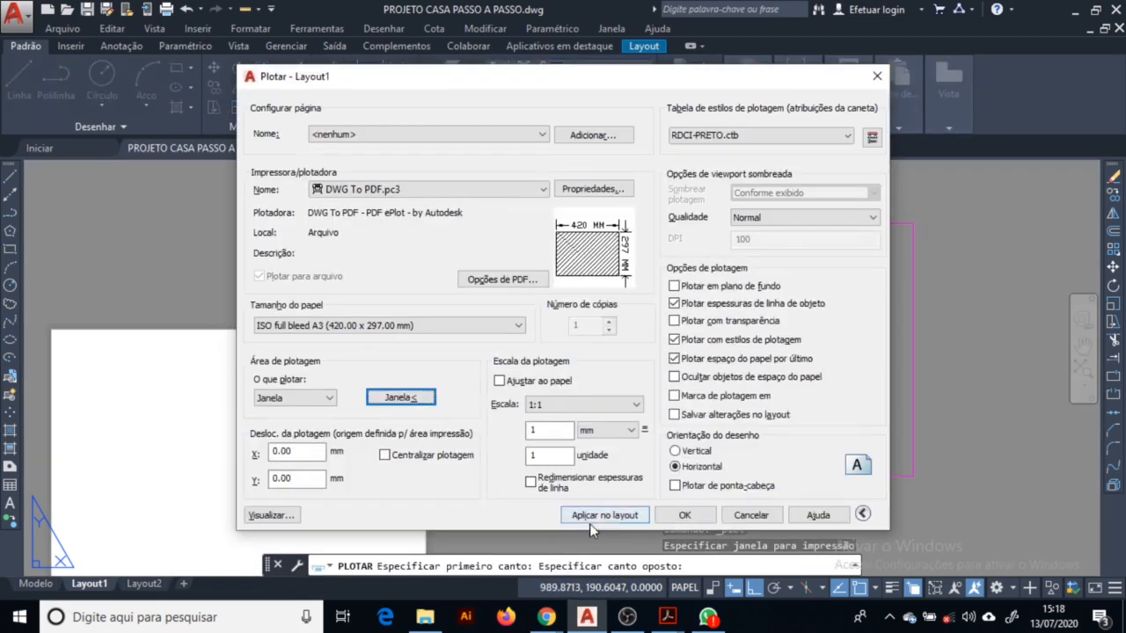
pyautogui.click(686, 516)
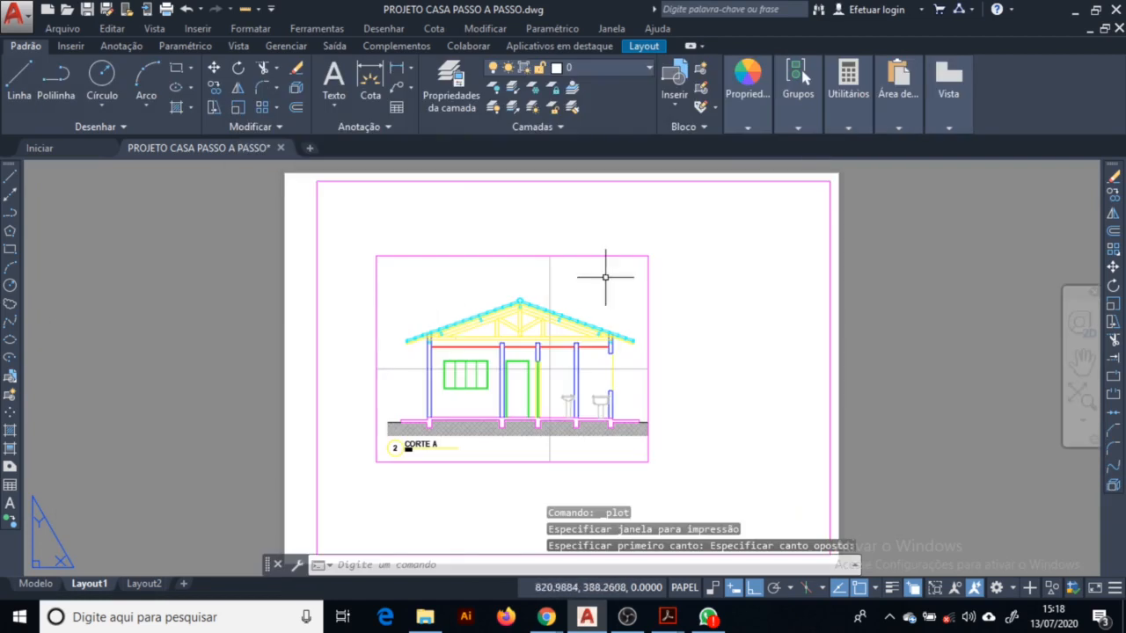
# Insert the CARIMBO-ARQ block at the inner frame's lower-right corner, accepting the default attribute values.
pyautogui.scroll(-2, 331, 238)
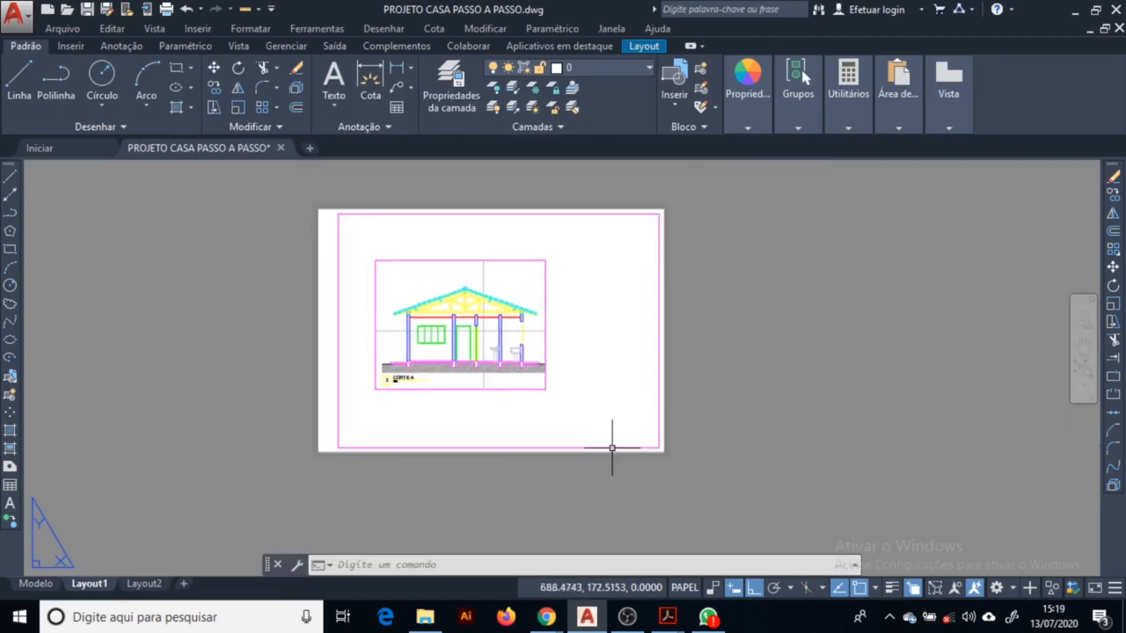
pyautogui.scroll(2, 567, 413)
pyautogui.moveTo(606, 361); pyautogui.dragTo(644, 400, button='middle')
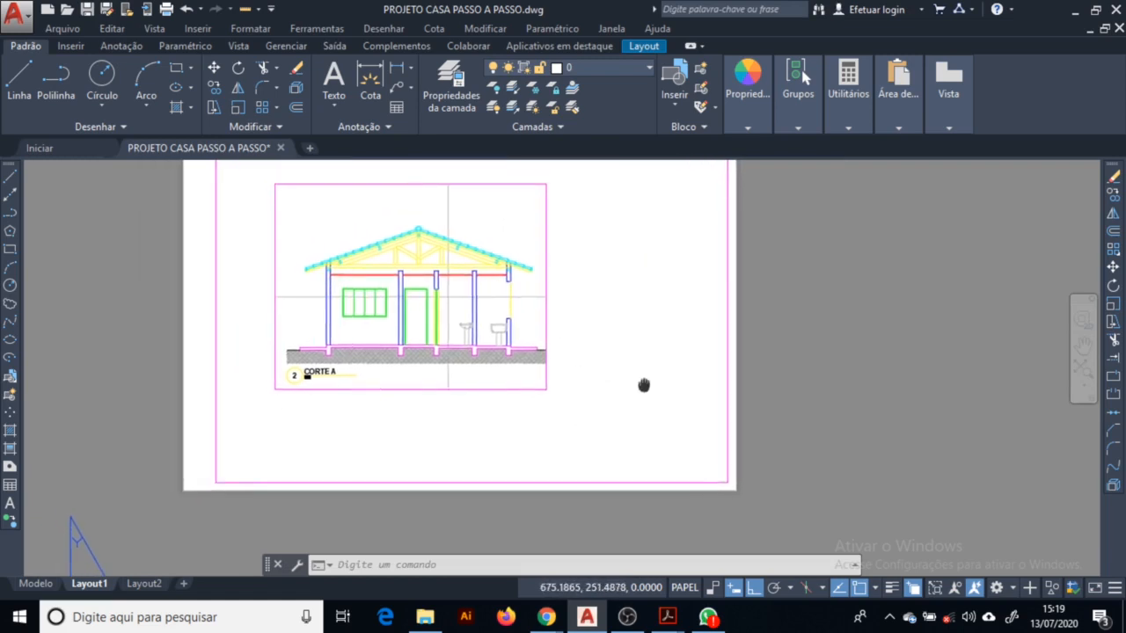
pyautogui.click(674, 109)
pyautogui.click(634, 230)
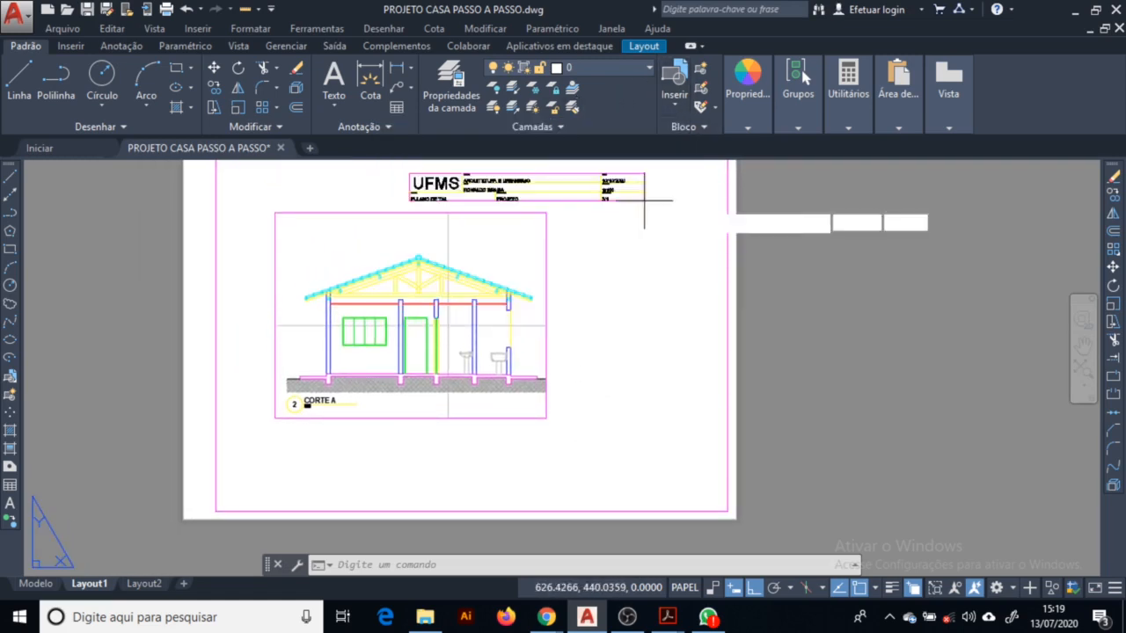
pyautogui.moveTo(671, 411); pyautogui.dragTo(611, 201, button='middle')
pyautogui.click(666, 296)
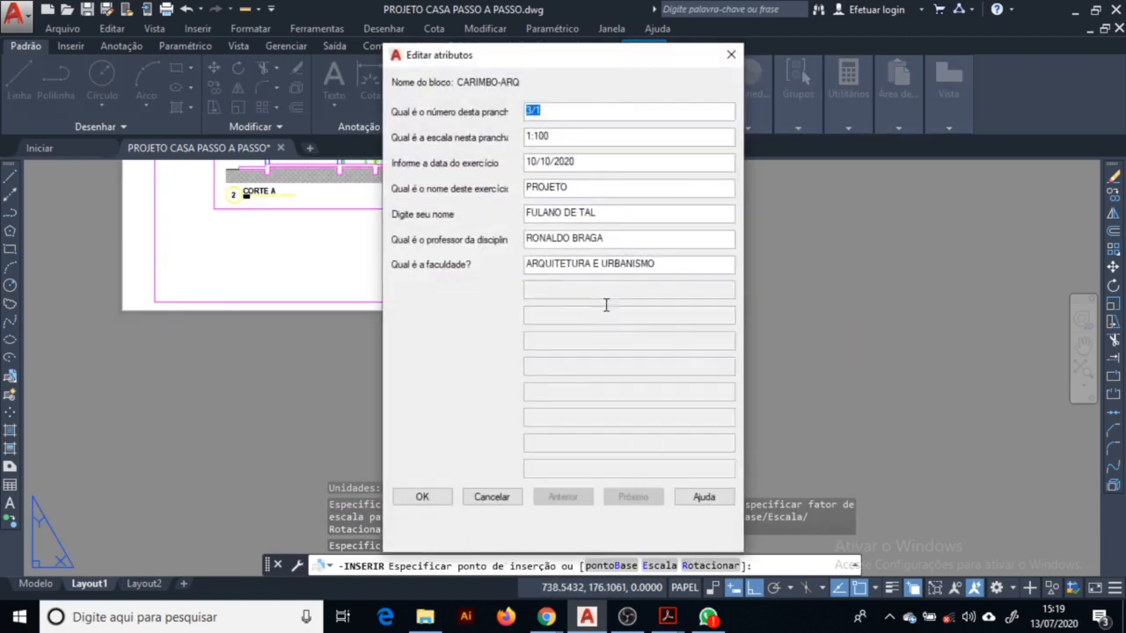
pyautogui.click(424, 498)
pyautogui.press('Escape')
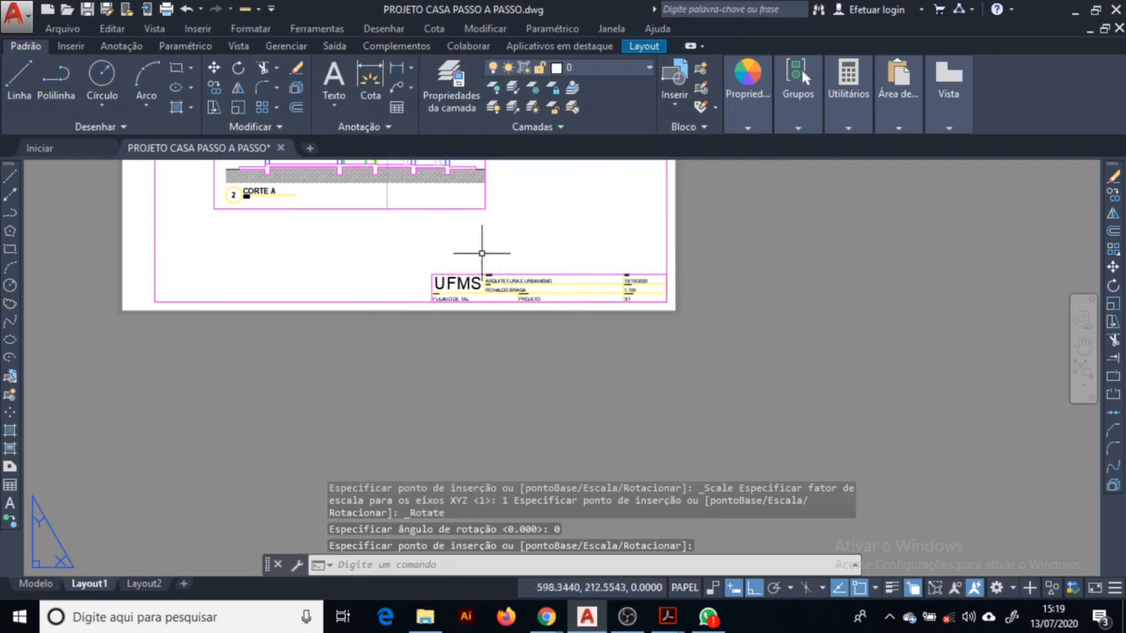
# Check the A3 fold distances in the NBR 6492 PDF and draw a fold mark from the title block's lower-left corner down to the sheet edge.
pyautogui.scroll(-4, 307, 322)
pyautogui.moveTo(550, 393); pyautogui.dragTo(477, 120, button='middle')
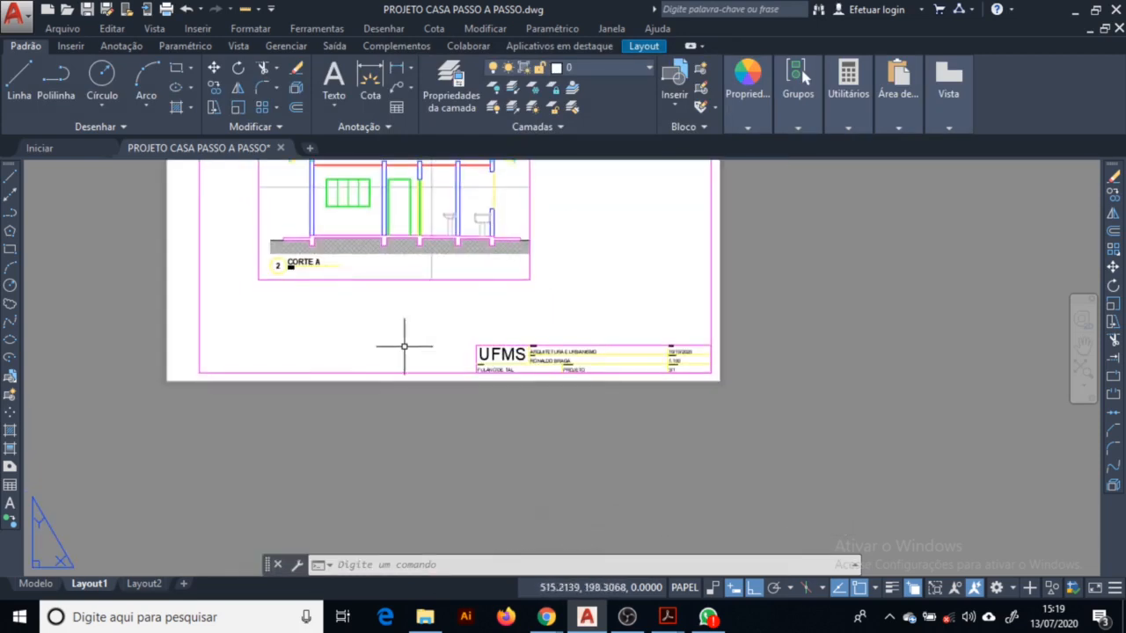
pyautogui.click(20, 79)
pyautogui.click(668, 617)
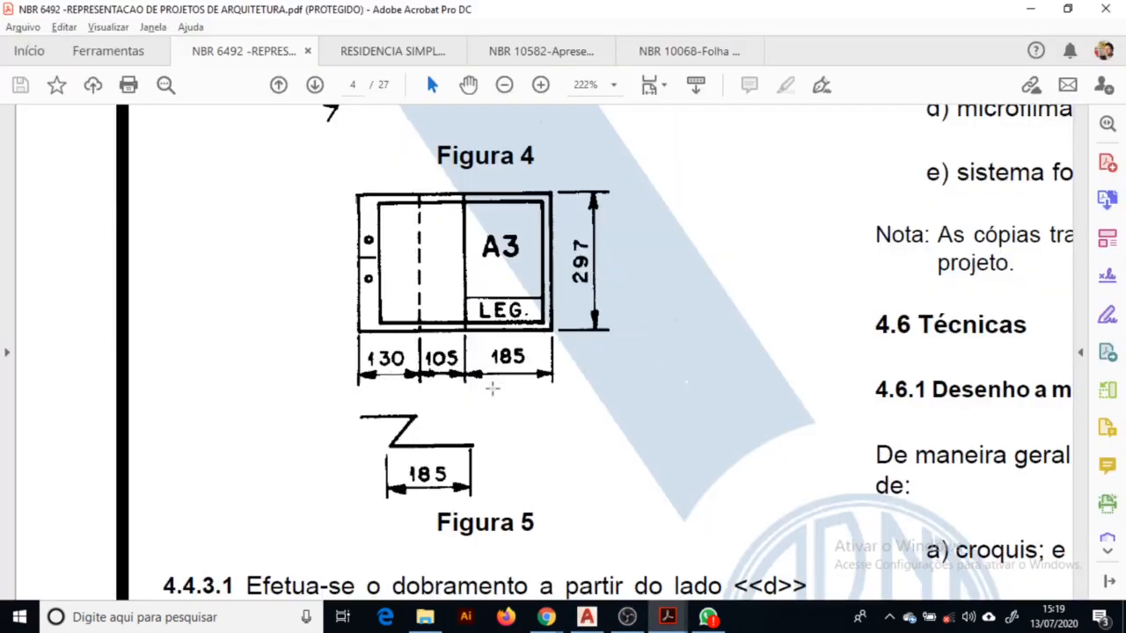
pyautogui.hotkey('alt', 'Tab')
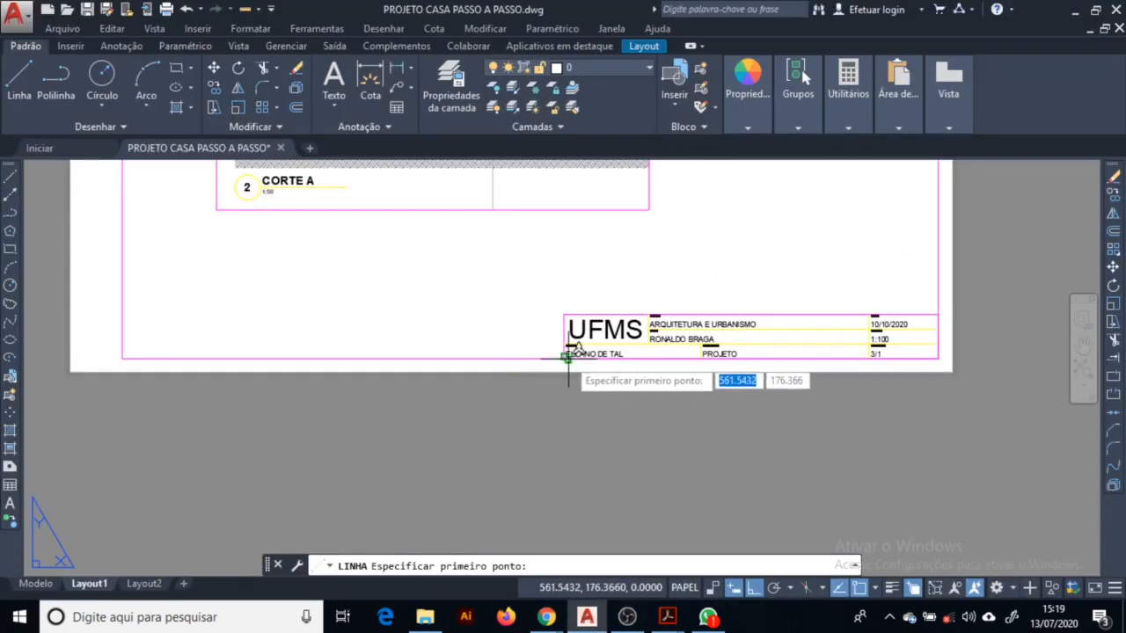
pyautogui.click(565, 358)
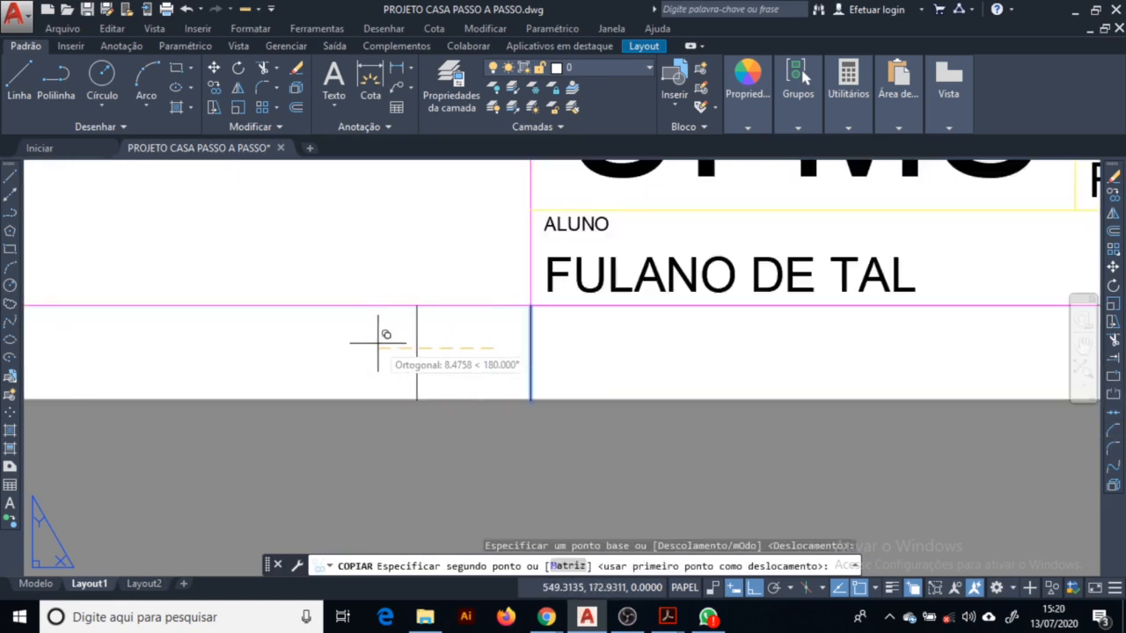
# Copy the fold mark 130 horizontally away from the title block along the sheet's lower margin.
pyautogui.write('130')
pyautogui.press('Return')
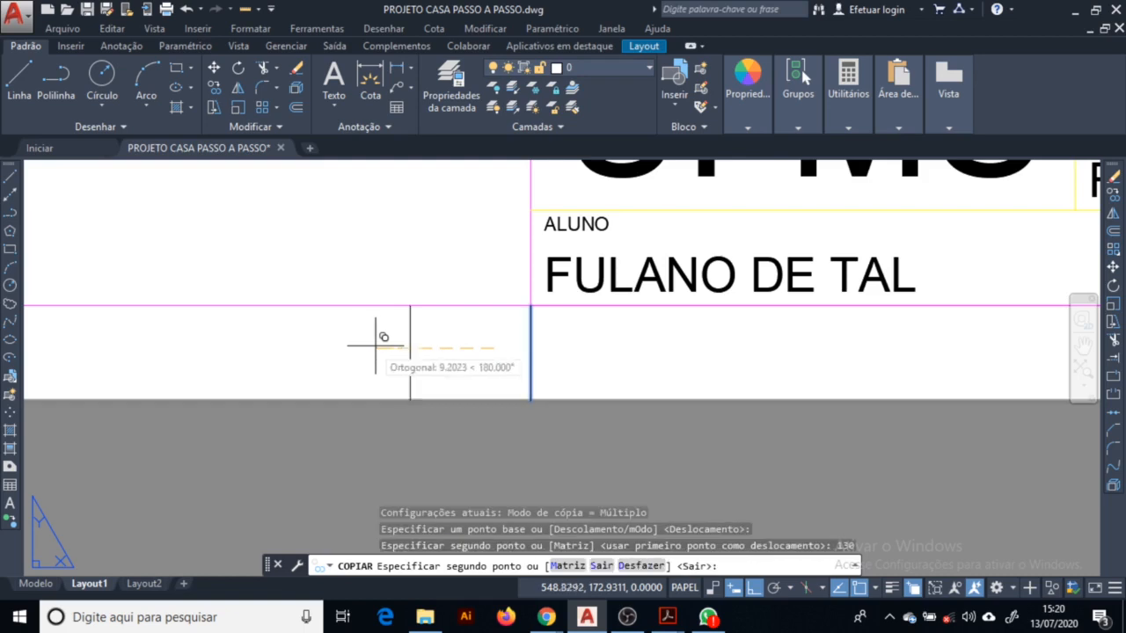
pyautogui.press('Escape')
pyautogui.scroll(-10, 632, 448)
# Select the two fold marks without the outer rectangle and set their colour to red.
pyautogui.click(640, 453)
pyautogui.click(417, 439)
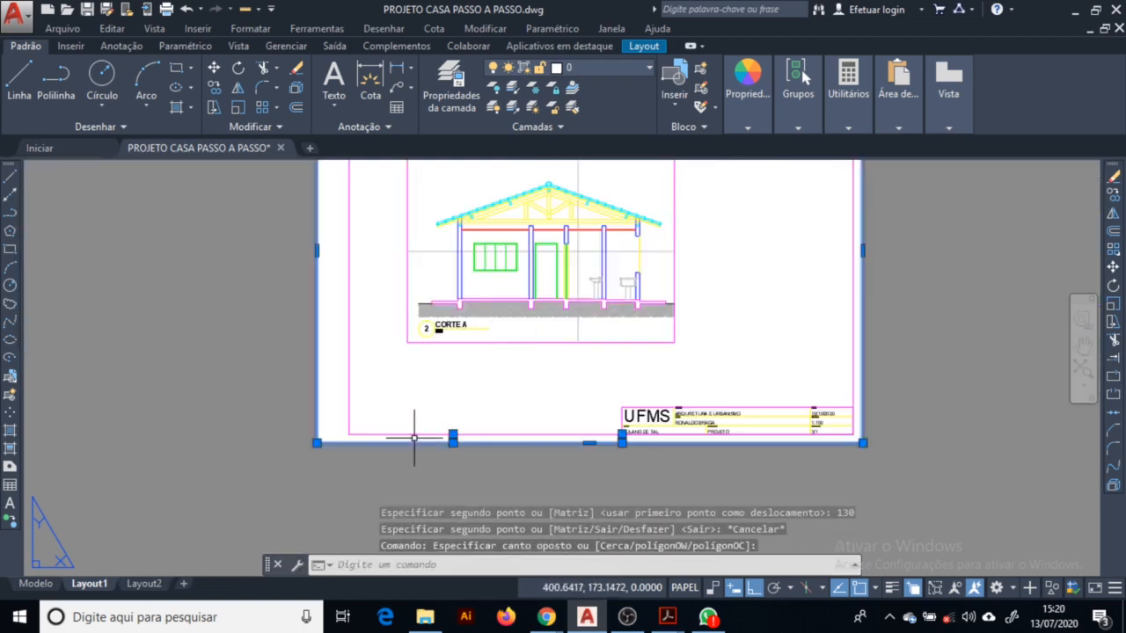
pyautogui.keyDown('shift'); pyautogui.click(414, 438); pyautogui.keyUp('shift')
pyautogui.keyDown('shift'); pyautogui.click(402, 465); pyautogui.keyUp('shift')
pyautogui.scroll(-3, 535, 443)
pyautogui.scroll(3, 524, 255)
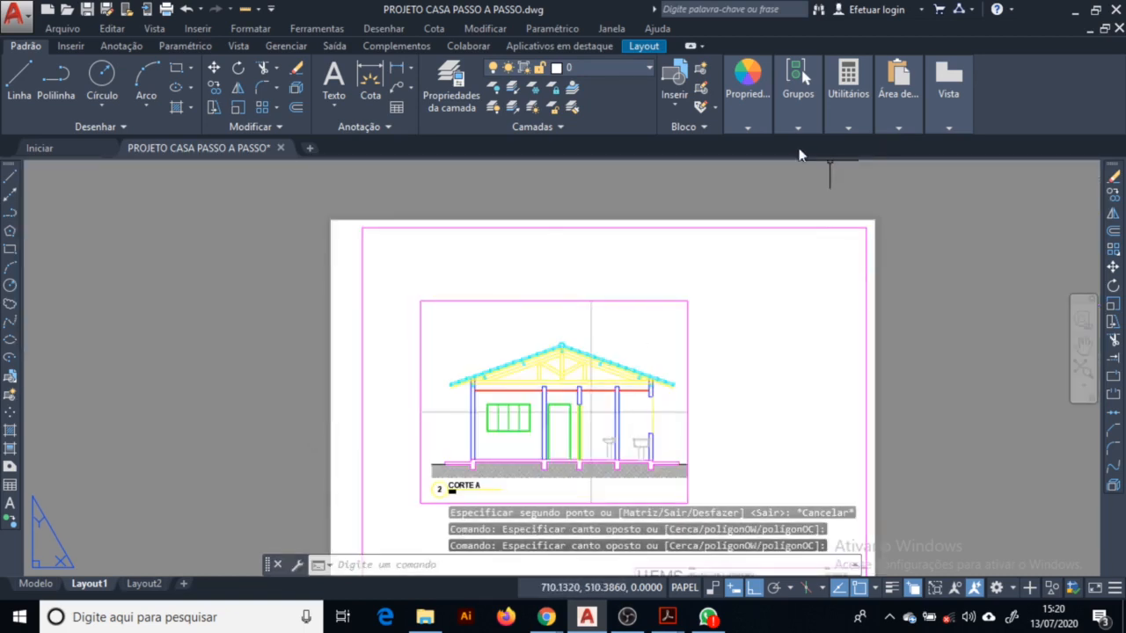
pyautogui.click(747, 128)
pyautogui.click(700, 146)
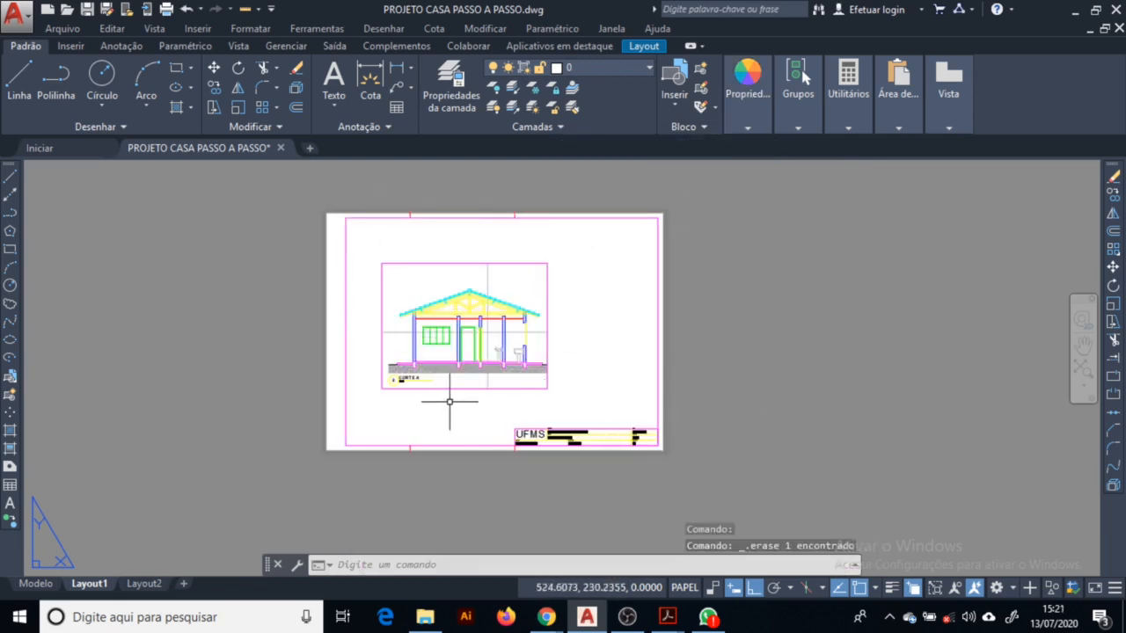
pyautogui.click(346, 363)
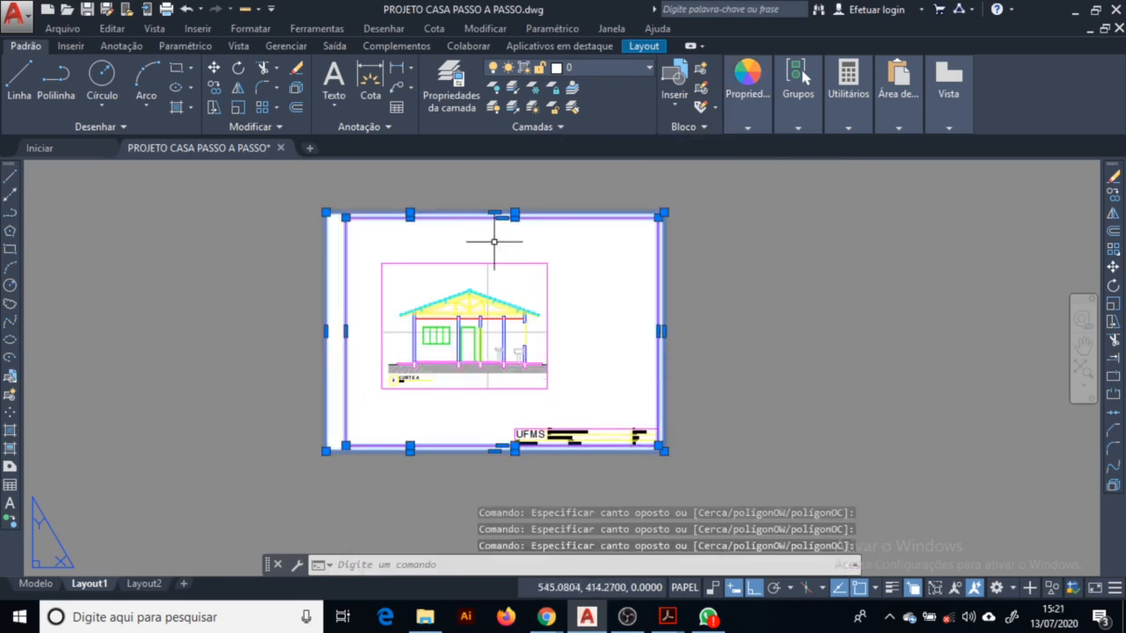
pyautogui.rightClick(661, 239)
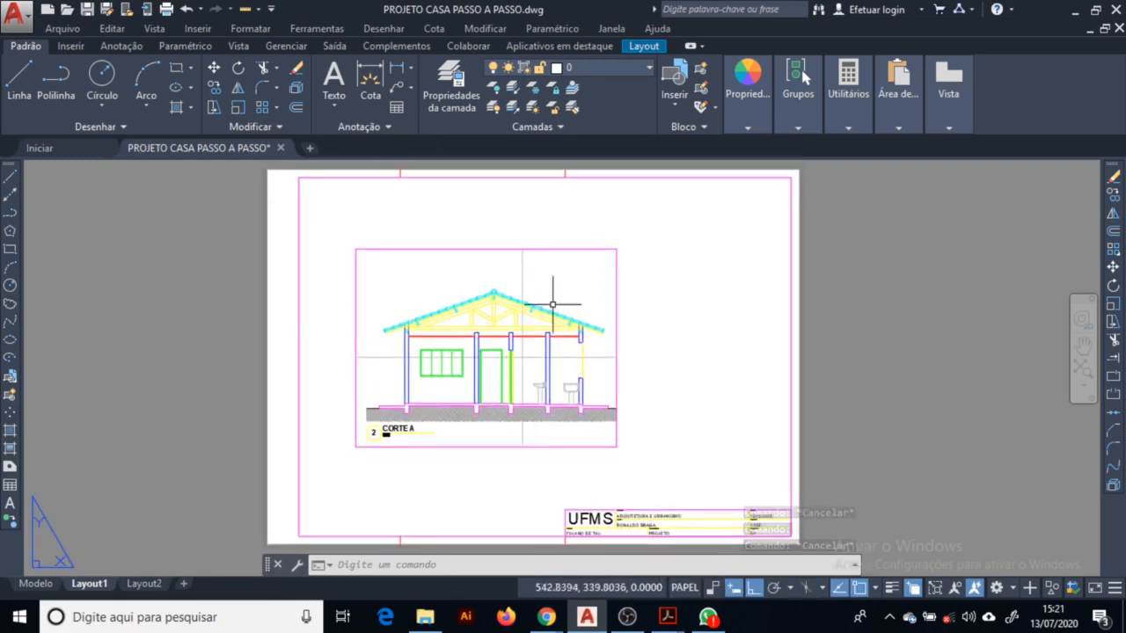
pyautogui.click(635, 333)
pyautogui.click(596, 352)
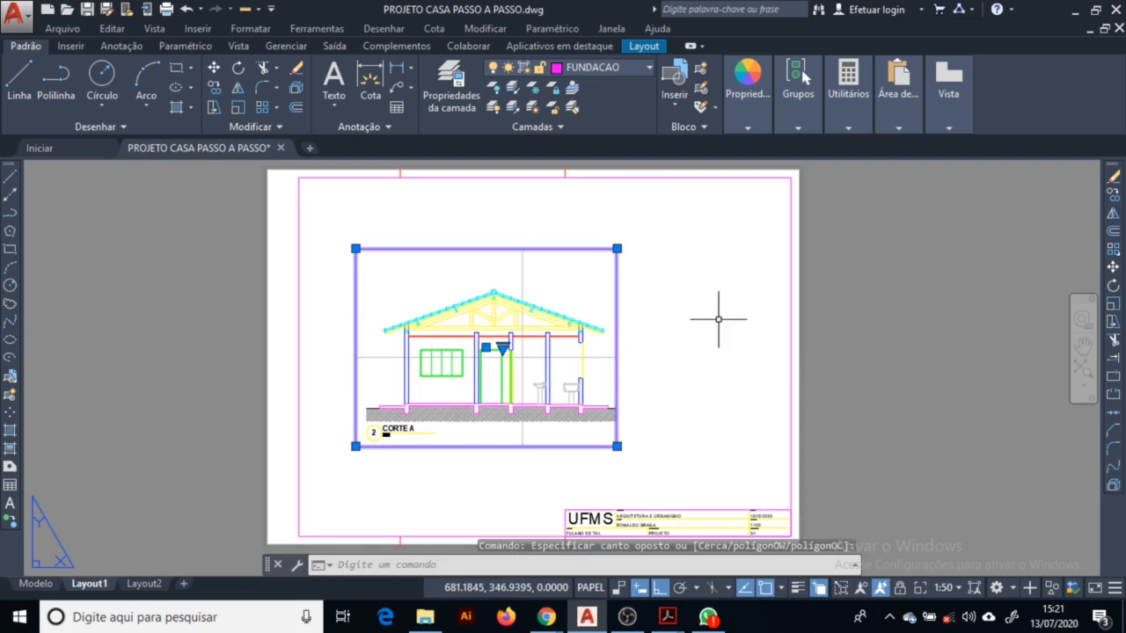
pyautogui.press('Escape')
pyautogui.click(663, 326)
pyautogui.click(603, 360)
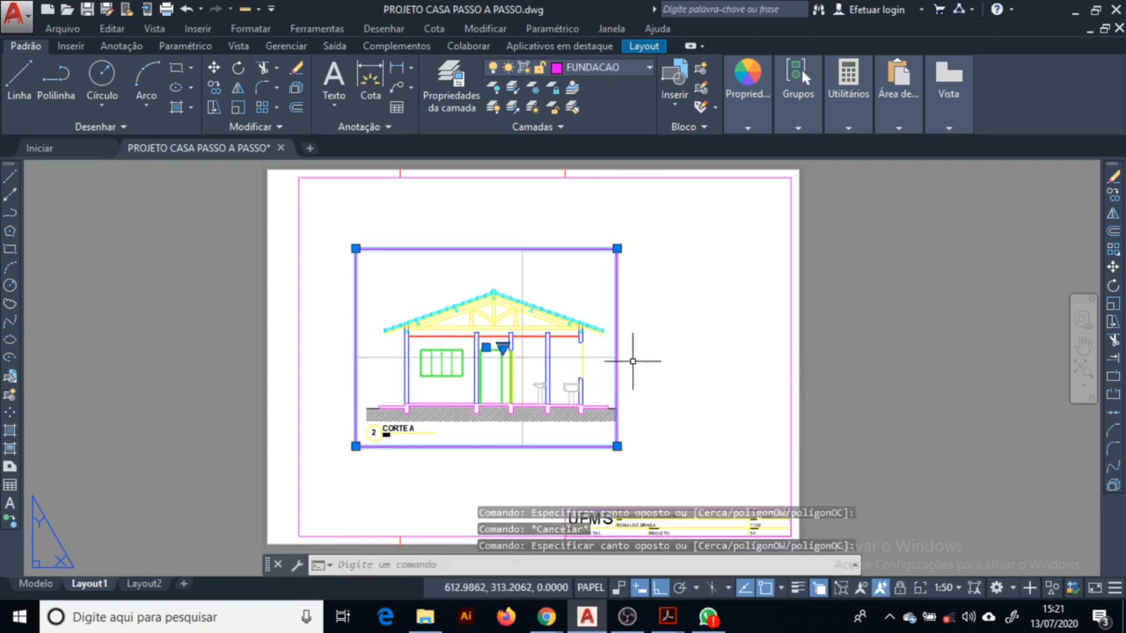
pyautogui.press('Escape')
# Put the CORTE A viewport on the Defpoints layer and review the layers, including CARIMBO, in the layer properties list.
pyautogui.click(660, 321)
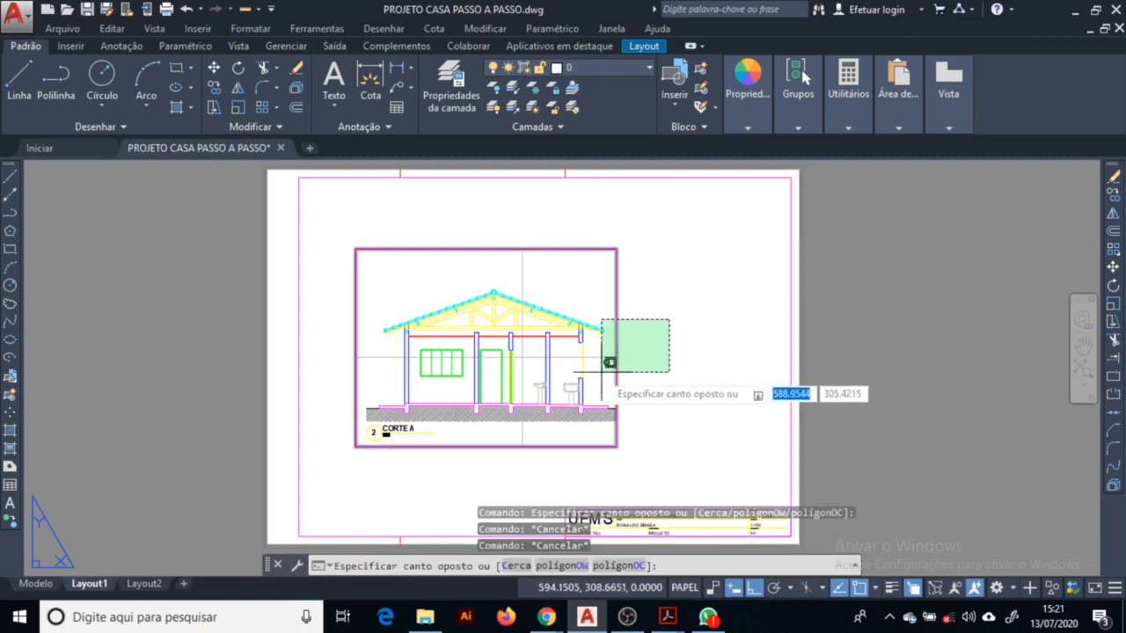
pyautogui.click(604, 372)
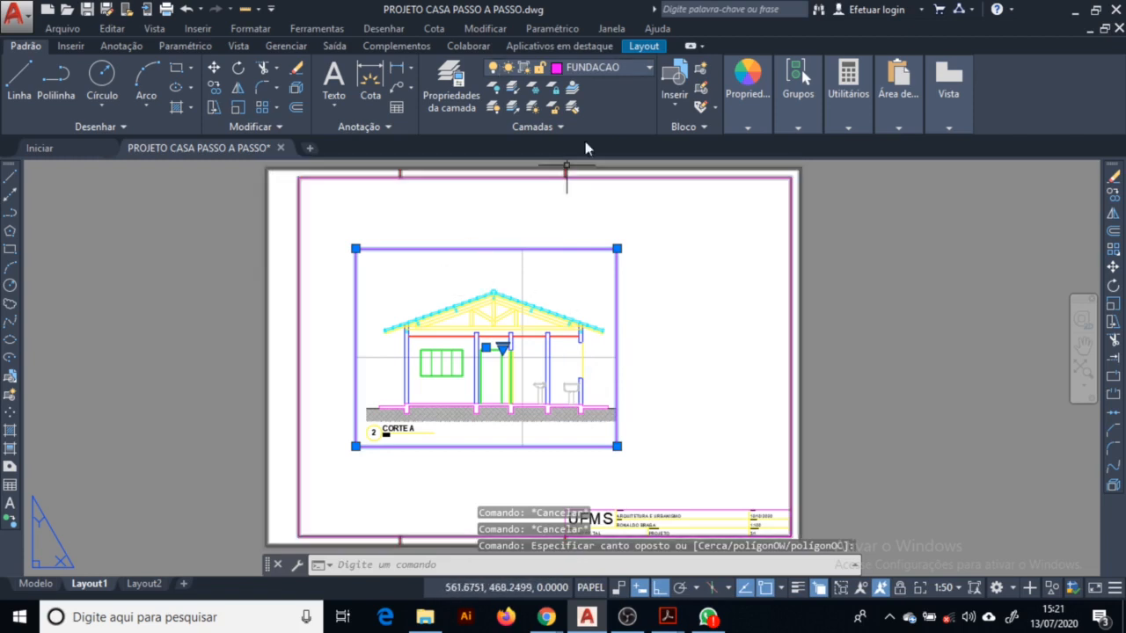
pyautogui.scroll(1, 578, 194)
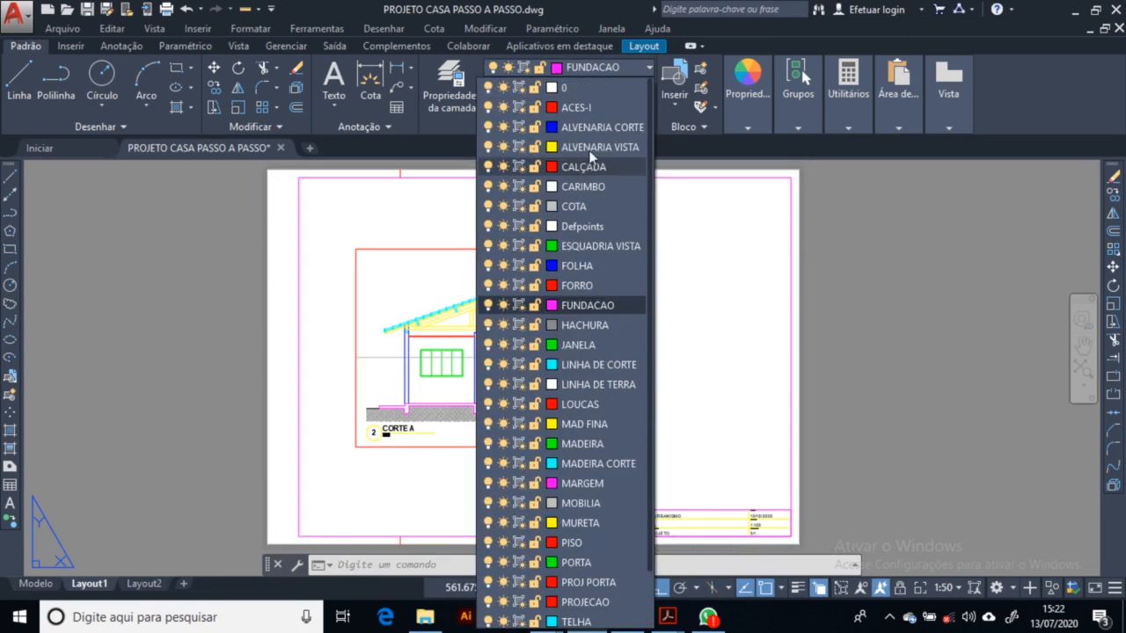
pyautogui.click(582, 226)
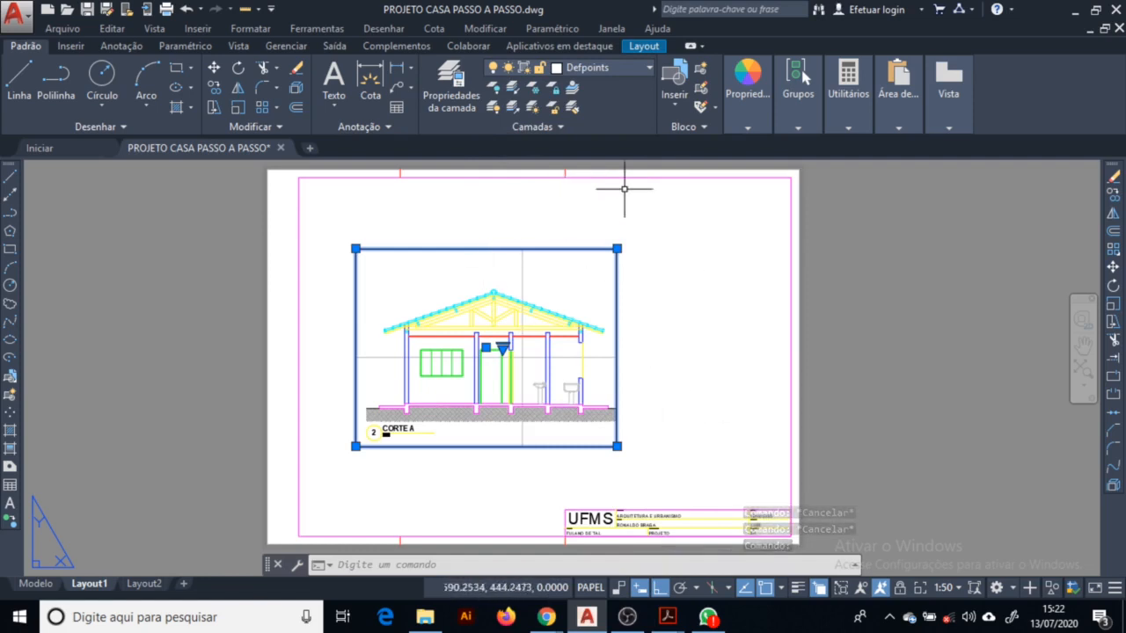
pyautogui.click(452, 83)
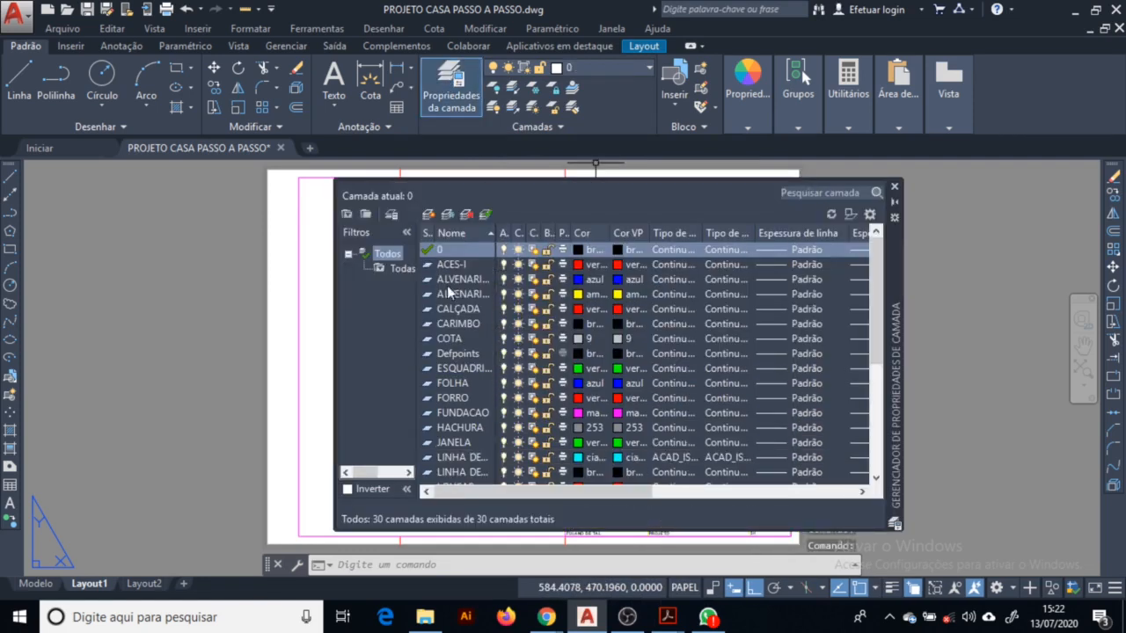
pyautogui.click(469, 324)
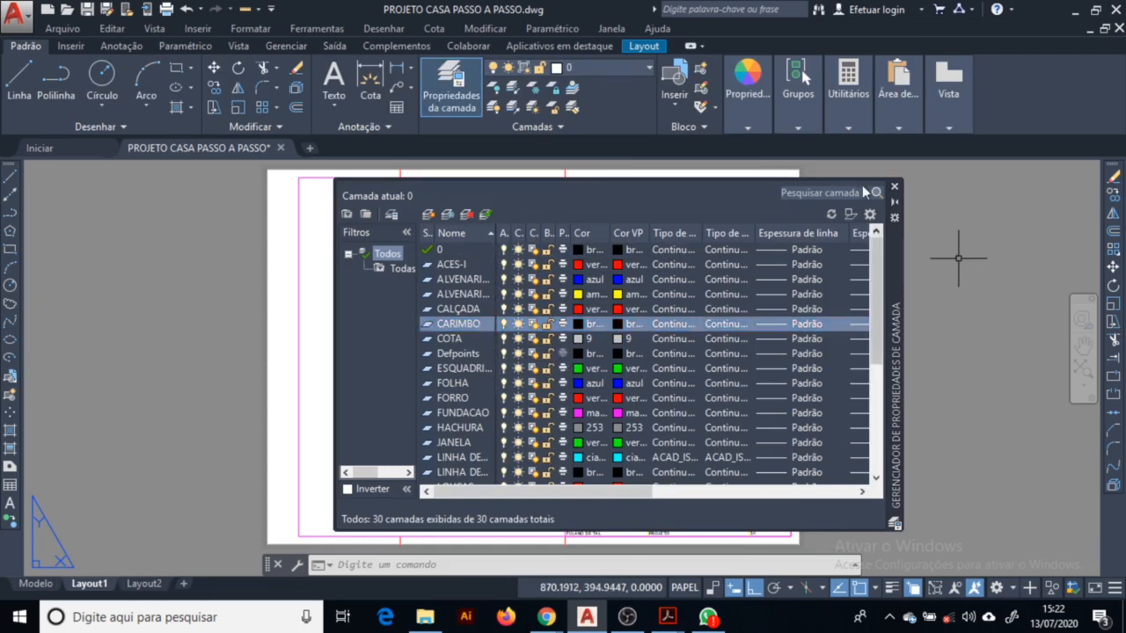
pyautogui.click(894, 186)
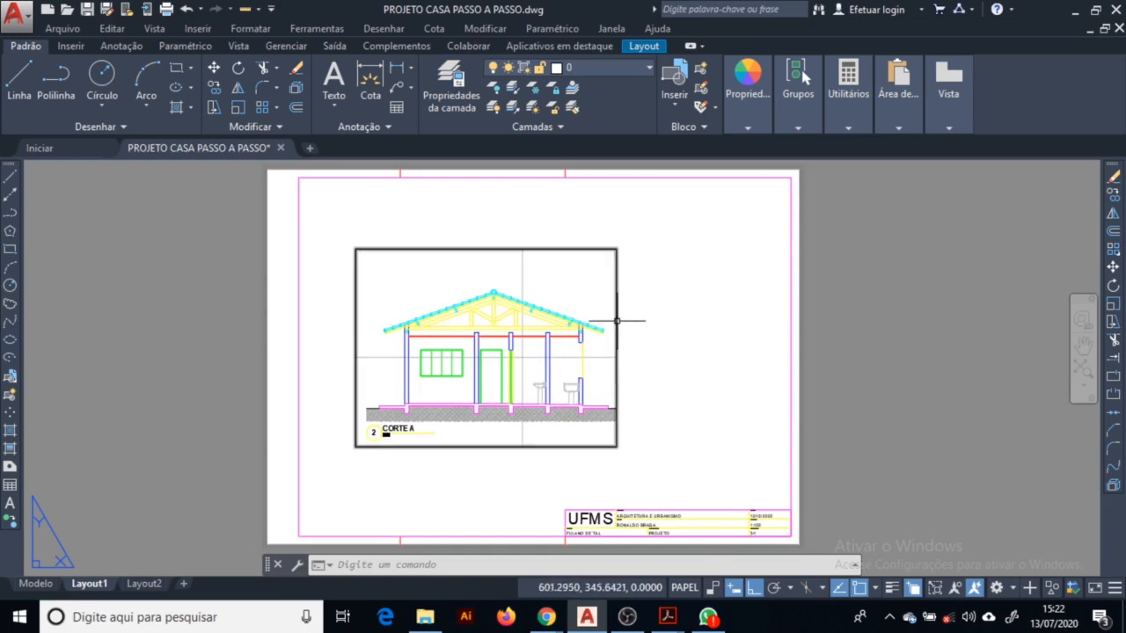
# Delete the CORTE A viewport from the sheet.
pyautogui.click(625, 322)
pyautogui.press('Delete')
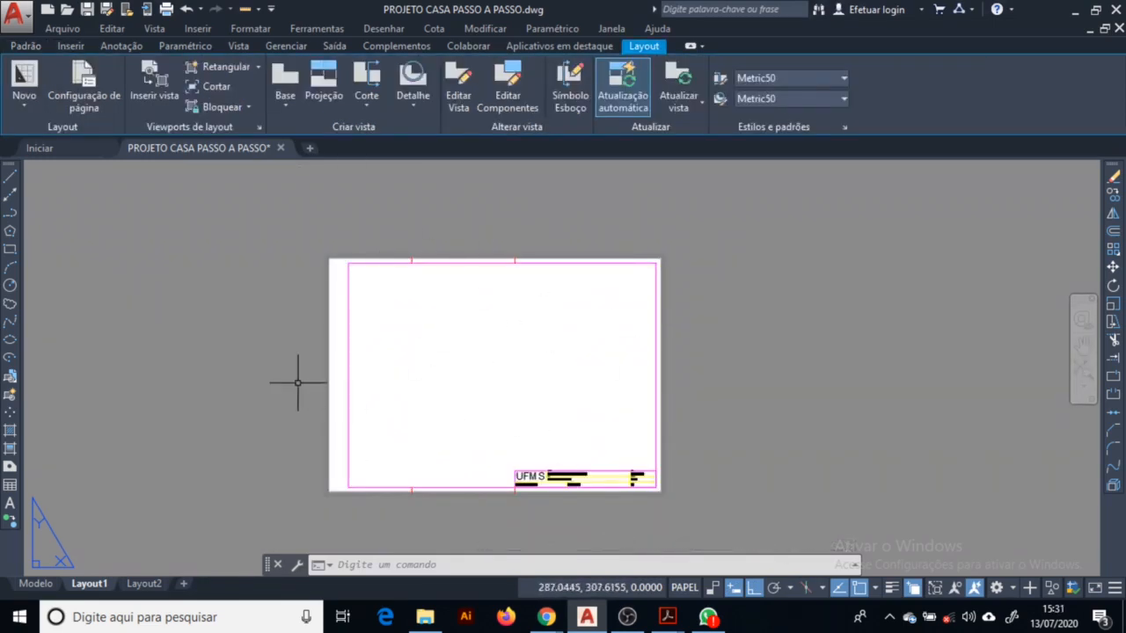
# Insert a model view windowed tightly around the section beside CORTE A and place it in the upper-left part of the frame.
pyautogui.moveTo(297, 383); pyautogui.dragTo(272, 362, button='middle')
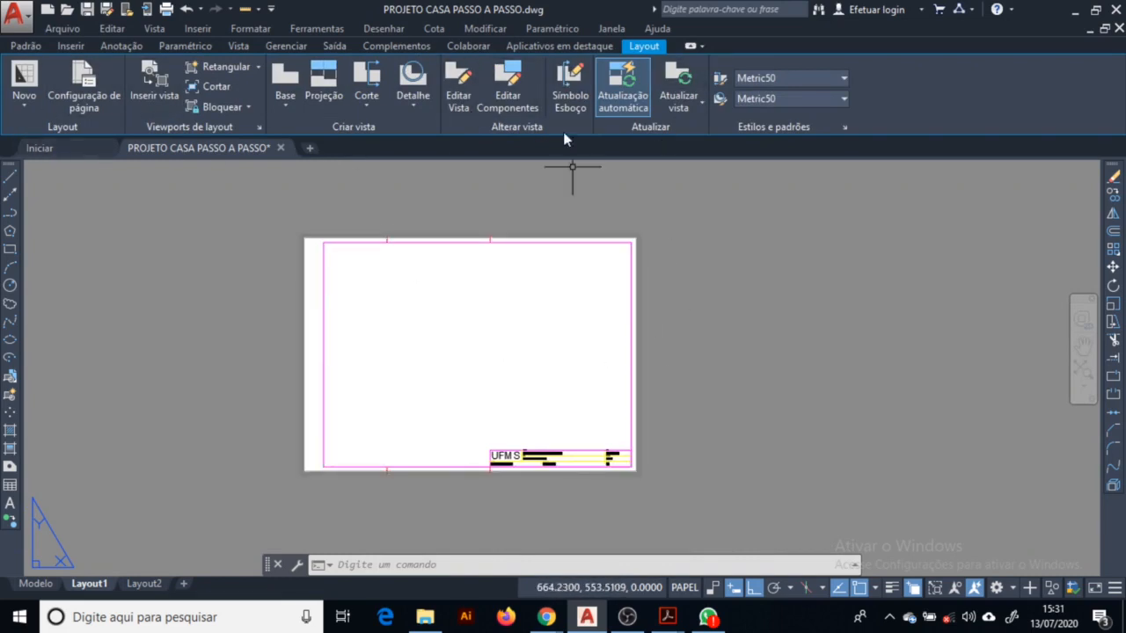
pyautogui.click(170, 98)
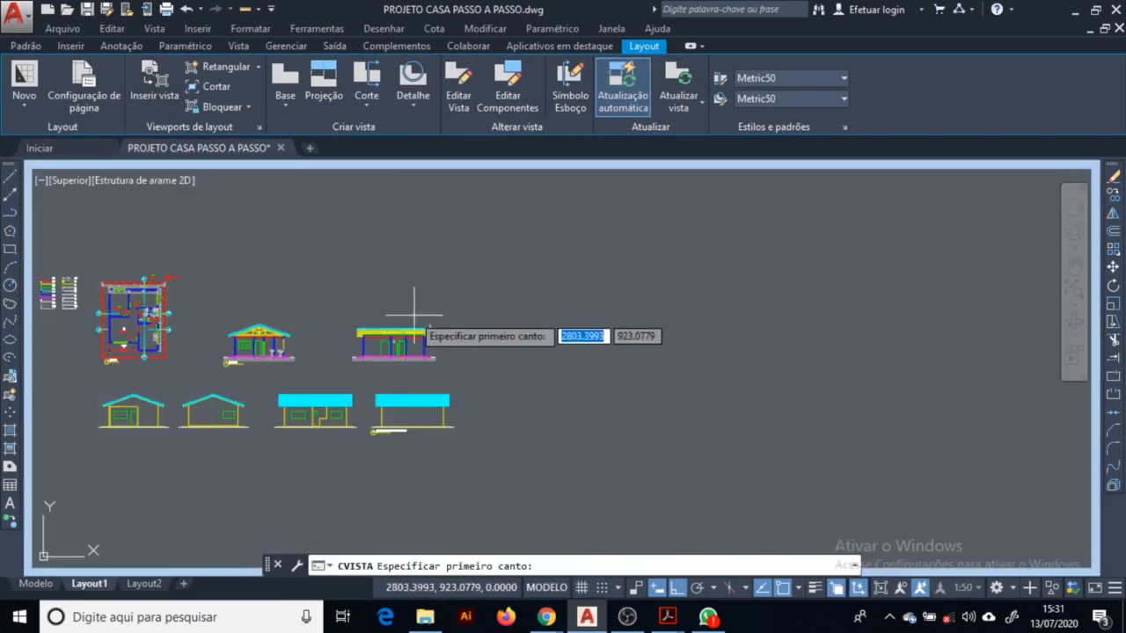
pyautogui.click(337, 311)
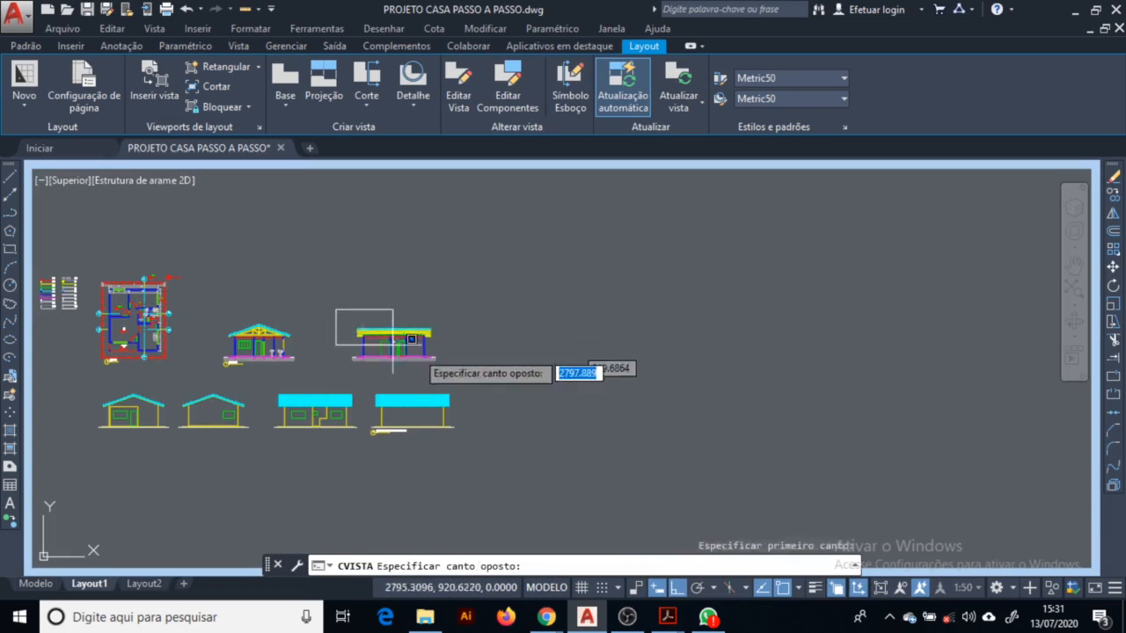
pyautogui.click(450, 367)
pyautogui.scroll(4, 400, 342)
pyautogui.click(201, 270)
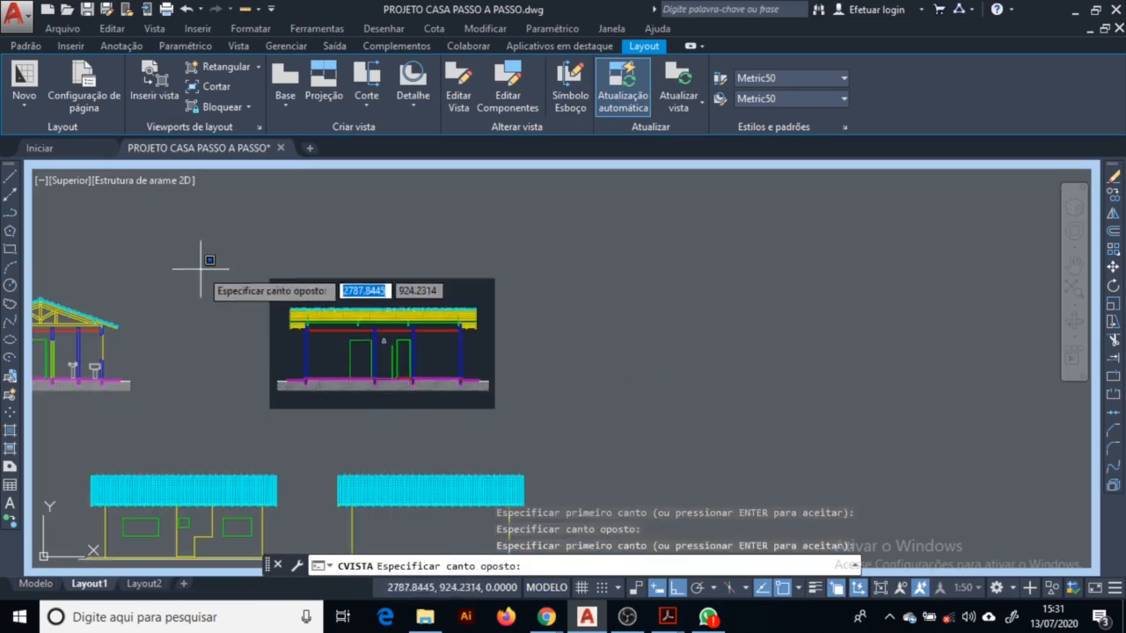
pyautogui.click(416, 437)
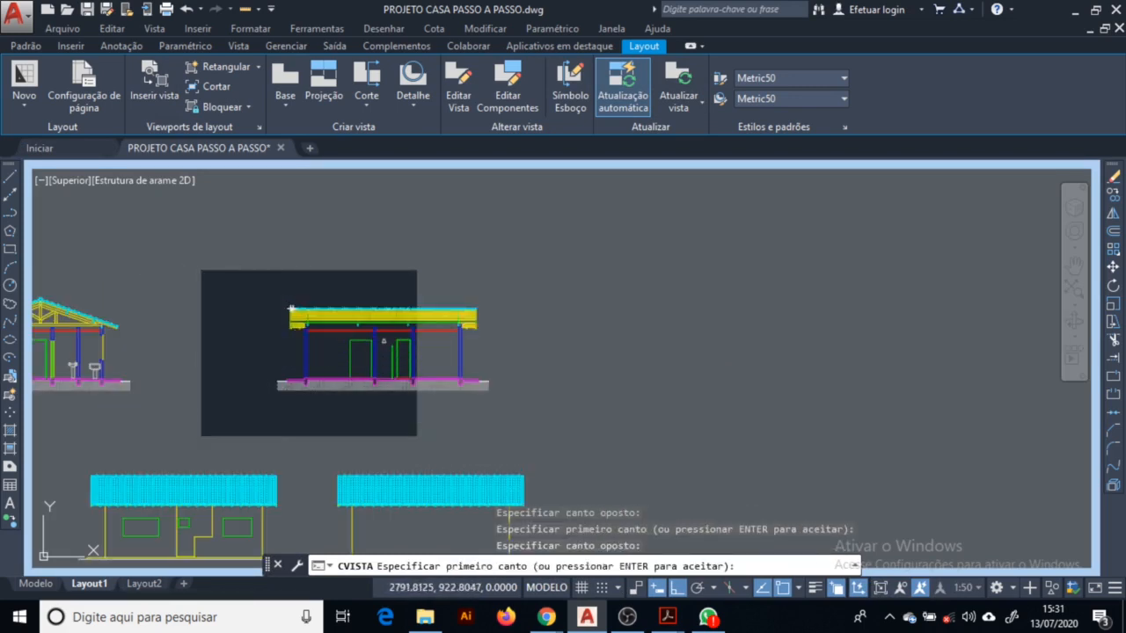
pyautogui.click(272, 295)
pyautogui.click(491, 397)
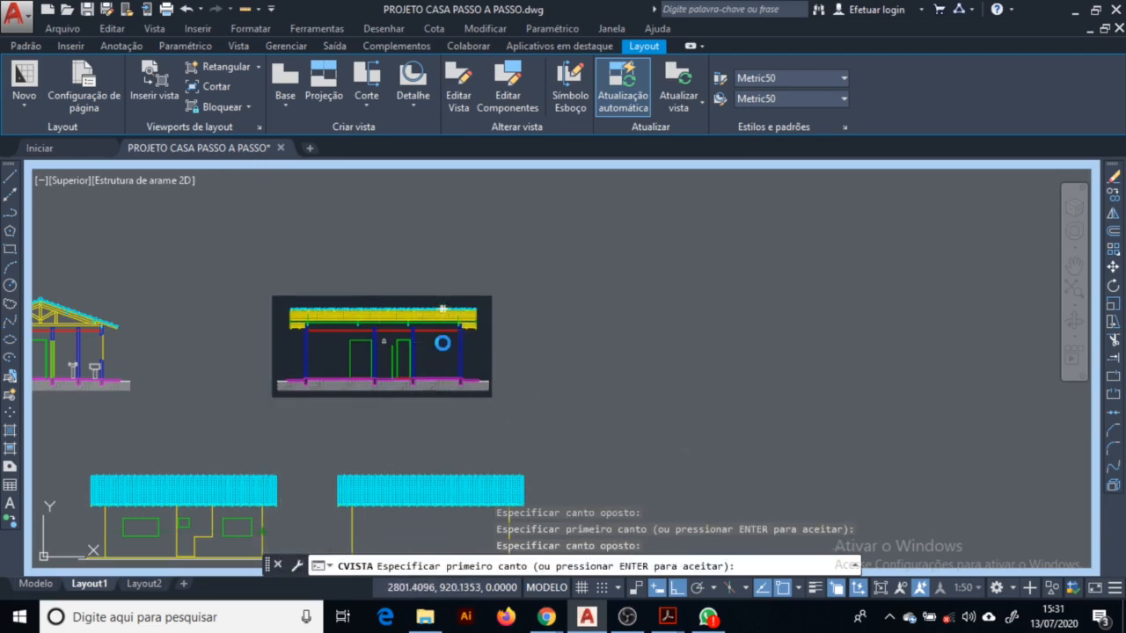
pyautogui.press('Return')
pyautogui.click(414, 288)
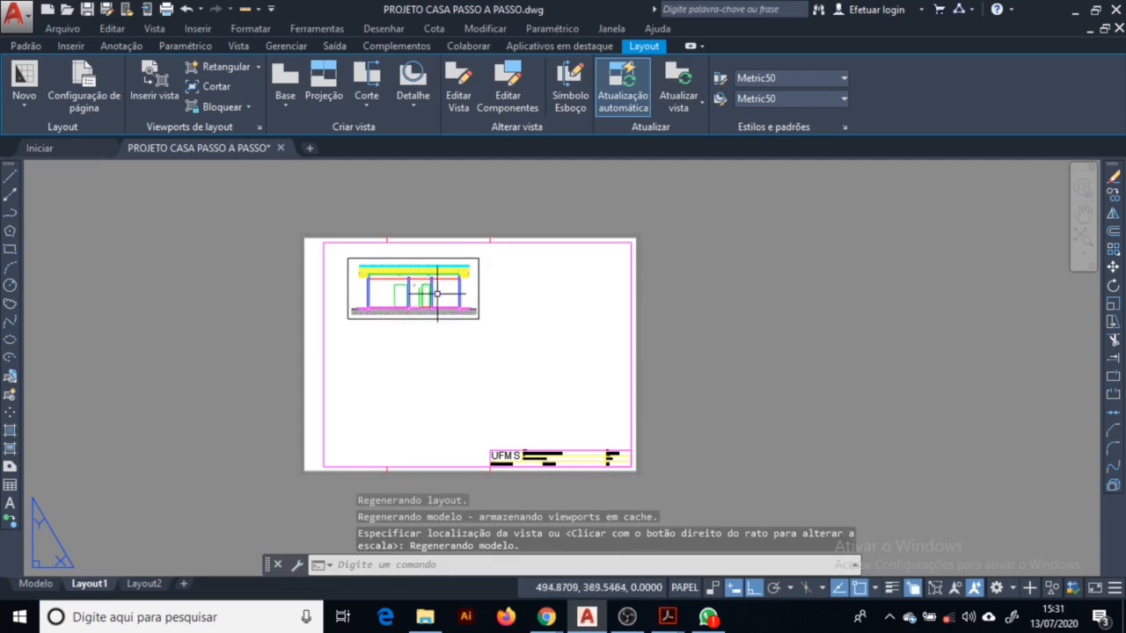
# Set the new viewport's scale to 1:50.
pyautogui.click(475, 290)
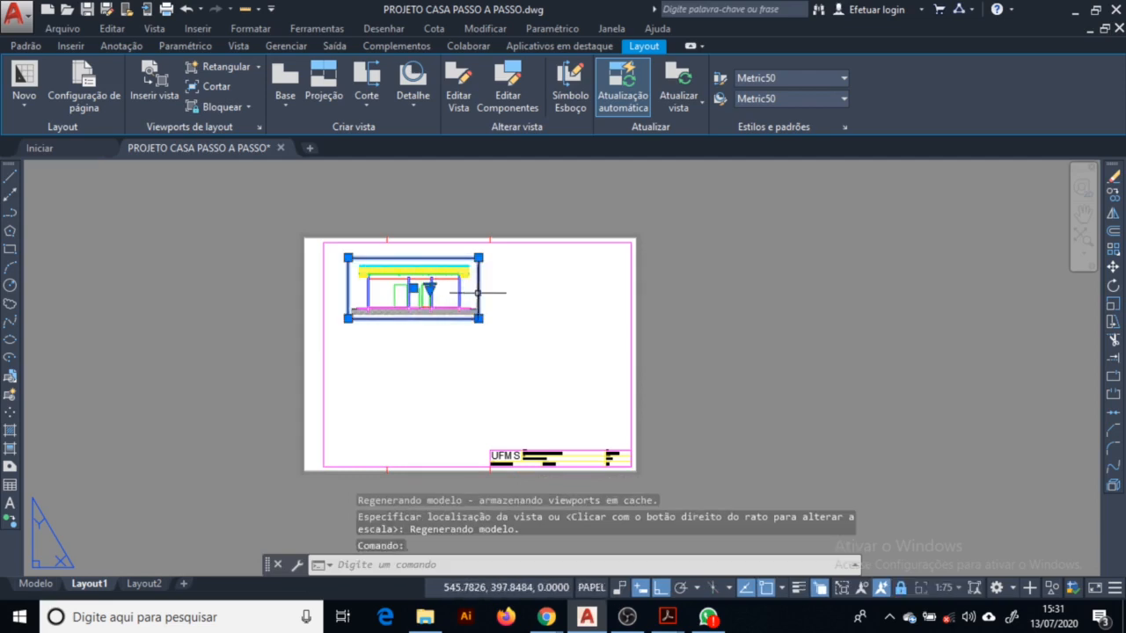
pyautogui.click(429, 288)
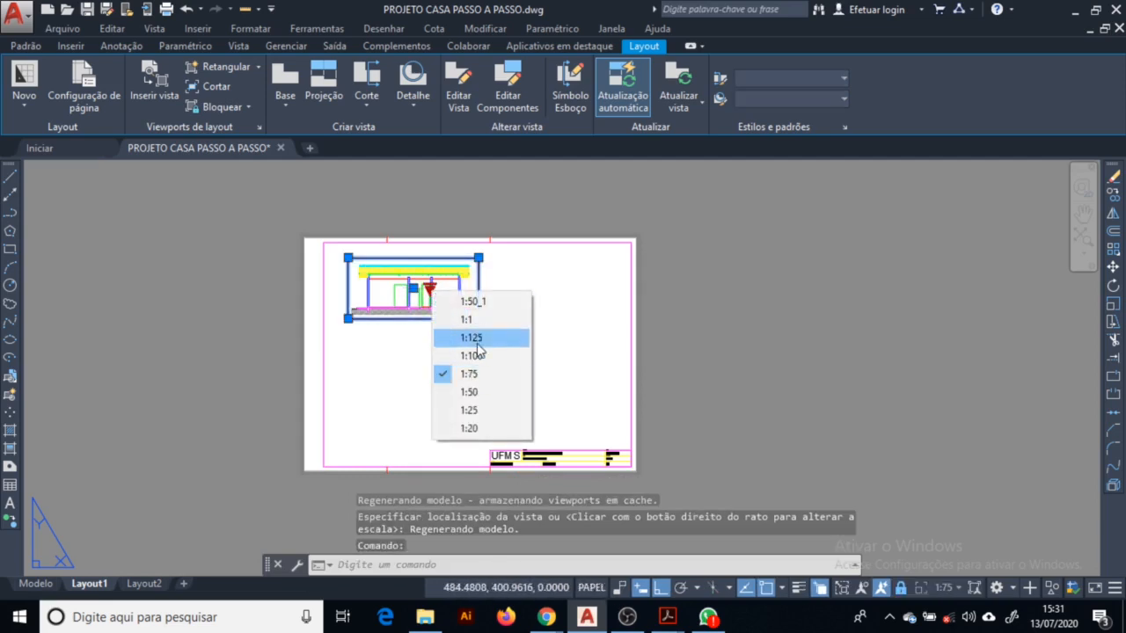
pyautogui.click(476, 392)
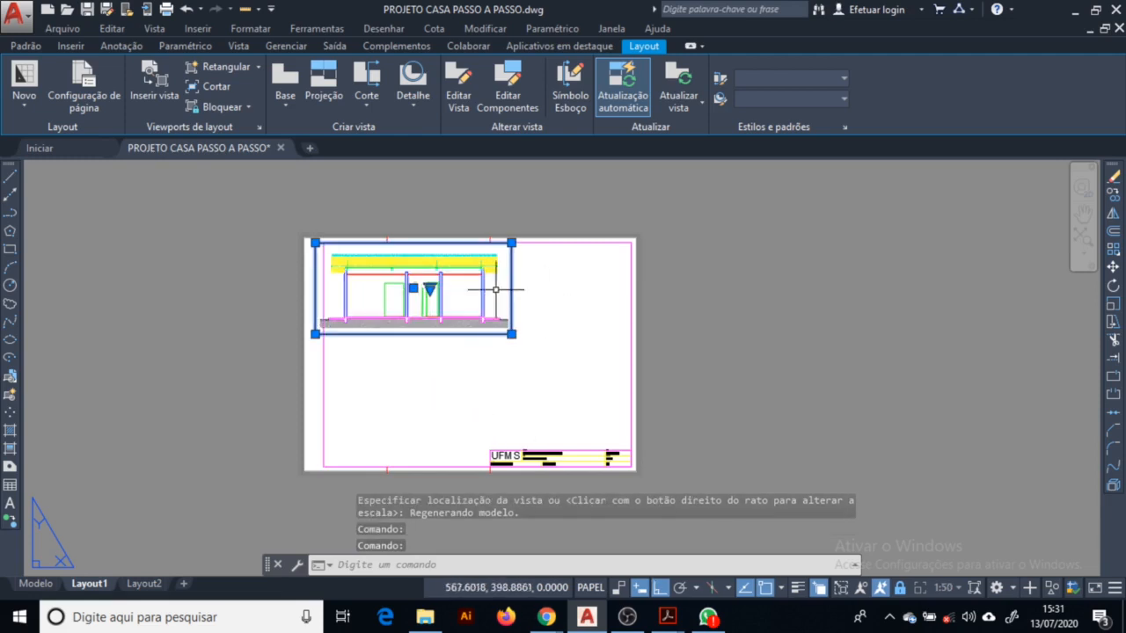
# Move the viewport by its lower-left corner onto the inner frame's left edge.
pyautogui.write('m')
pyautogui.press('Return')
pyautogui.click(315, 335)
pyautogui.click(324, 355)
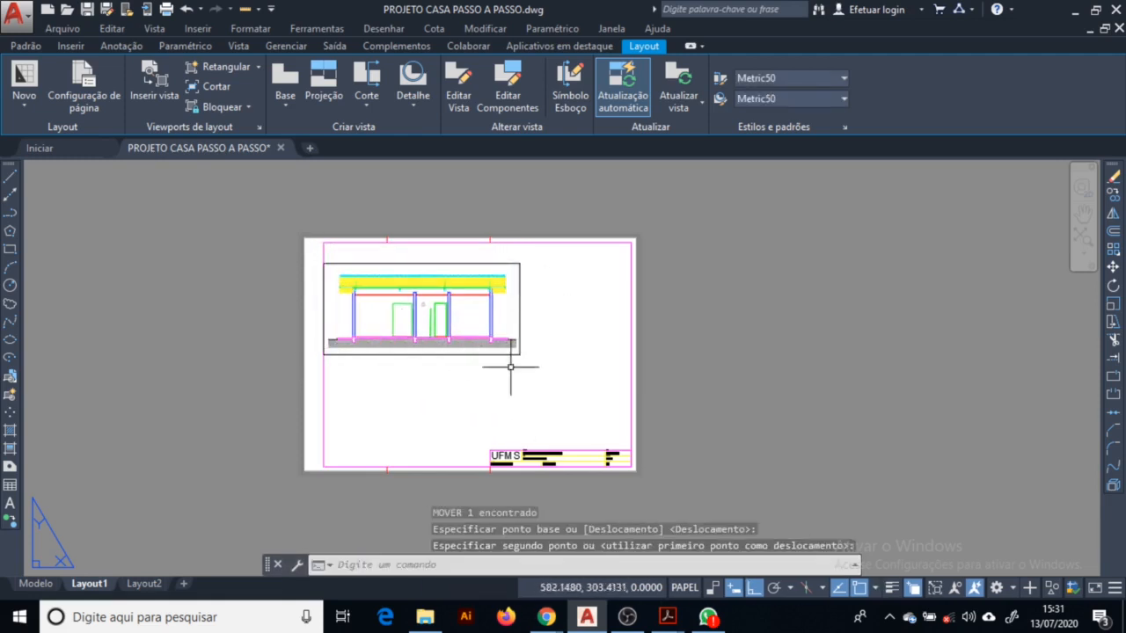
pyautogui.scroll(5, 372, 340)
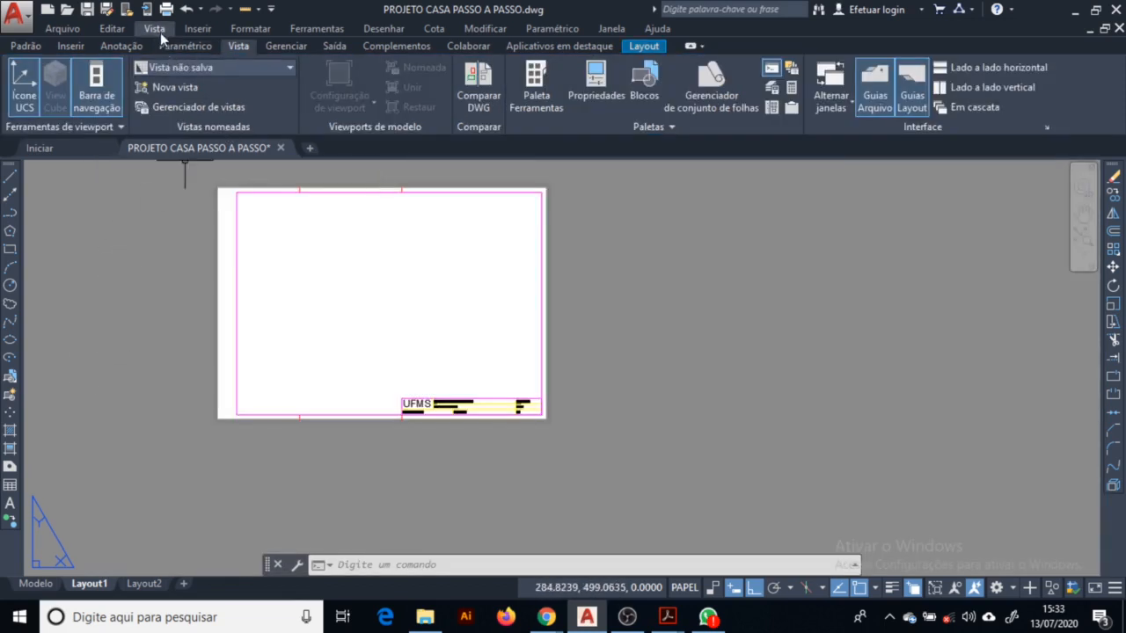
# Insert two horizontally split viewports spanning the inner frame from its upper-left corner to just above the title block.
pyautogui.click(160, 32)
pyautogui.moveTo(213, 267)
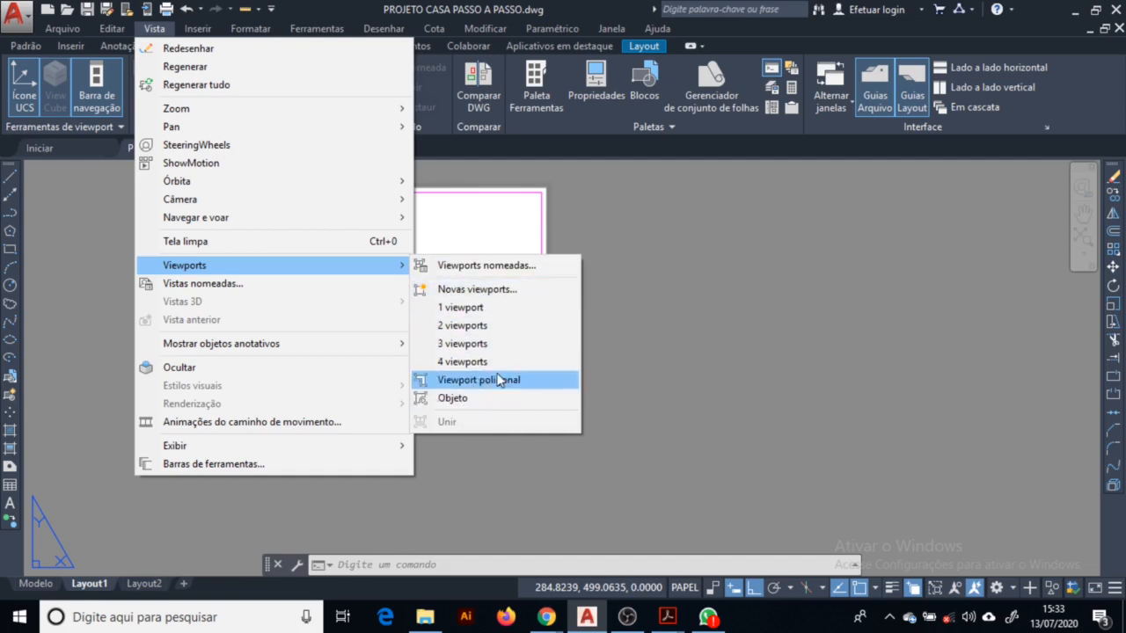
pyautogui.click(463, 325)
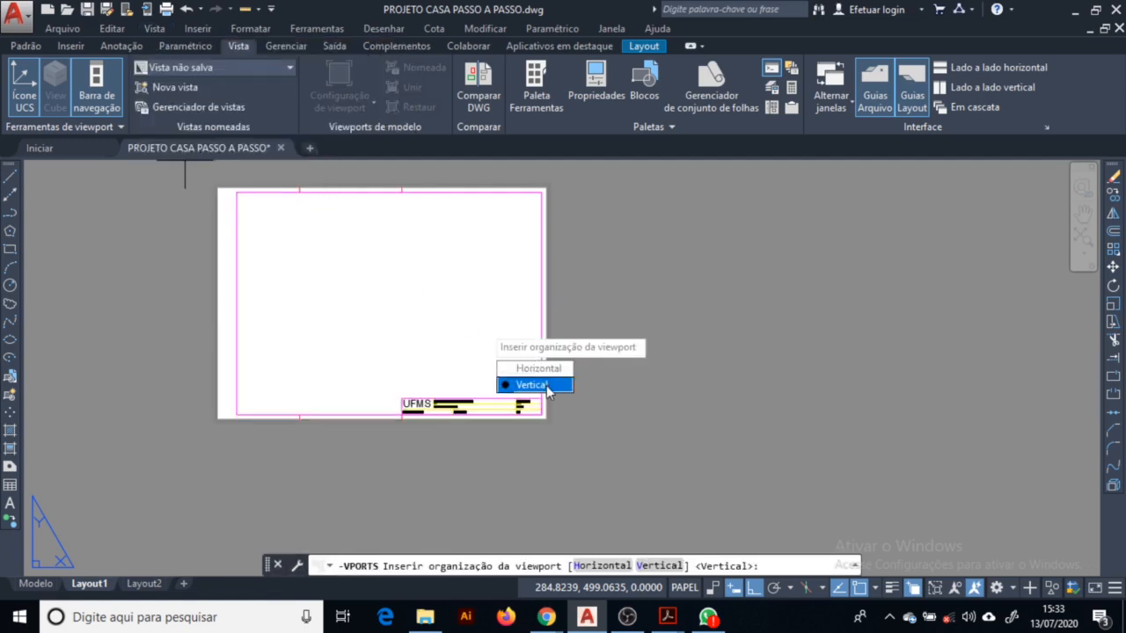
pyautogui.click(538, 369)
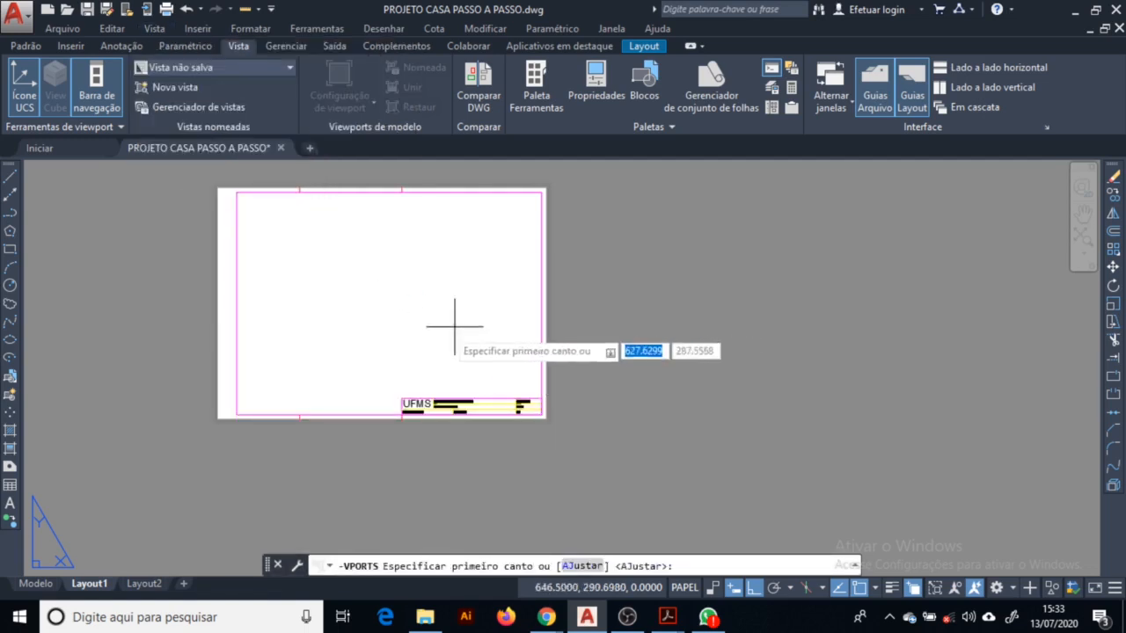
pyautogui.click(237, 193)
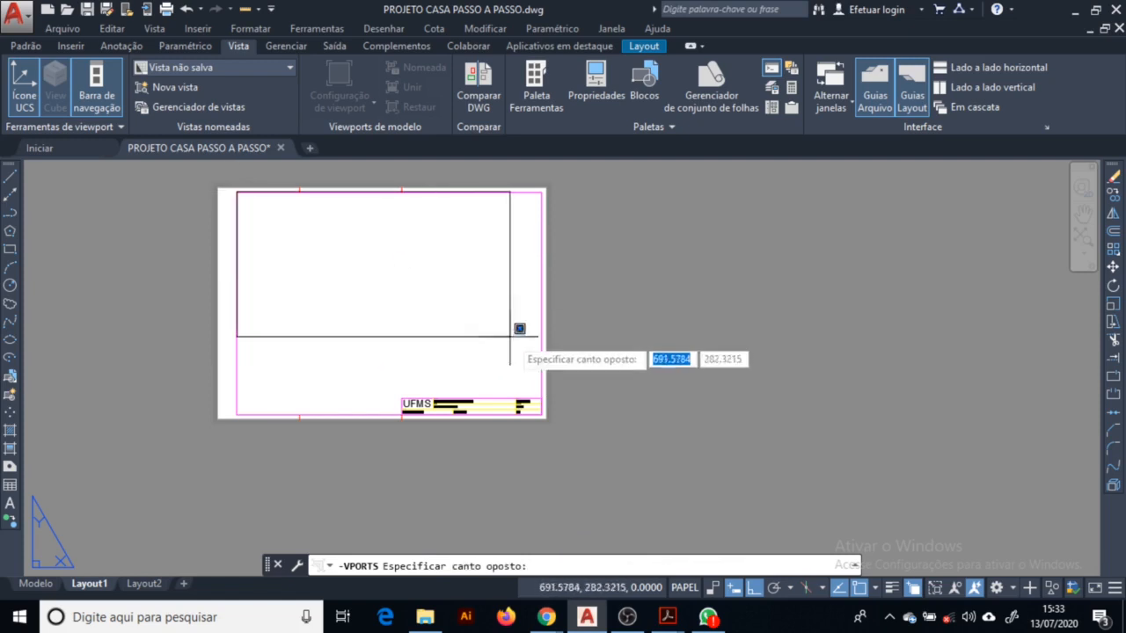
pyautogui.click(542, 393)
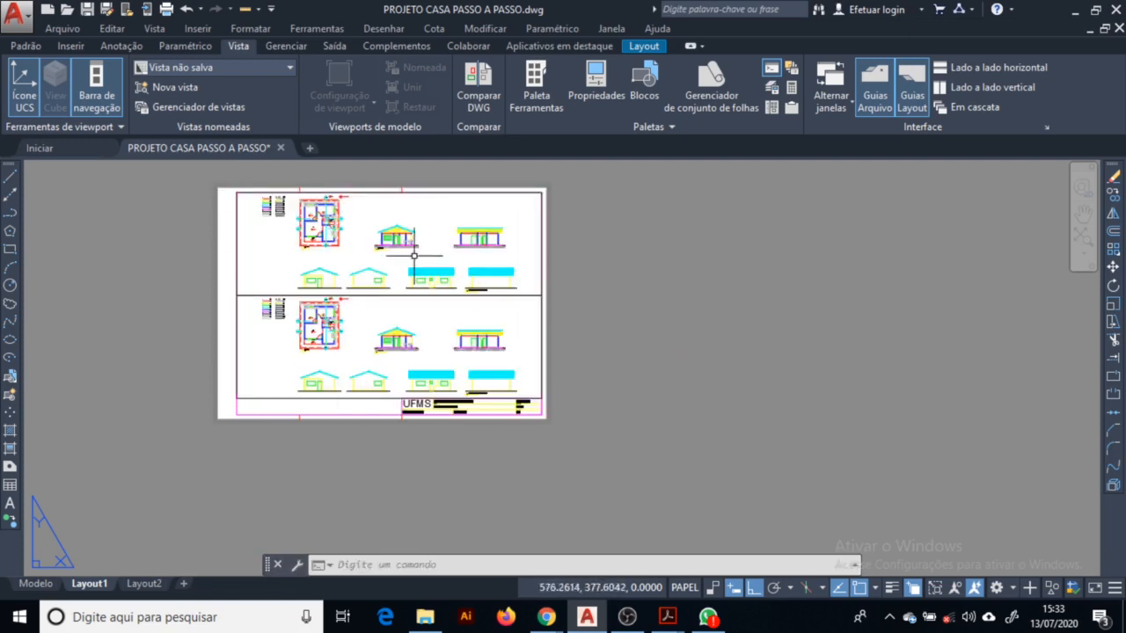
# Delete both stacked viewports from the sheet.
pyautogui.click(410, 260)
pyautogui.click(411, 322)
pyautogui.press('Delete')
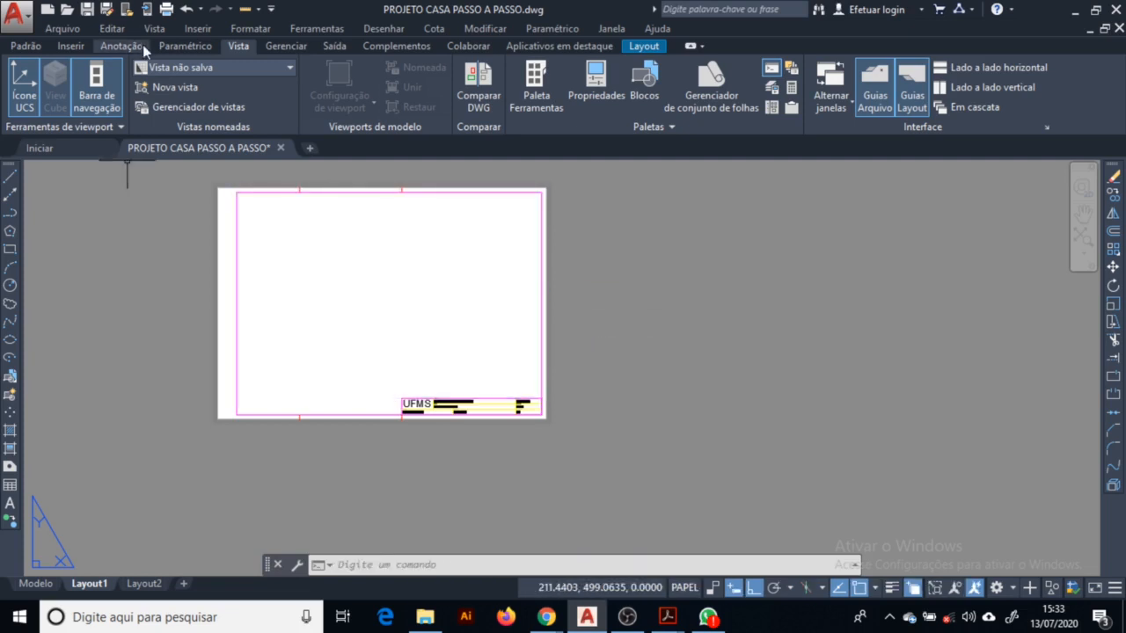
# Examine the previews of the standard two- and three-viewport arrangements and the list of named viewports, without creating any.
pyautogui.click(154, 29)
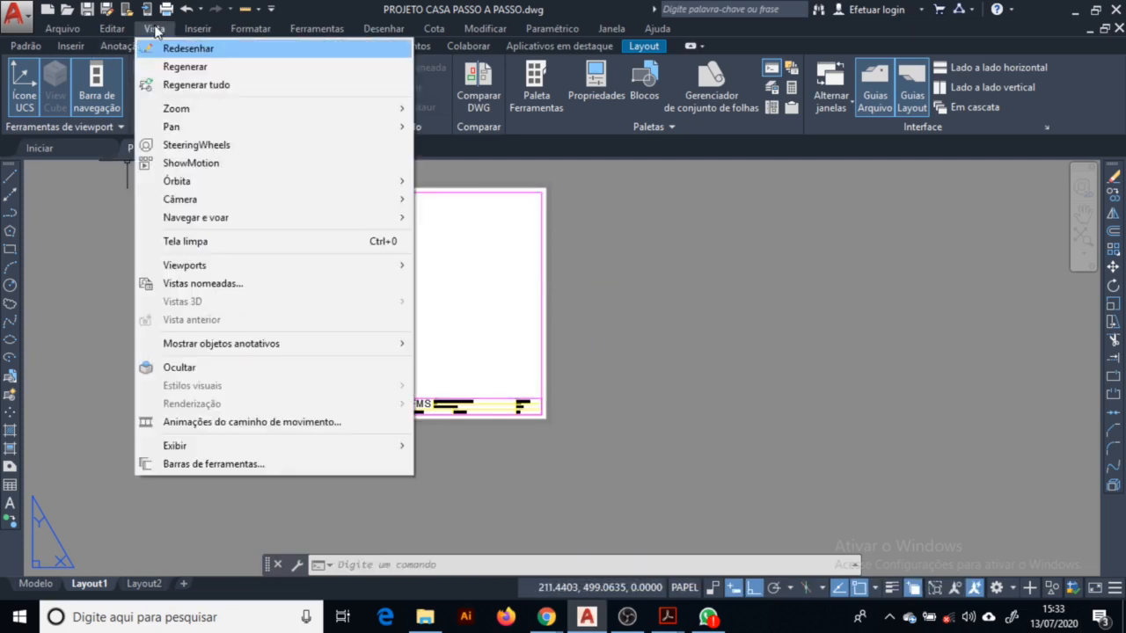
pyautogui.moveTo(291, 265)
pyautogui.click(547, 299)
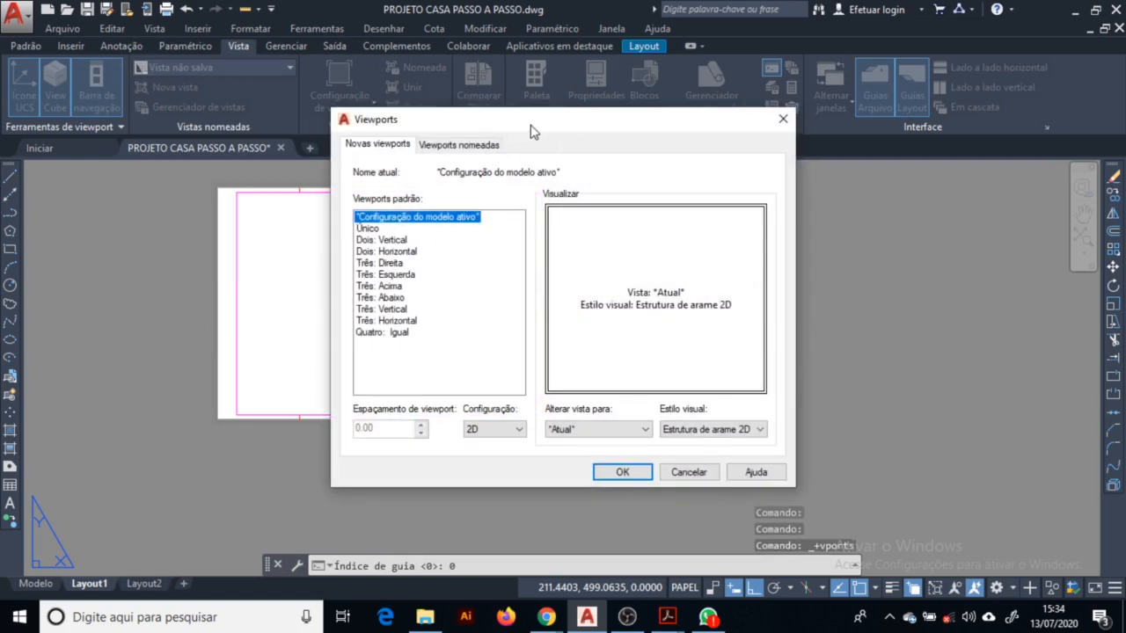
pyautogui.moveTo(531, 125); pyautogui.dragTo(620, 124)
pyautogui.click(475, 238)
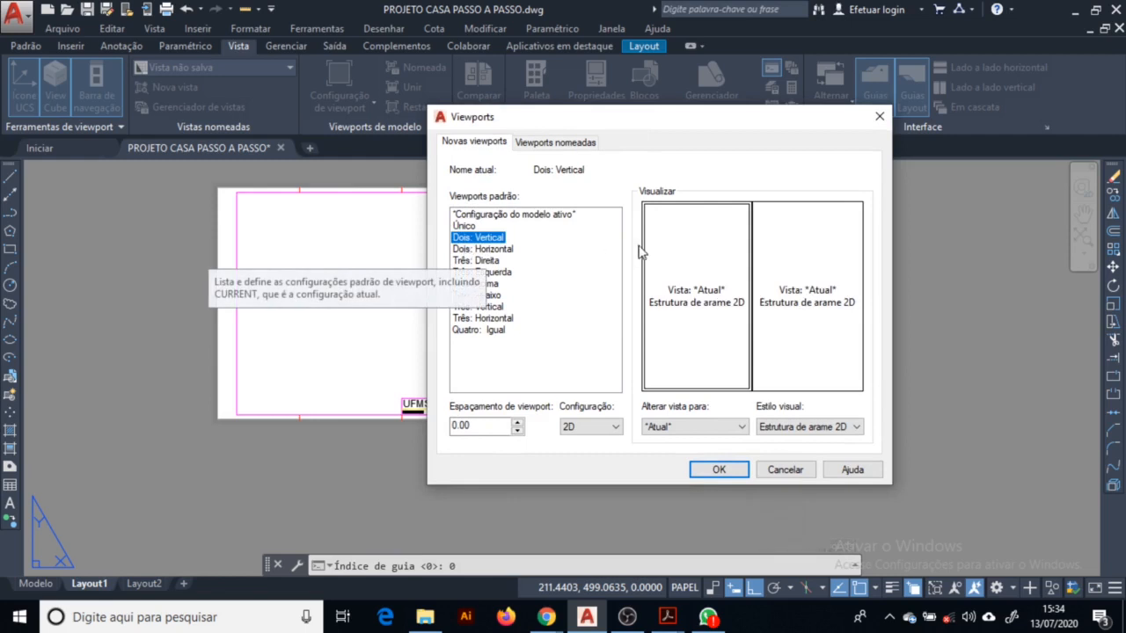
pyautogui.click(498, 250)
pyautogui.click(484, 261)
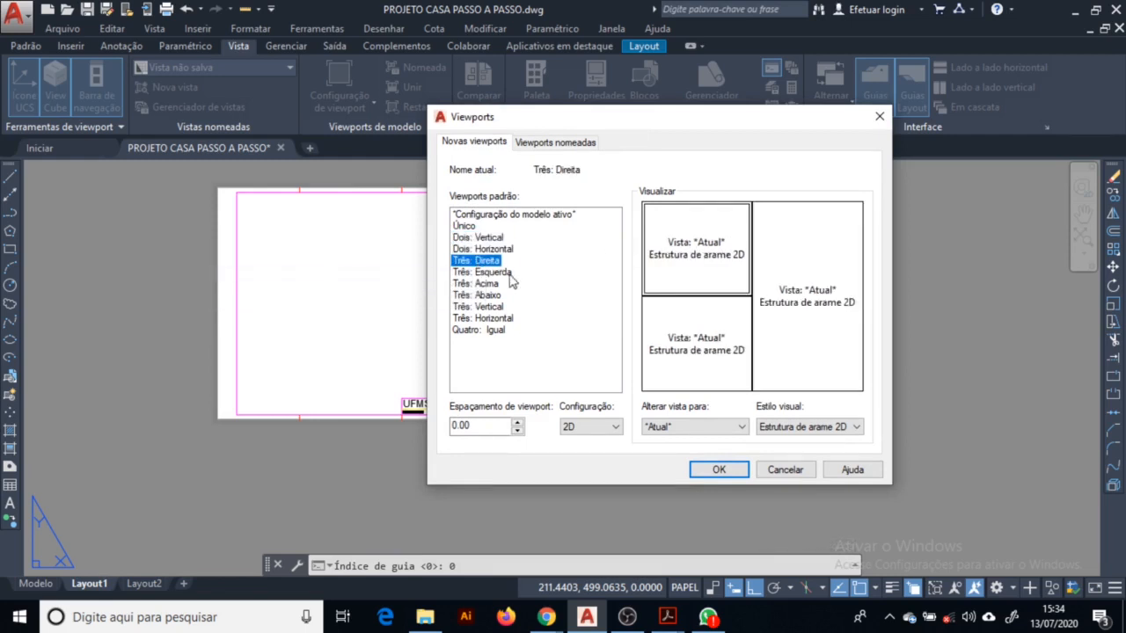
pyautogui.click(493, 273)
pyautogui.click(489, 284)
pyautogui.click(491, 307)
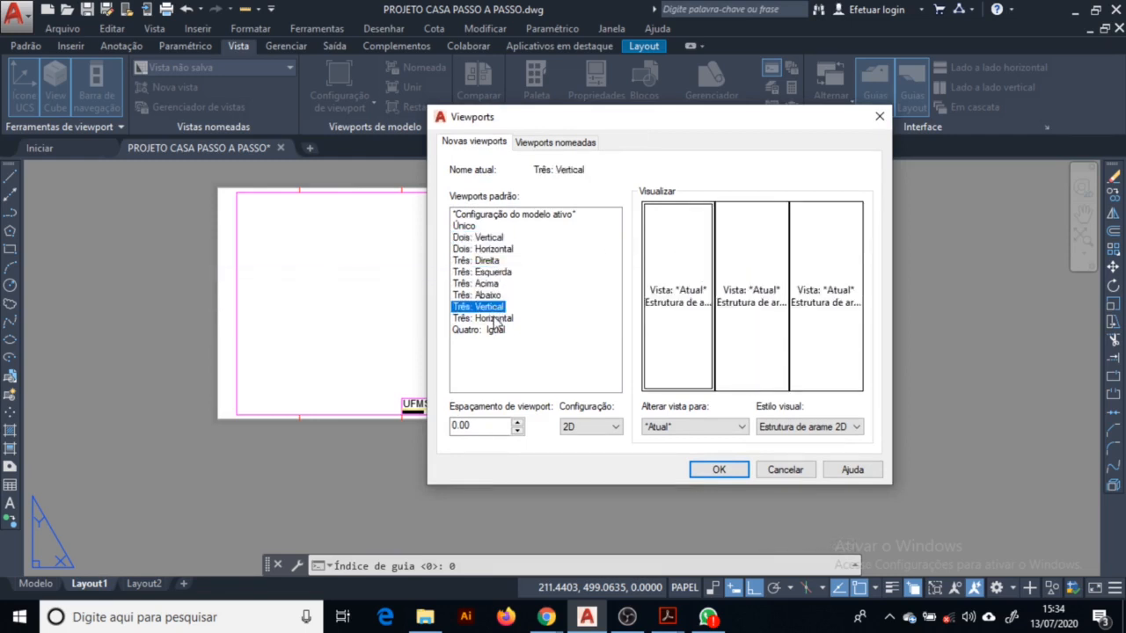
pyautogui.click(490, 318)
pyautogui.click(578, 144)
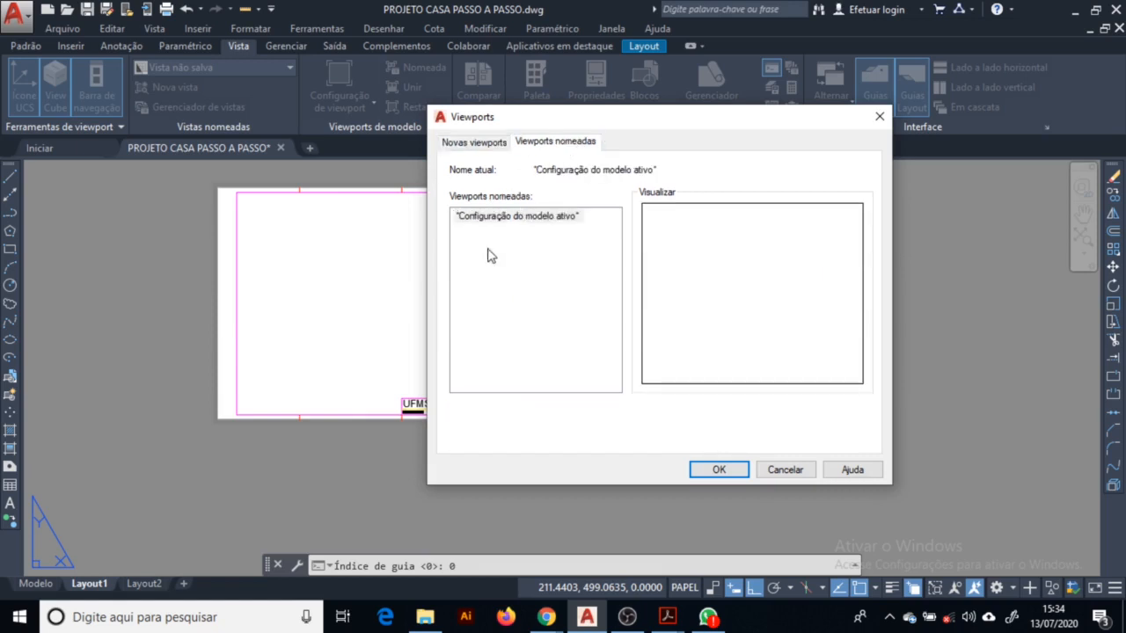
pyautogui.click(472, 143)
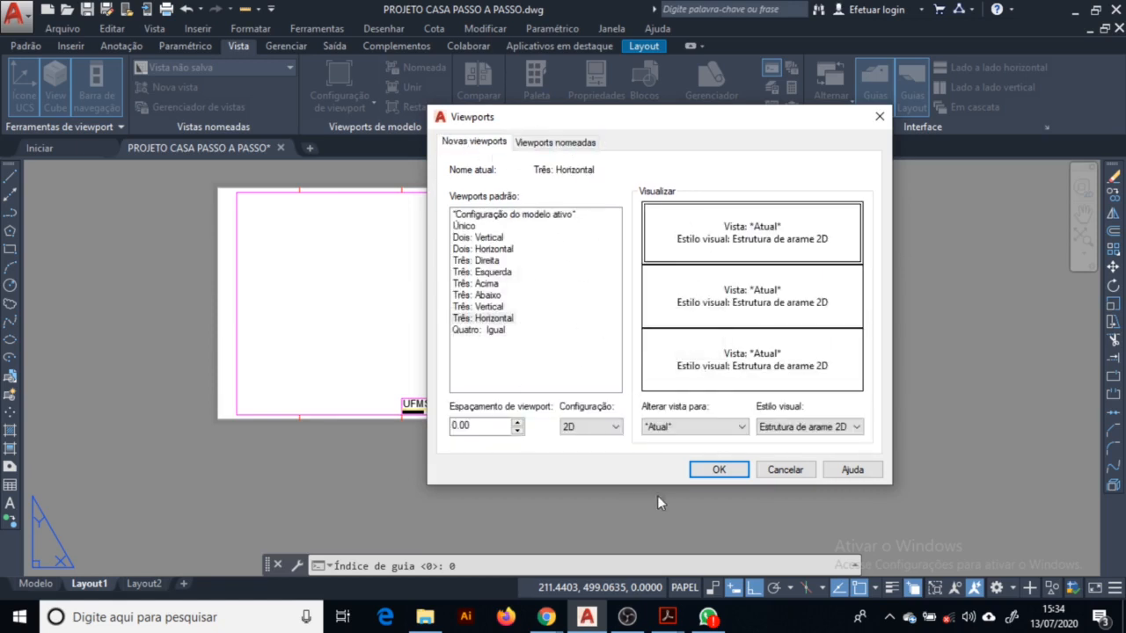
pyautogui.press('Escape')
# Insert a single viewport from the inner frame's upper-left corner to its right edge at the top of the title block.
pyautogui.click(112, 30)
pyautogui.moveTo(81, 32)
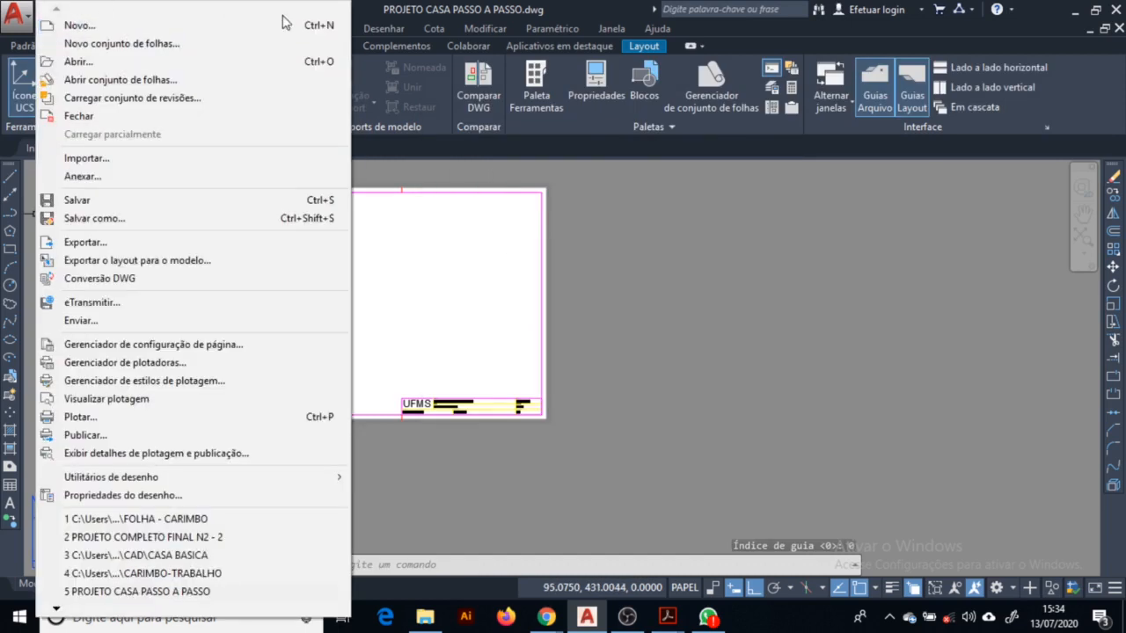
pyautogui.click(387, 9)
pyautogui.click(152, 29)
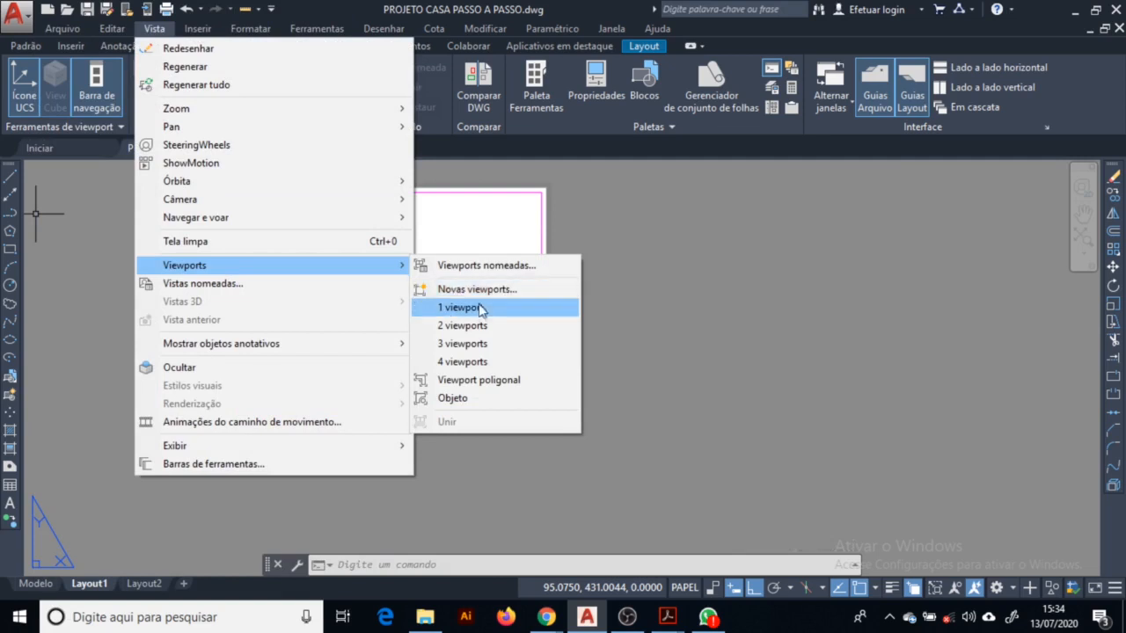
pyautogui.click(479, 308)
pyautogui.click(237, 191)
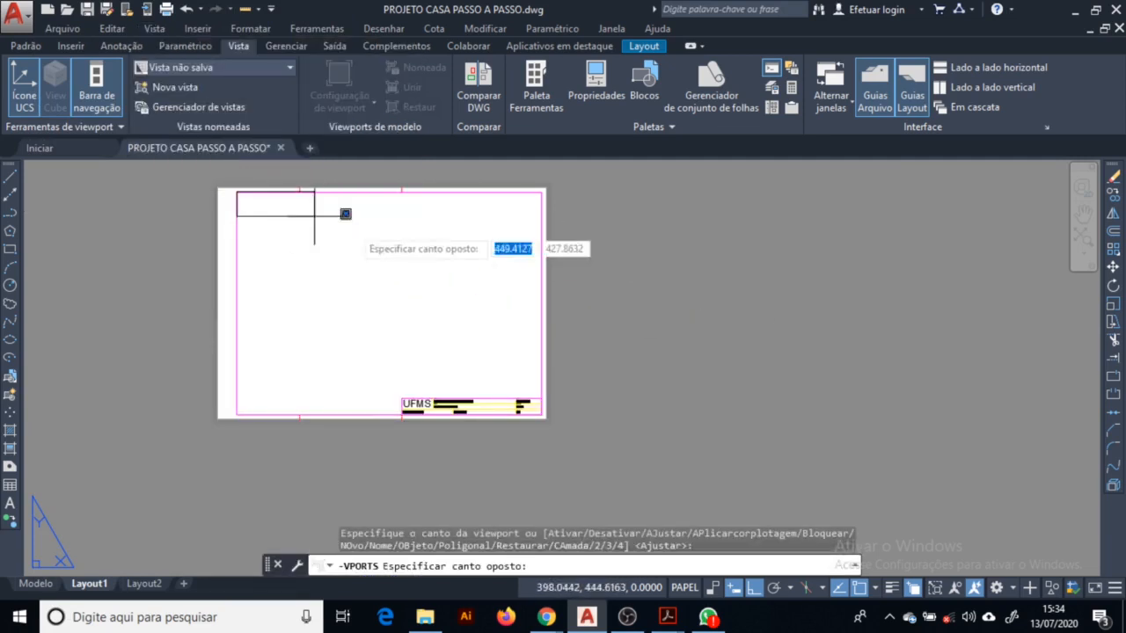
pyautogui.click(543, 398)
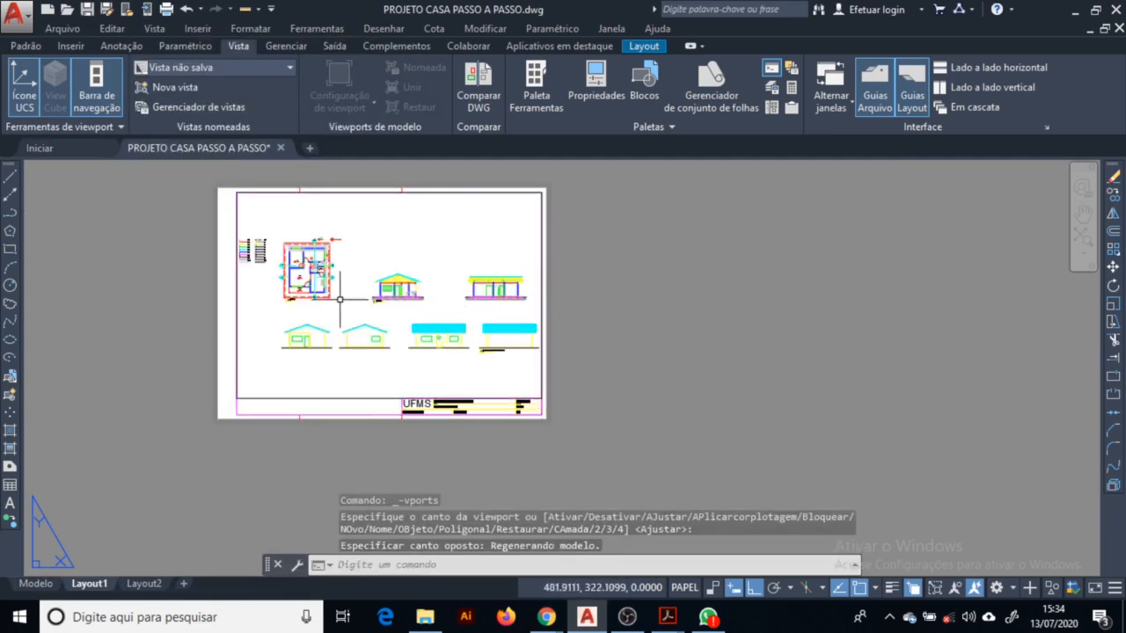
# Set the new single viewport's scale to 1:50.
pyautogui.click(442, 254)
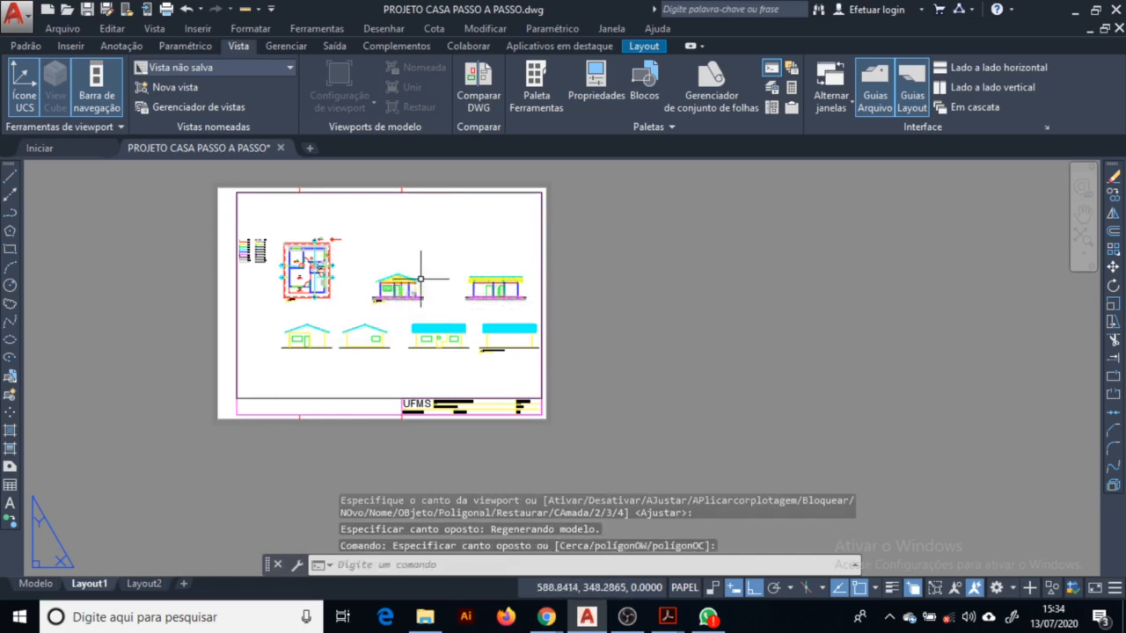
pyautogui.press('Escape')
pyautogui.click(299, 397)
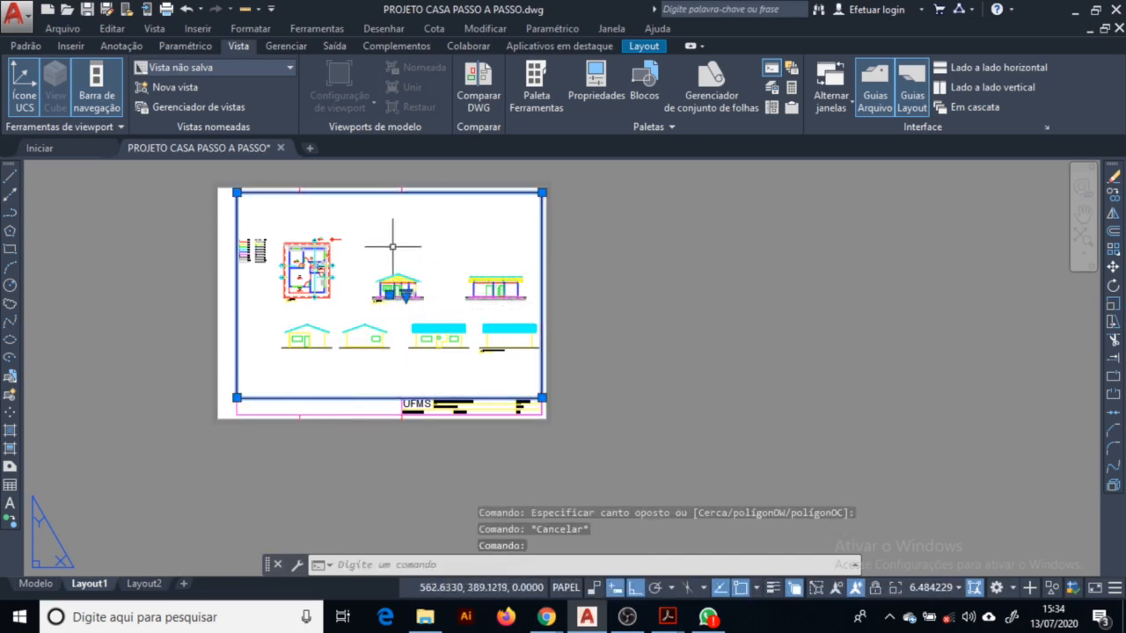
pyautogui.click(405, 296)
pyautogui.click(479, 420)
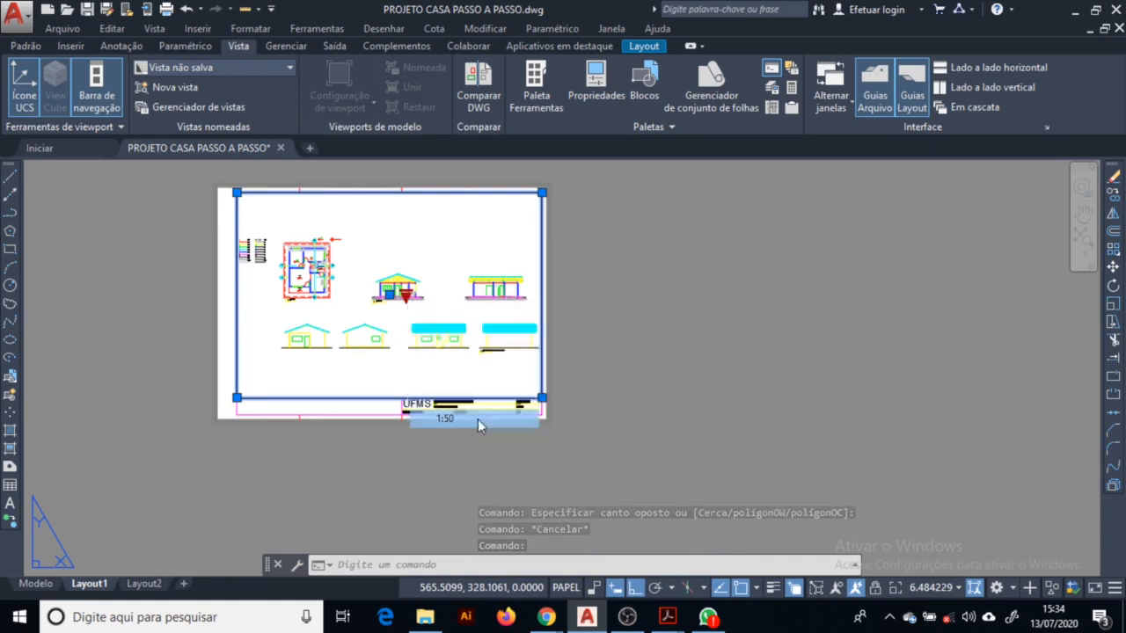
# Undo the viewport's scale change and clear the selection.
pyautogui.hotkey('ctrl', 'z')
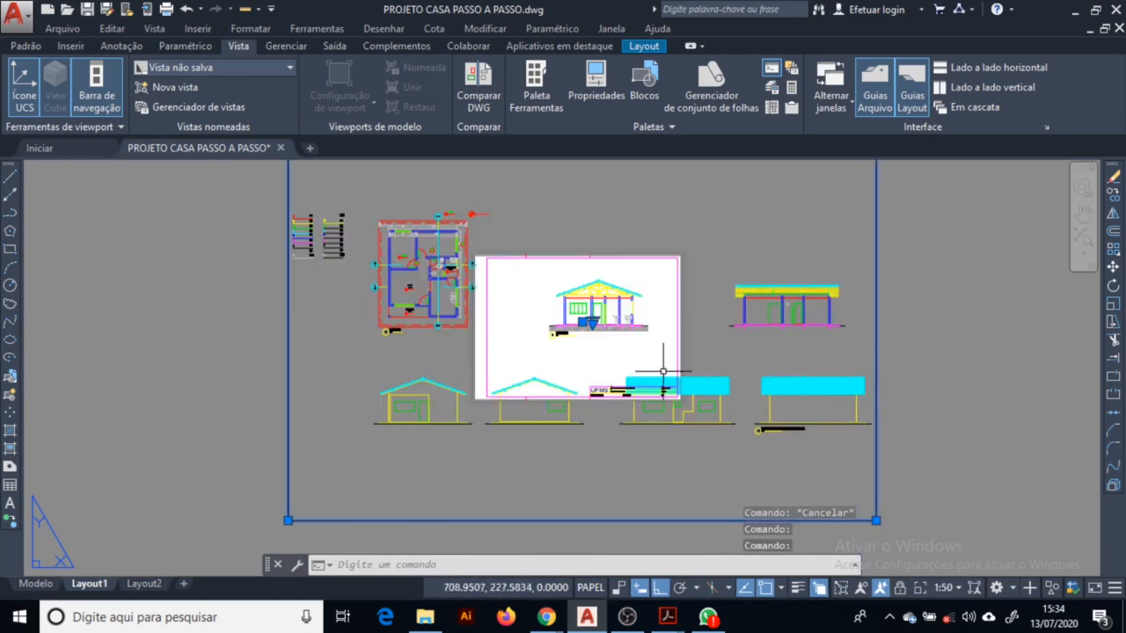
pyautogui.hotkey('ctrl', 'z')
pyautogui.press('Escape')
pyautogui.press('Escape')
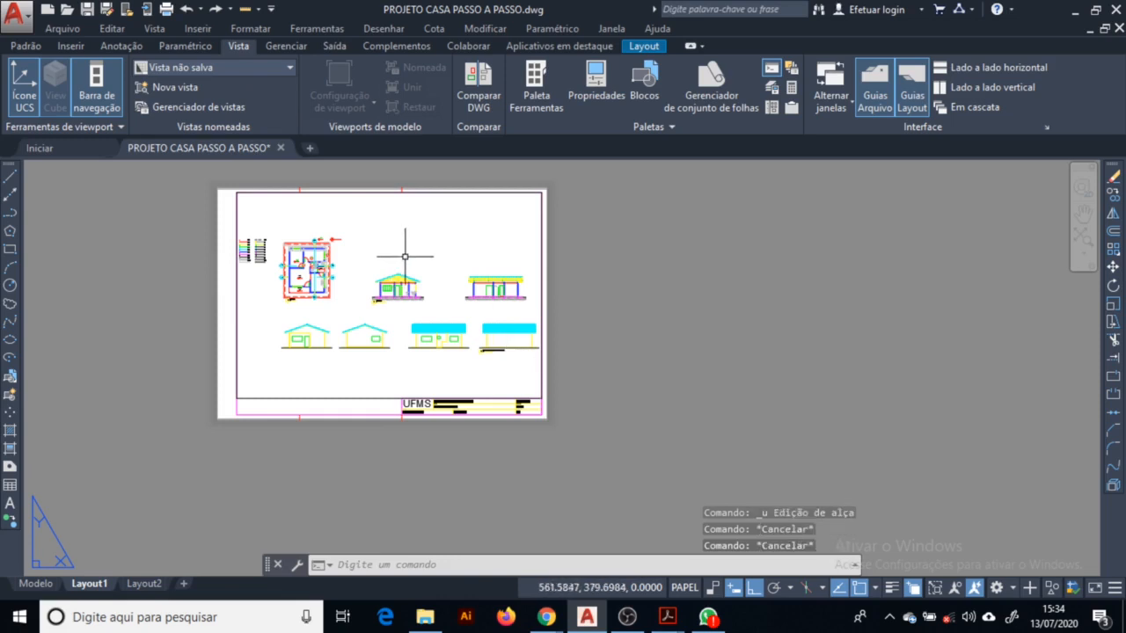
# Assign the viewport to the Defpoints layer and deselect it.
pyautogui.click(404, 275)
pyautogui.click(384, 282)
pyautogui.click(400, 287)
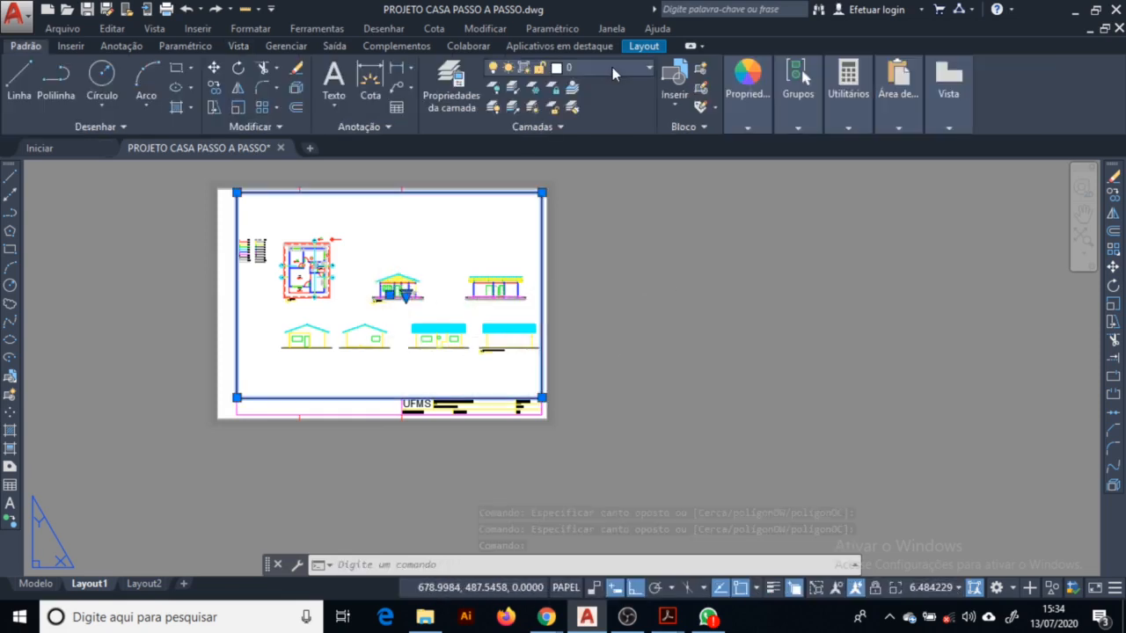
pyautogui.click(613, 68)
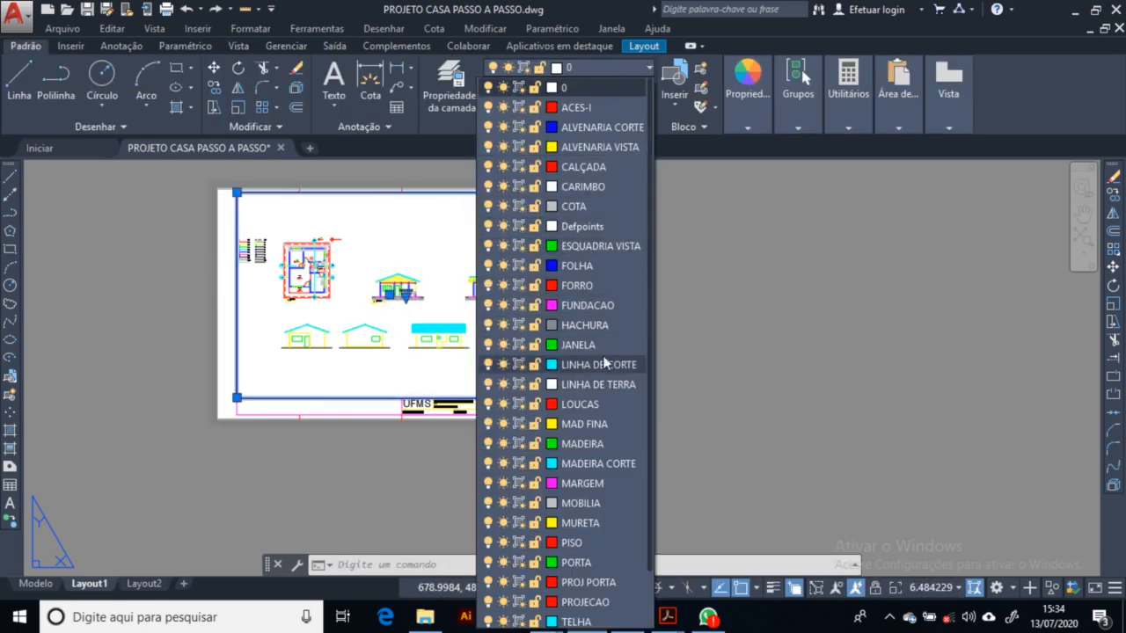
pyautogui.click(580, 225)
pyautogui.press('Escape')
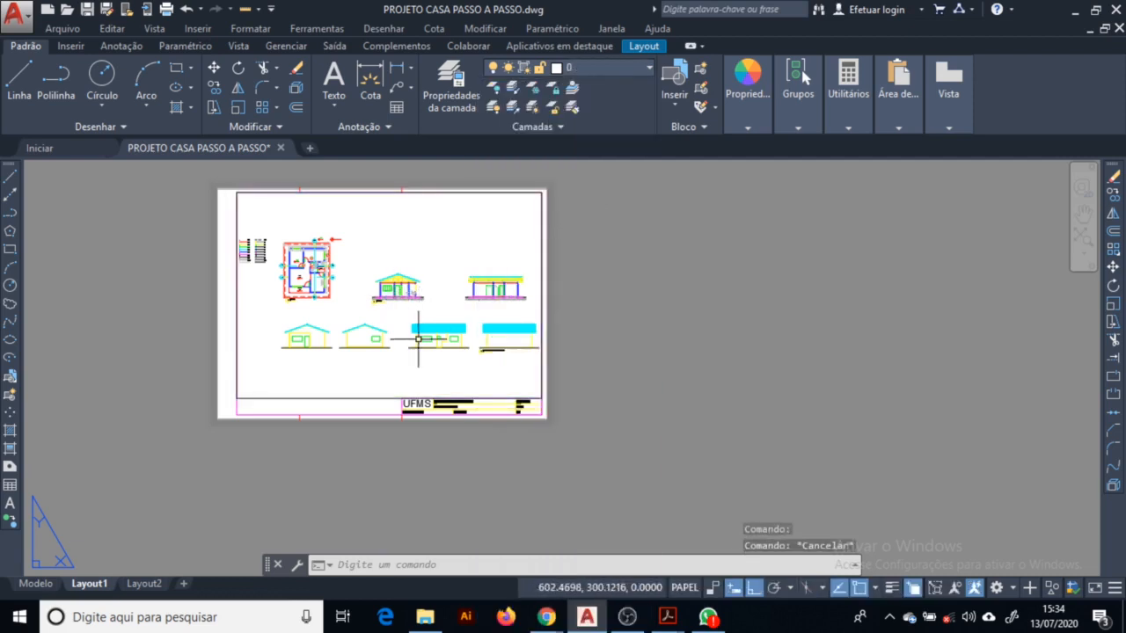
pyautogui.click(391, 392)
pyautogui.press('Escape')
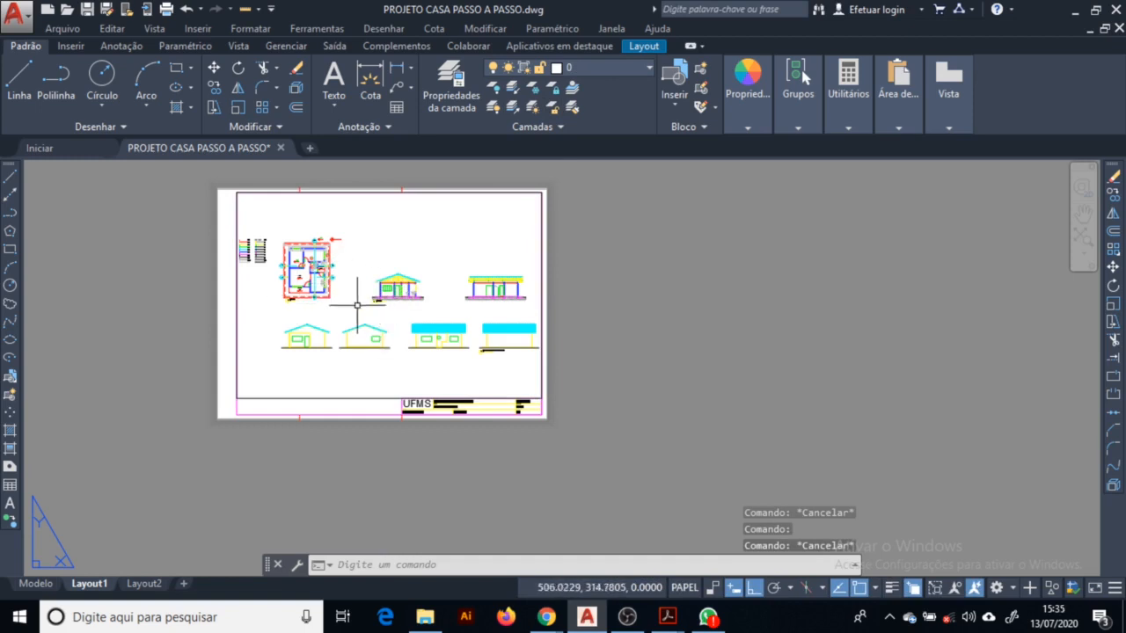
# Activate model space inside the viewport and enlarge and centre the floor plan in it.
pyautogui.doubleClick(350, 300)
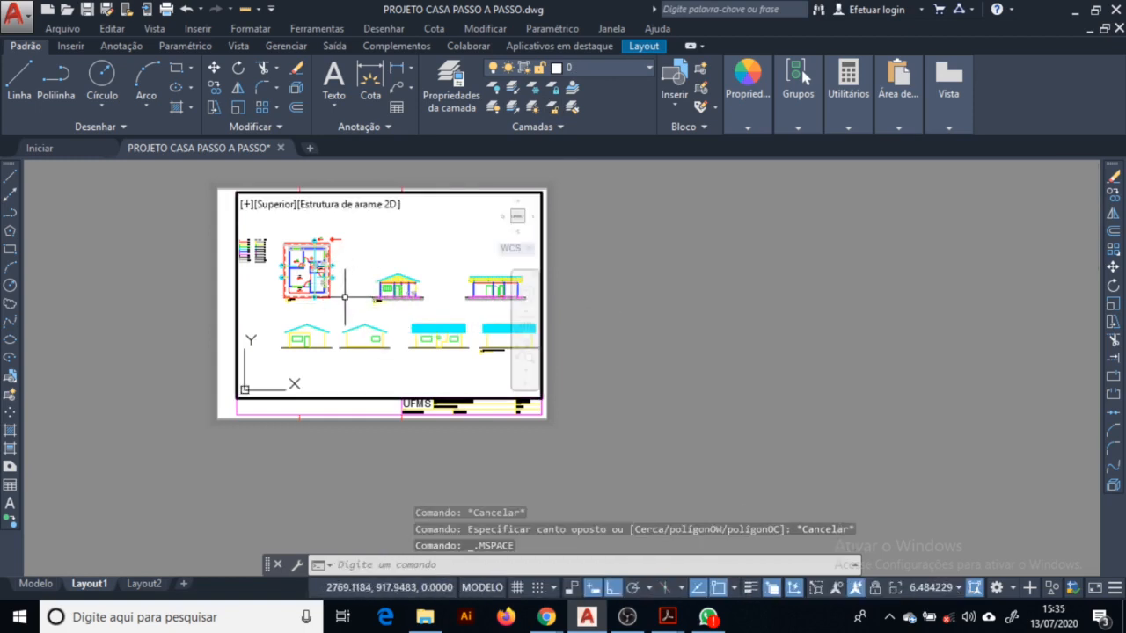
pyautogui.scroll(2, 270, 243)
pyautogui.scroll(2, 295, 249)
pyautogui.scroll(2, 330, 286)
pyautogui.moveTo(331, 286); pyautogui.dragTo(379, 283, button='middle')
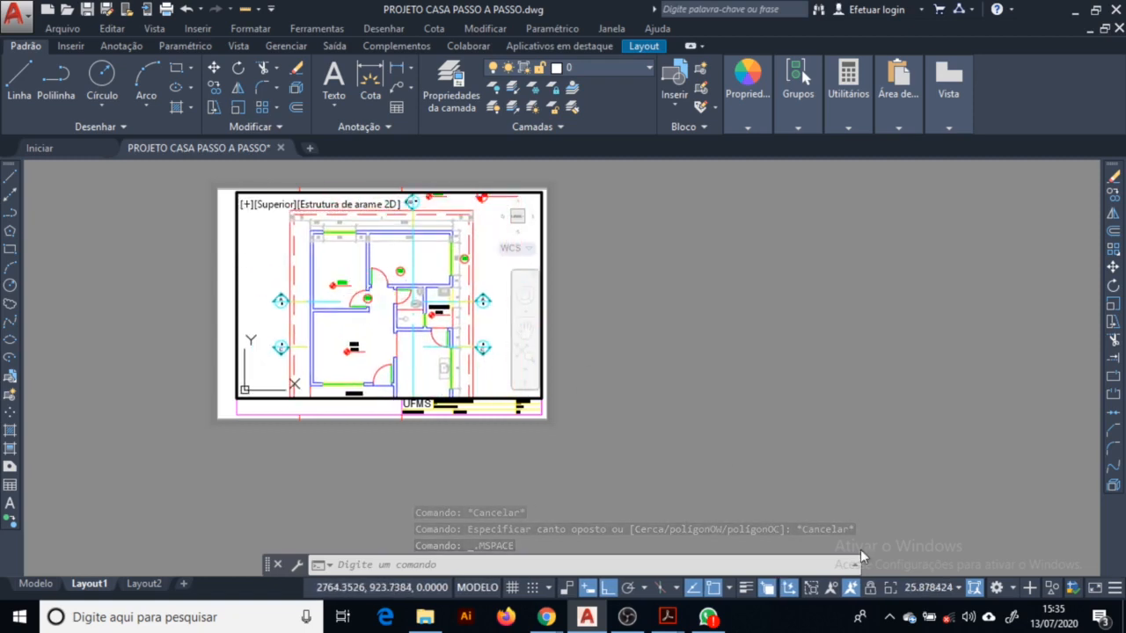
# Set the active viewport's scale to 1:50 and return to paper space.
pyautogui.click(946, 588)
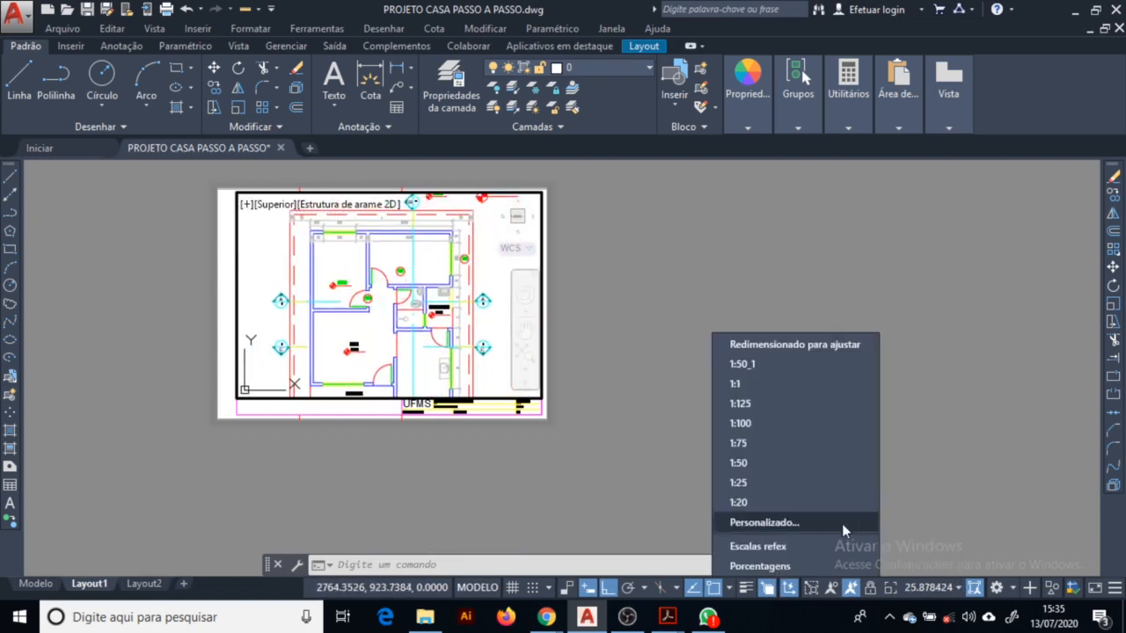
pyautogui.click(754, 464)
pyautogui.doubleClick(641, 435)
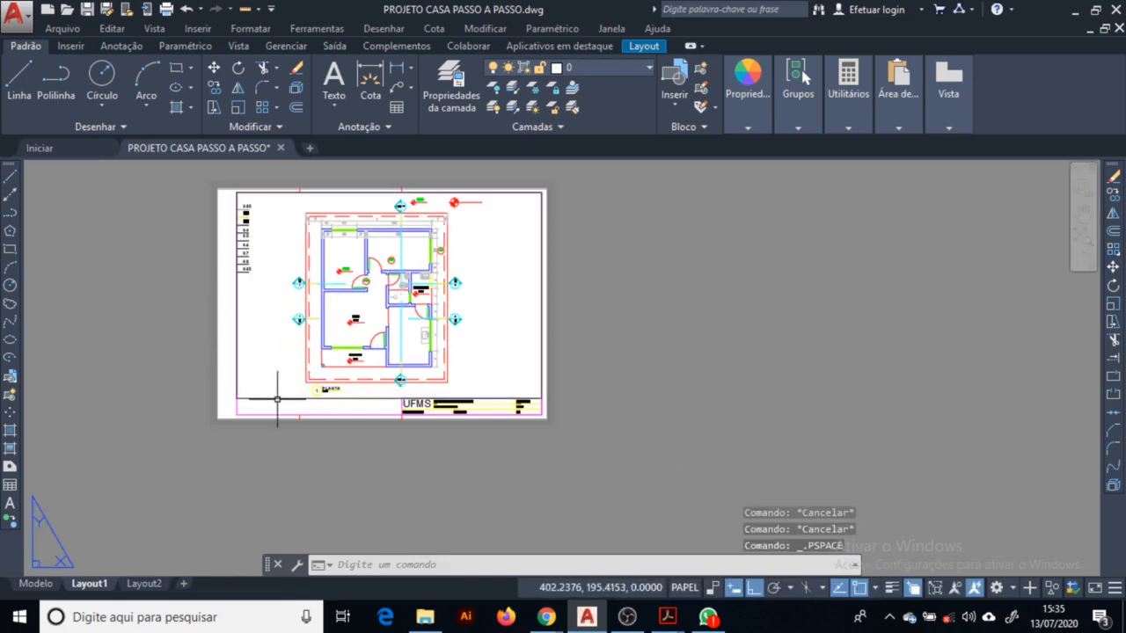
# Tighten the viewport's left and right edges around the floor plan, keeping its lower edge level with the top of the title block.
pyautogui.click(278, 396)
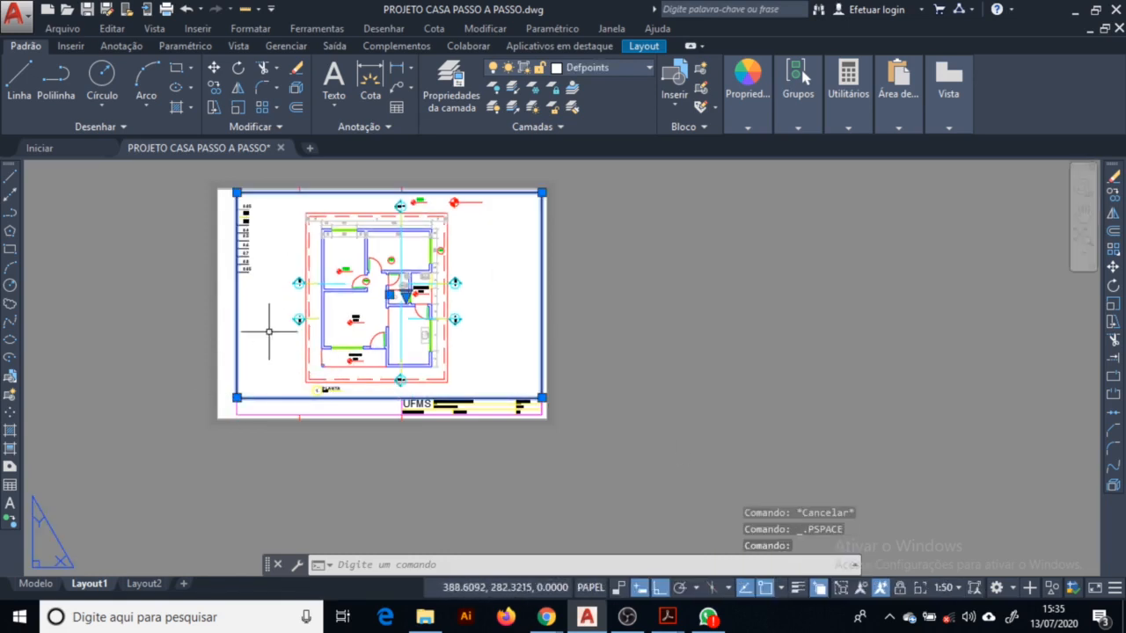
pyautogui.click(237, 398)
pyautogui.press('F8')
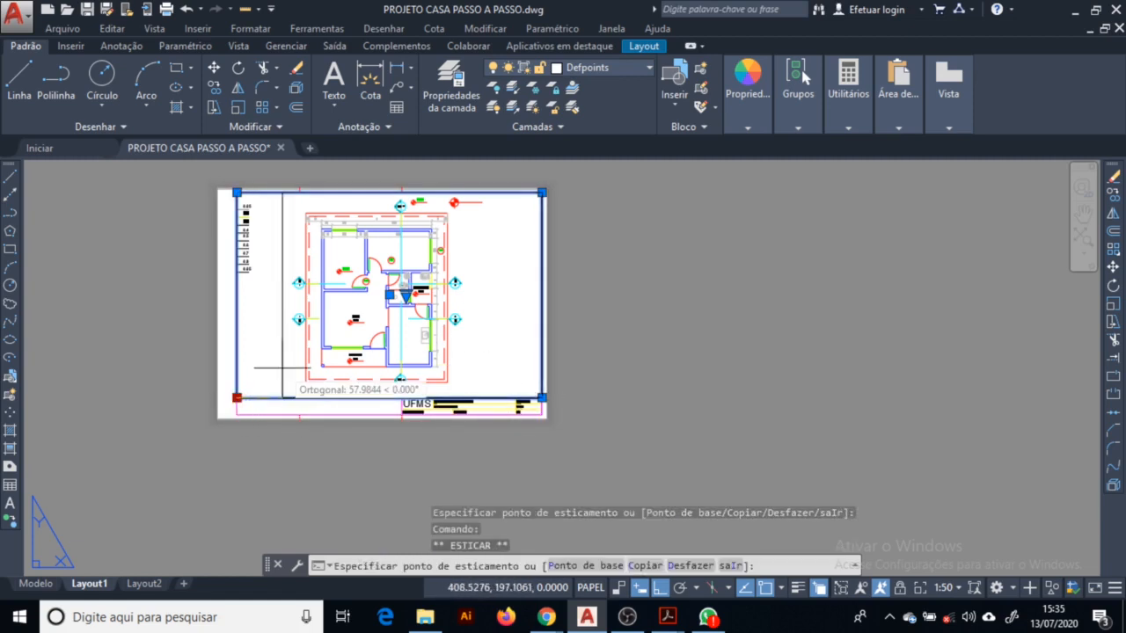
pyautogui.click(281, 374)
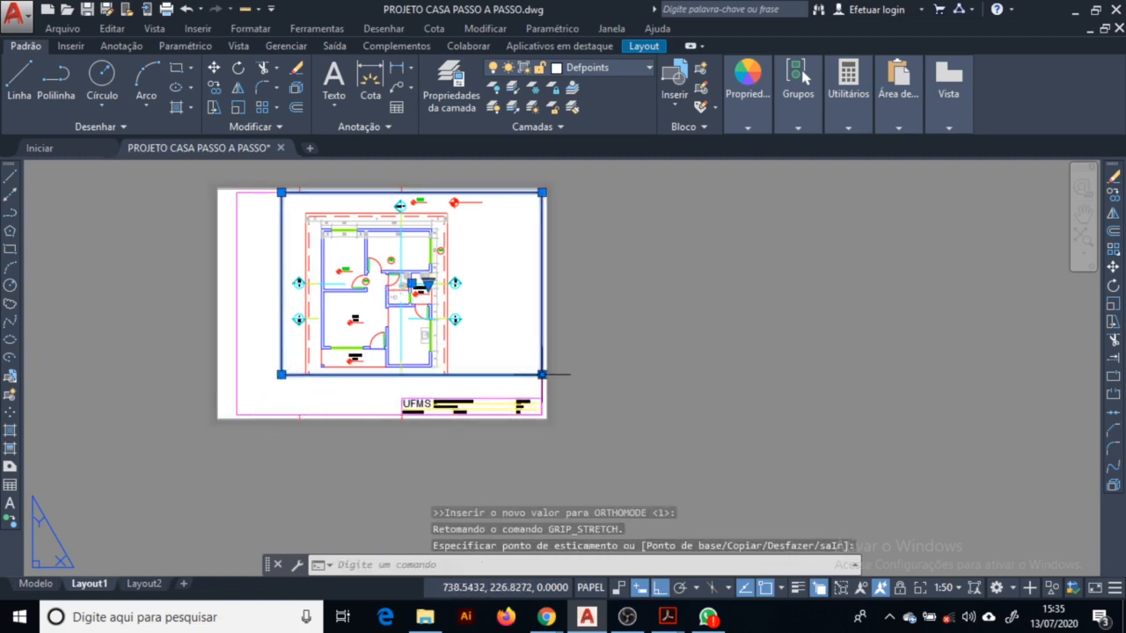
pyautogui.click(542, 374)
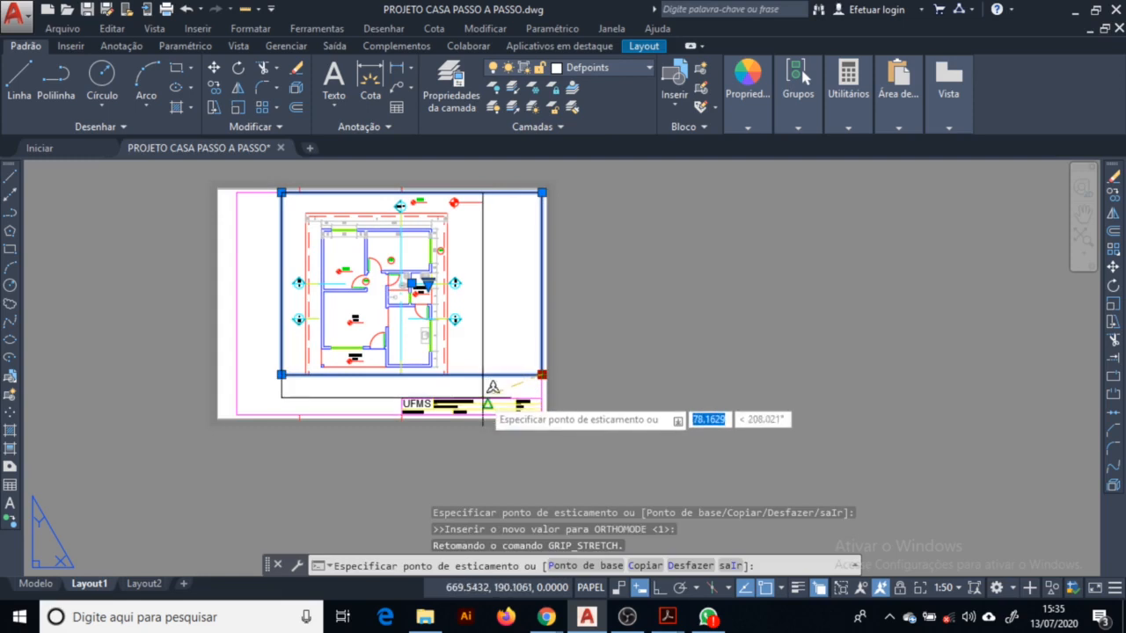
pyautogui.click(472, 397)
pyautogui.press('Escape')
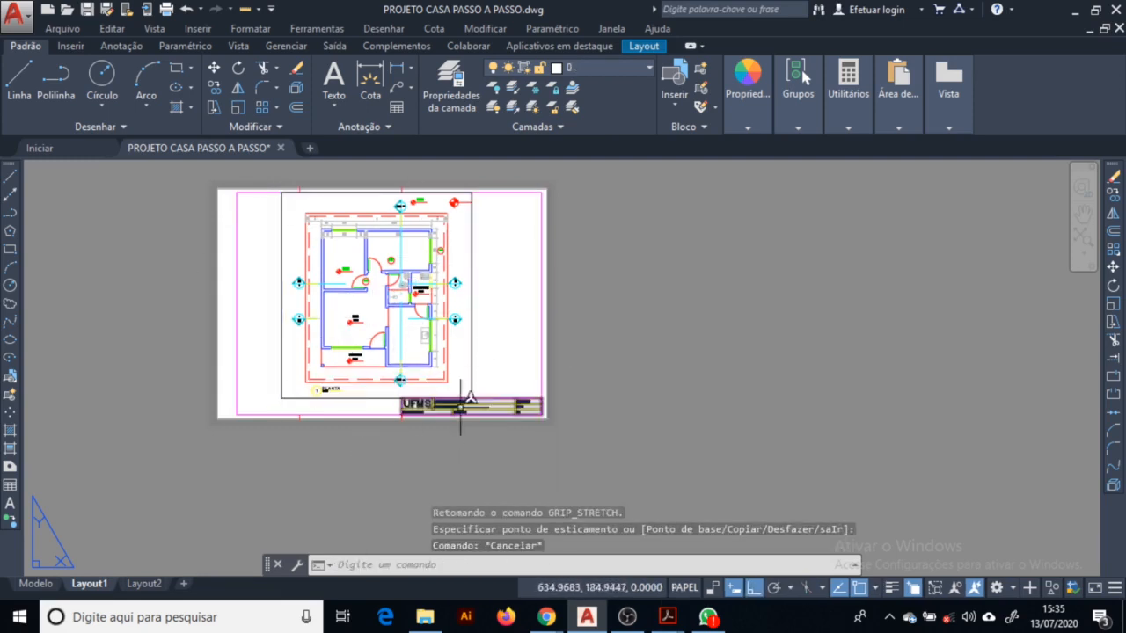
pyautogui.scroll(10, 460, 405)
pyautogui.scroll(-5, 475, 445)
pyautogui.scroll(-2, 481, 459)
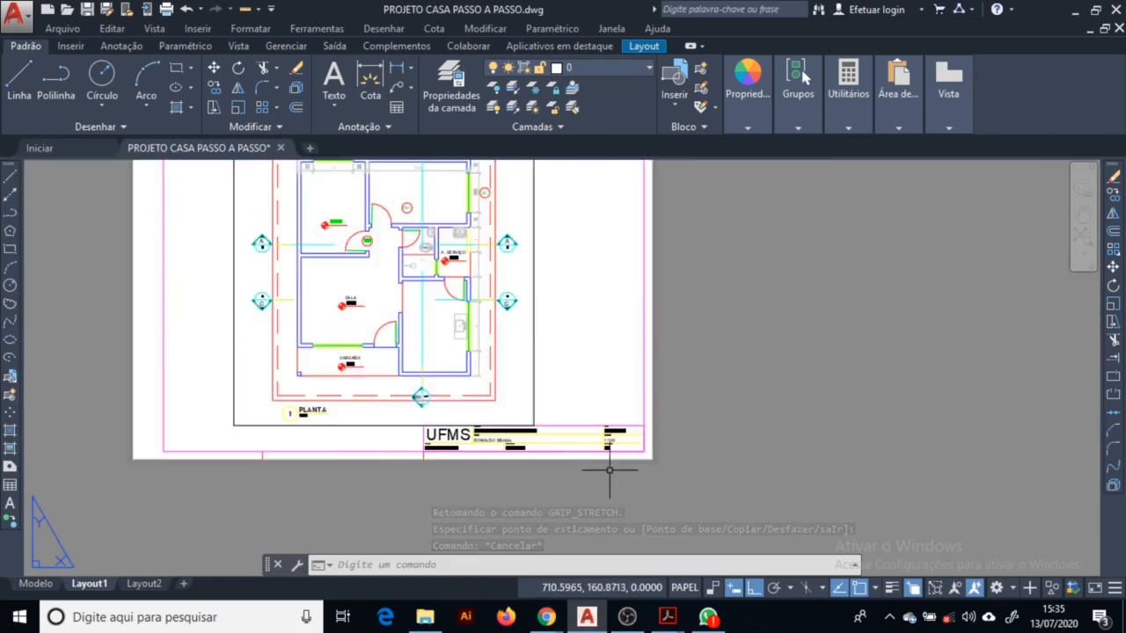
pyautogui.scroll(-2, 340, 432)
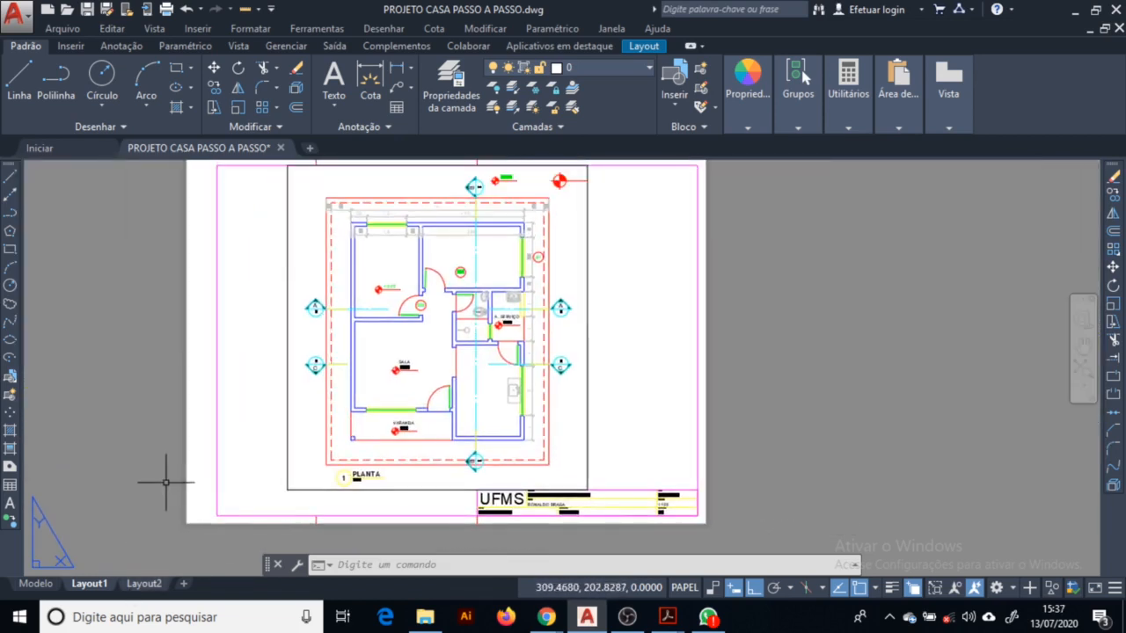
# Preview the plot of Layout1, examine the floor plan's line weights and the title block, and cancel the plot.
pyautogui.hotkey('ctrl', 'p')
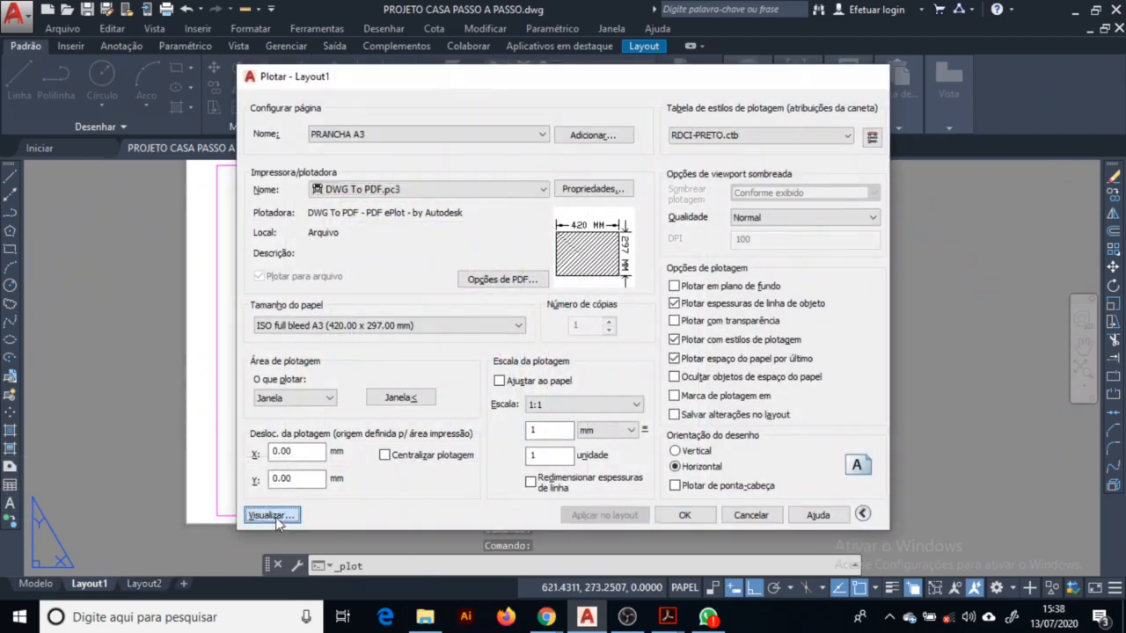
pyautogui.click(275, 518)
pyautogui.scroll(5, 466, 346)
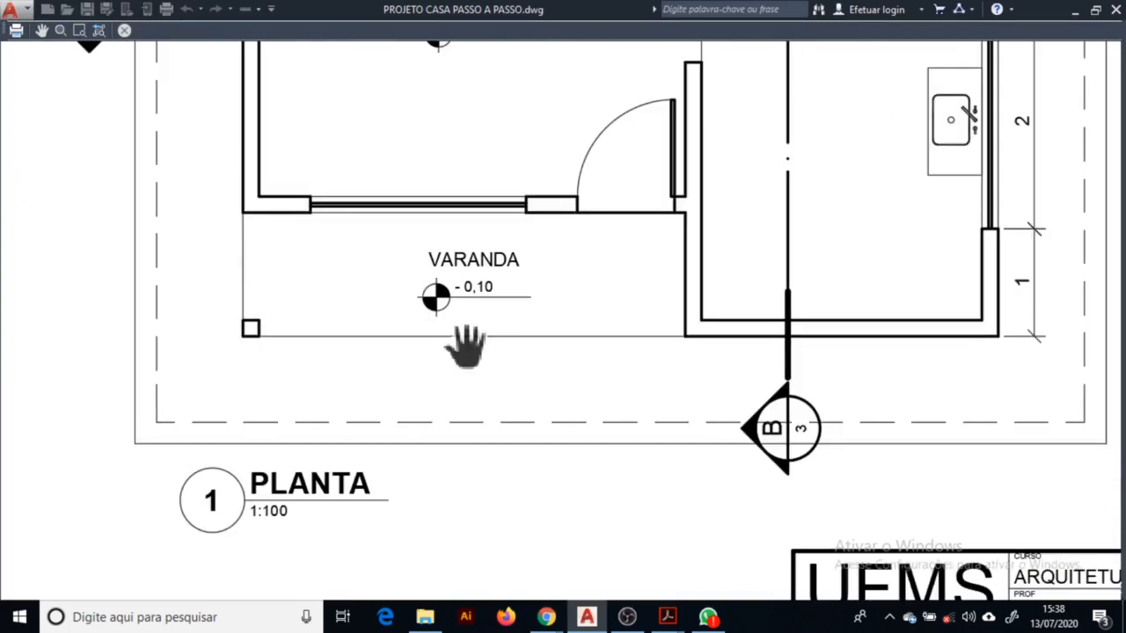
pyautogui.scroll(-2, 625, 393)
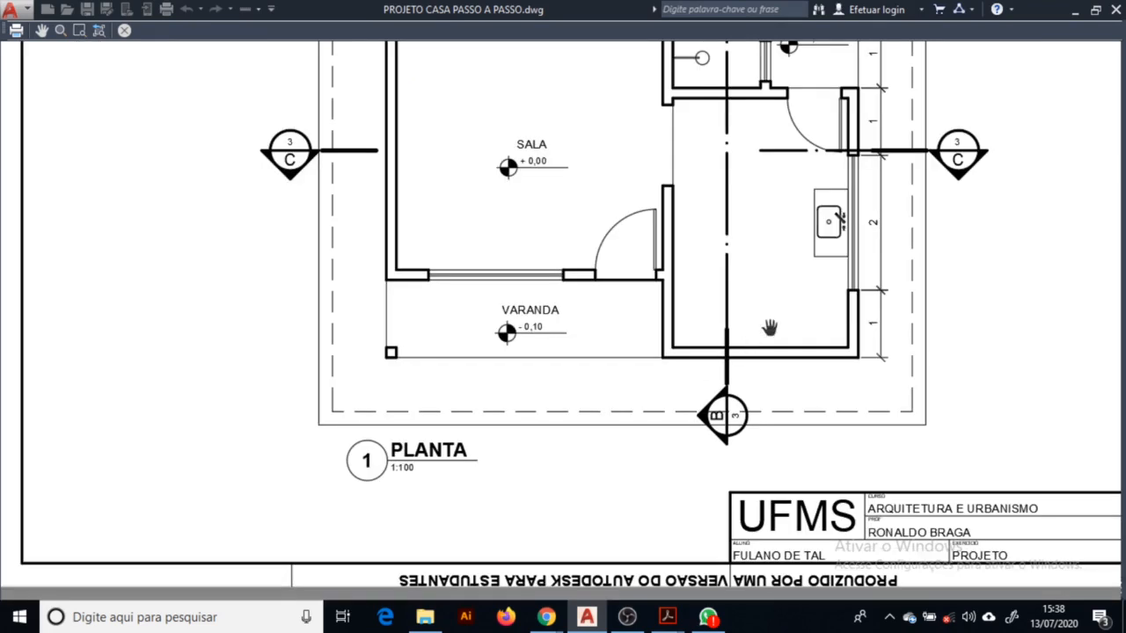
pyautogui.scroll(2, 938, 524)
pyautogui.moveTo(937, 523); pyautogui.dragTo(573, 361, button='middle')
pyautogui.scroll(-3, 574, 364)
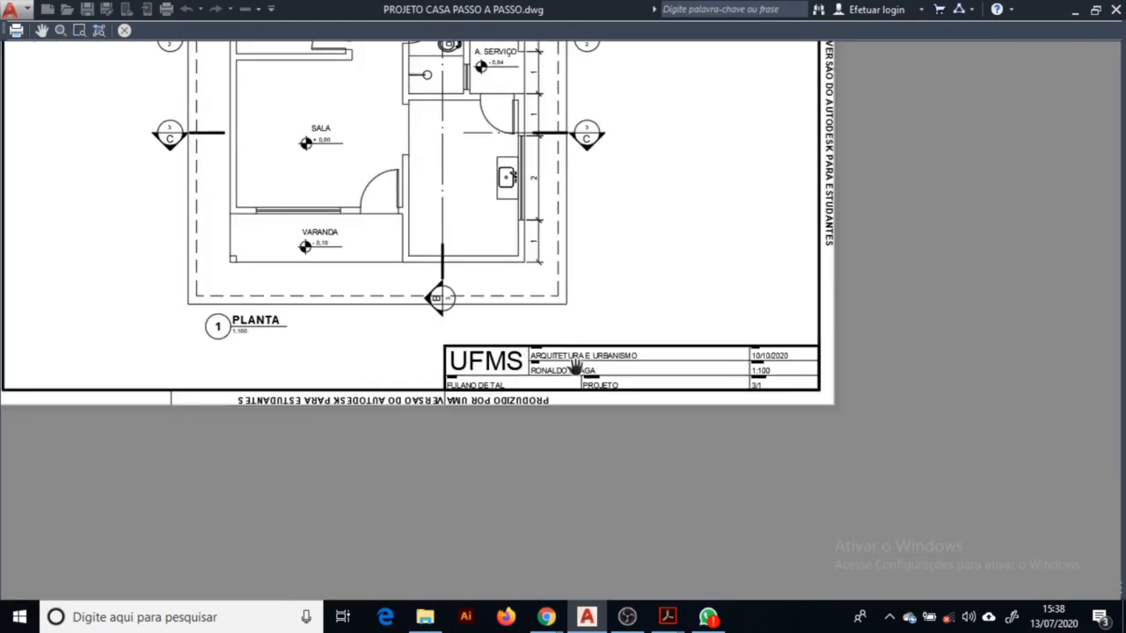
pyautogui.moveTo(495, 327); pyautogui.dragTo(585, 478, button='middle')
pyautogui.scroll(-1, 585, 478)
pyautogui.press('Escape')
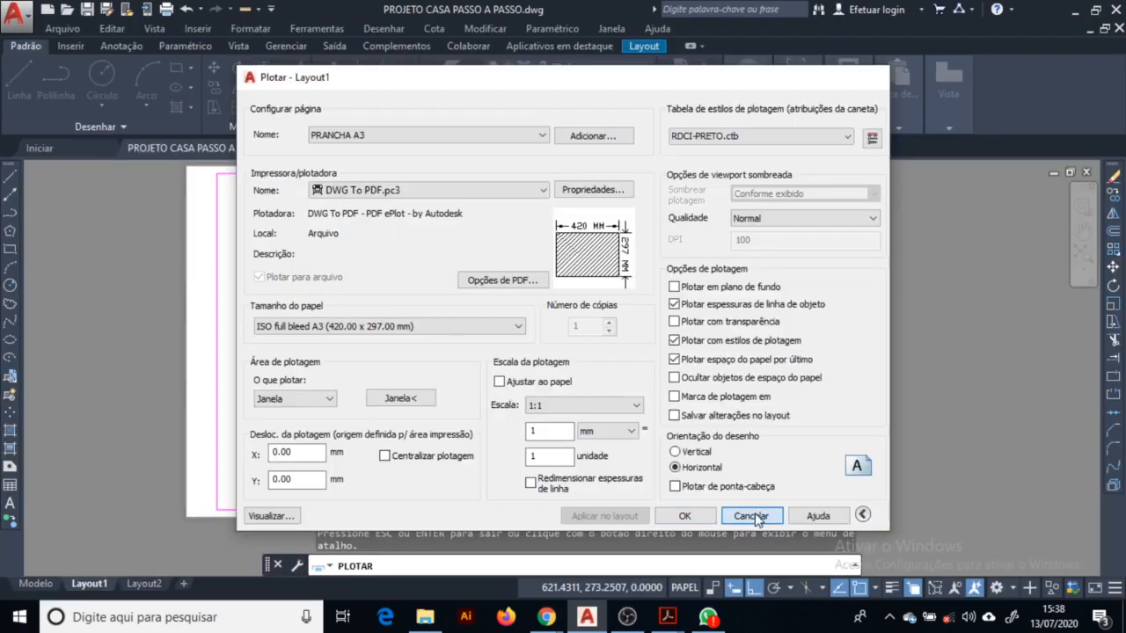
pyautogui.click(747, 584)
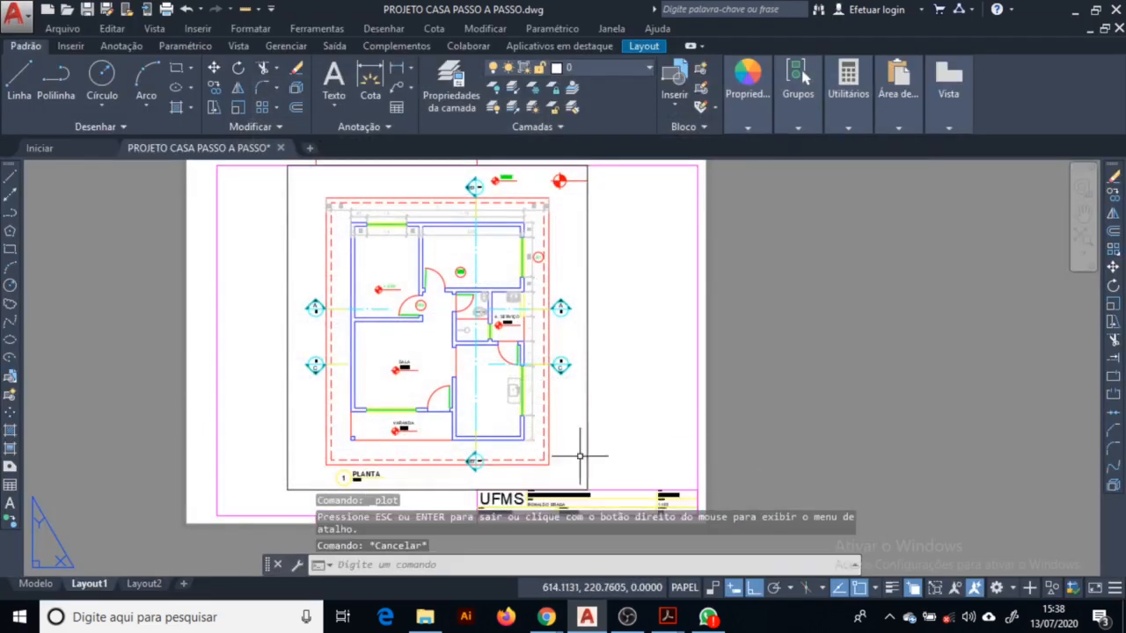
# Plot Layout1 with the PRANCHA A3 page setup to a file named PROJETO.pdf in the CAD folder.
pyautogui.hotkey('ctrl', 'p')
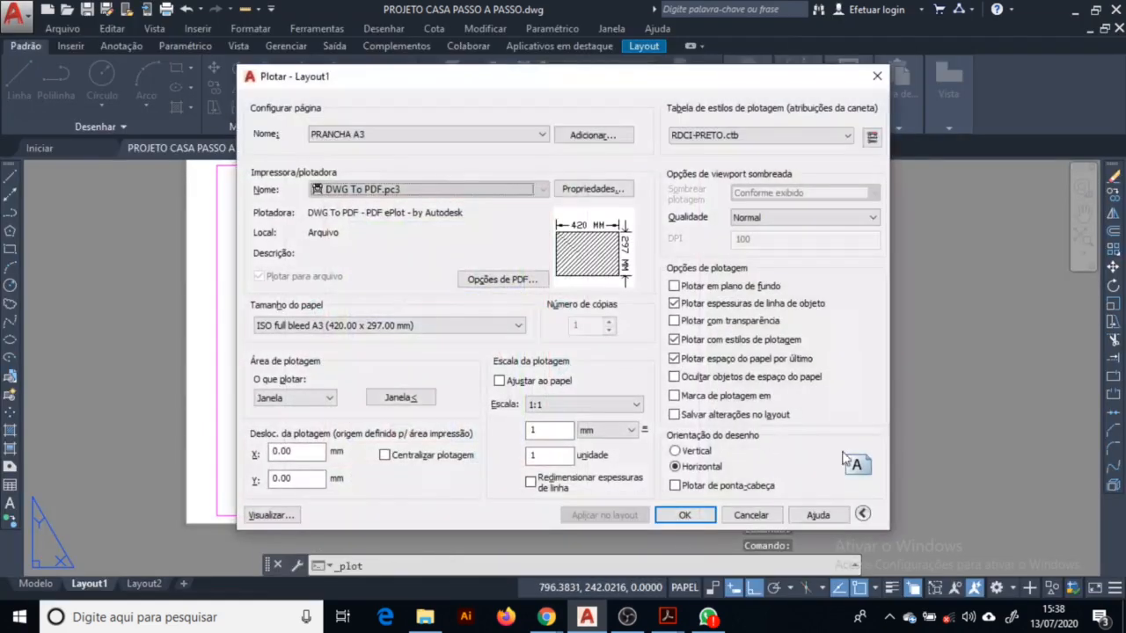
pyautogui.click(684, 517)
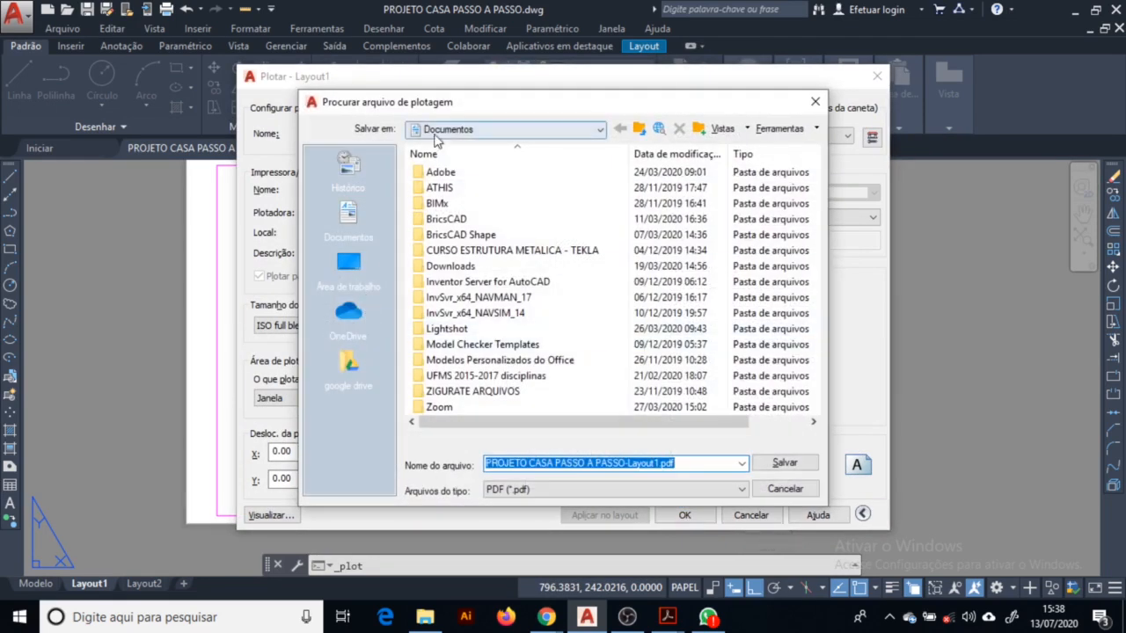
pyautogui.click(434, 134)
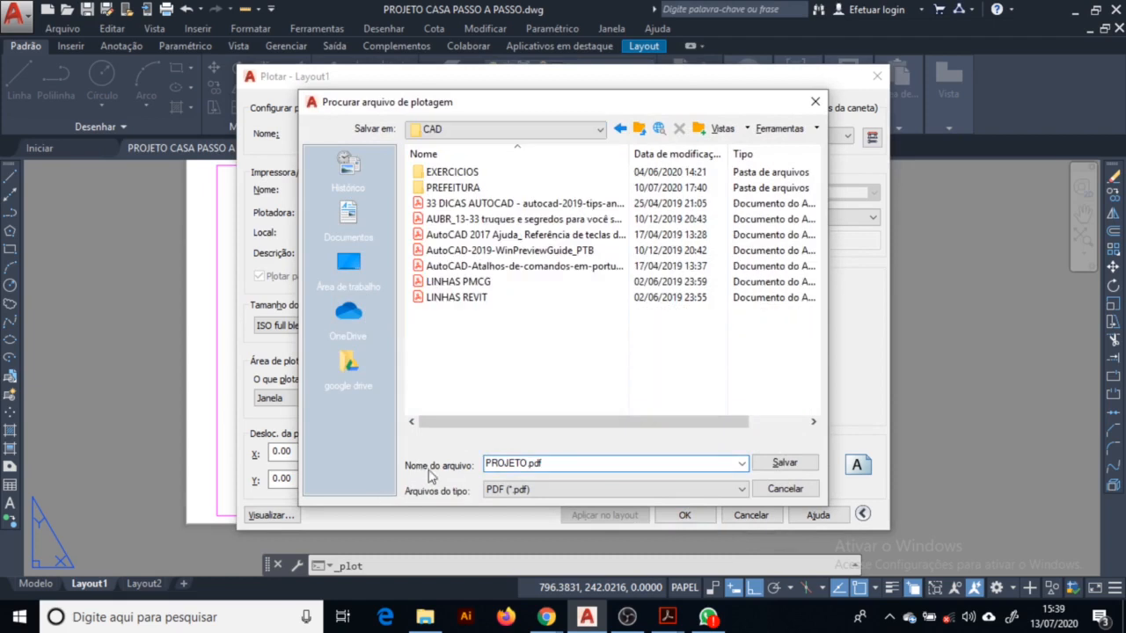
pyautogui.click(783, 463)
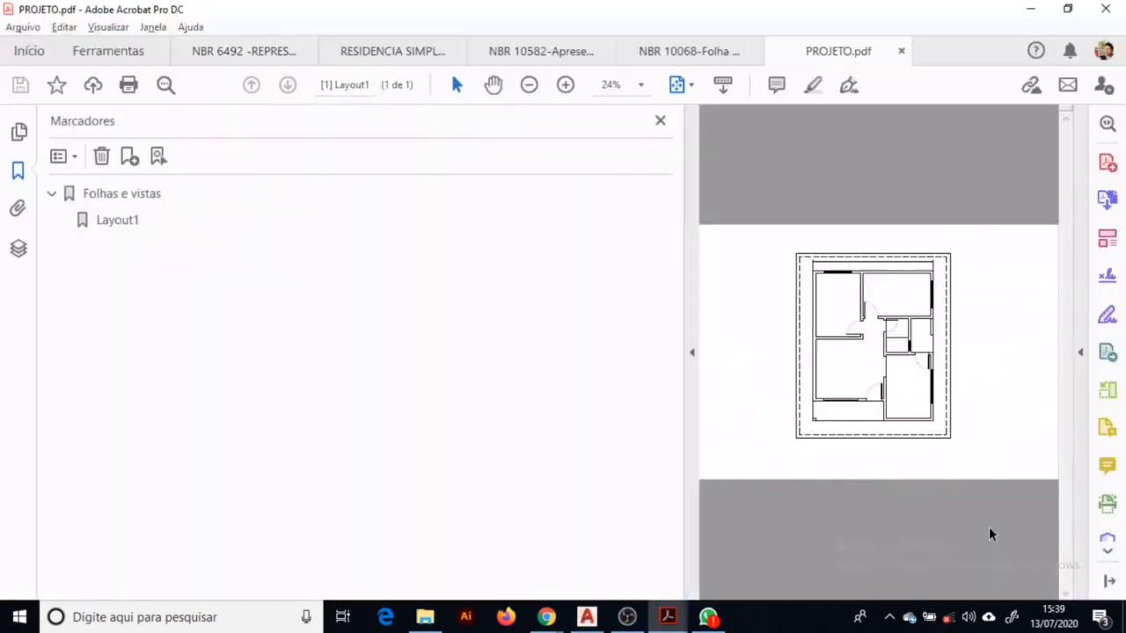
# In Adobe Acrobat, examine the plotted floor plan sheet in PROJETO.pdf at full width and close up.
pyautogui.click(691, 352)
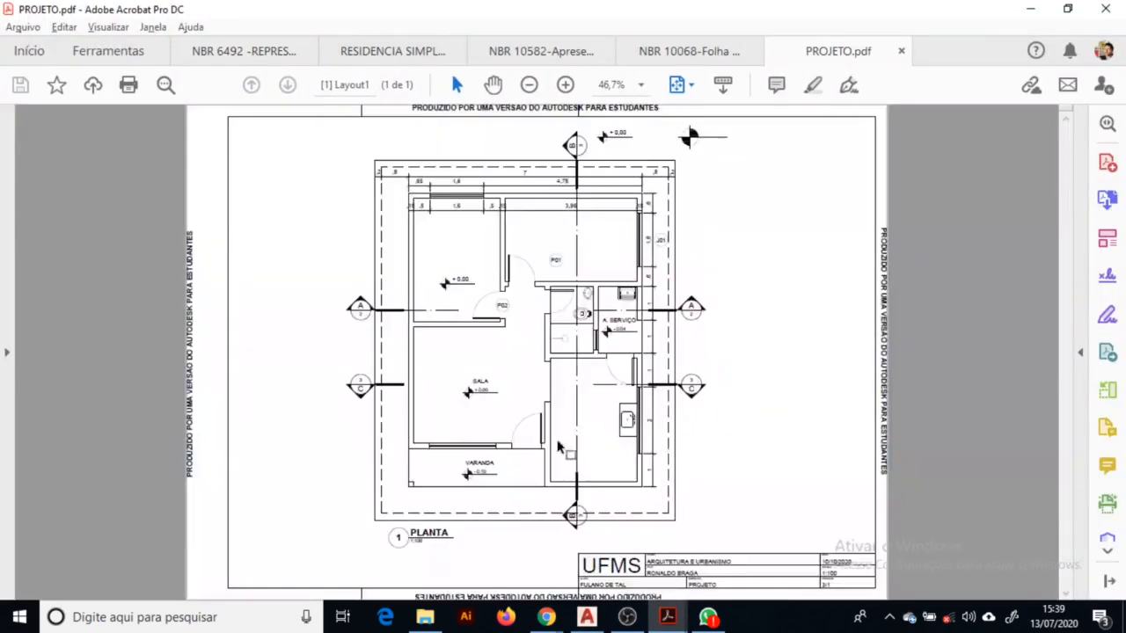
pyautogui.keyDown('ctrl'); pyautogui.scroll(3, 743, 411); pyautogui.keyUp('ctrl')
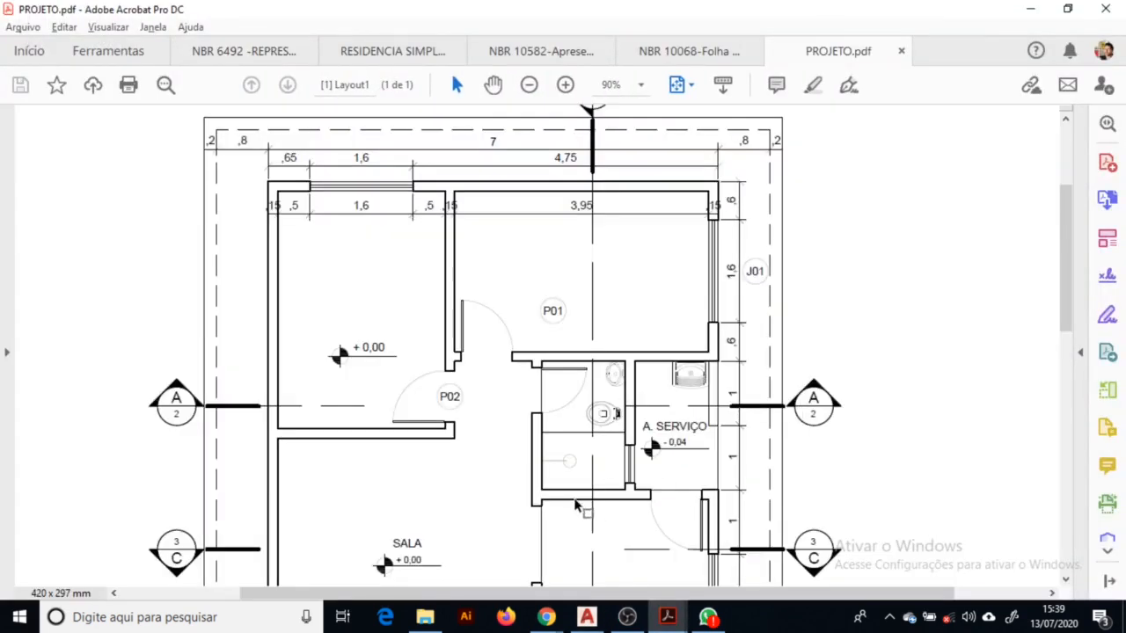
pyautogui.scroll(-6, 577, 506)
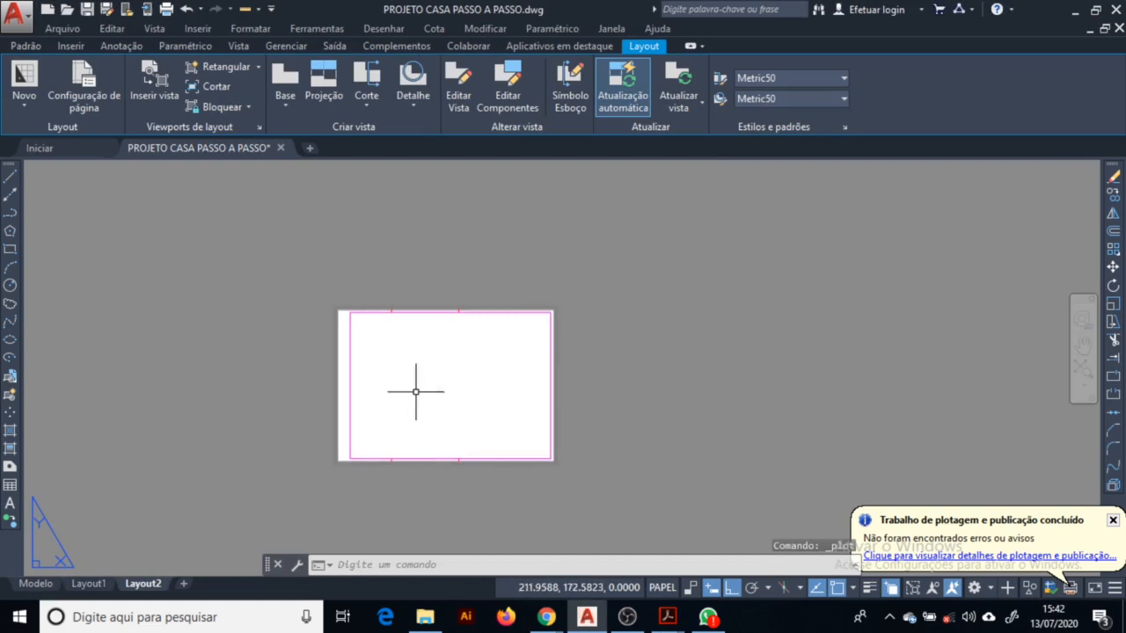
# Create two viewports with a horizontal division on Layout2, filling the frame from its upper-left corner down to the title block's top edge.
pyautogui.scroll(2, 506, 429)
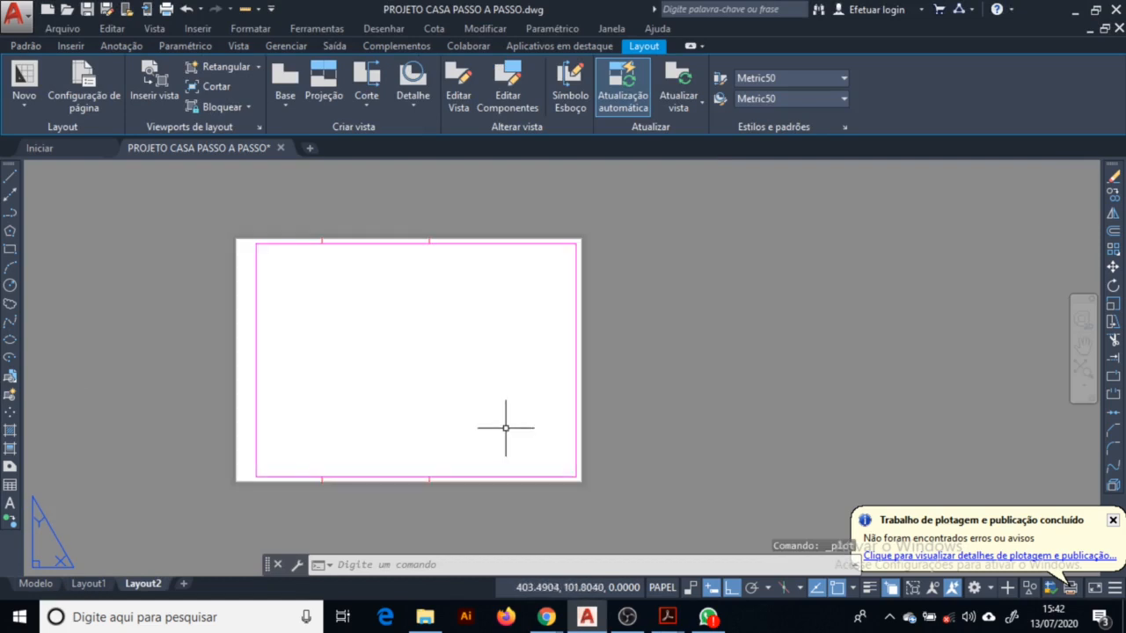
pyautogui.click(13, 50)
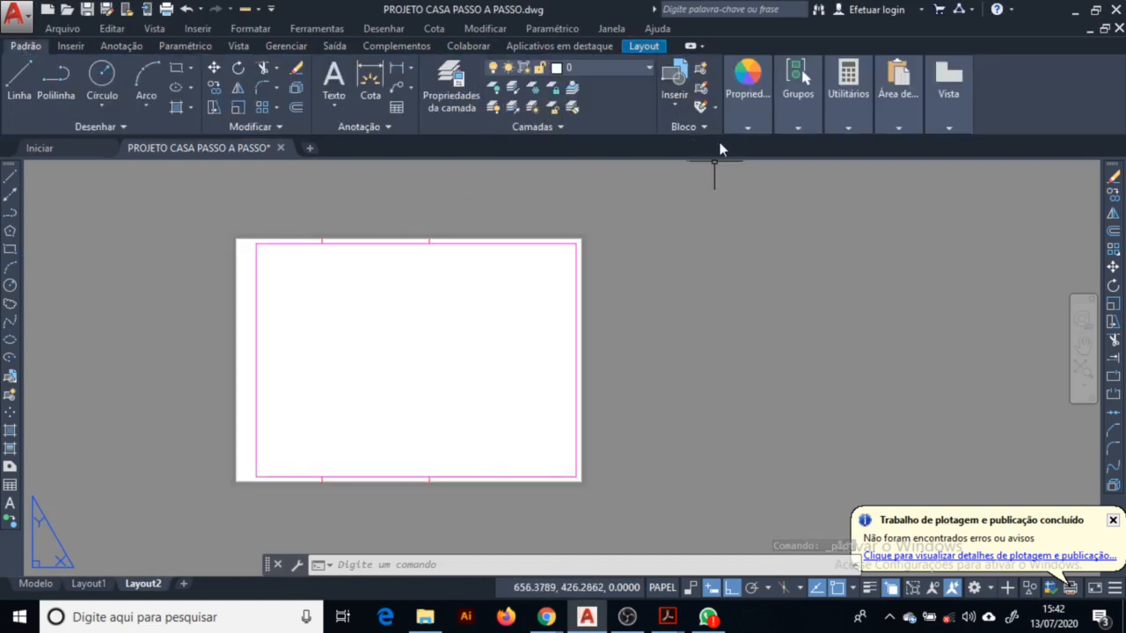
pyautogui.middleClick(364, 171)
pyautogui.middleClick(364, 170)
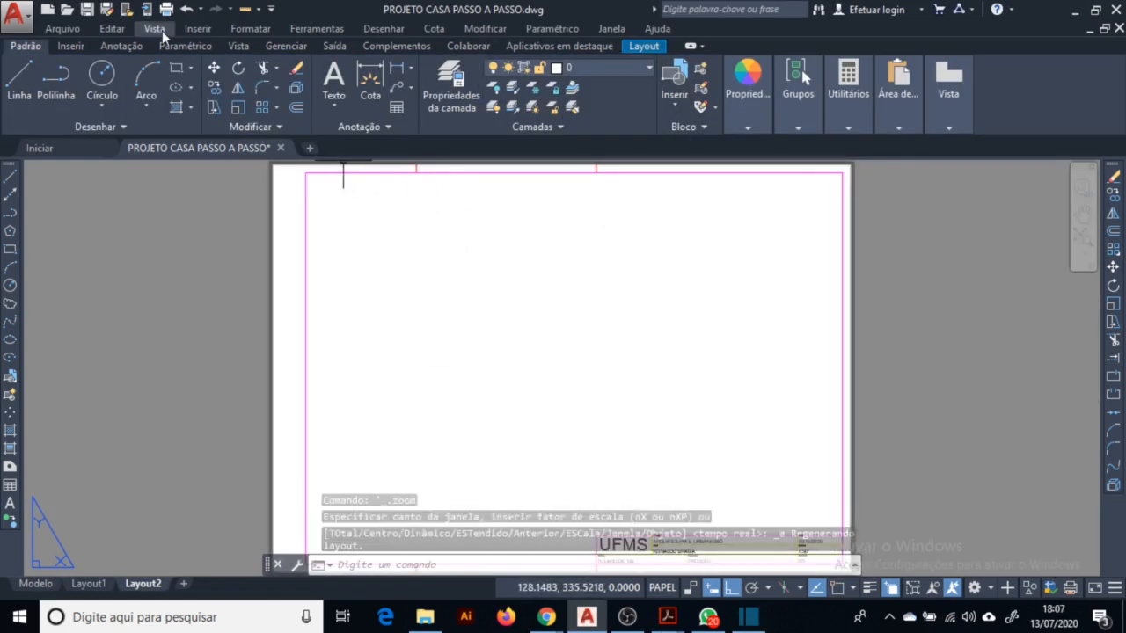
pyautogui.click(154, 28)
pyautogui.moveTo(258, 275)
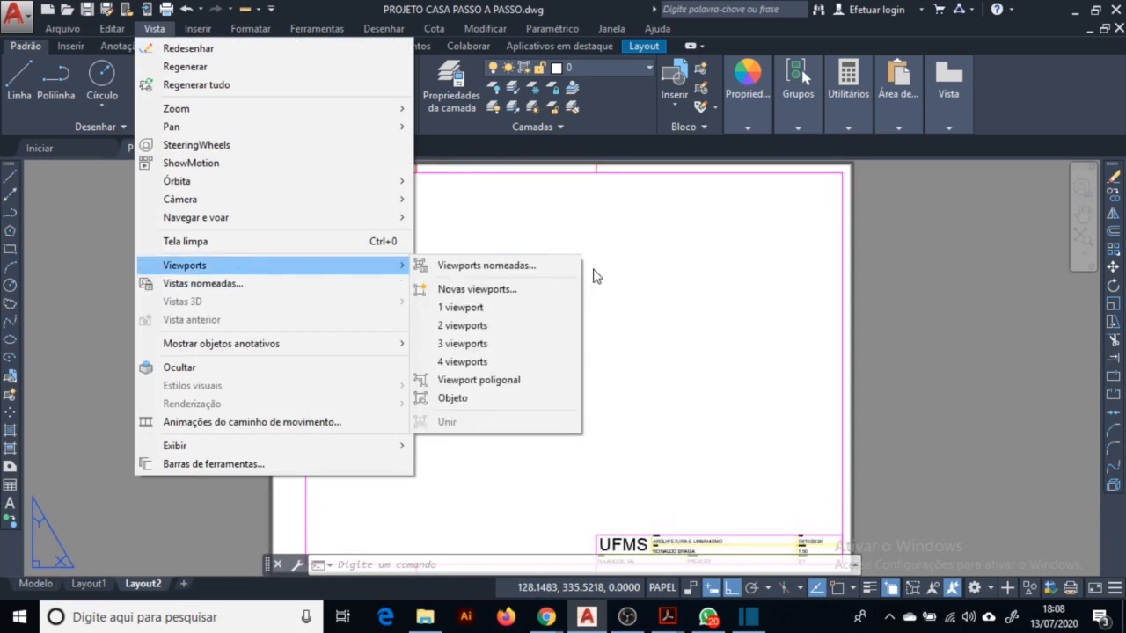
pyautogui.click(512, 325)
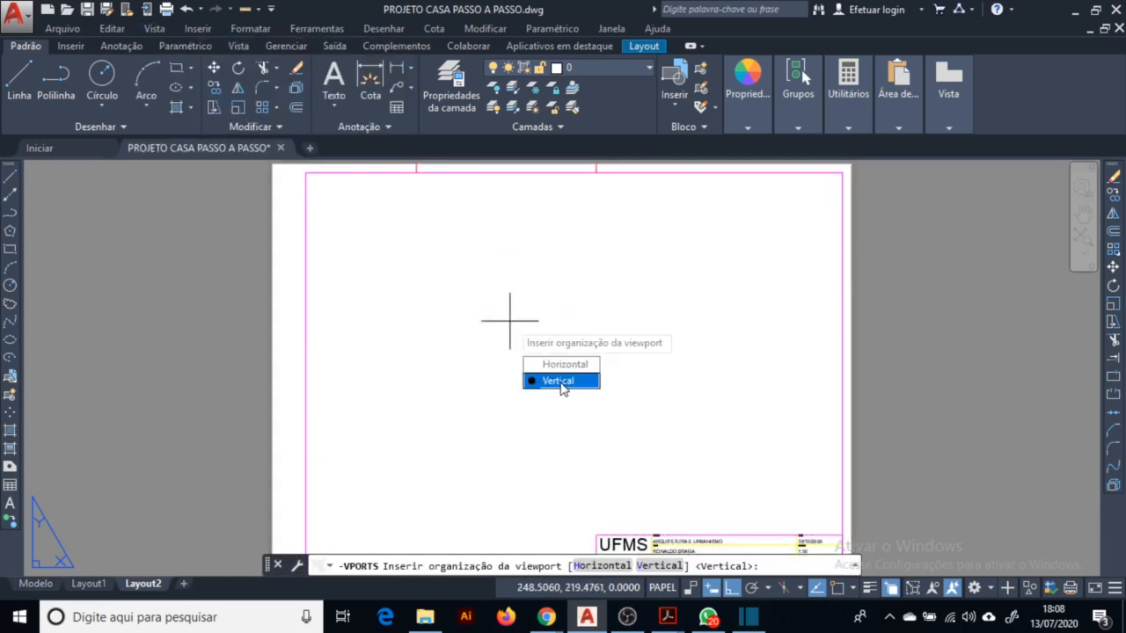
pyautogui.click(563, 364)
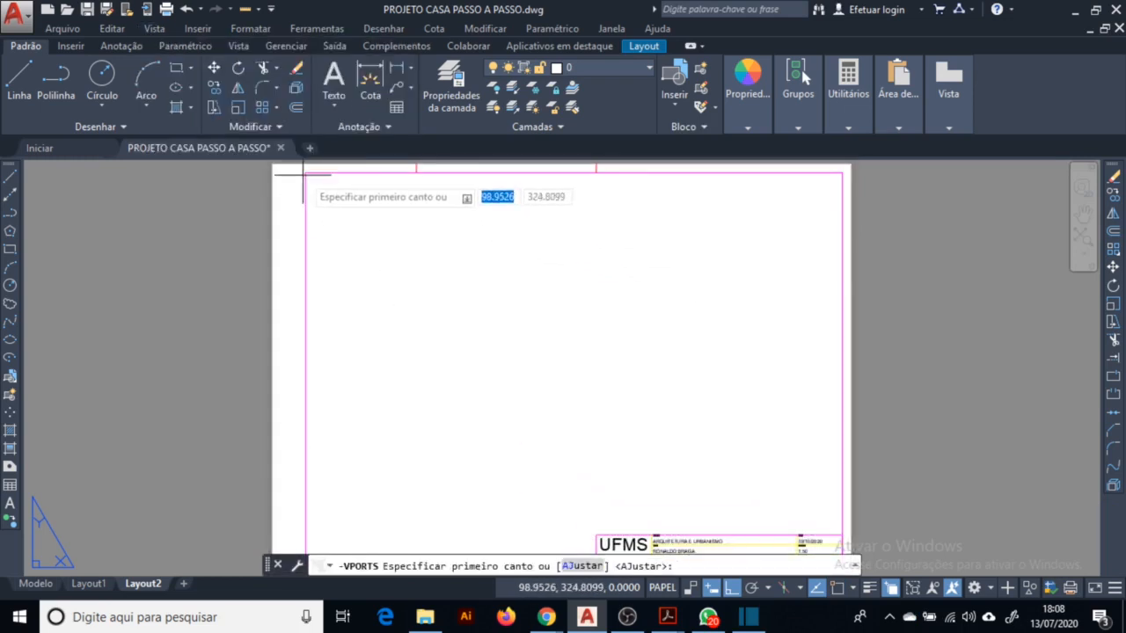
pyautogui.press('F3')
pyautogui.click(305, 172)
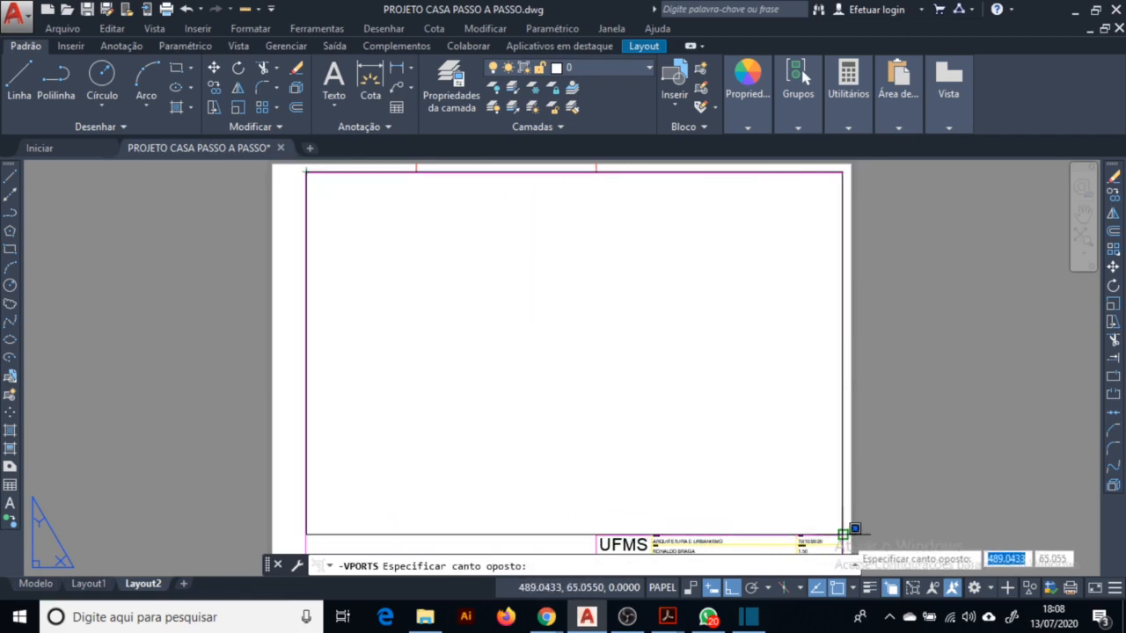
pyautogui.click(836, 529)
# Activate the upper viewport, centre the Corte A section in it and set its scale to 1:50.
pyautogui.doubleClick(629, 317)
pyautogui.scroll(6, 585, 257)
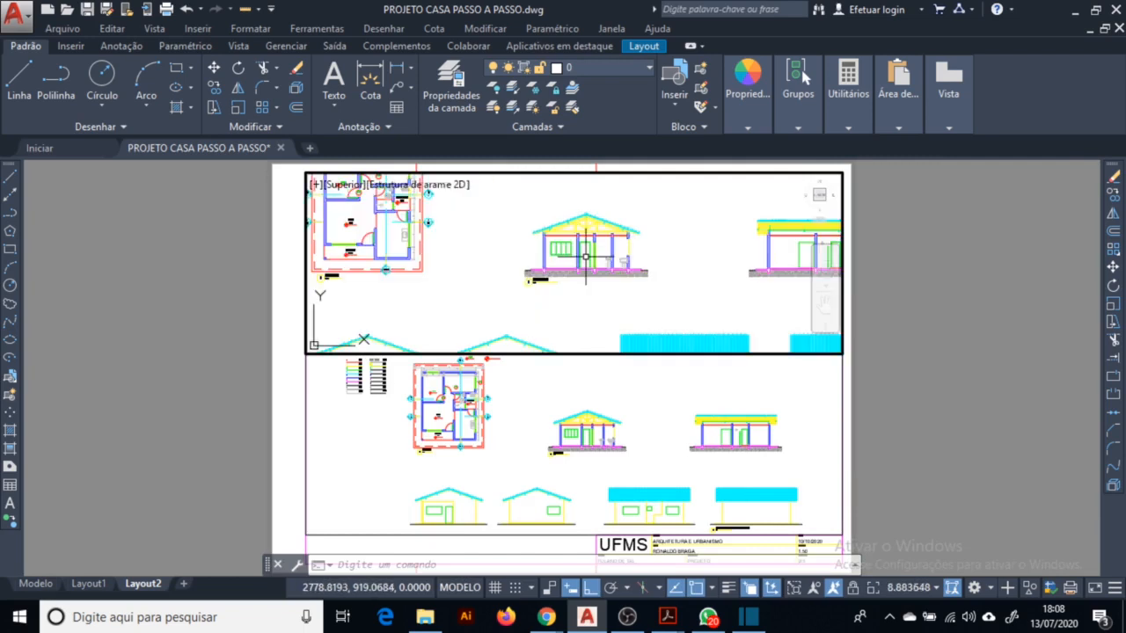
pyautogui.moveTo(584, 274)
pyautogui.mouseDown(button='middle')
pyautogui.moveTo(528, 312)
pyautogui.moveTo(558, 310)
pyautogui.mouseUp(button='middle')
pyautogui.click(936, 590)
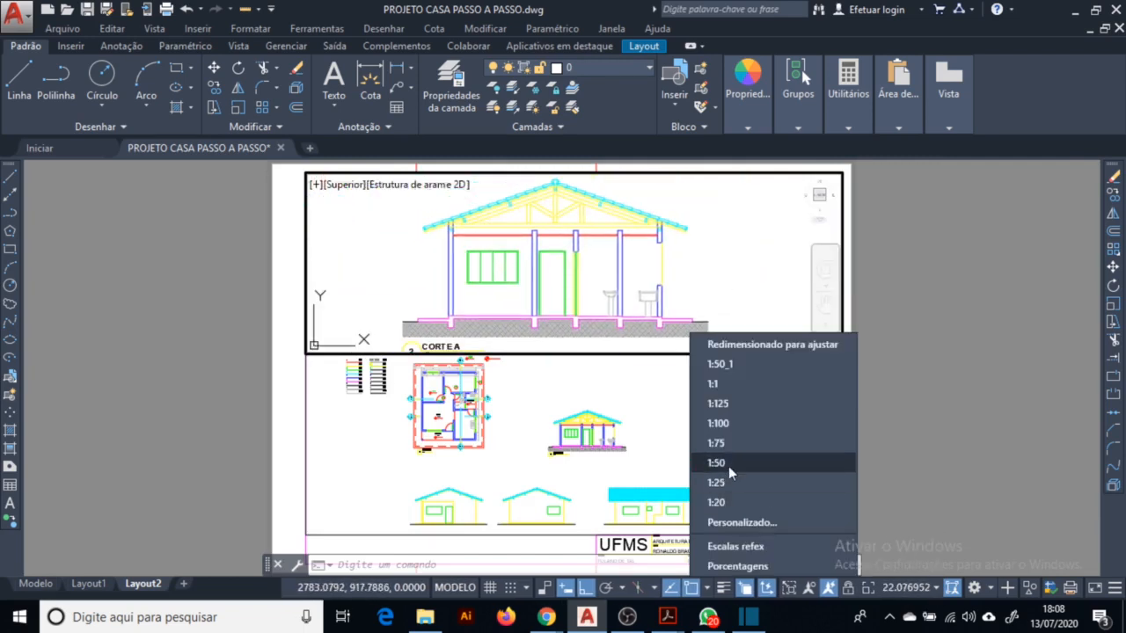
pyautogui.click(726, 465)
pyautogui.moveTo(569, 300); pyautogui.dragTo(571, 294, button='middle')
# Centre the second section drawing in the lower viewport, set its scale to 1:50 and return to paper space.
pyautogui.click(716, 493)
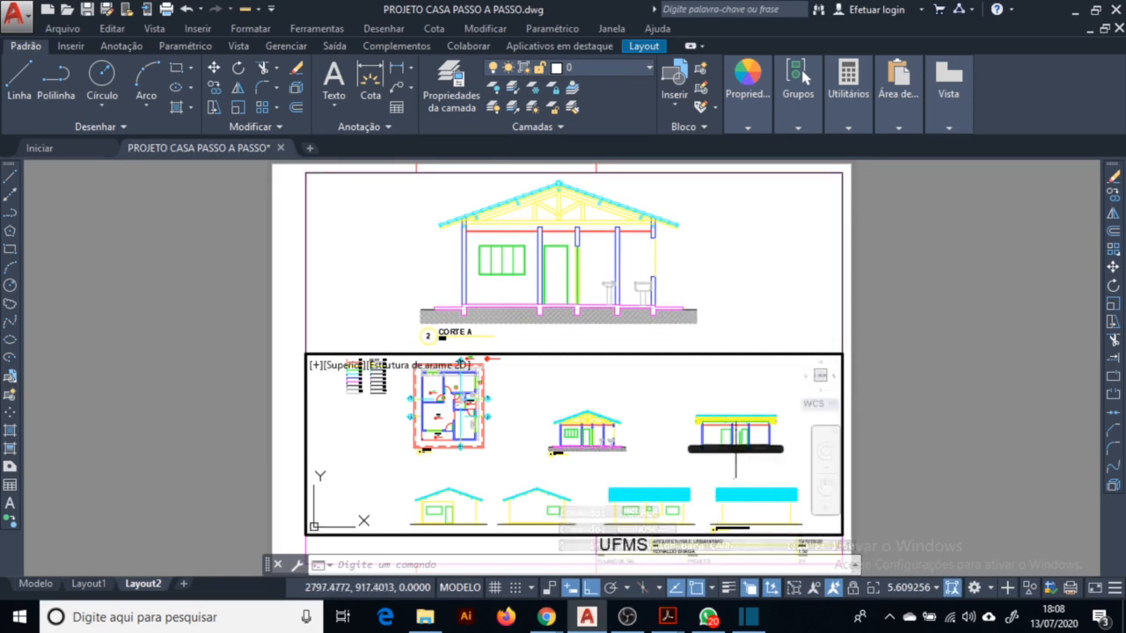
pyautogui.moveTo(730, 444); pyautogui.dragTo(545, 446, button='middle')
pyautogui.click(893, 587)
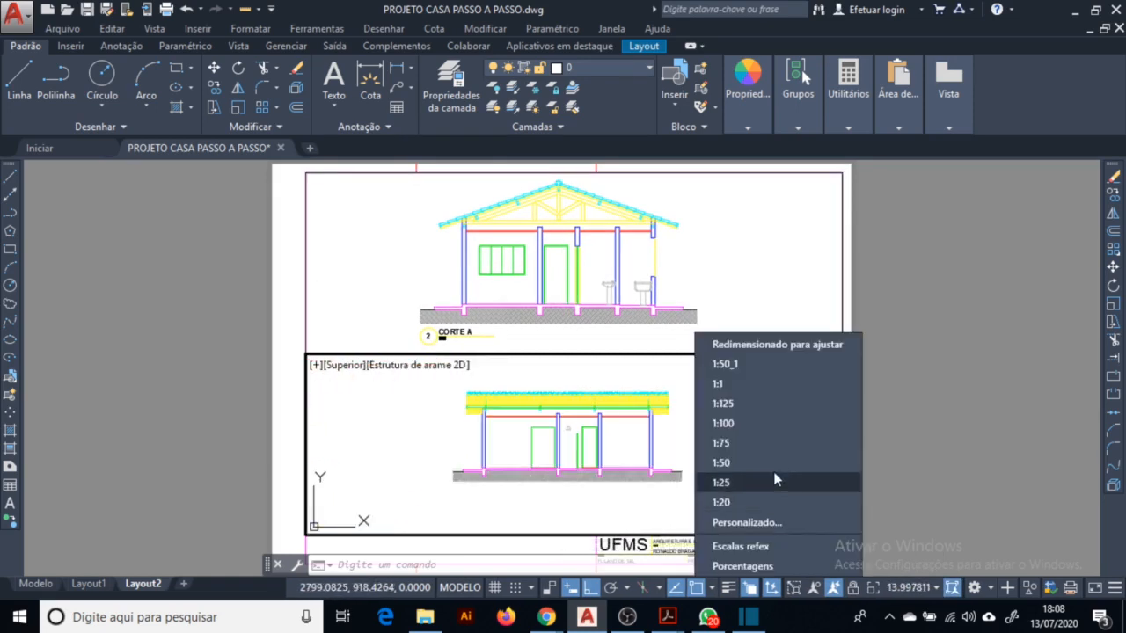
pyautogui.click(778, 461)
pyautogui.doubleClick(951, 414)
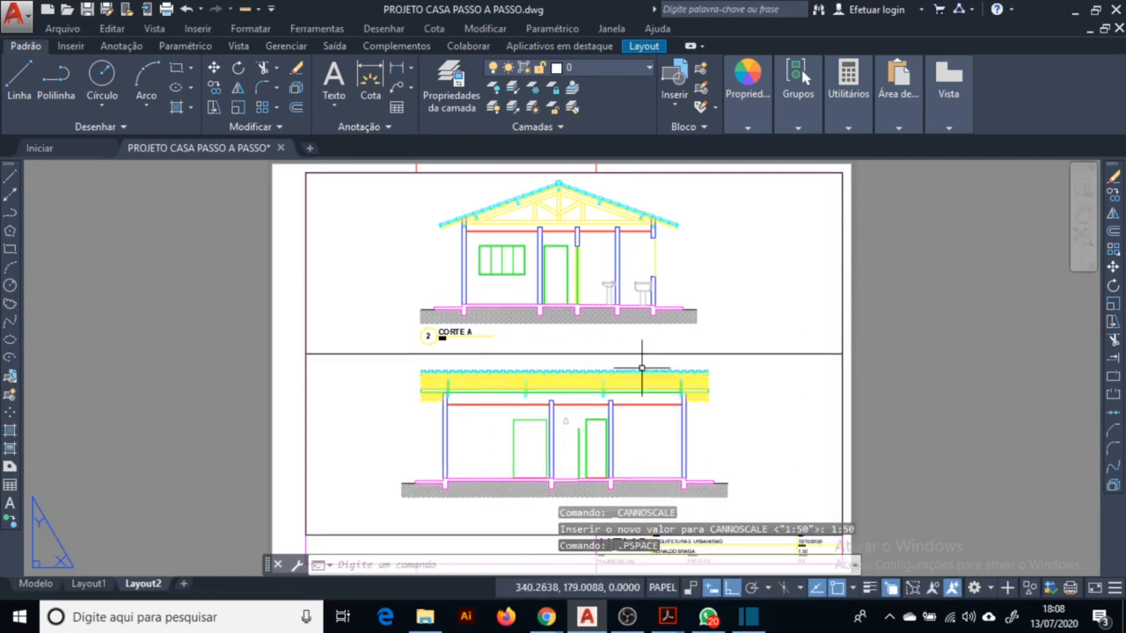
# Assign both section viewports to the Defpoints layer.
pyautogui.click(480, 329)
pyautogui.click(460, 368)
pyautogui.click(624, 67)
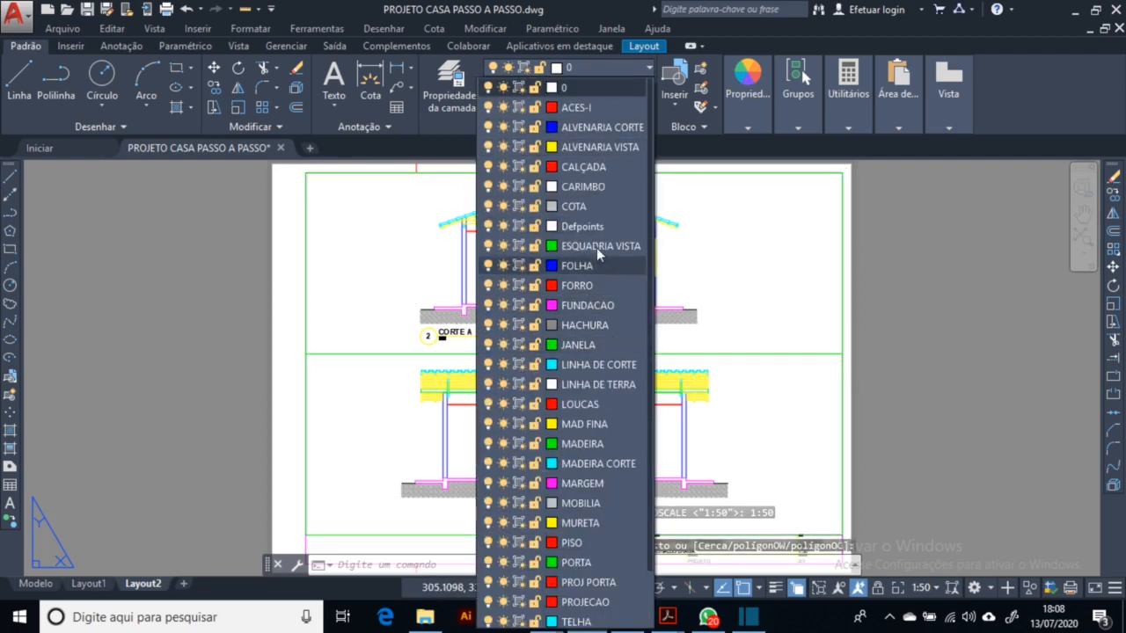
pyautogui.click(595, 225)
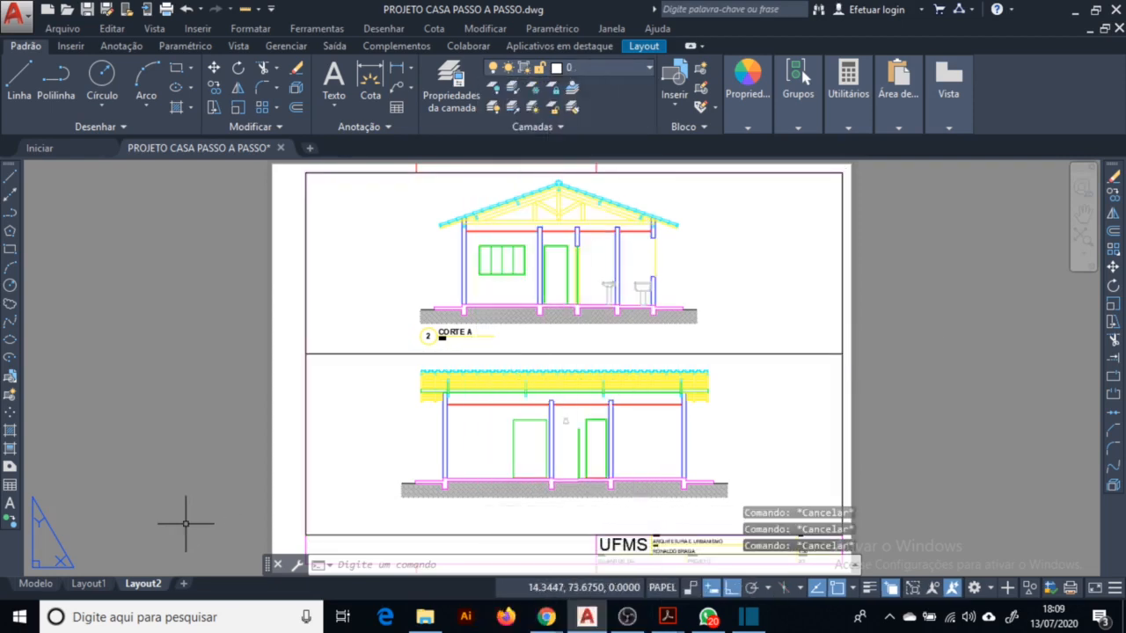
# Rename Layout1 as PLANTA and Layout2 as CORTES.
pyautogui.click(92, 585)
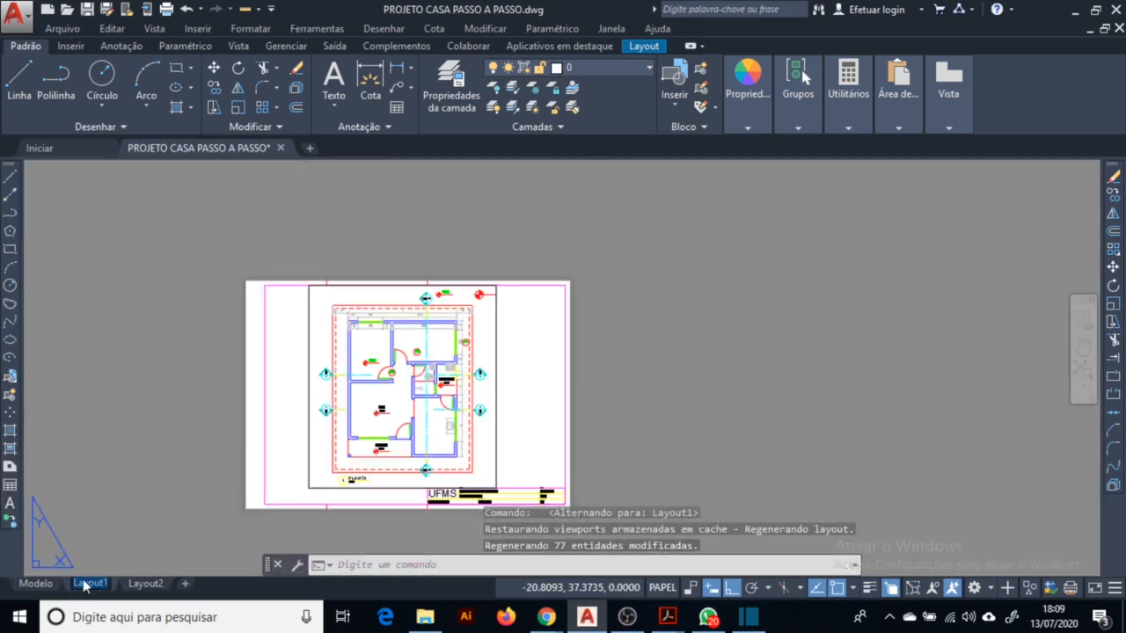
pyautogui.press('BackSpace')
pyautogui.write('PLANTA')
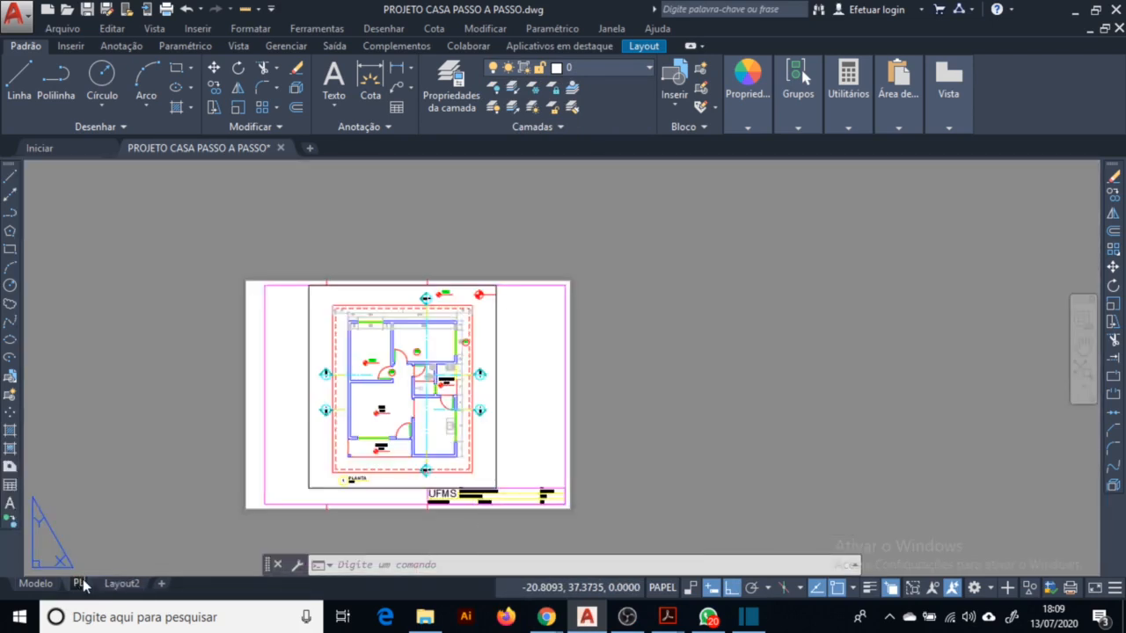
pyautogui.click(149, 584)
pyautogui.write('CORTES')
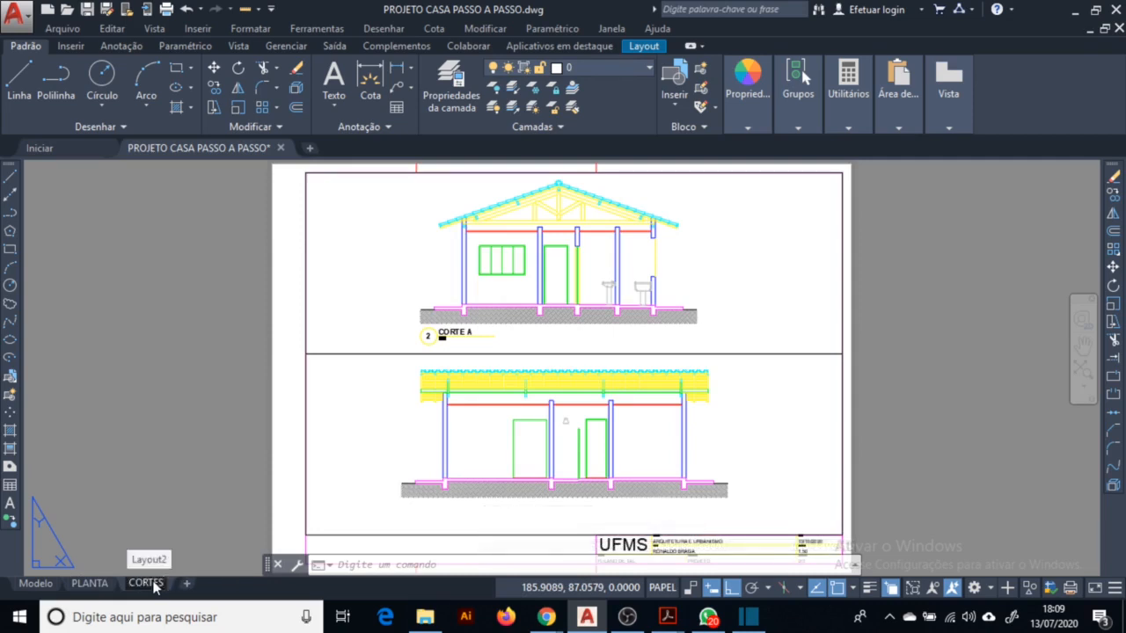
pyautogui.press('Return')
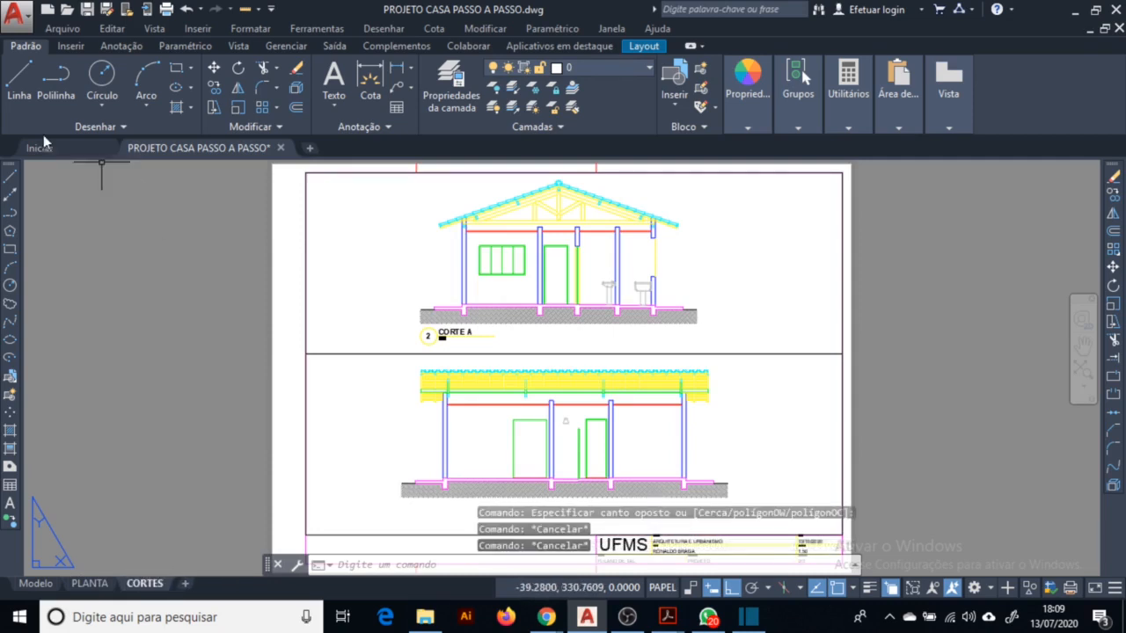
# Open batch plotting and remove the Modelo sheet from the publish list, keeping only the PLANTA and CORTES sheets.
pyautogui.click(19, 27)
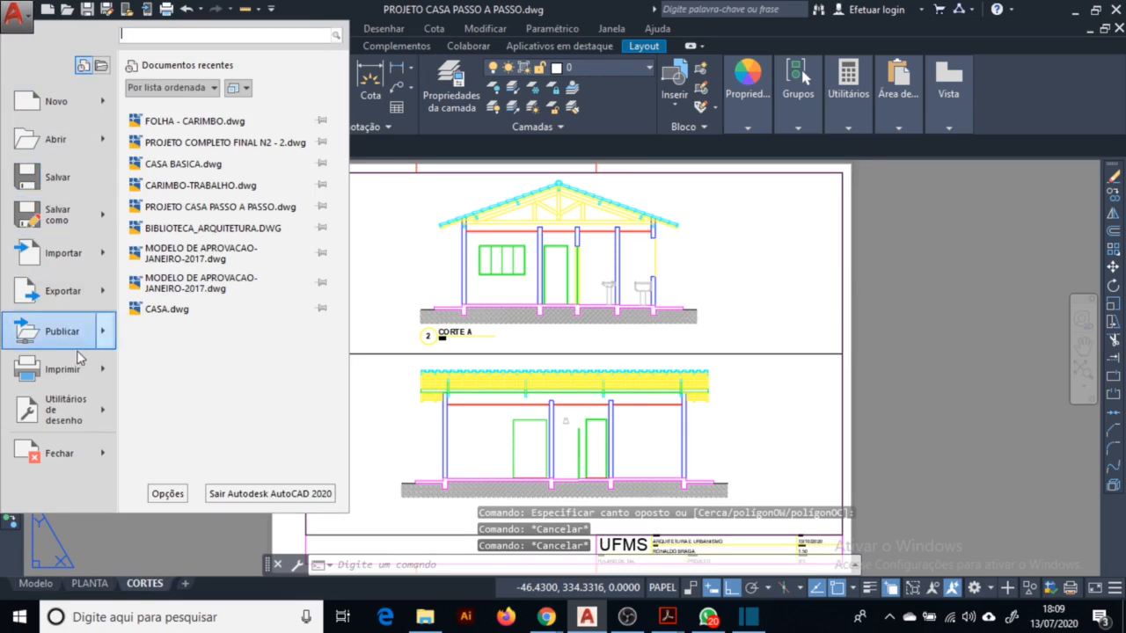
pyautogui.moveTo(77, 373)
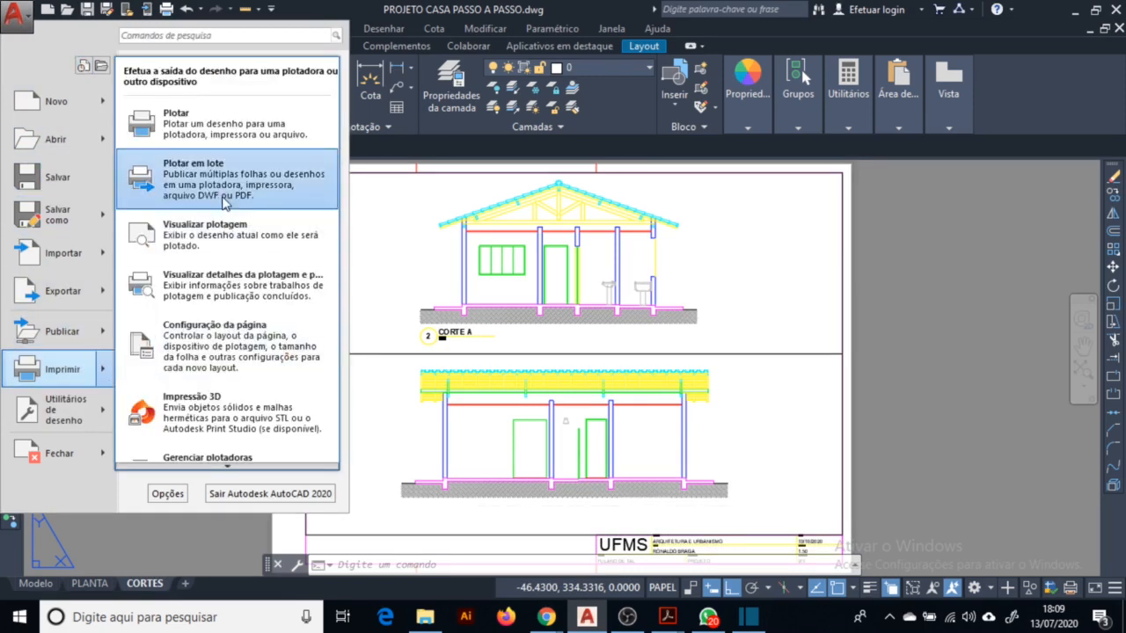
pyautogui.click(253, 186)
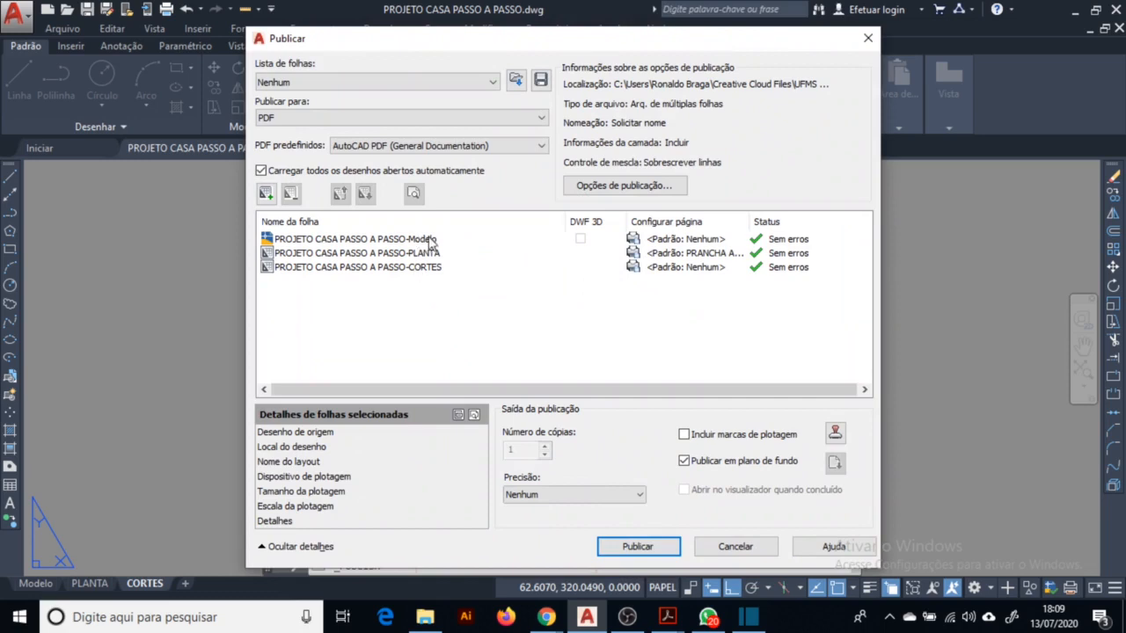
pyautogui.click(432, 239)
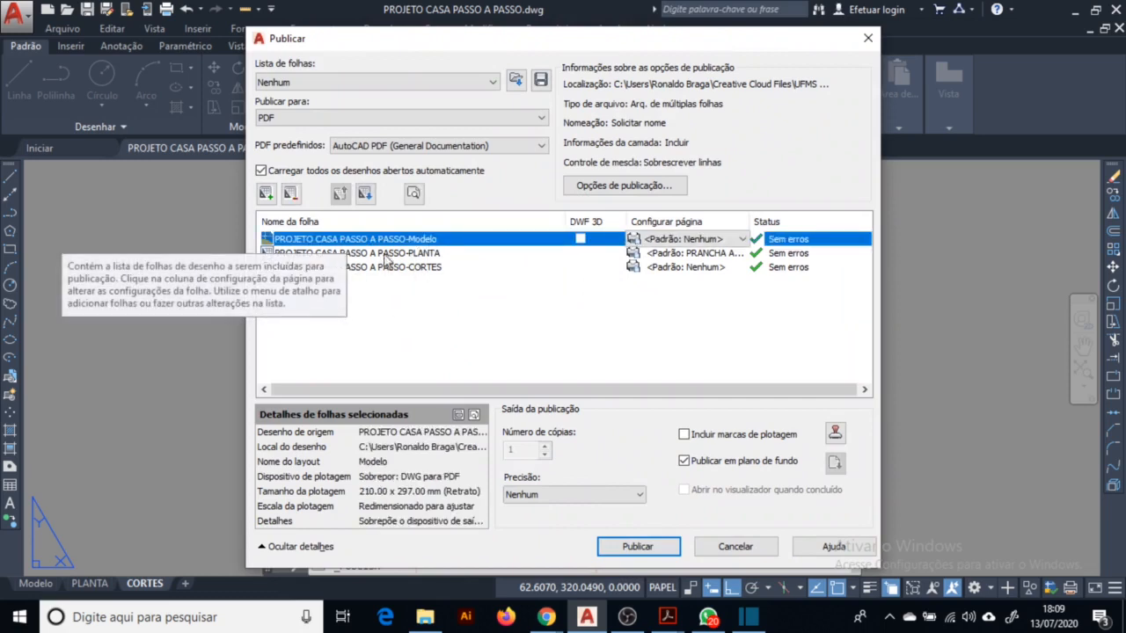
pyautogui.click(293, 195)
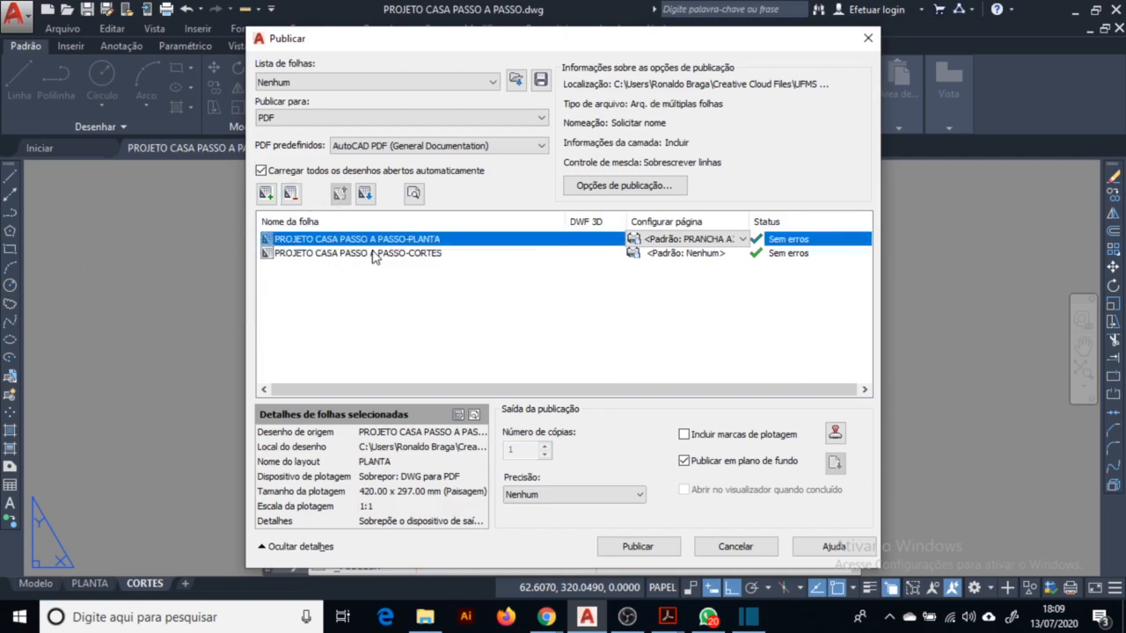
pyautogui.click(373, 254)
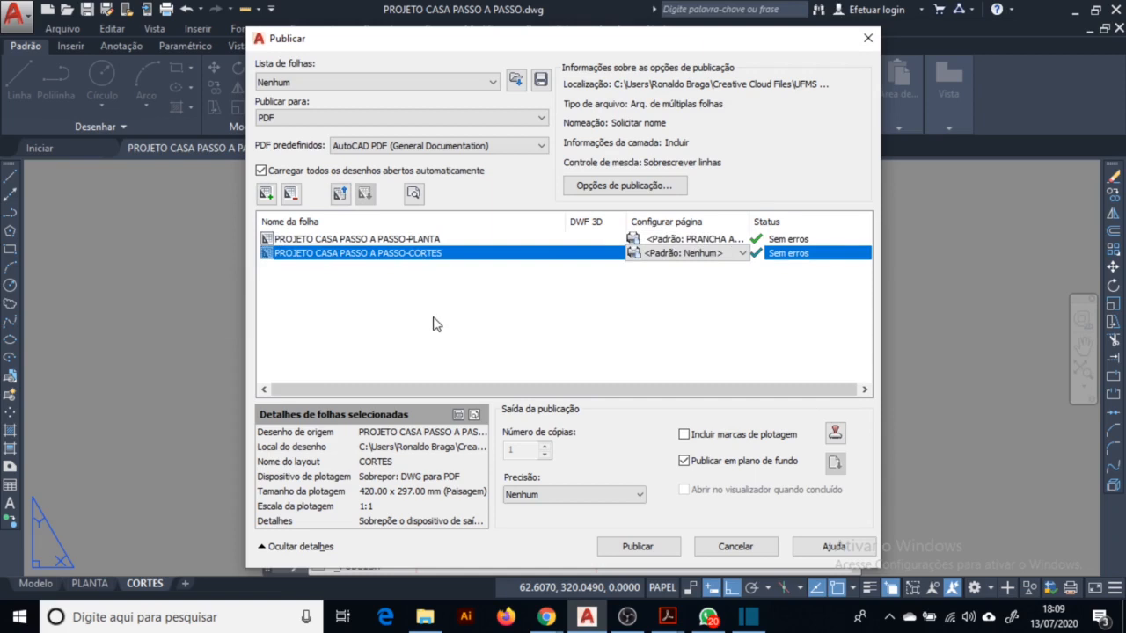
# Review the PDF publishing options, including the output location and multi-sheet file setting, and accept them.
pyautogui.click(637, 188)
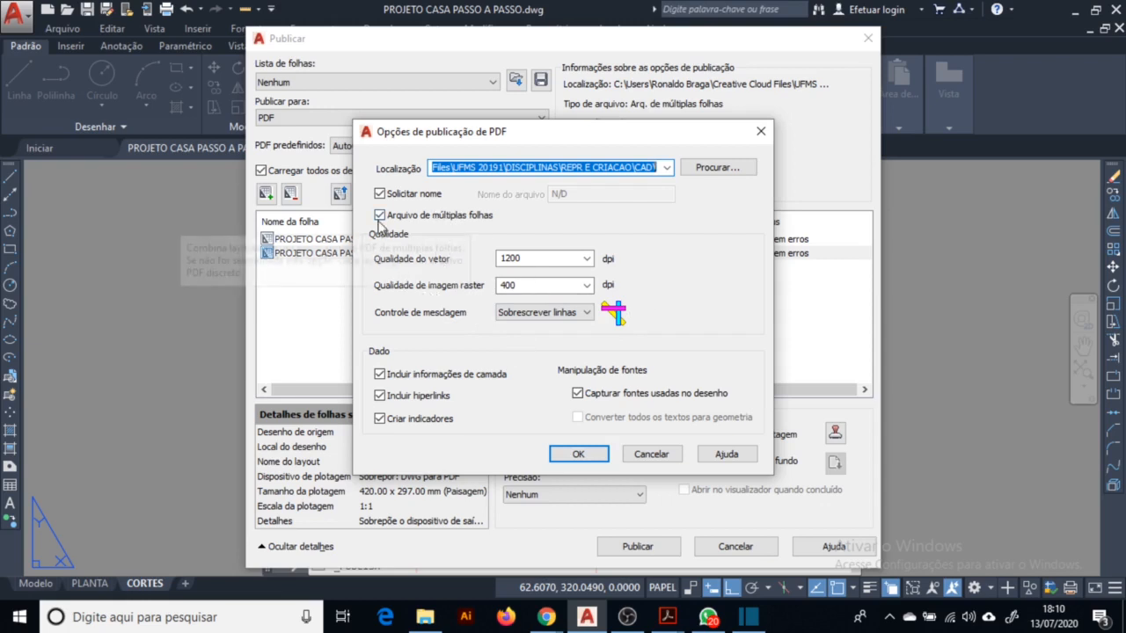
pyautogui.click(582, 169)
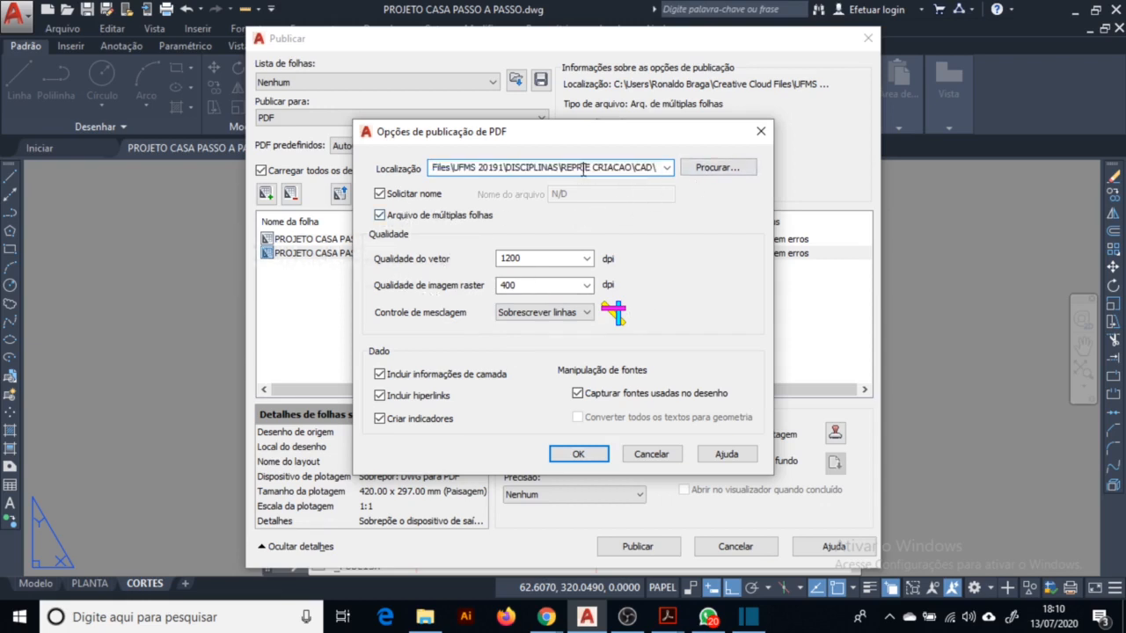
pyautogui.click(587, 455)
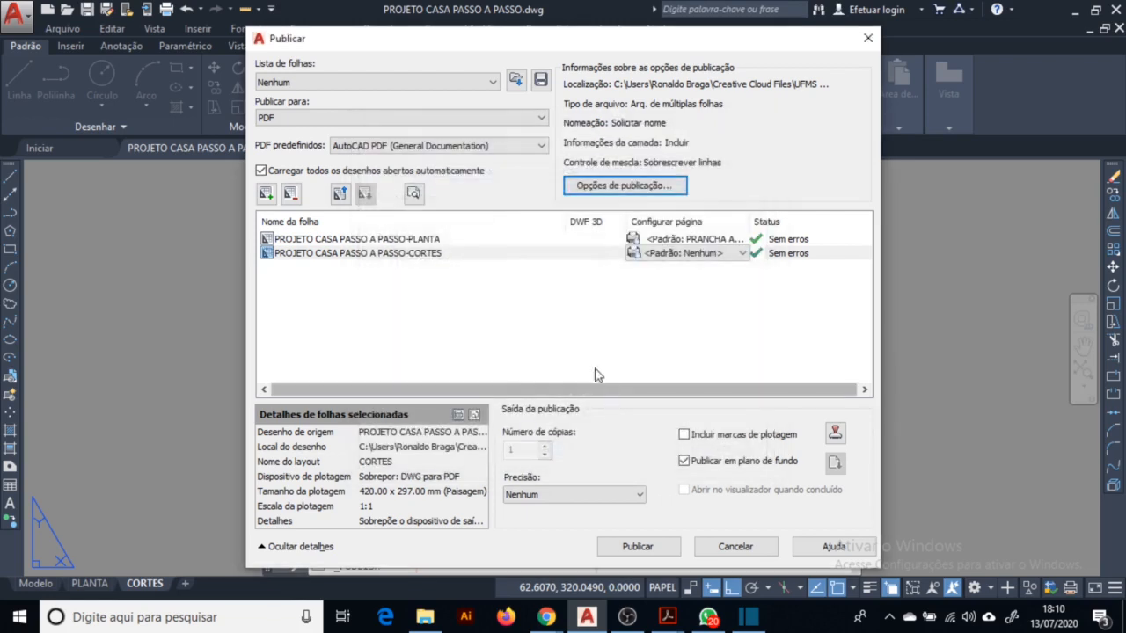
# Publish both sheets to a multi-sheet PDF named PROJETO RESIDENCIA in the CAD folder.
pyautogui.click(666, 549)
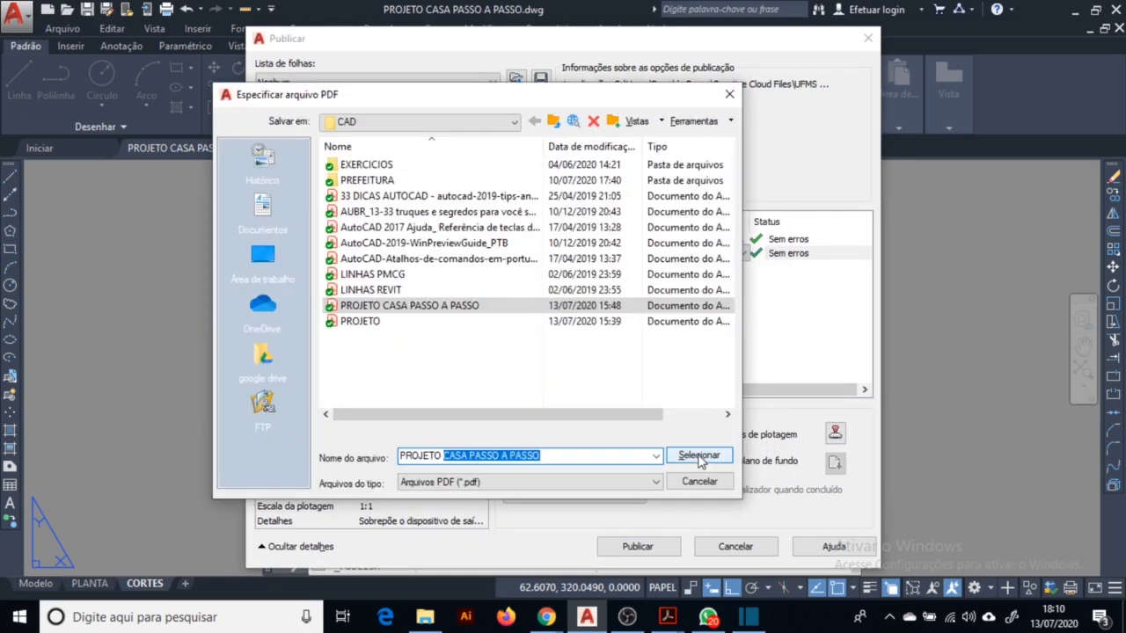
pyautogui.write('RESIDENCIA')
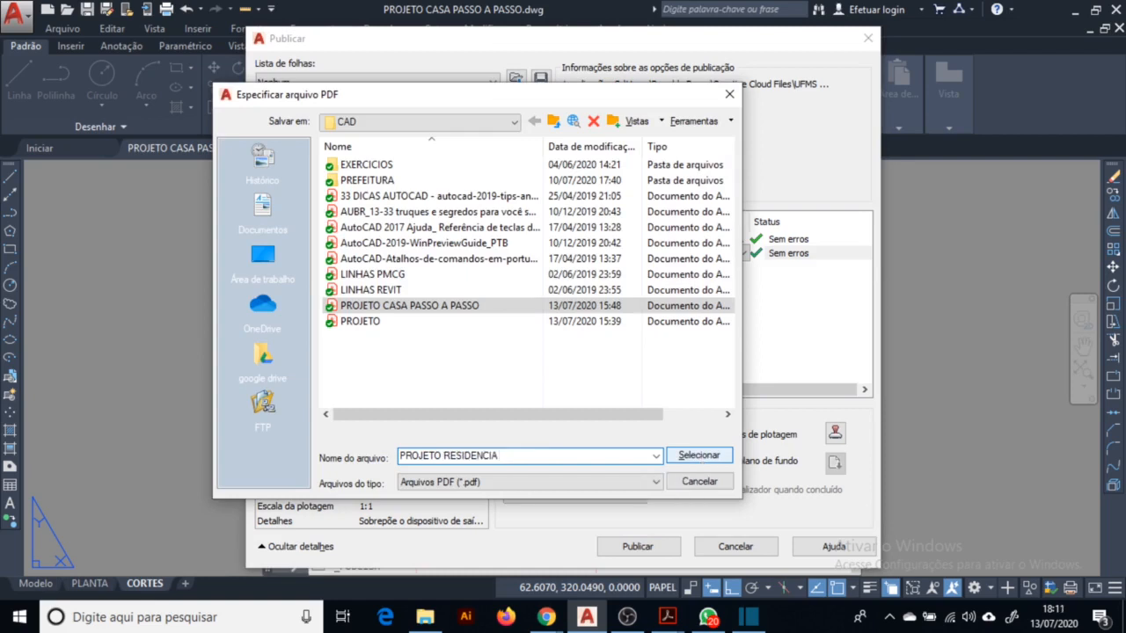
pyautogui.click(698, 456)
pyautogui.click(679, 327)
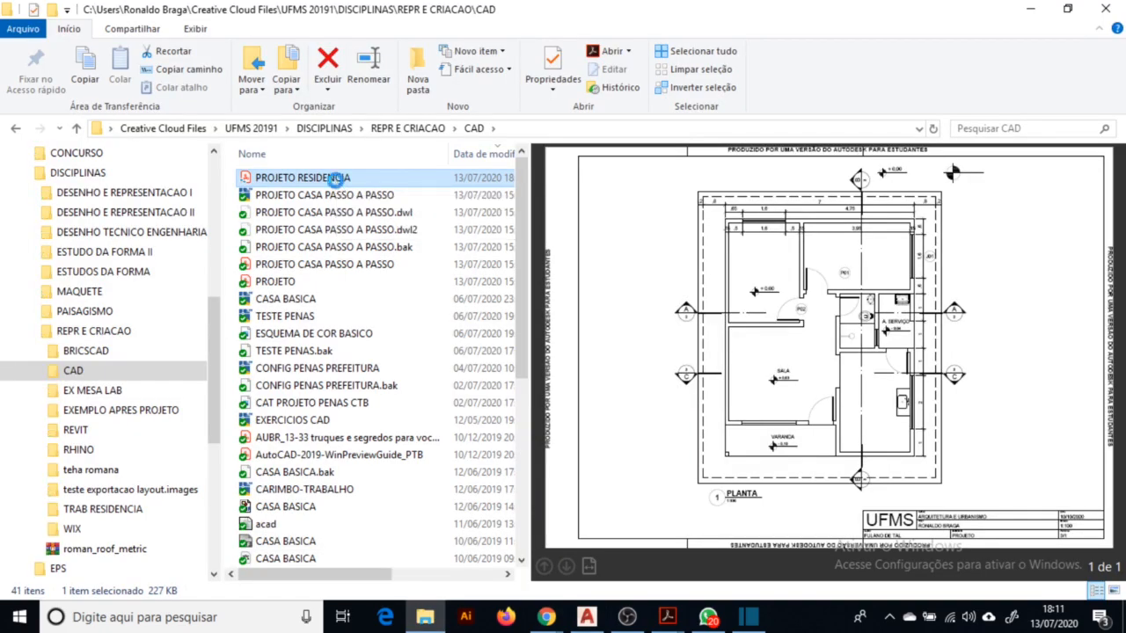
# Open the PROJETO RESIDENCIA PDF in Acrobat and compare its CORTES and PLANTA pages.
pyautogui.doubleClick(339, 181)
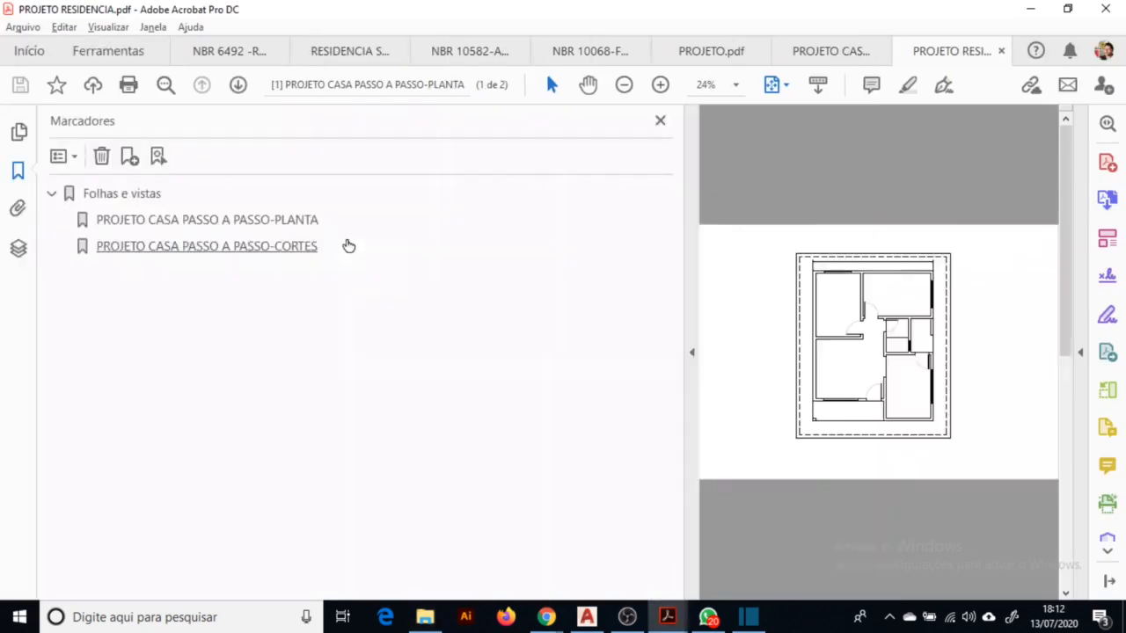
pyautogui.click(346, 247)
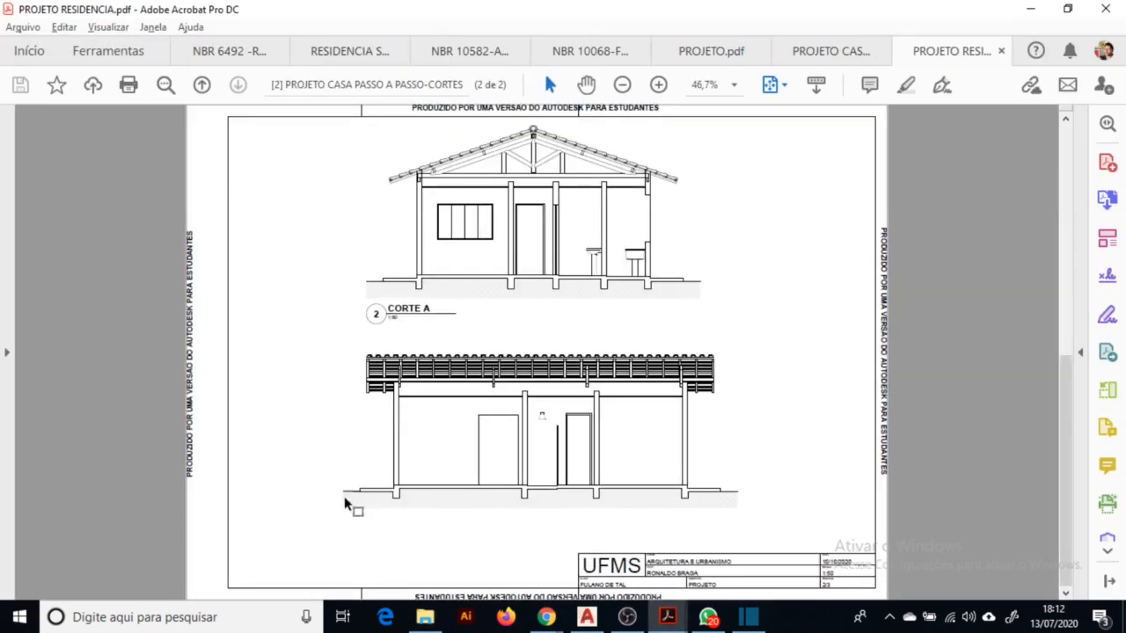
pyautogui.scroll(1, 420, 425)
pyautogui.scroll(-1, 427, 434)
pyautogui.scroll(1, 391, 276)
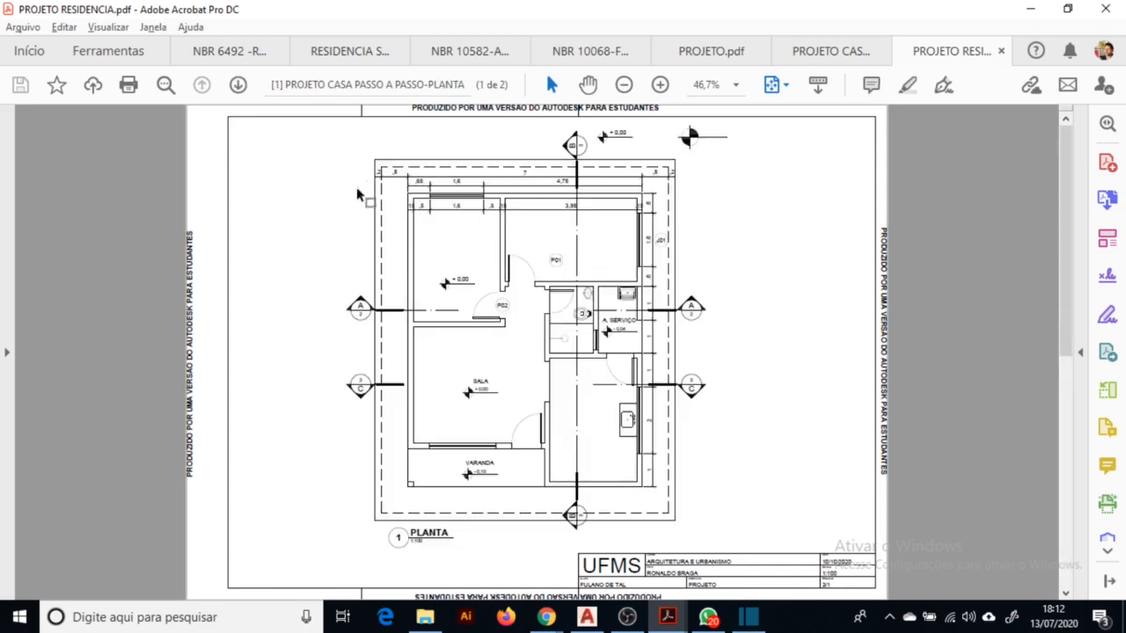
# Examine the plotted floor plan up close, checking walls, dimensions, door tags and section marks across the rooms.
pyautogui.moveTo(333, 155); pyautogui.dragTo(739, 343)
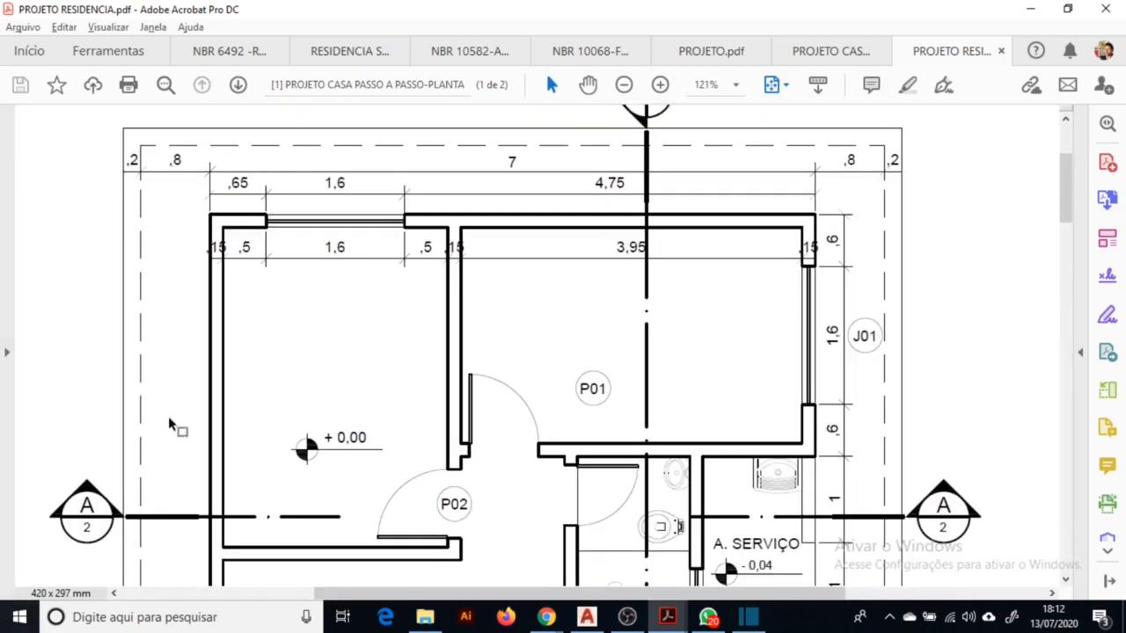
pyautogui.moveTo(573, 454); pyautogui.dragTo(570, 259)
pyautogui.moveTo(650, 295); pyautogui.dragTo(404, 553)
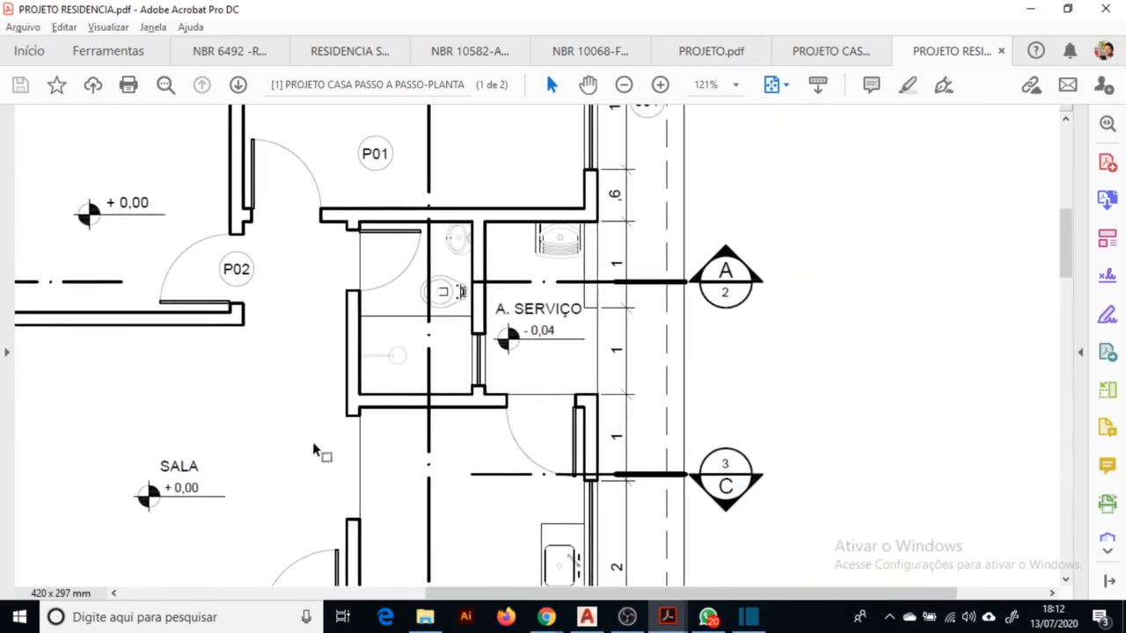
pyautogui.moveTo(315, 451); pyautogui.dragTo(529, 511)
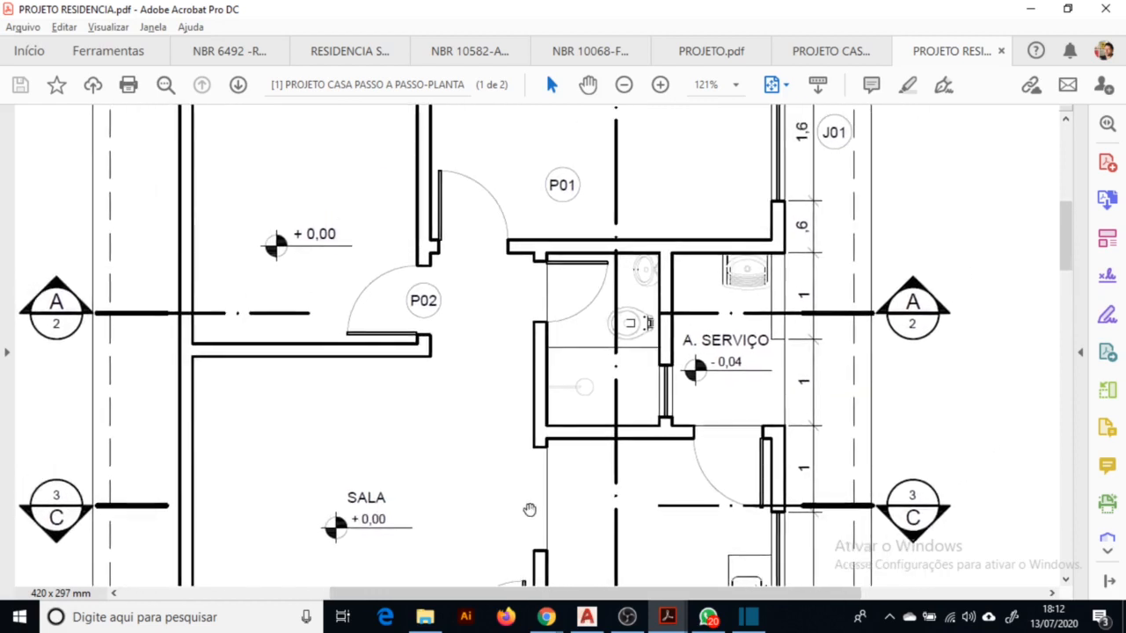
pyautogui.scroll(3, 530, 510)
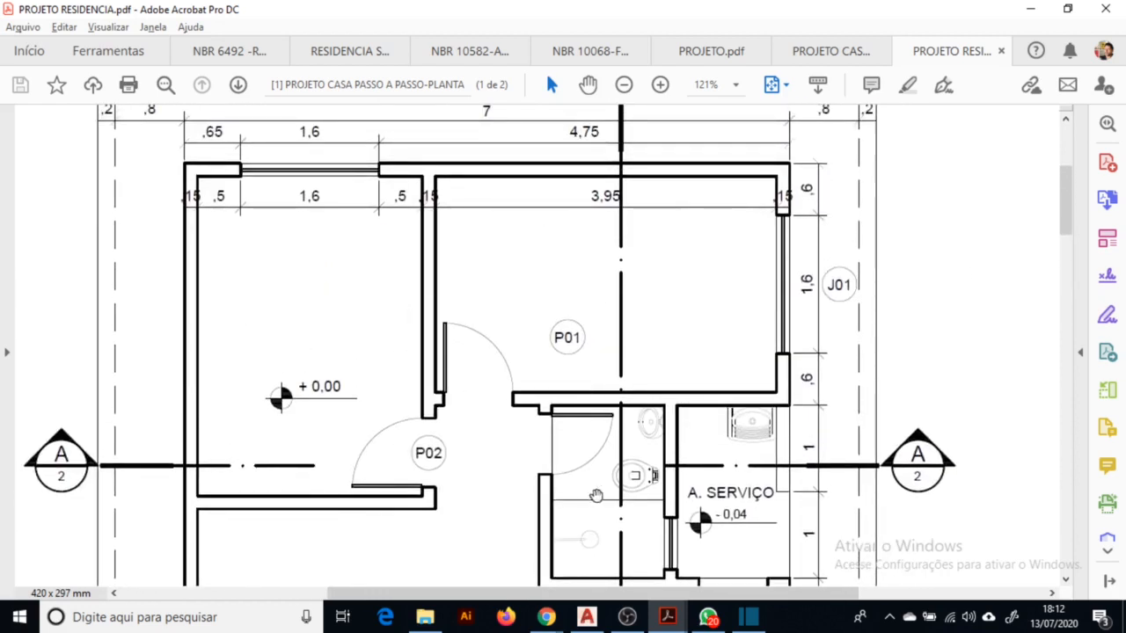
pyautogui.moveTo(597, 497); pyautogui.dragTo(575, 307)
pyautogui.moveTo(500, 491); pyautogui.dragTo(395, 259)
# Inspect the PLANTA sheet's veranda, title block, drawing title and border, returning to the top of the plan.
pyautogui.moveTo(431, 460); pyautogui.dragTo(585, 281)
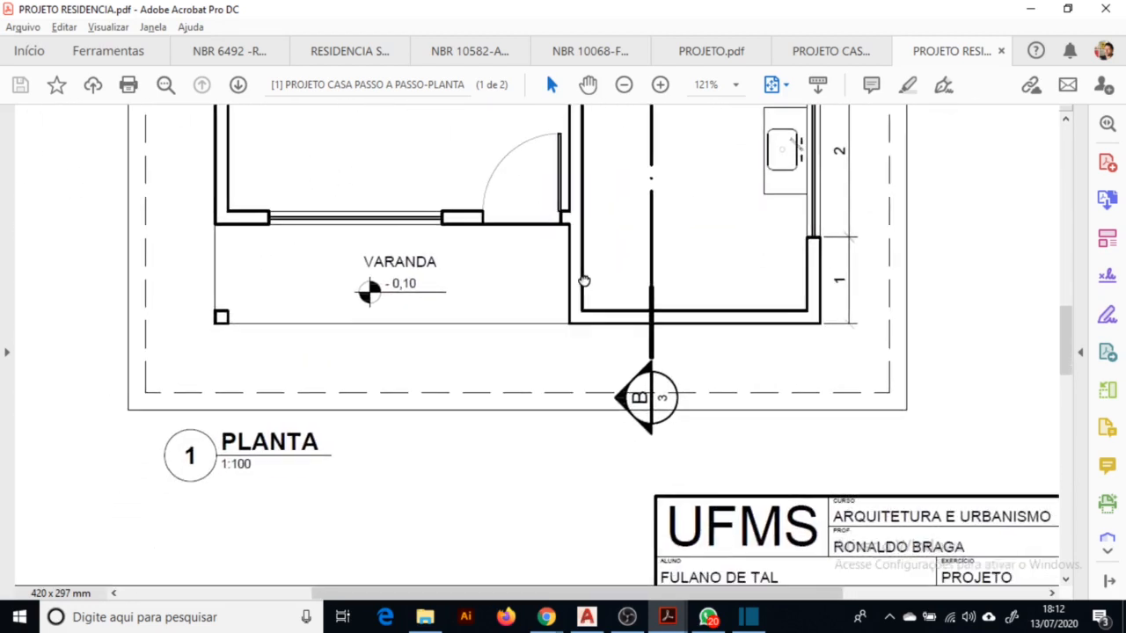
pyautogui.moveTo(561, 399); pyautogui.dragTo(446, 378)
pyautogui.moveTo(958, 390); pyautogui.dragTo(672, 313)
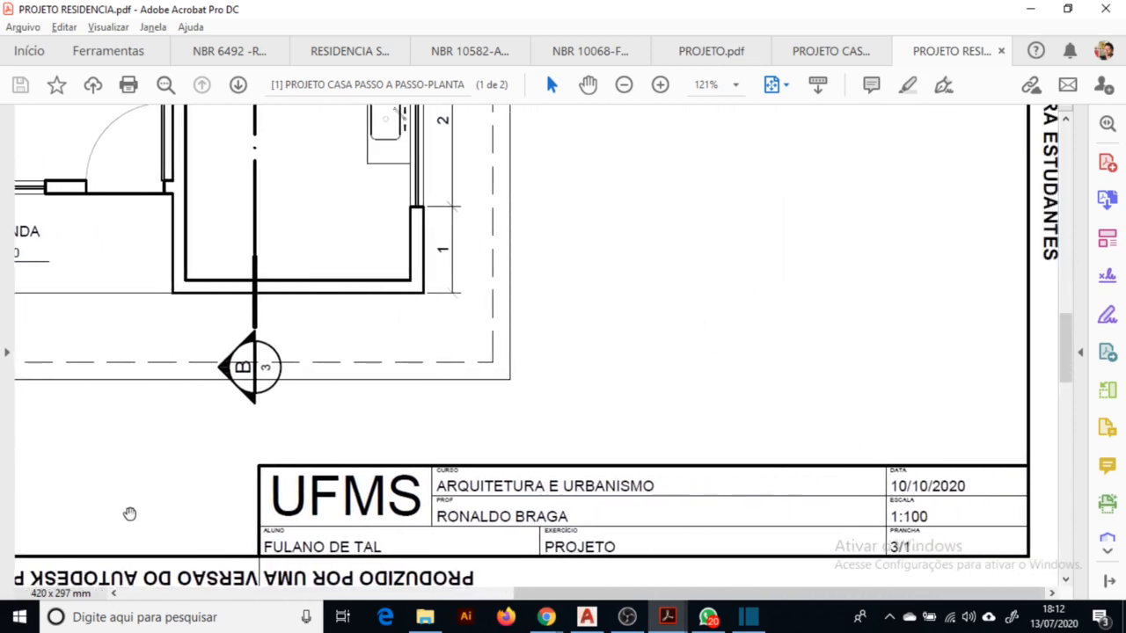
pyautogui.moveTo(128, 515); pyautogui.dragTo(898, 516)
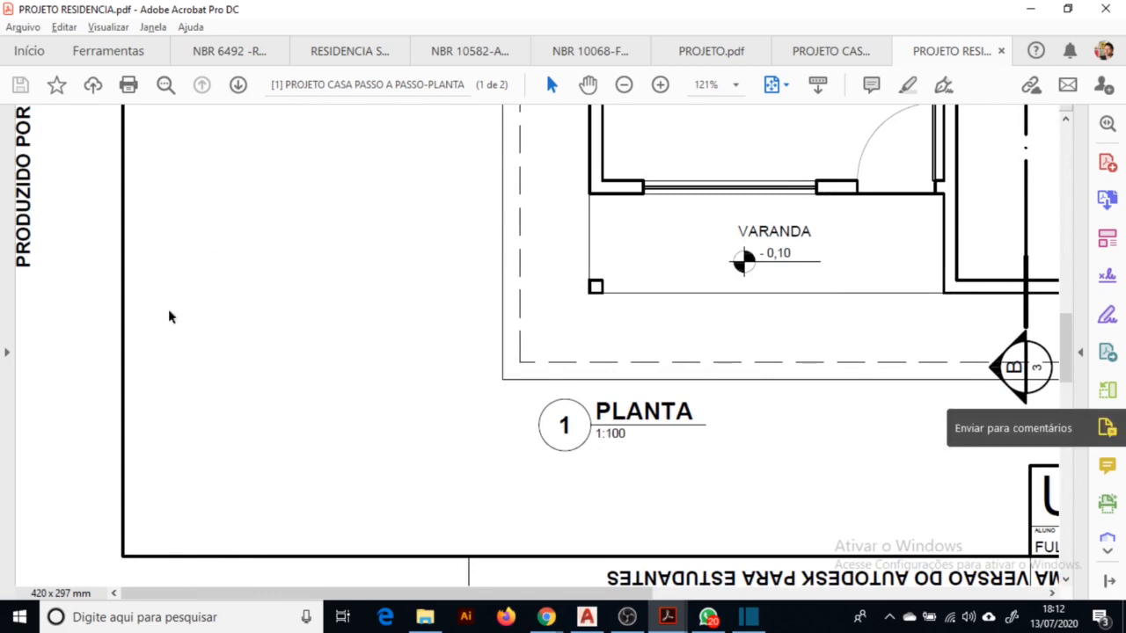
pyautogui.scroll(4, 445, 423)
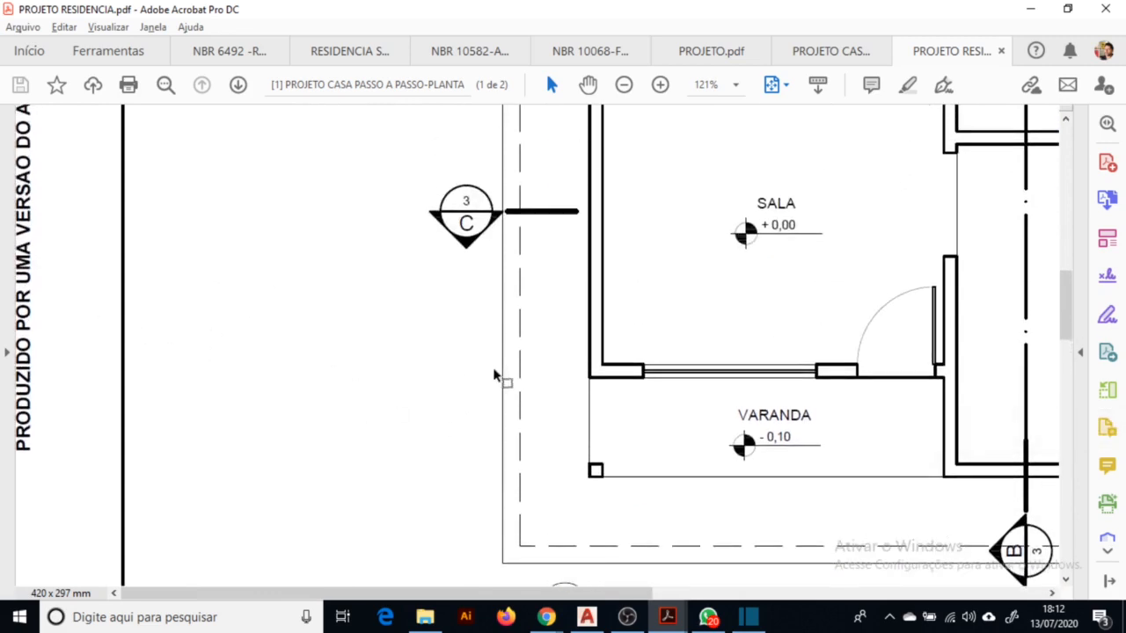
pyautogui.keyDown('ctrl'); pyautogui.scroll(-2, 496, 374); pyautogui.keyUp('ctrl')
pyautogui.moveTo(686, 167); pyautogui.dragTo(639, 481, button='middle')
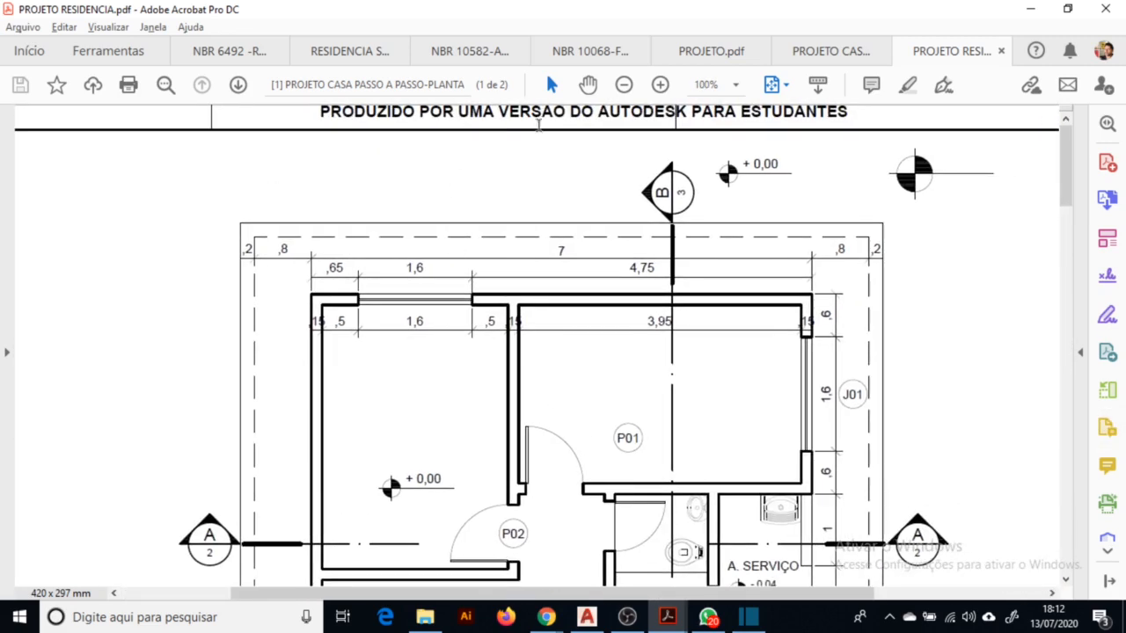
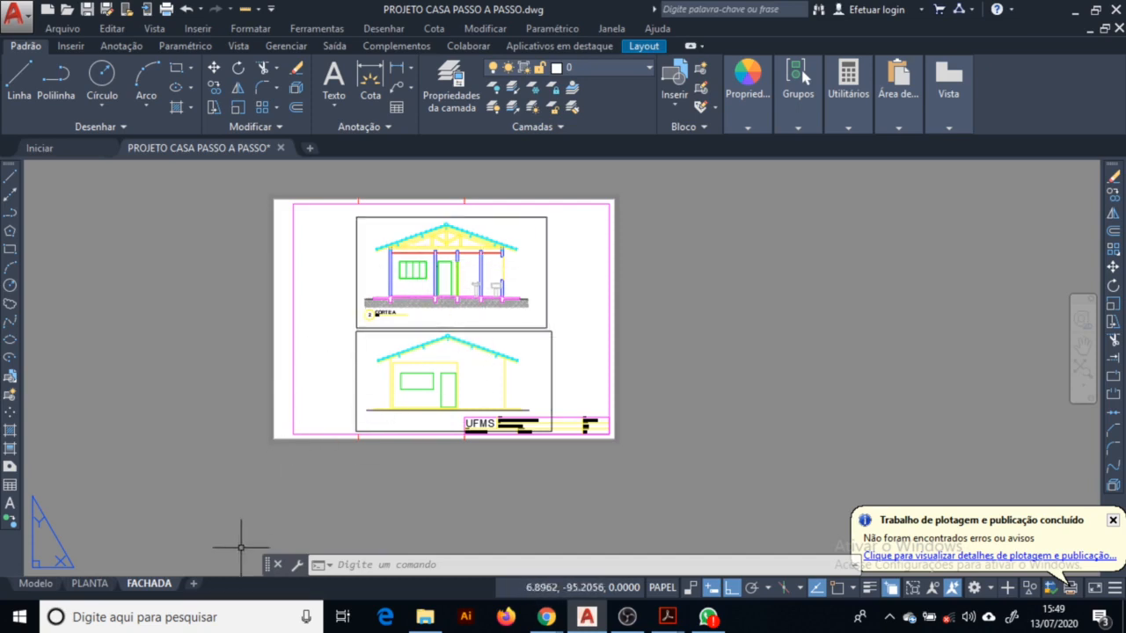
# Switch AutoCAD to model space, dismiss the plot notification and look over the plan, pen table and sections.
pyautogui.click(36, 584)
pyautogui.moveTo(652, 407); pyautogui.dragTo(403, 288, button='middle')
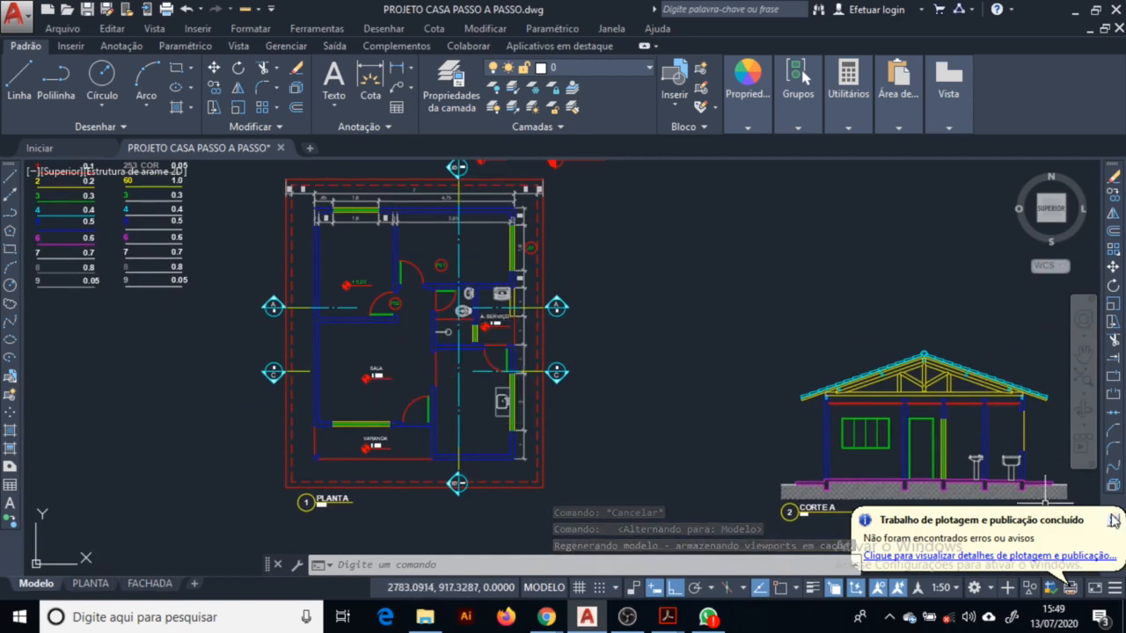
pyautogui.click(1114, 521)
pyautogui.scroll(-2, 635, 330)
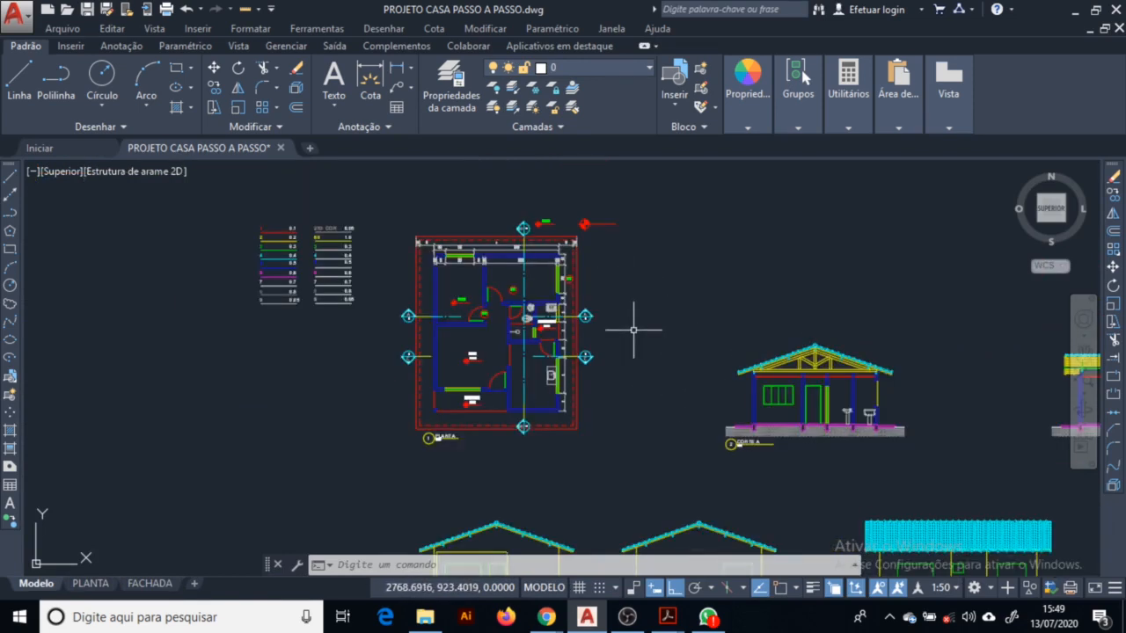
pyautogui.moveTo(765, 358); pyautogui.dragTo(542, 427, button='middle')
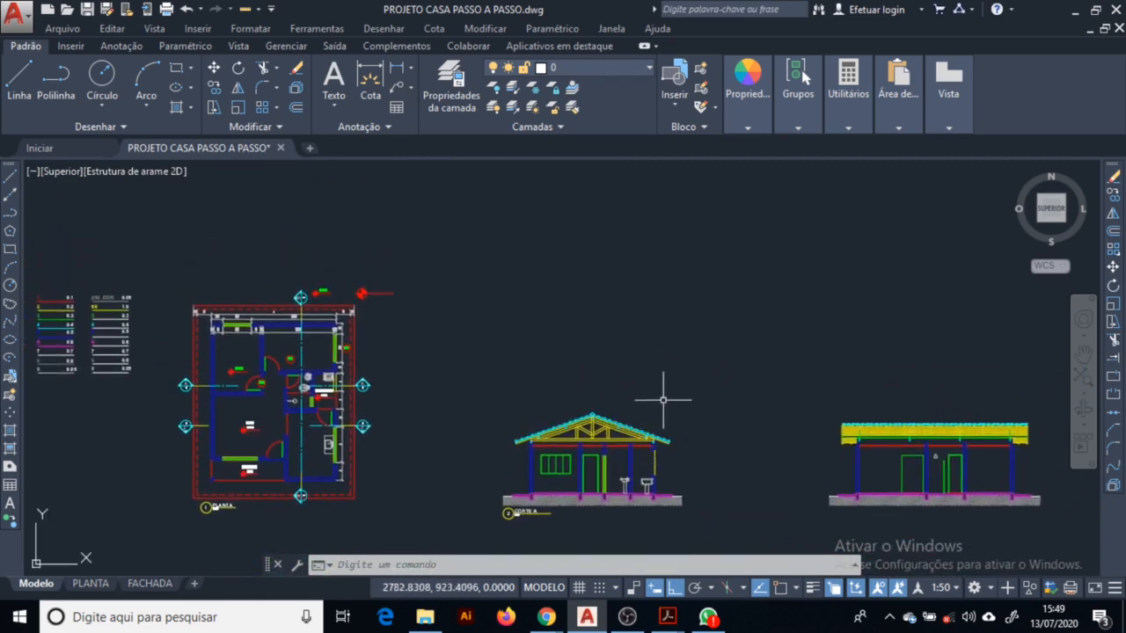
pyautogui.scroll(-2, 660, 396)
pyautogui.scroll(4, 369, 445)
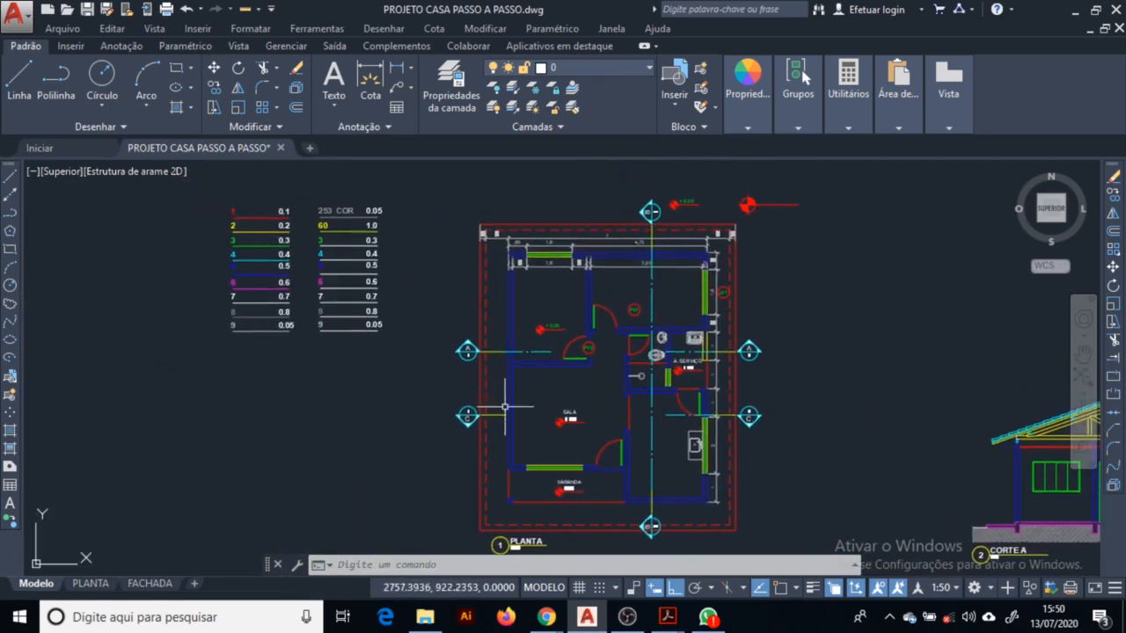
pyautogui.moveTo(744, 404); pyautogui.dragTo(626, 388, button='middle')
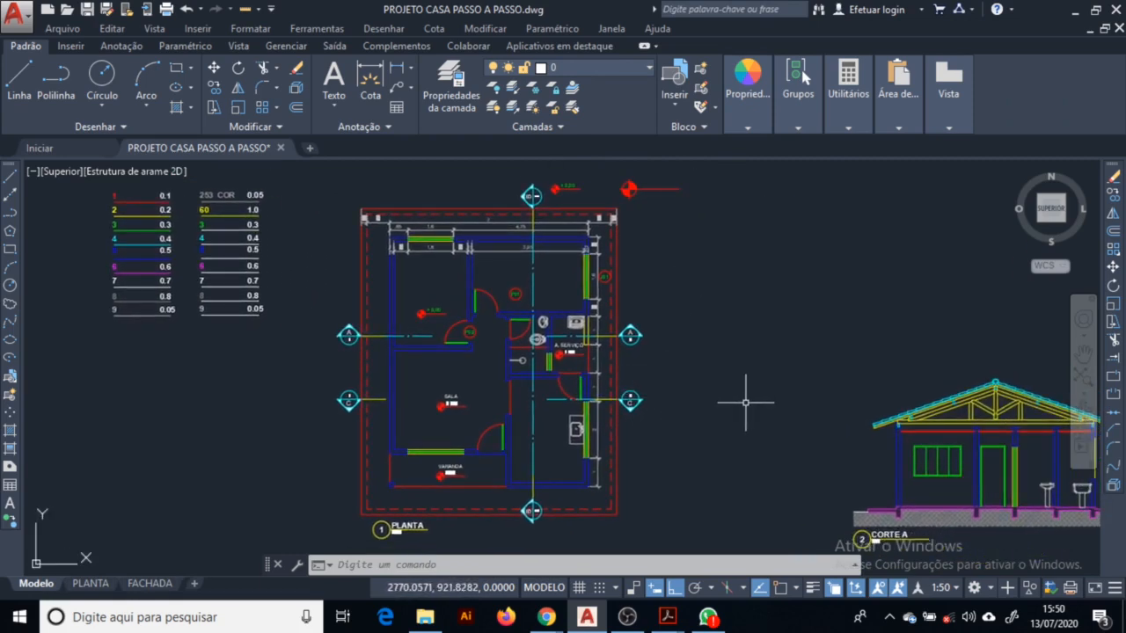
pyautogui.moveTo(744, 442); pyautogui.dragTo(613, 430, button='middle')
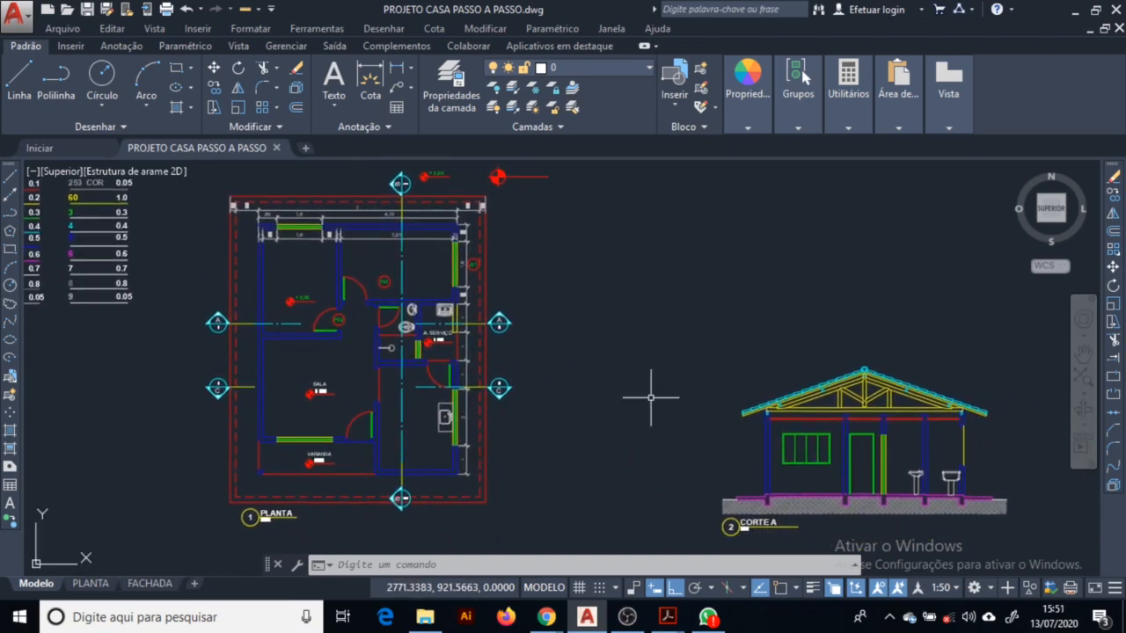